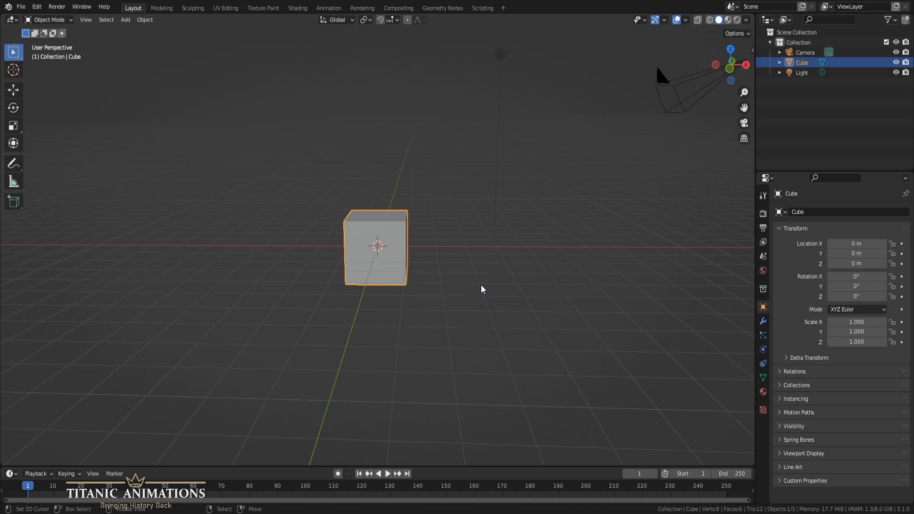
Step: Delete the default cube from the scene
scroll(482, 287, "down", 4)
middle_click_drag(481, 286, 442, 281)
key("x")
left_click(409, 257)
Step: Add a plane mesh at the origin and scale it up to about 32 on all axes
mouse_move(410, 256)
middle_mouse_down()
mouse_move(421, 295)
mouse_move(409, 256)
middle_mouse_up()
key("shift+a")
mouse_move(408, 257)
left_click(442, 256)
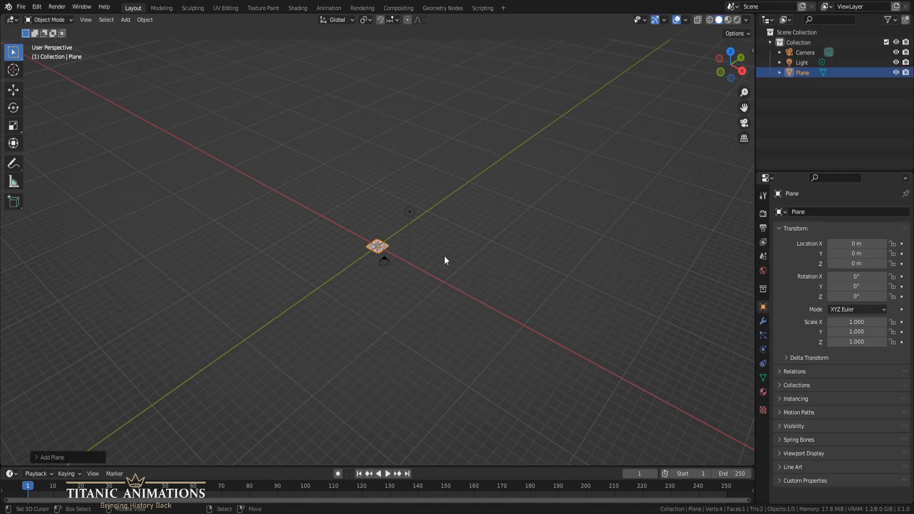
key("s")
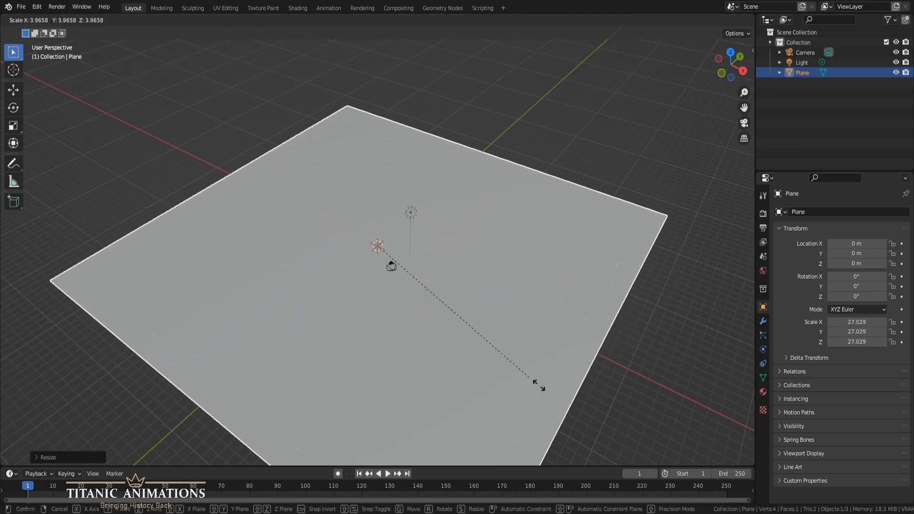
left_click(546, 373)
middle_click_drag(546, 373, 534, 331)
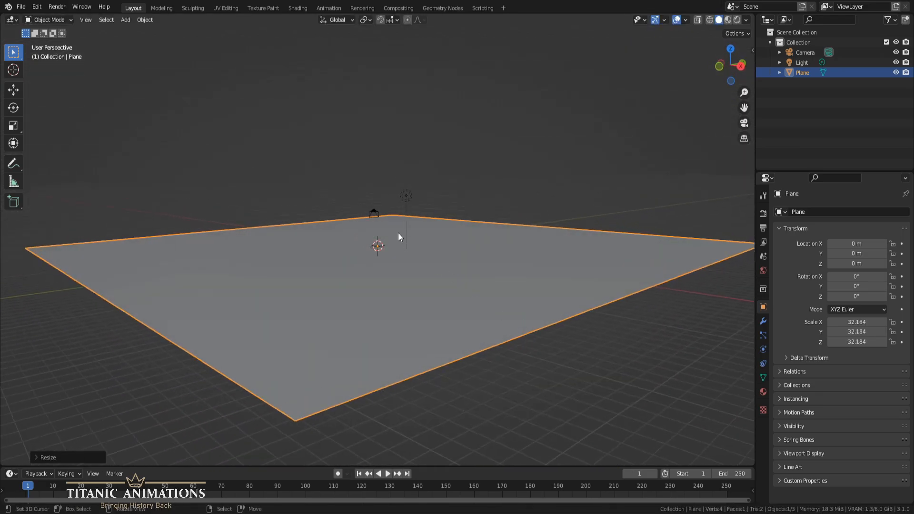
Step: Enlarge the plane further to a scale of about 197 so it stretches towards the horizon
middle_click_drag(410, 269, 427, 298)
key("s")
left_click(538, 334)
middle_click_drag(515, 313, 495, 299)
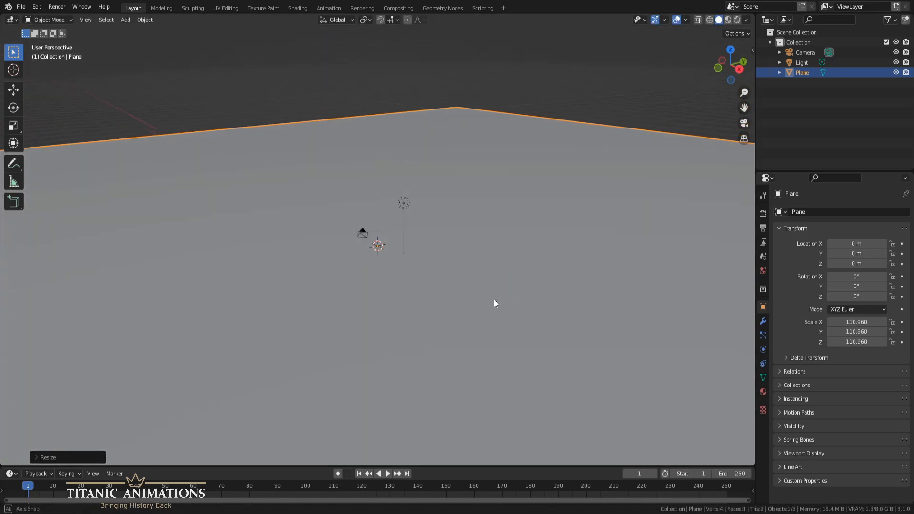
middle_click_drag(308, 122, 290, 130)
scroll(352, 191, "down", 10)
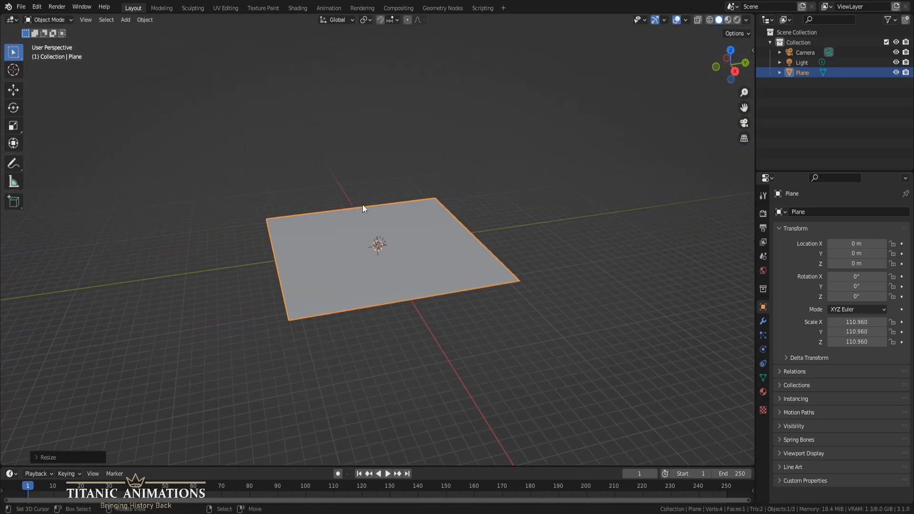
key("s")
left_click(421, 190)
mouse_move(412, 228)
middle_mouse_down()
mouse_move(424, 205)
mouse_move(422, 219)
middle_mouse_up()
scroll(422, 218, "up", 5)
middle_click_drag(426, 266, 425, 253)
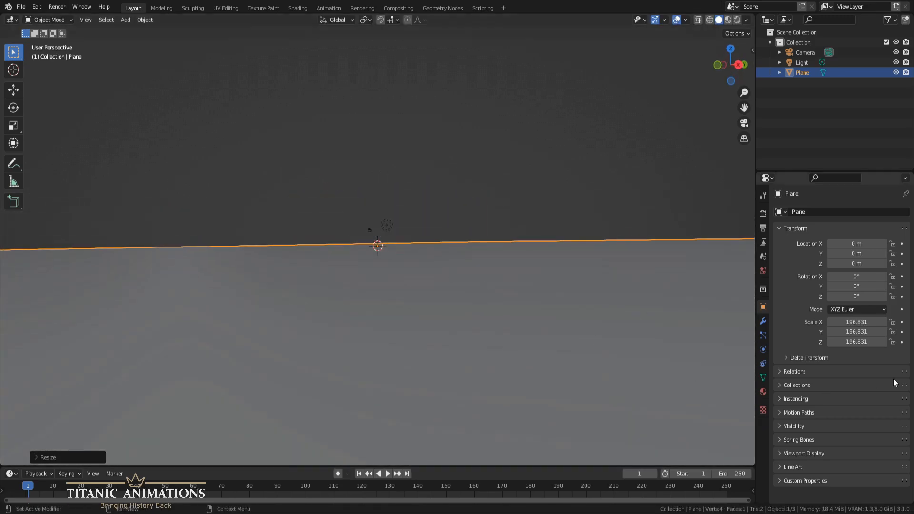
Step: Set the world background colour to an Environment Texture using flower_road_2k.hdr
scroll(376, 318, "up", 9)
middle_click_drag(449, 261, 495, 275)
left_click(762, 271)
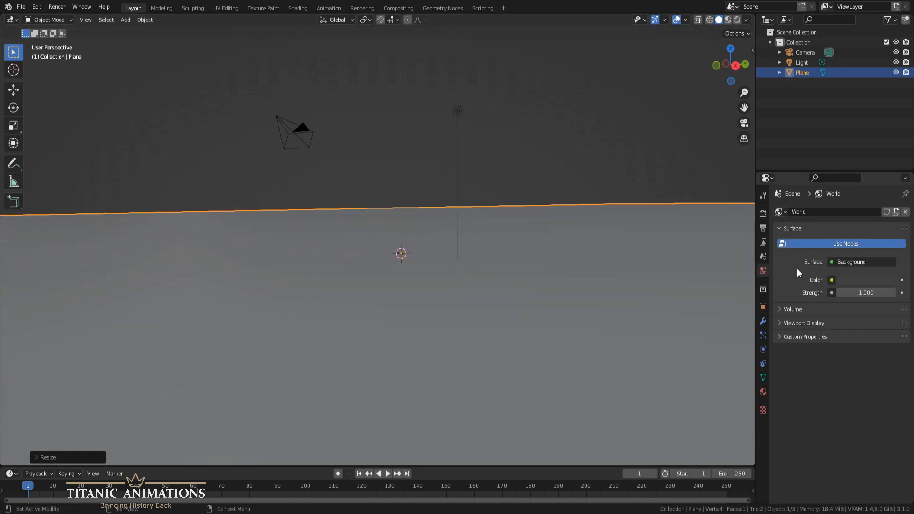
left_click(831, 280)
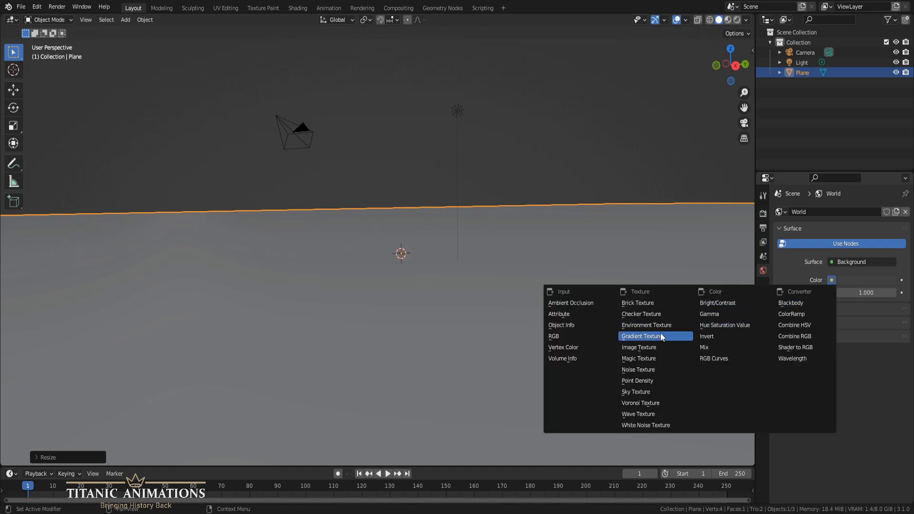
left_click(650, 324)
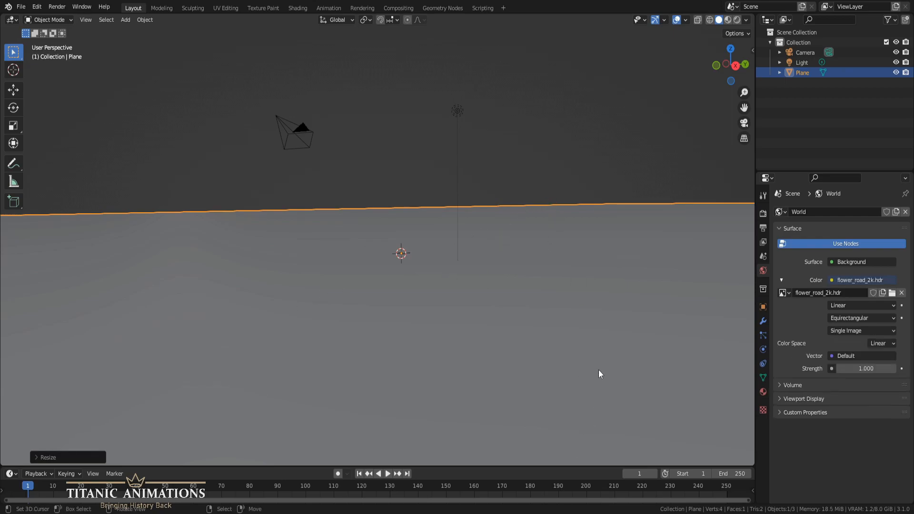
Step: Set the viewport to rendered shading and check the plane against the environment background
left_click(728, 21)
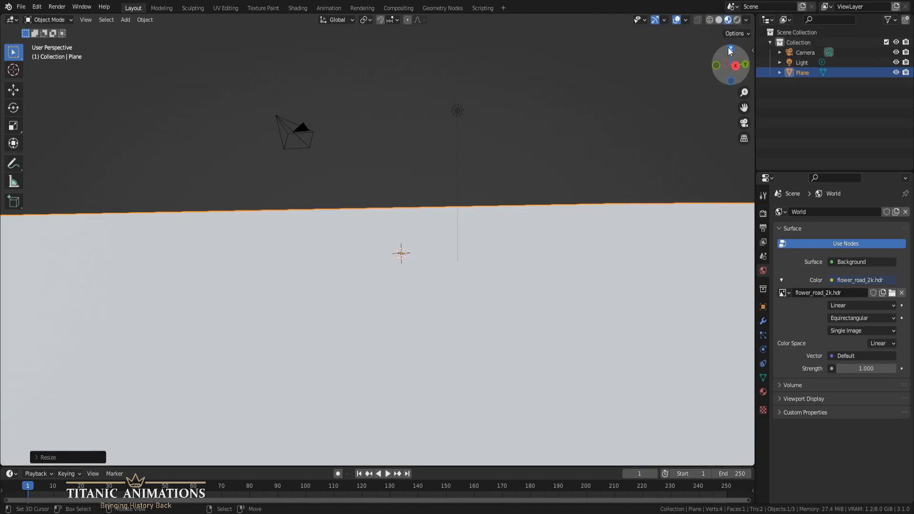
left_click(736, 20)
middle_click_drag(626, 179, 585, 231)
left_click(565, 208)
middle_click_drag(475, 210, 424, 261)
scroll(354, 247, "down", 5)
scroll(363, 246, "up", 4)
key("x")
left_click(373, 244)
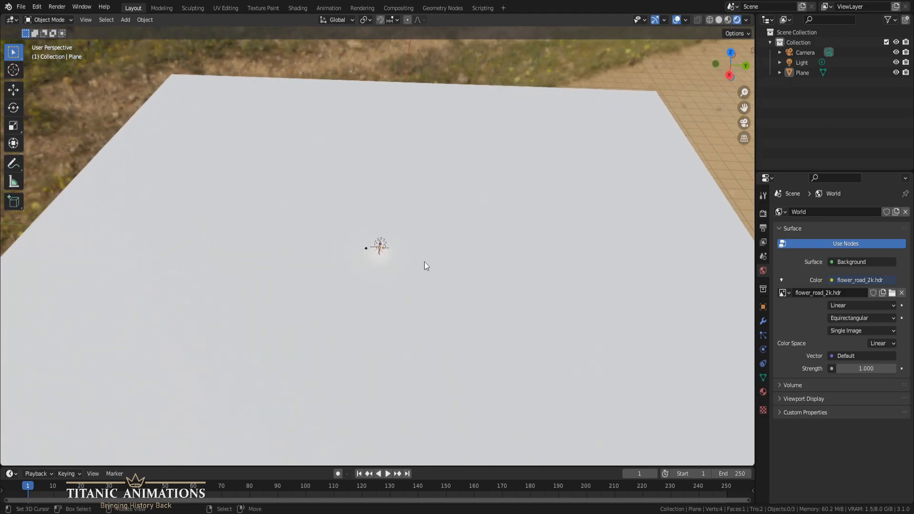
key("shift+a")
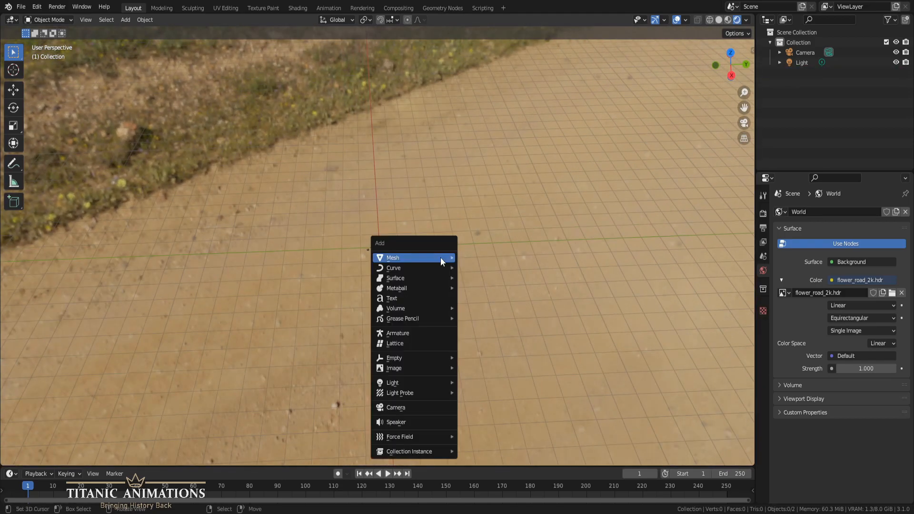
mouse_move(452, 258)
left_click(469, 276)
scroll(427, 273, "up", 14)
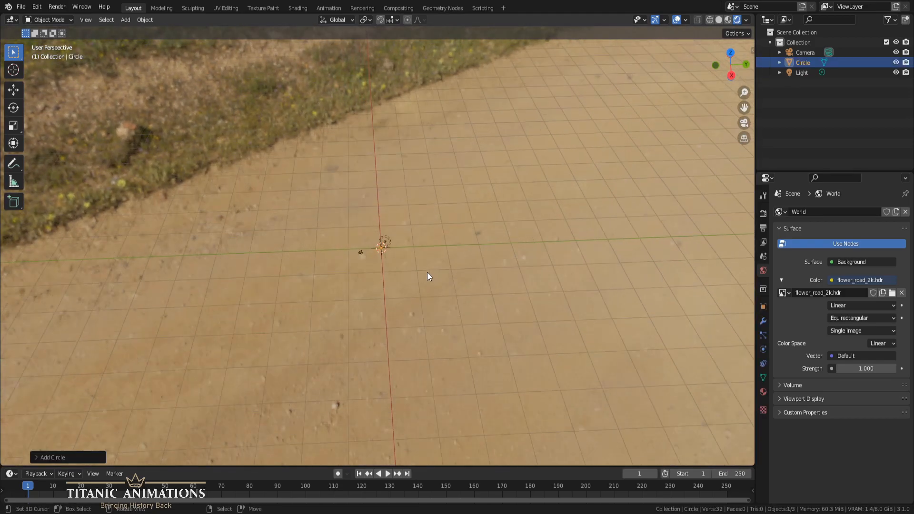
middle_click_drag(432, 270, 430, 208)
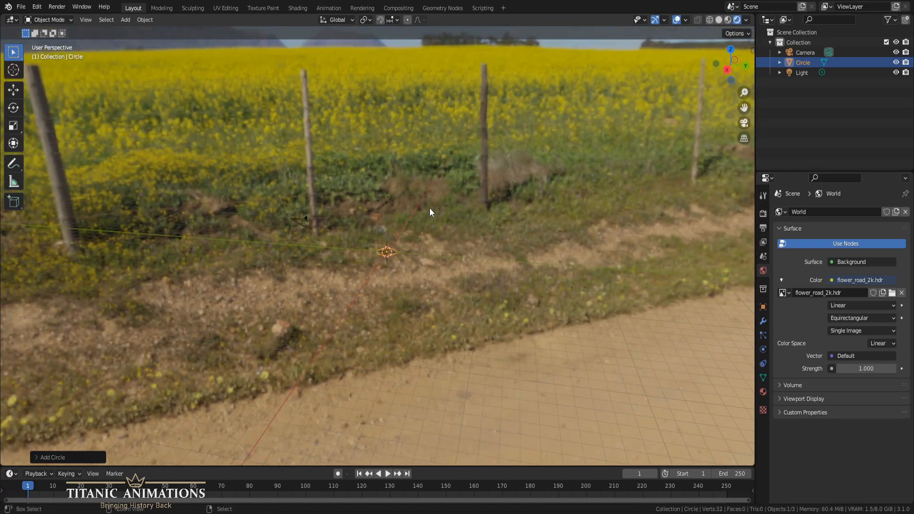
key("Delete")
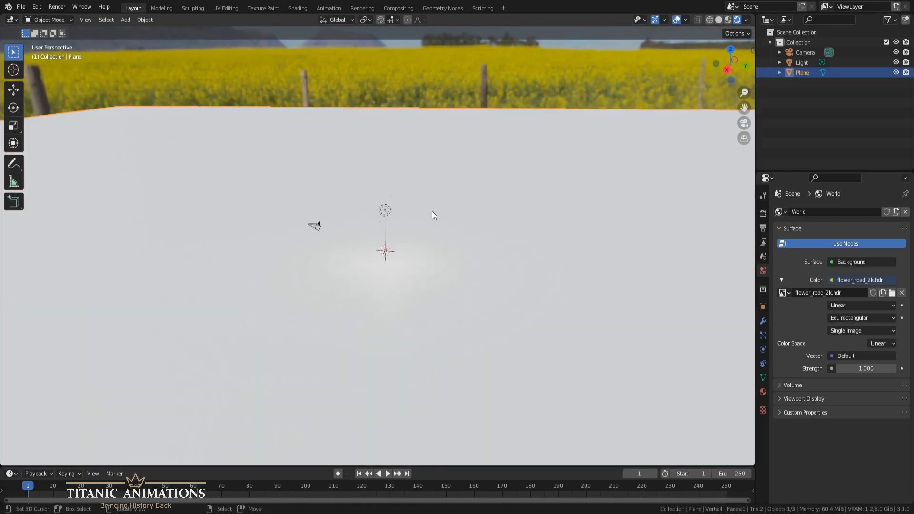
Step: Inspect the plane's corners against the background, delete the plane and add a circle mesh at the origin
key("alt+a")
middle_click_drag(432, 210, 310, 171)
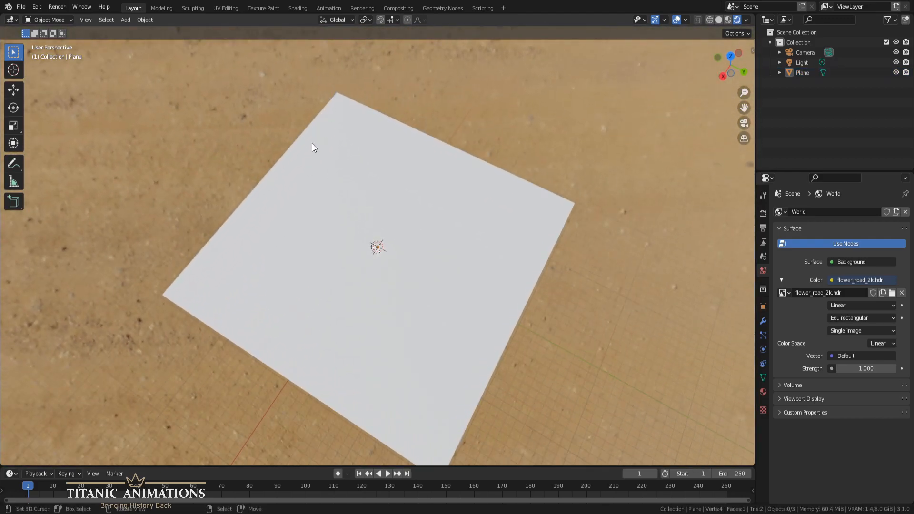
middle_click_drag(412, 164, 426, 151)
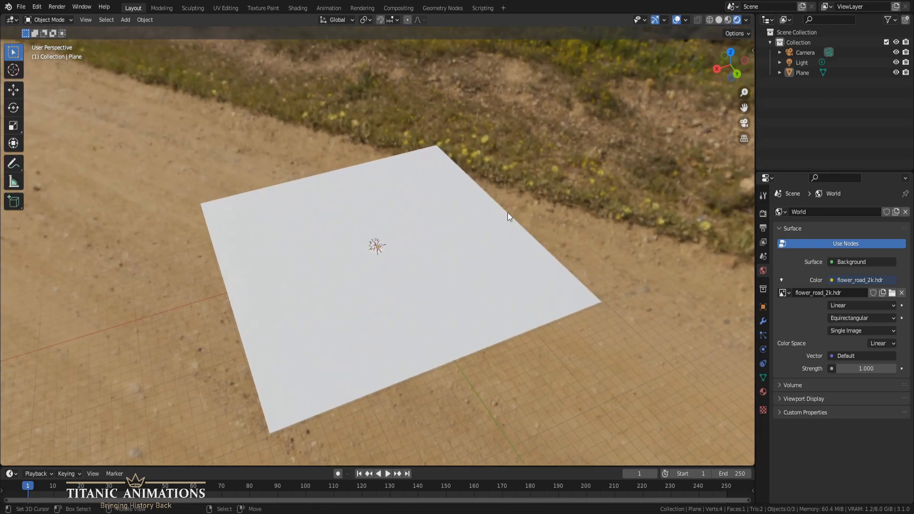
middle_click_drag(515, 319, 524, 293)
scroll(524, 292, "down", 1)
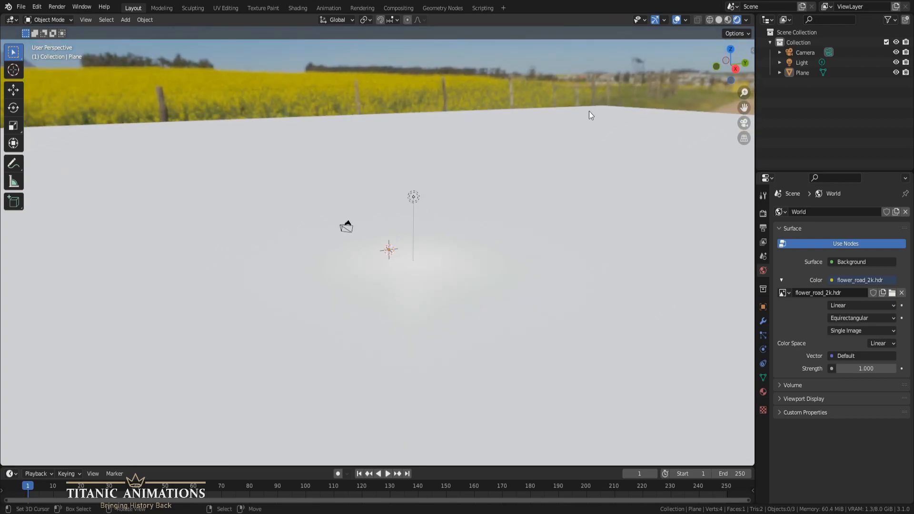
middle_click_drag(390, 116, 283, 125)
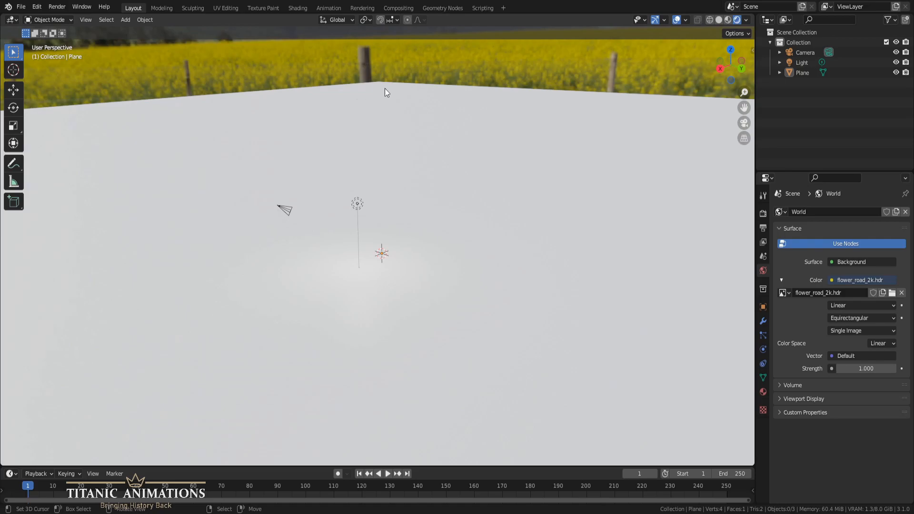
key("x")
left_click(456, 173)
middle_click_drag(453, 190, 484, 230)
key("shift+a")
mouse_move(490, 231)
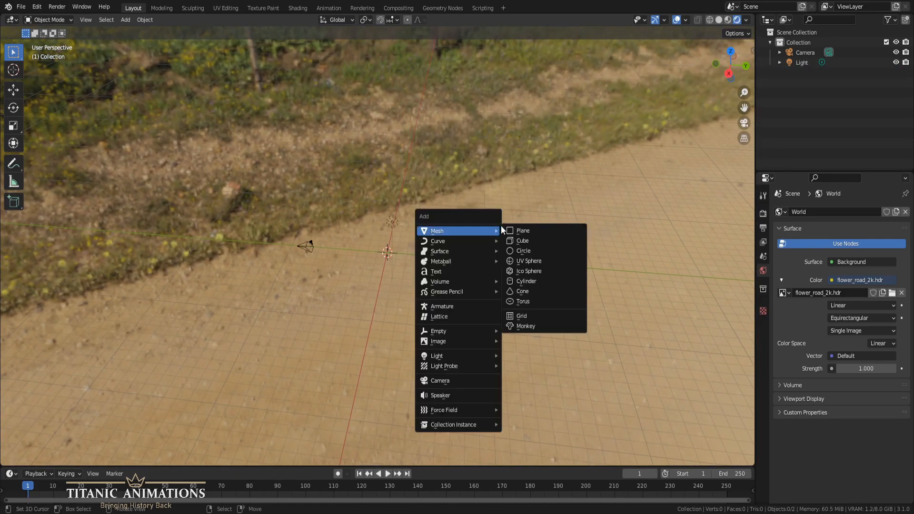
left_click(519, 253)
scroll(428, 262, "up", 12)
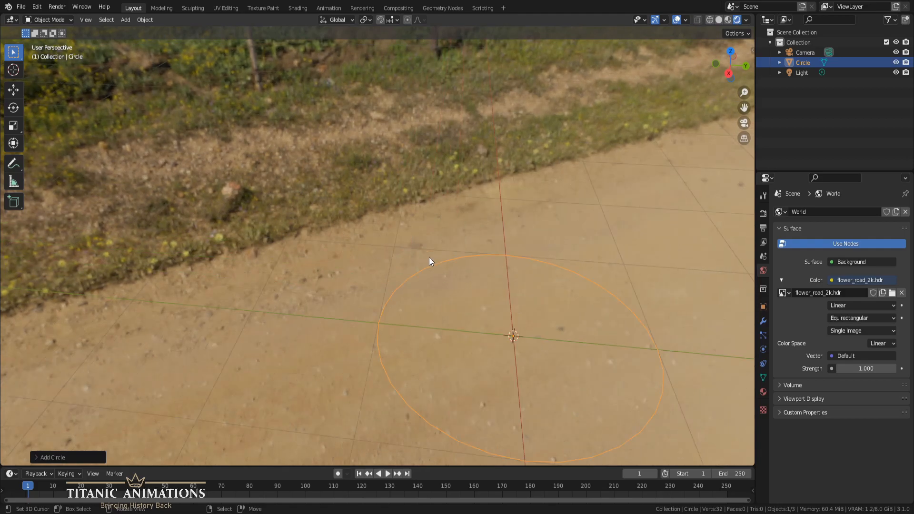
Step: Fill the circle in Edit Mode by extruding its vertices in place and merging them at center
key("Tab")
middle_click_drag(432, 259, 344, 188)
scroll(343, 188, "down", 2)
scroll(343, 189, "down", 1)
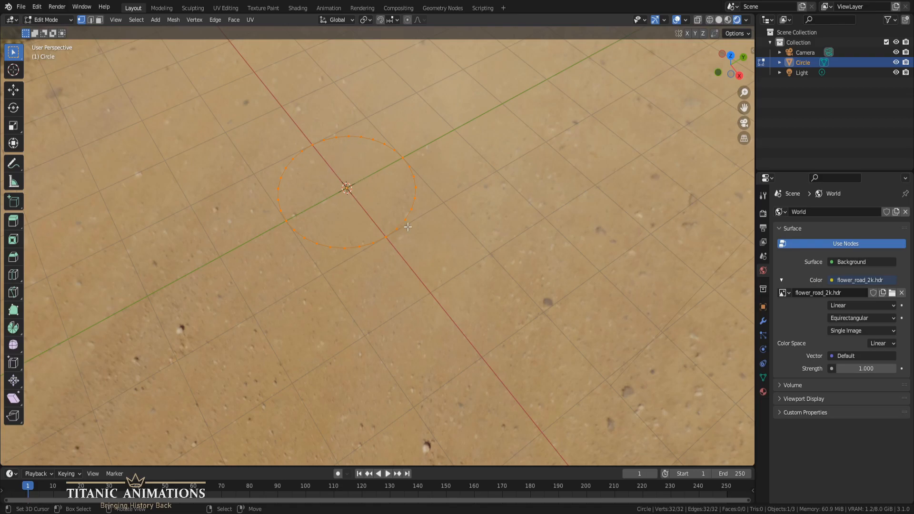
key("e")
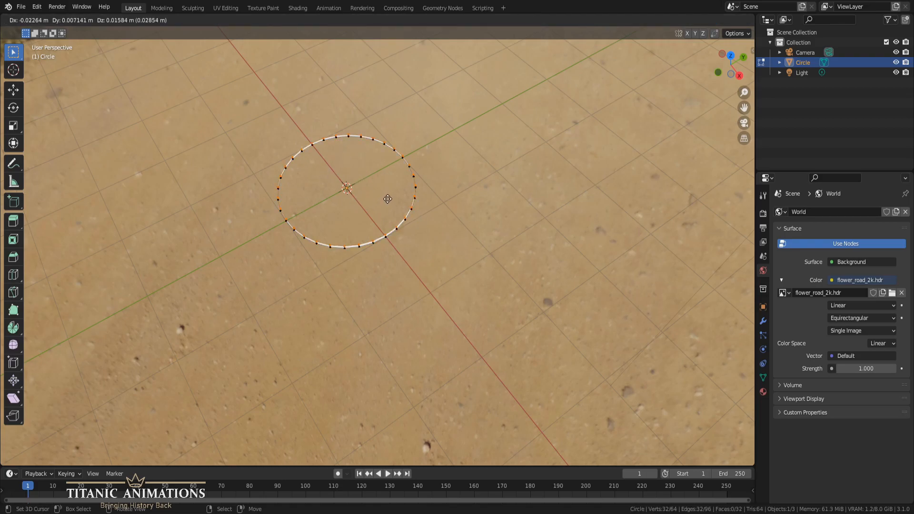
key("Escape")
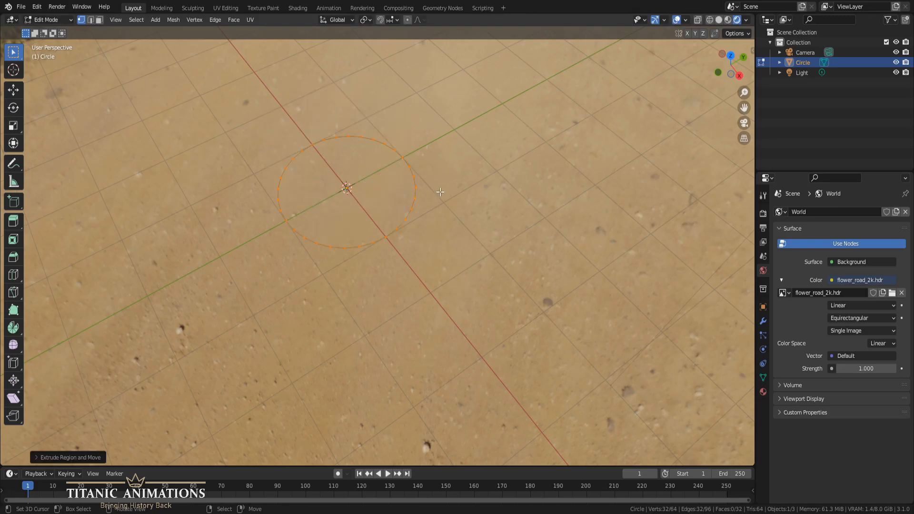
key("e")
key("Escape")
key("m")
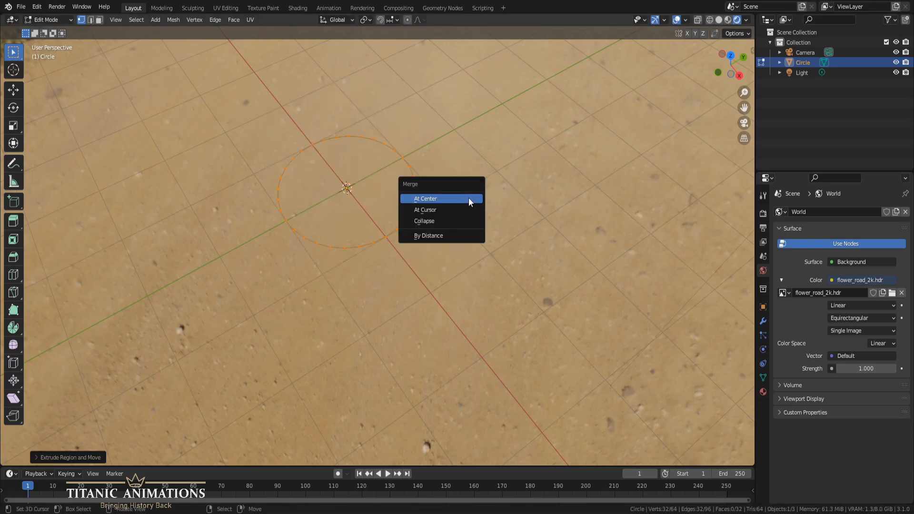
left_click(468, 198)
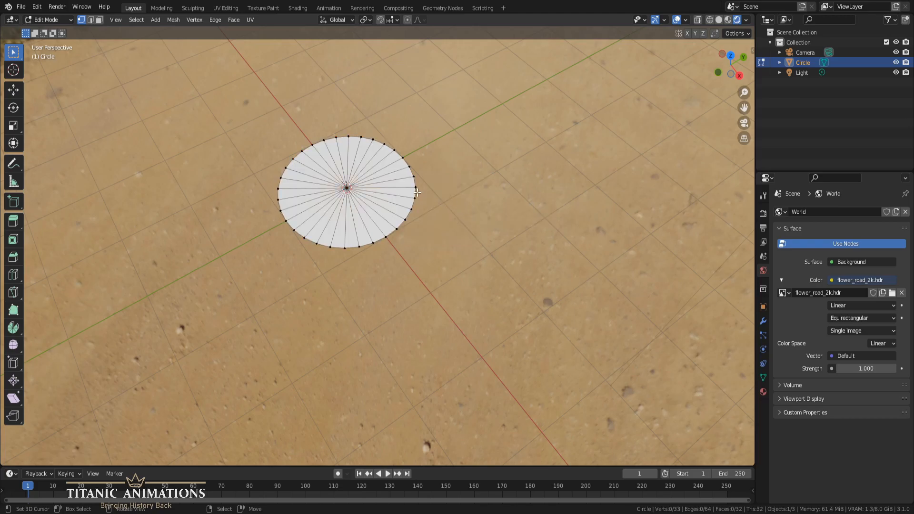
Step: Extrude the disc's outer edge loop and scale it outward to about twice the original radius
scroll(417, 194, "down", 4)
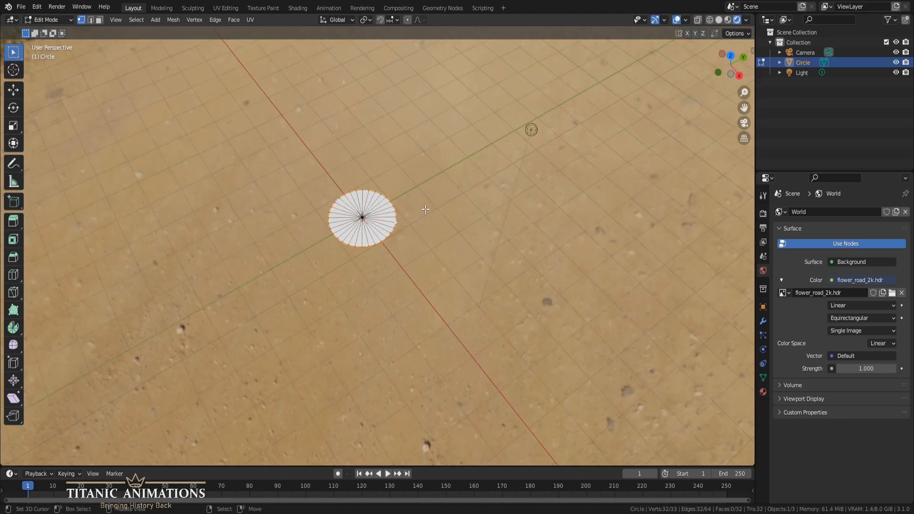
scroll(419, 196, "up", 8)
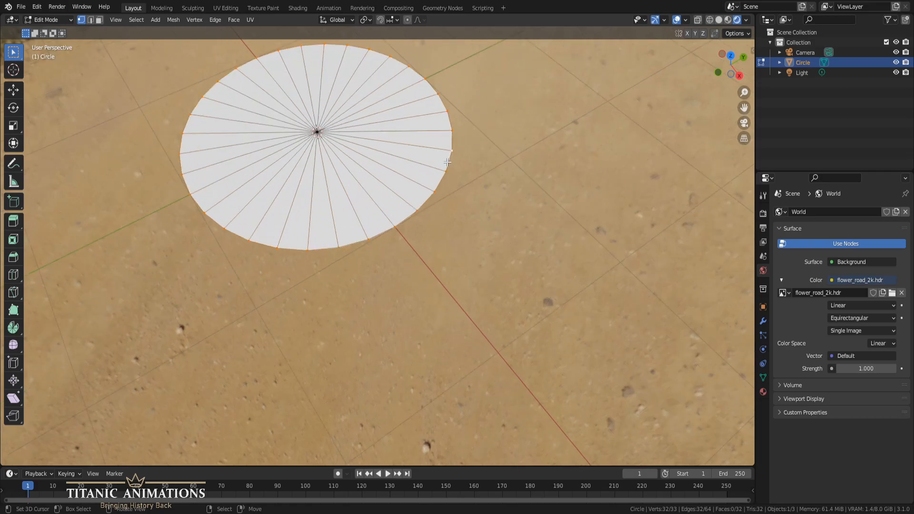
scroll(445, 165, "down", 2)
key("e")
key("s")
left_click(566, 172)
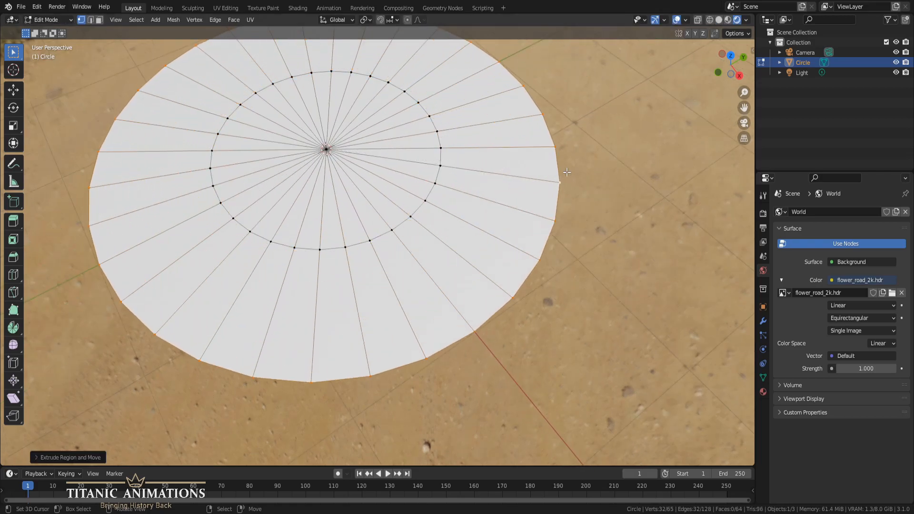
Step: Scale the outer edge loop outward repeatedly until the disc forms a very large ground surface
scroll(566, 173, "down", 5)
key("s")
left_click(484, 219)
key("s")
left_click(617, 192)
scroll(618, 192, "down", 12)
key("s")
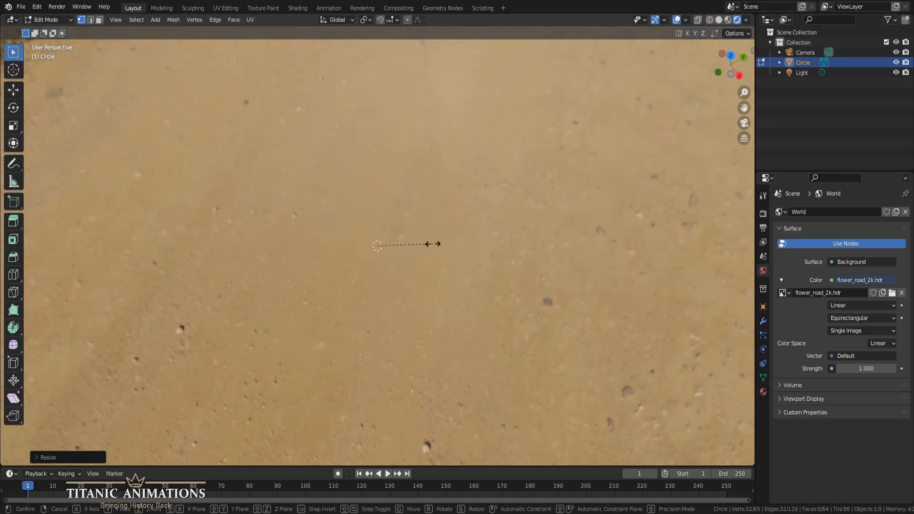
left_click(642, 218)
scroll(571, 199, "up", 12)
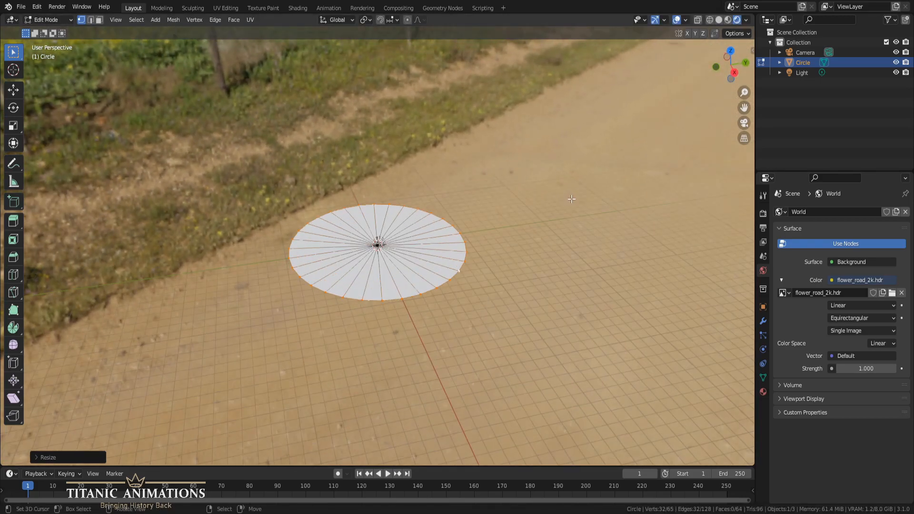
key("s")
left_click(655, 227)
key("s")
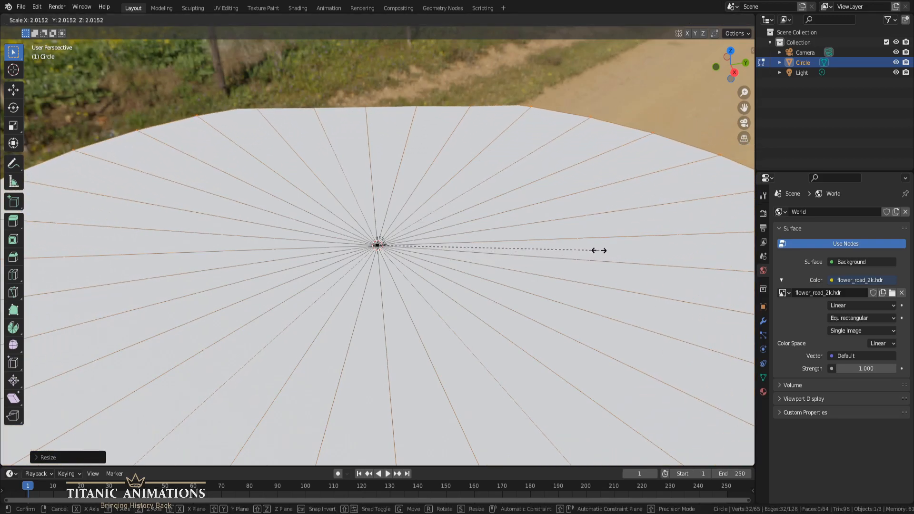
left_click(617, 238)
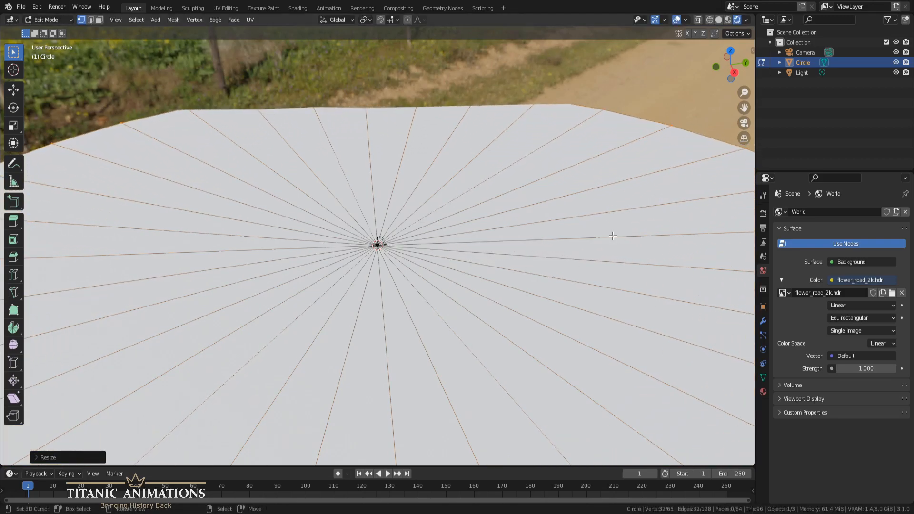
Step: Return to Object Mode, deselect the disc and examine its round horizon against the environment background
key("Tab")
middle_click_drag(481, 232, 405, 216)
key("alt+a")
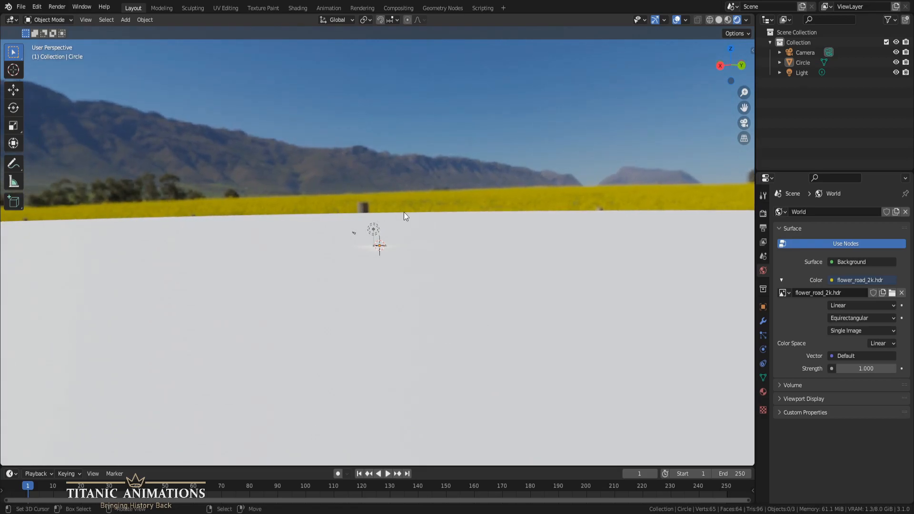
middle_click_drag(256, 226, 424, 252)
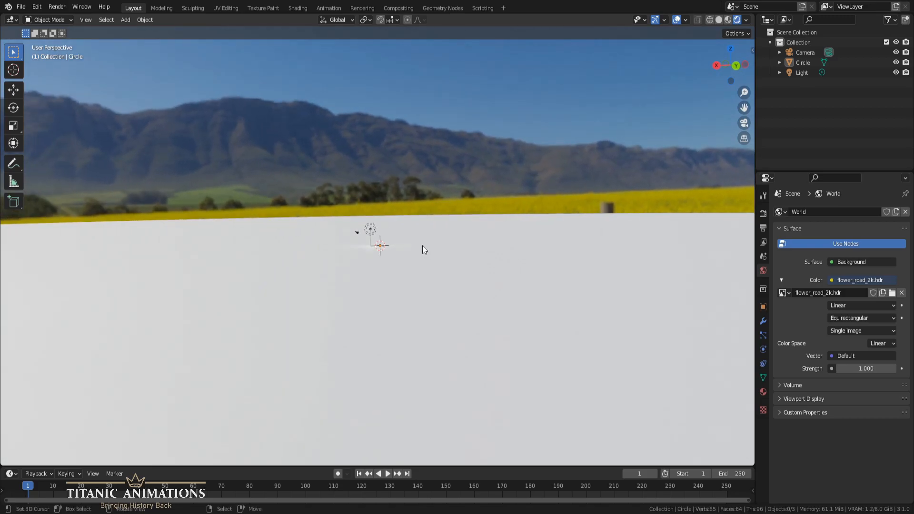
Step: Add a cube at the disc's center, stretch it to about 9.9 times its length along X, and deselect it
scroll(388, 266, "up", 5)
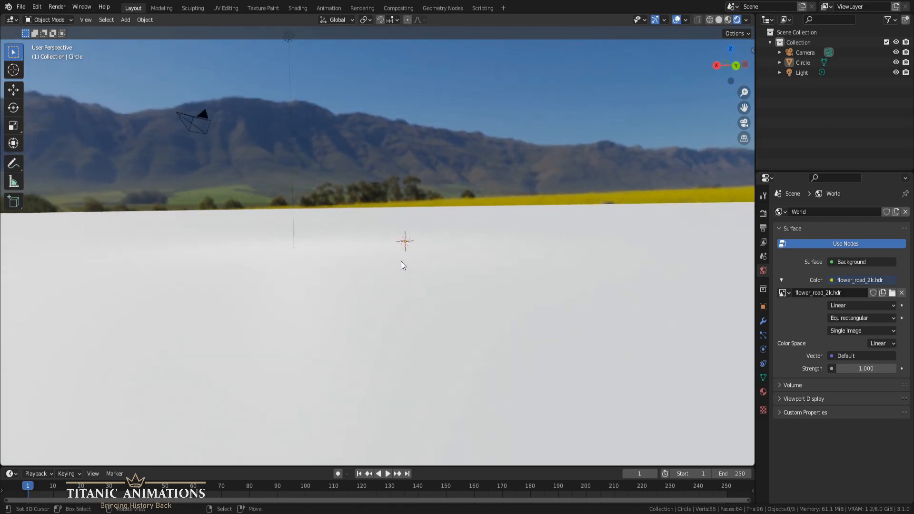
middle_click_drag(401, 260, 402, 280)
key("shift+a")
left_click(447, 256)
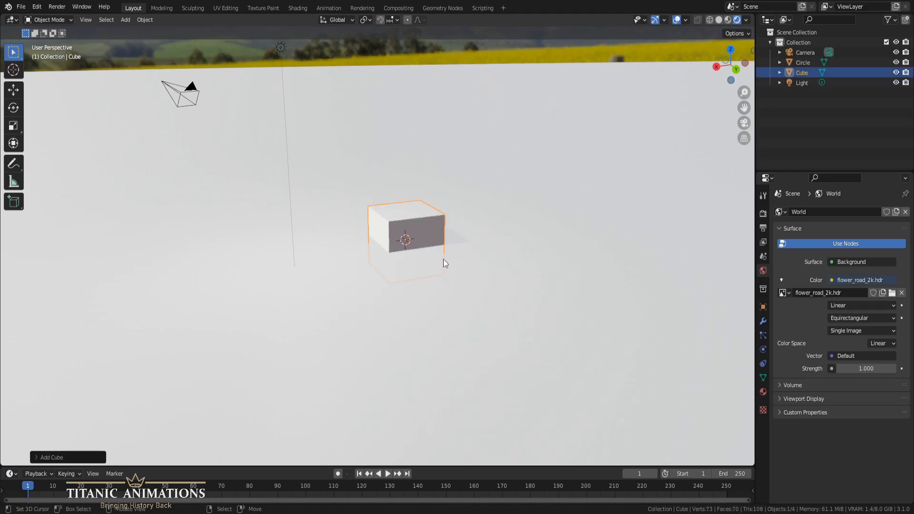
key("s")
key("x")
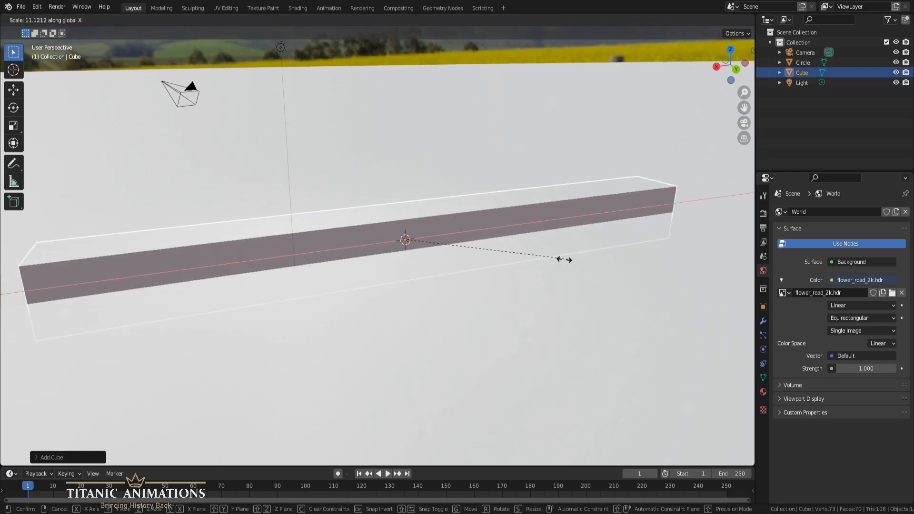
left_click(546, 268)
key("alt+a")
Step: Raise the stretched block about 0.94 m along Z so it rests on the ground surface, then deselect it
scroll(529, 270, "down", 5)
middle_click_drag(485, 286, 510, 279)
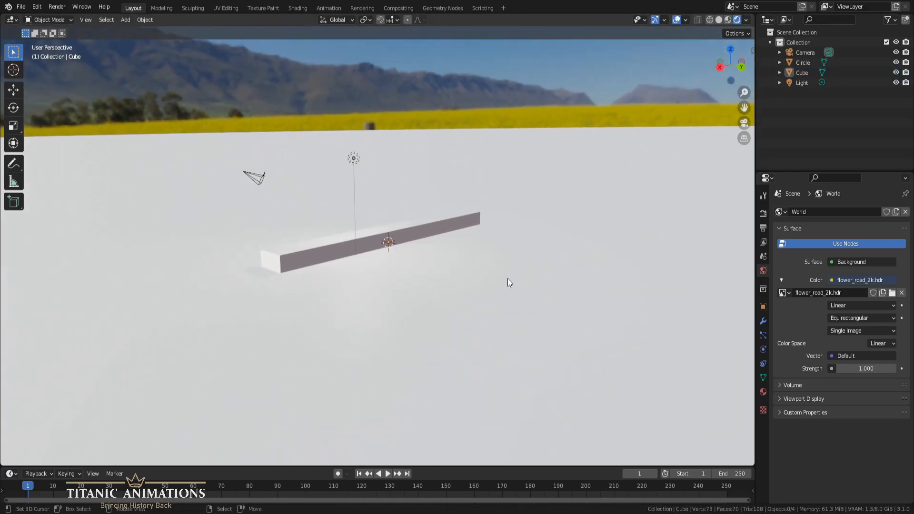
left_click(433, 229)
key("g")
key("z")
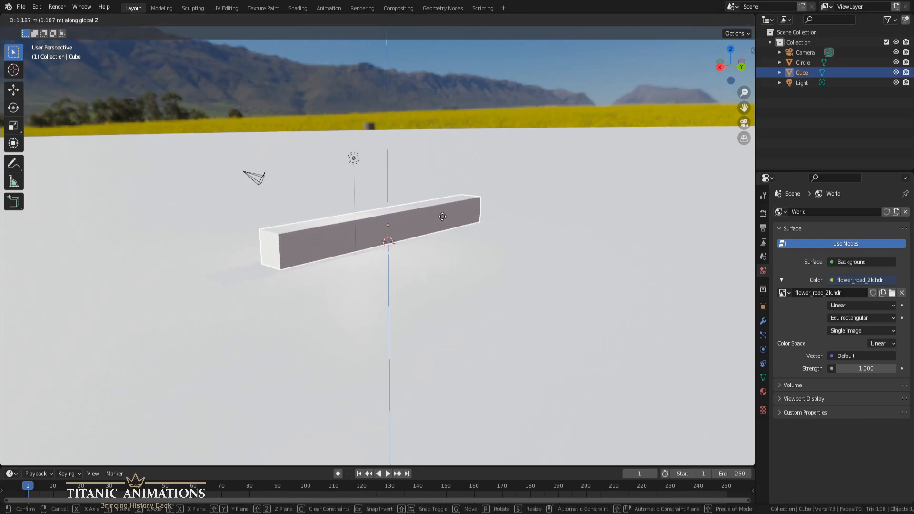
left_click(443, 218)
key("alt+a")
Step: Examine the block, the ground disc and its horizon against the environment from far, high and low viewpoints
scroll(430, 263, "down", 3)
middle_click_drag(432, 268, 443, 257)
scroll(434, 261, "down", 1)
scroll(434, 261, "down", 2)
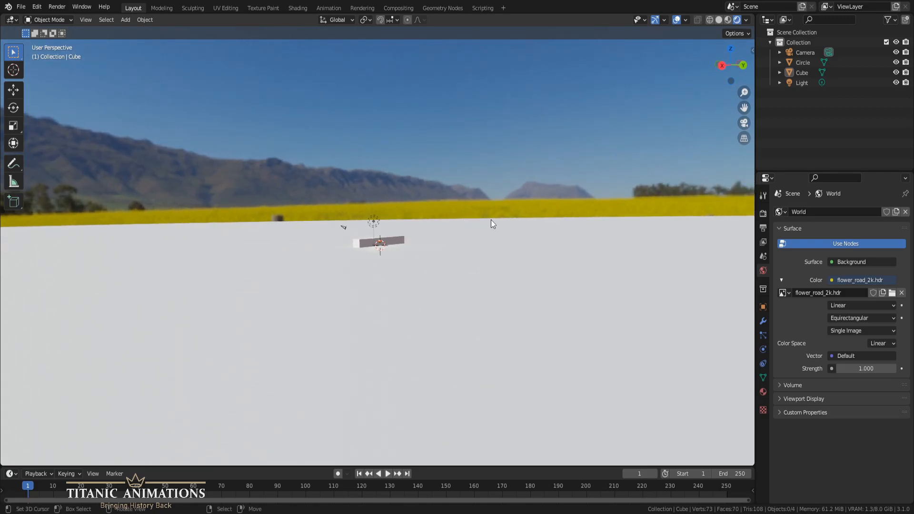
middle_click_drag(499, 229, 328, 225)
scroll(481, 247, "down", 5)
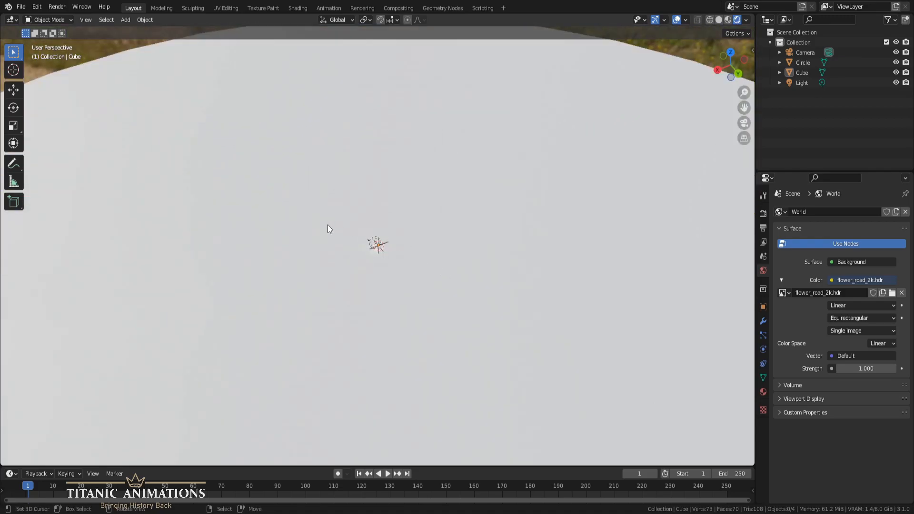
middle_click_drag(353, 266, 369, 237)
scroll(365, 268, "up", 12)
middle_click_drag(374, 284, 387, 242)
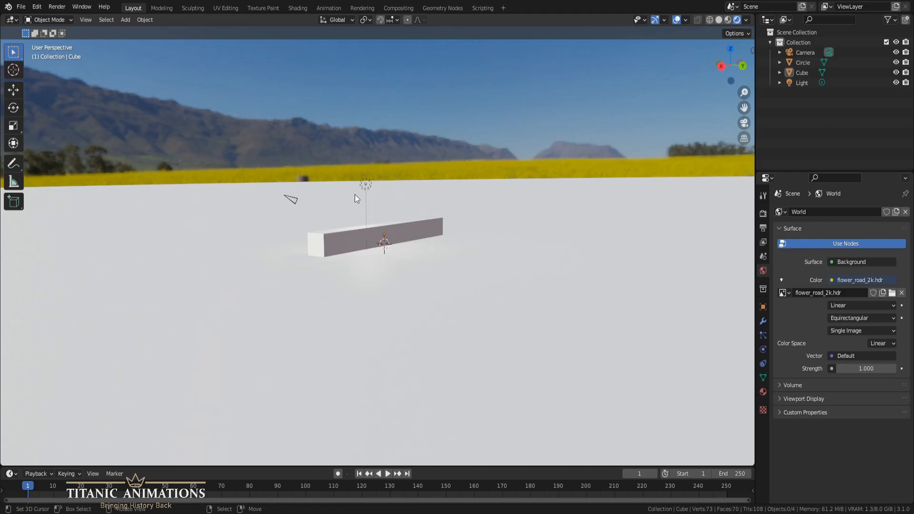
middle_click_drag(367, 233, 395, 183)
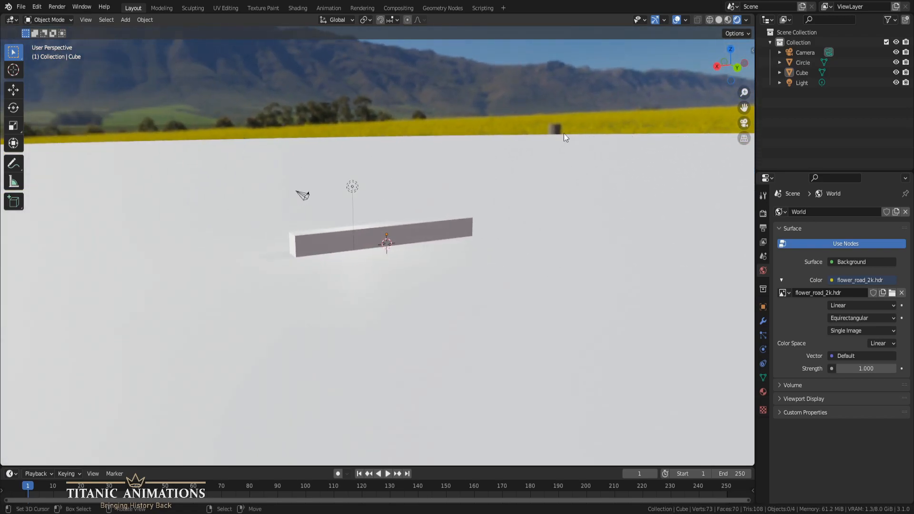
Step: Hide the viewport's tool shelf and show its view settings with the Clip Start and End distances
key("t")
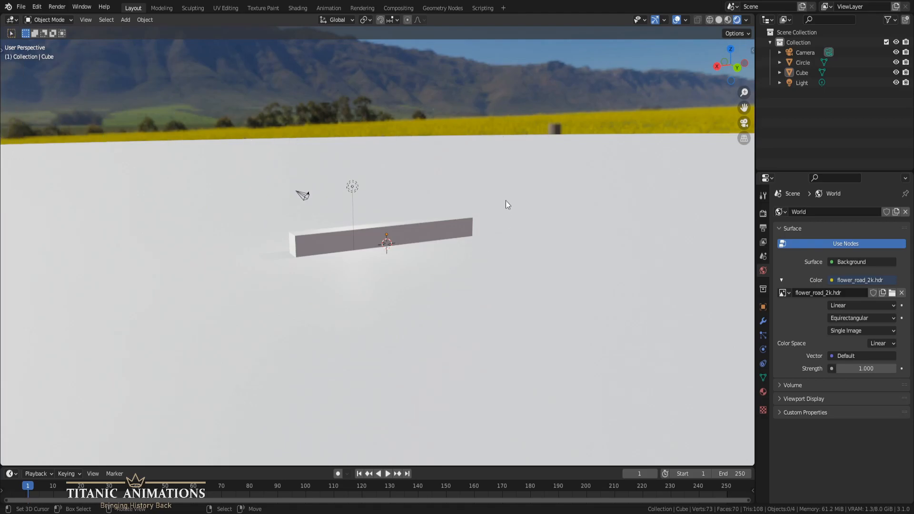
middle_click_drag(596, 212, 498, 187)
scroll(498, 185, "down", 2)
middle_click_drag(495, 258, 544, 216)
key("n")
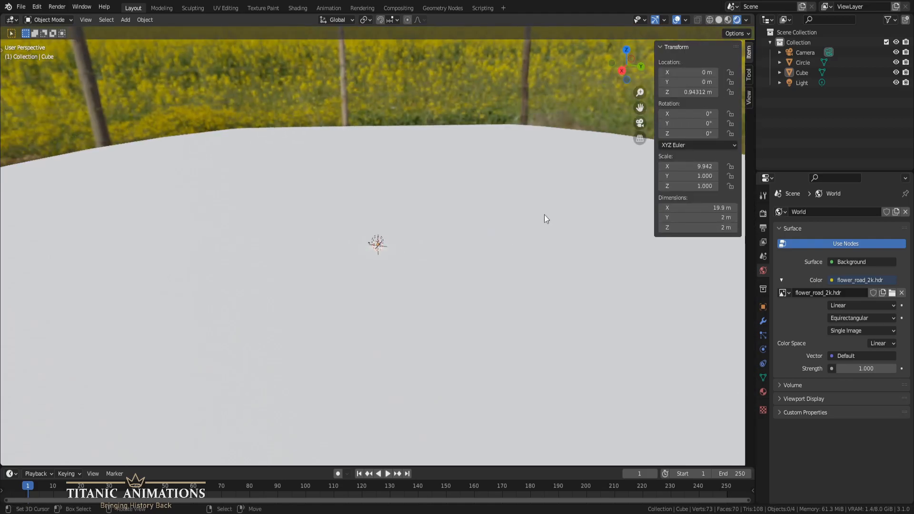
middle_click_drag(502, 282, 434, 254)
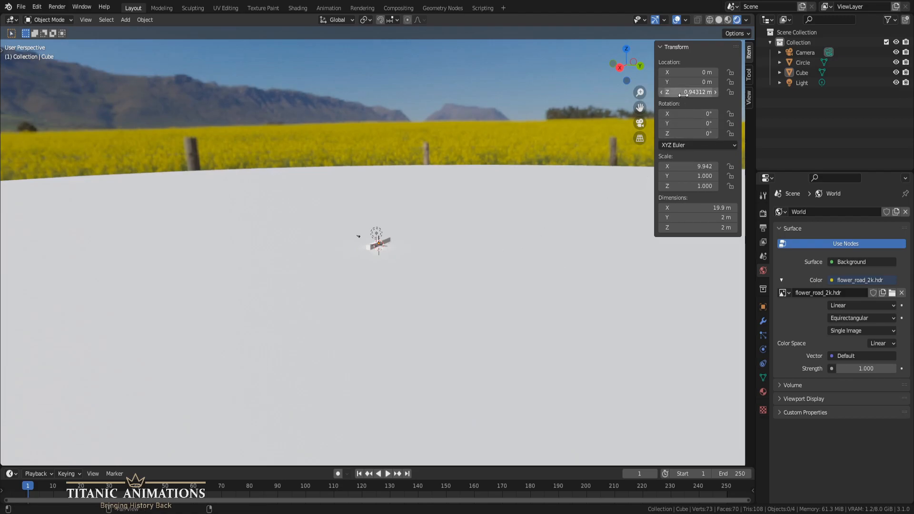
left_click(749, 97)
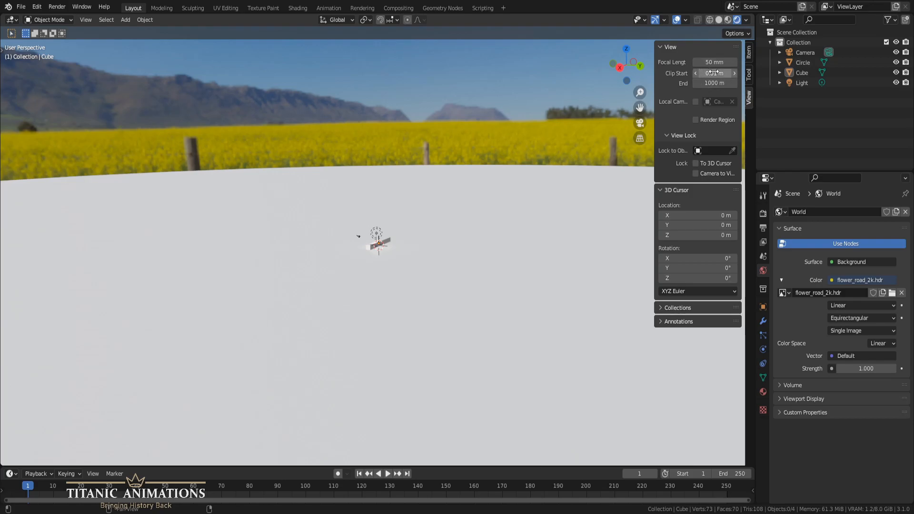
Step: Examine how near clipping affects the block from inside and from close range around it
scroll(471, 339, "up", 10)
middle_click_drag(471, 338, 496, 329)
scroll(499, 332, "up", 5)
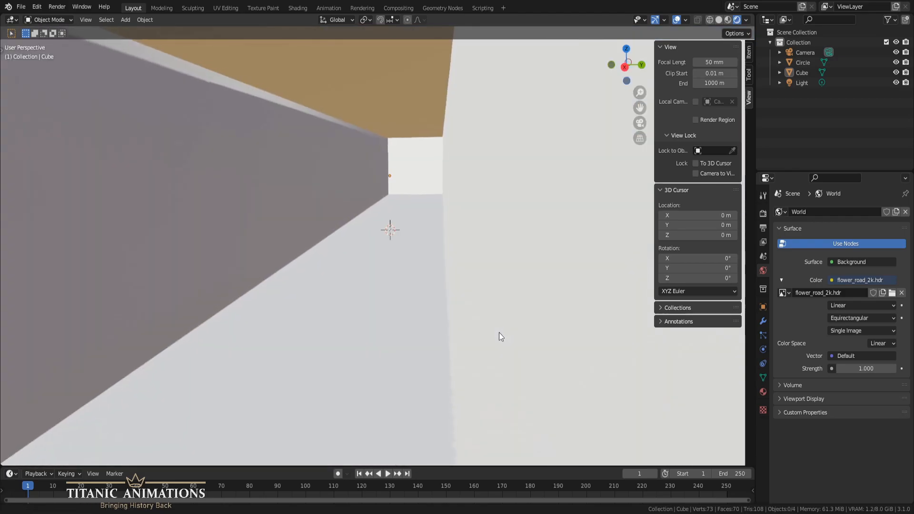
scroll(499, 336, "up", 2)
scroll(498, 339, "down", 2)
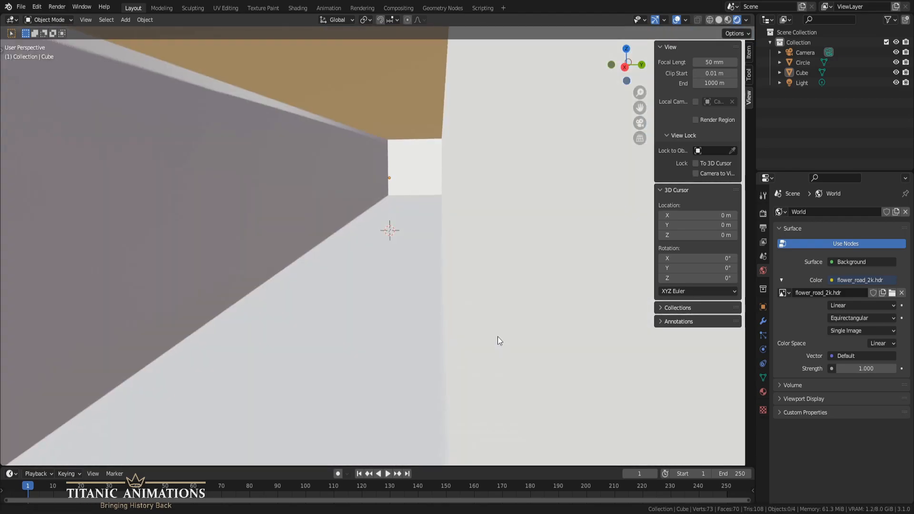
scroll(497, 337, "up", 2)
scroll(496, 338, "down", 1)
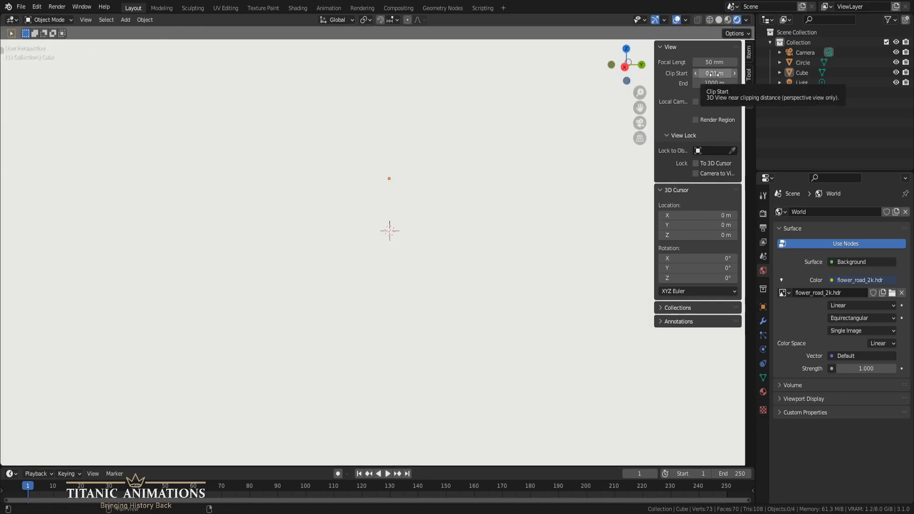
scroll(552, 276, "up", 2)
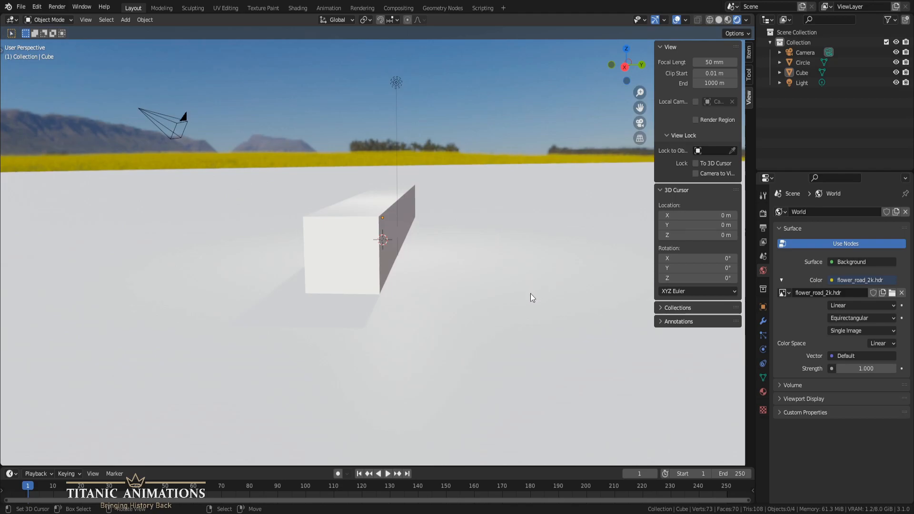
middle_click_drag(531, 293, 515, 295)
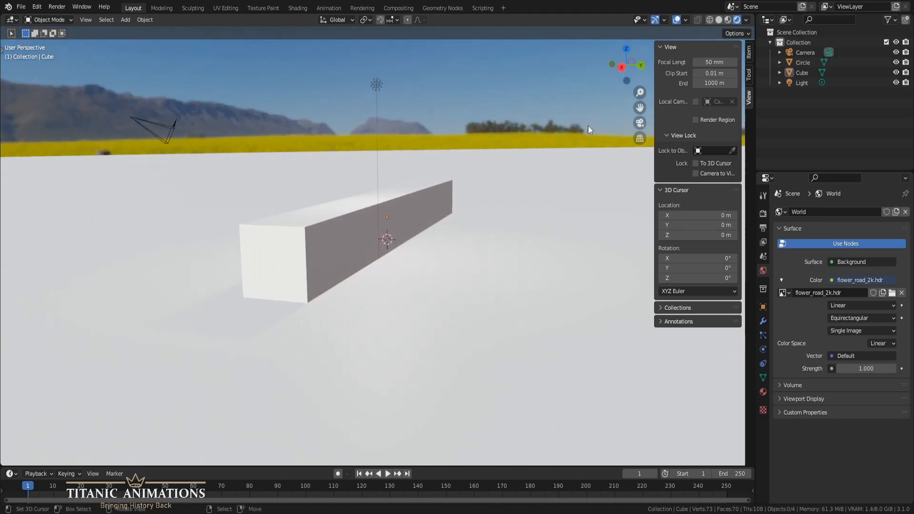
scroll(500, 248, "up", 2)
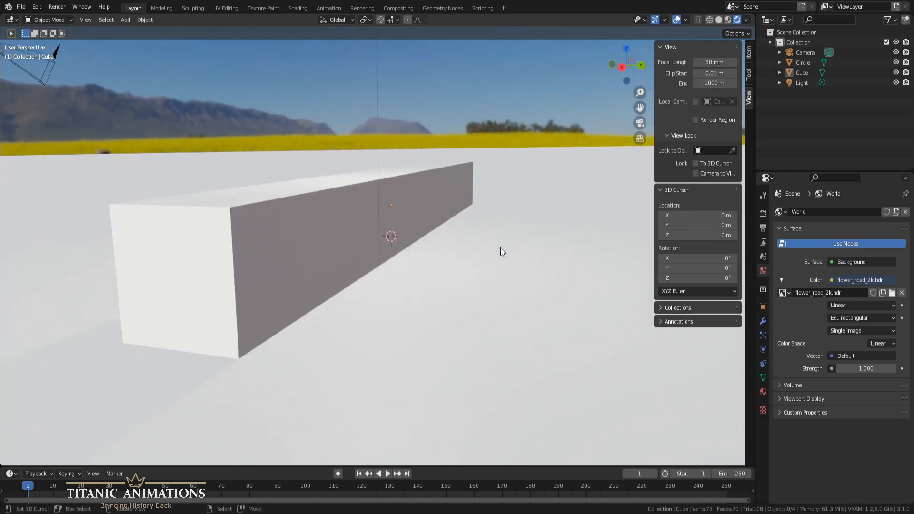
scroll(501, 248, "up", 2)
middle_click_drag(195, 232, 234, 164)
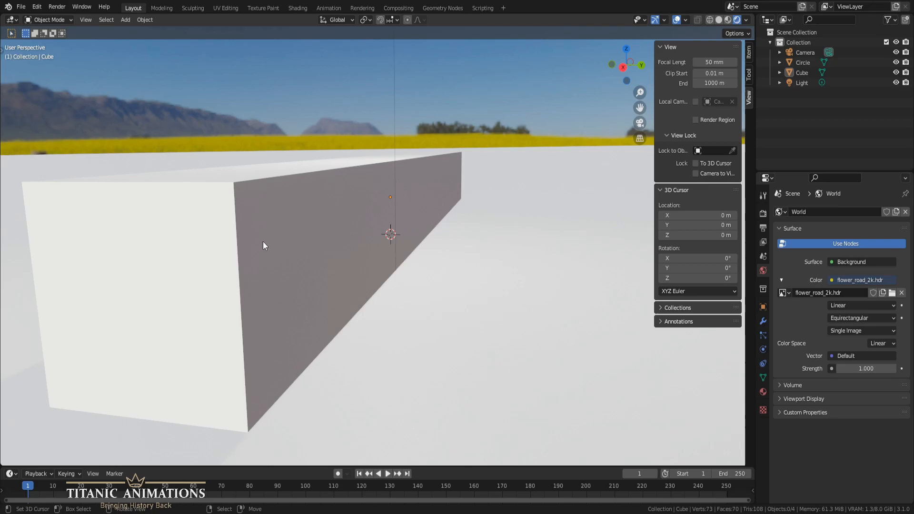
Step: Align the camera to a close, low view of the block's near end and select the camera
scroll(290, 258, "down", 10)
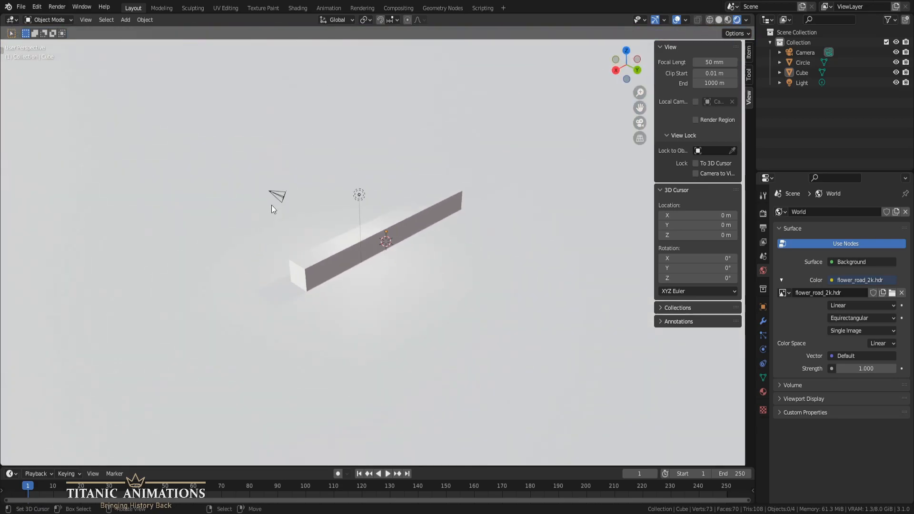
middle_click_drag(364, 305, 379, 289)
scroll(379, 287, "up", 5)
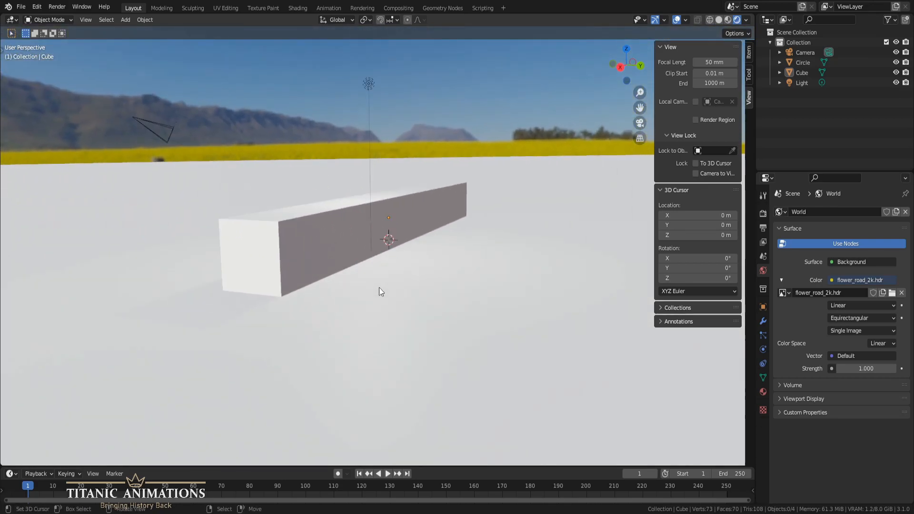
scroll(378, 288, "up", 4)
scroll(397, 280, "down", 2)
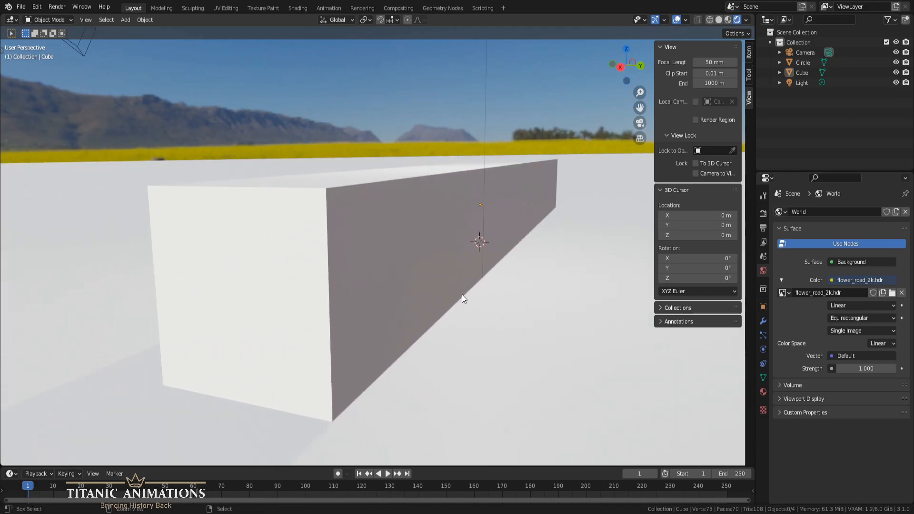
key("KP_0")
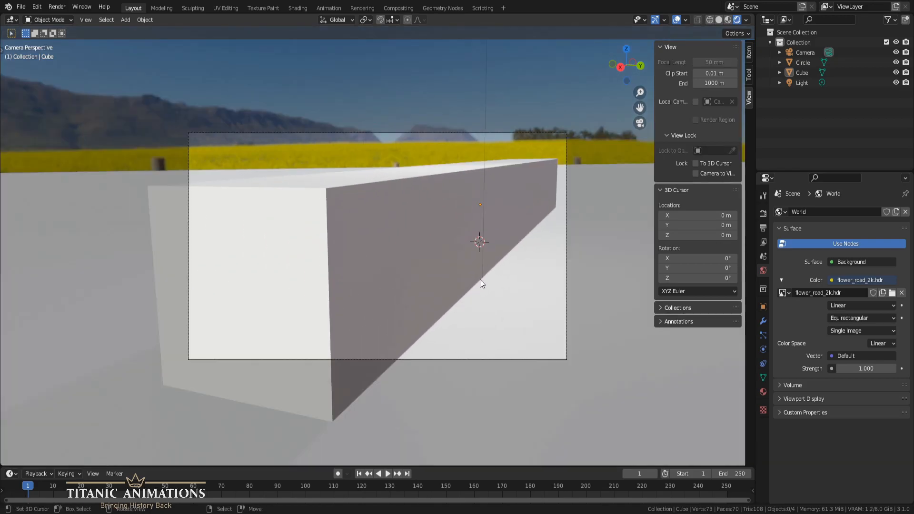
left_click(527, 129)
key("g")
key("z")
key("z")
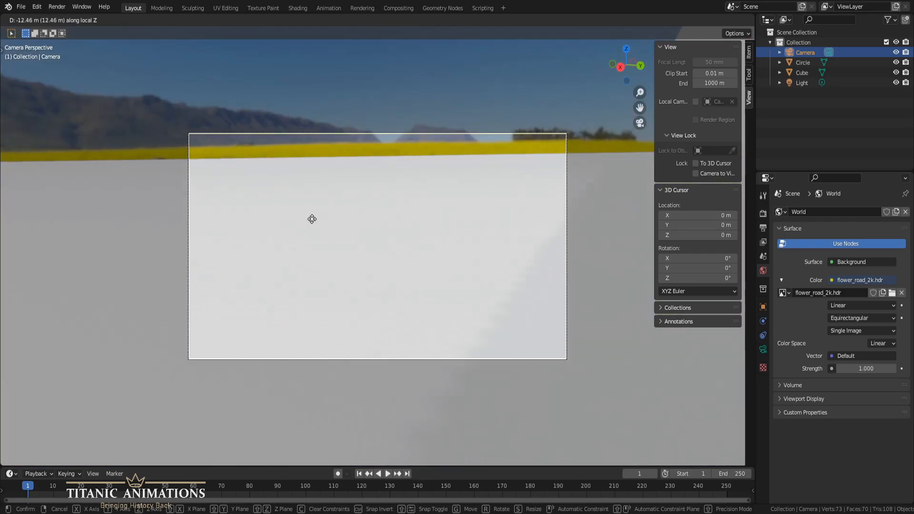
right_click(312, 226)
Step: Move the camera forward about 5 m along its local Z axis so it cuts into the block
key("g")
key("z")
key("z")
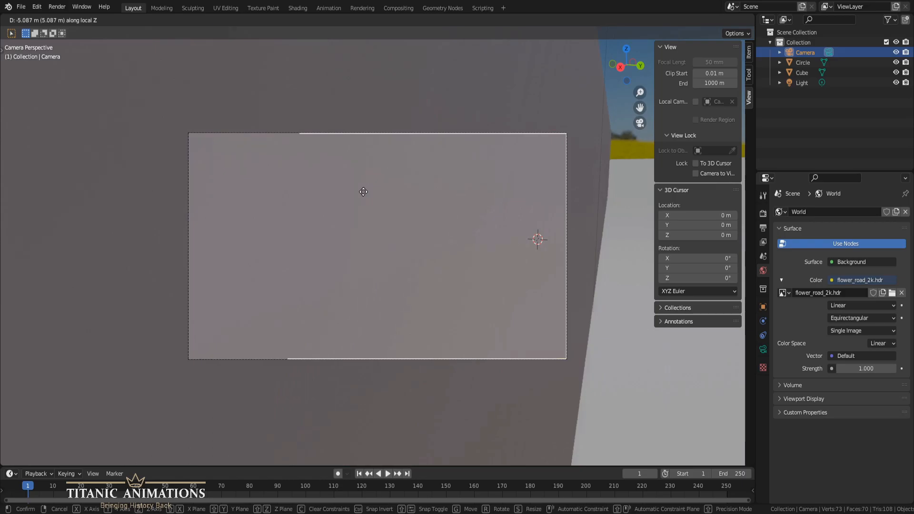
left_click(365, 176)
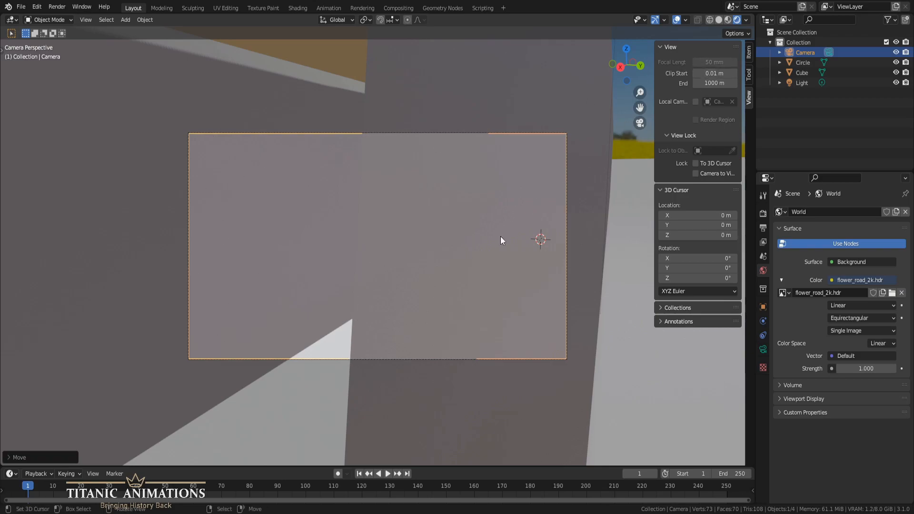
Step: Pull the camera back more than 80 m along its local Z axis until the block's far end is clipped
key("g")
key("z")
key("z")
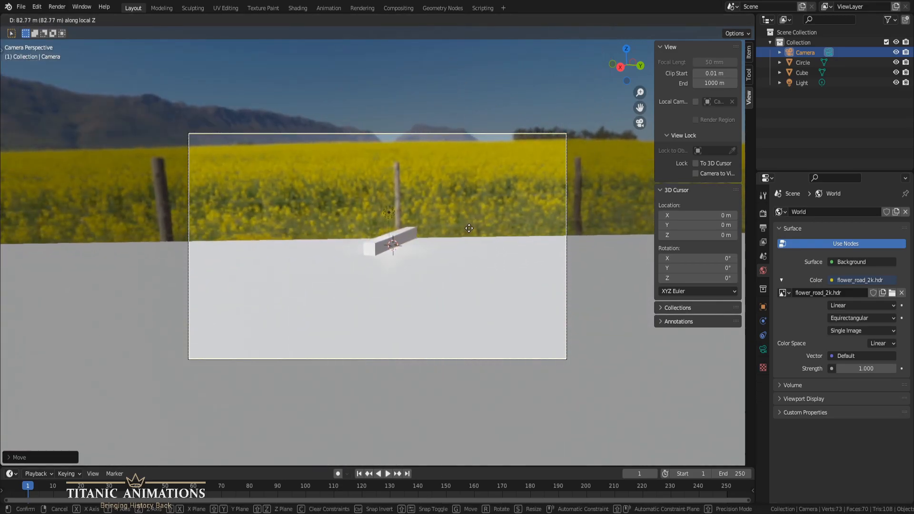
key("z")
key("z")
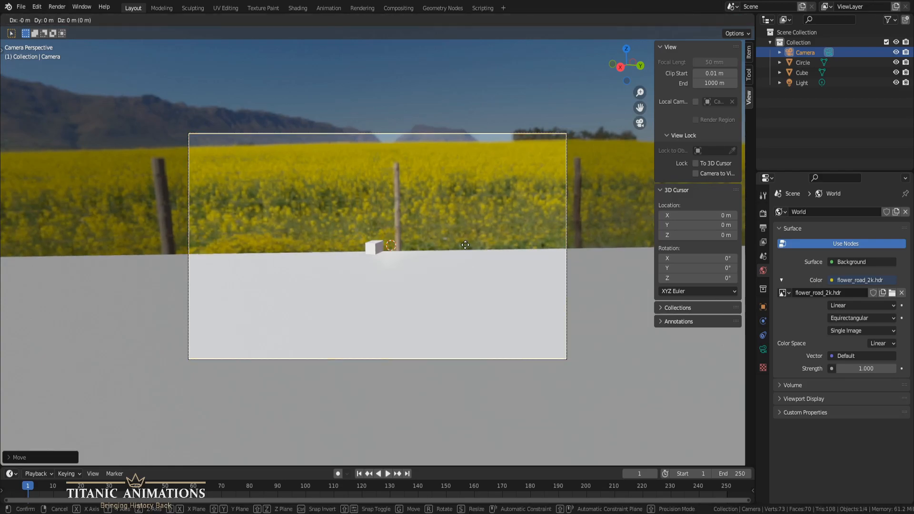
left_click(513, 370)
Step: Tilt the camera a few degrees upward about its local X axis to bring more sky into the frame
key("r")
key("x")
key("x")
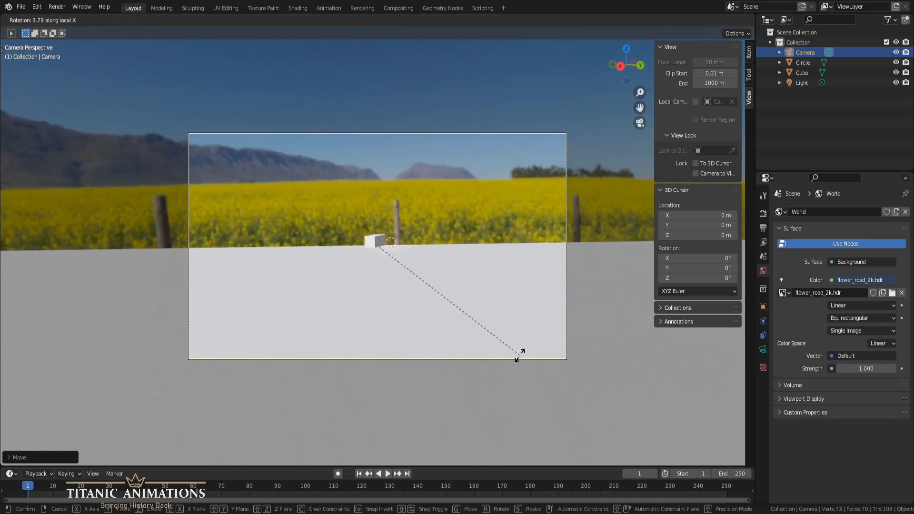
left_click(503, 340)
scroll(455, 312, "up", 3)
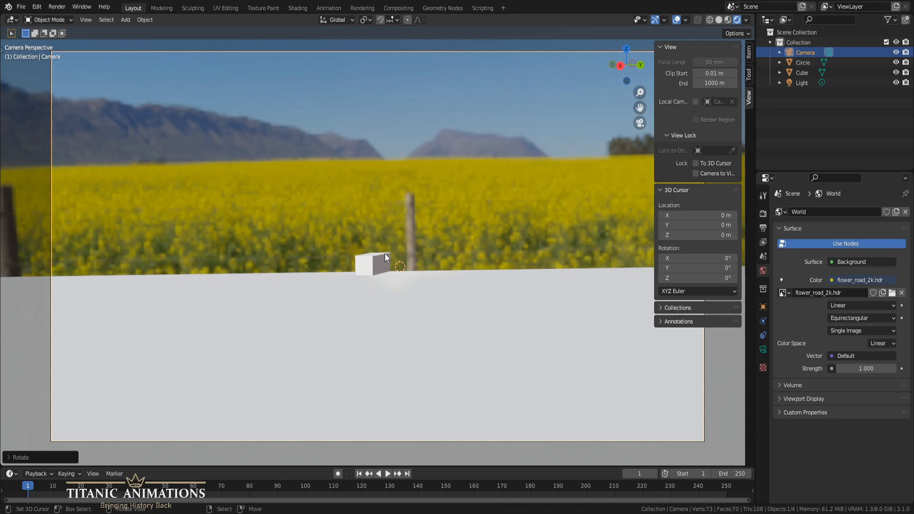
Step: Set the viewport's clip End distance to 2000 m
left_click(710, 83)
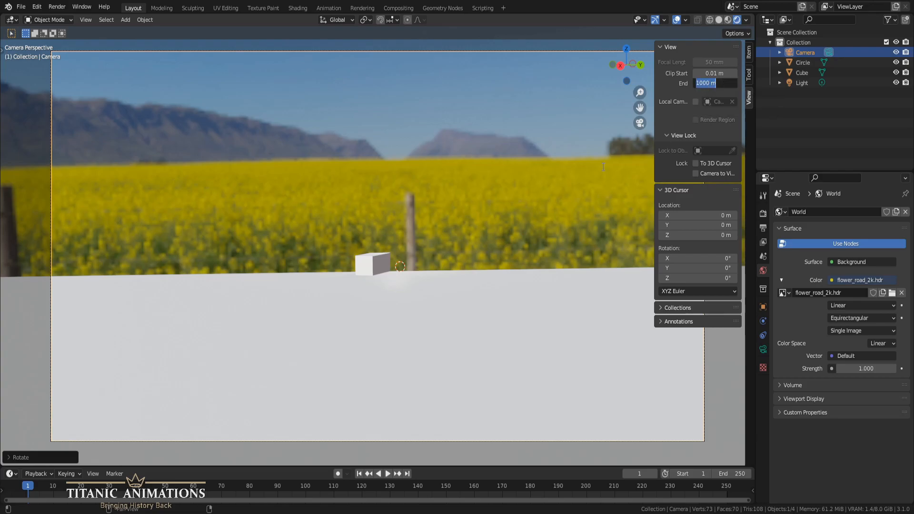
type("2000")
key("Return")
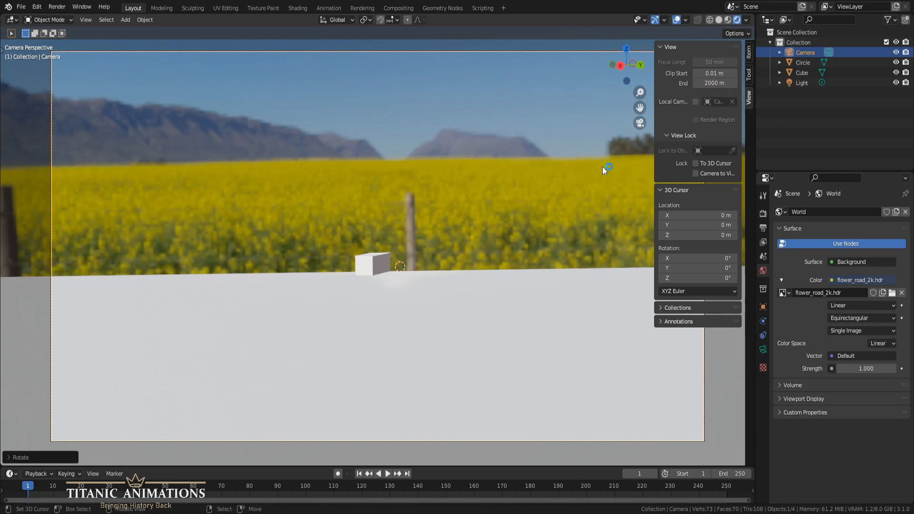
Step: Set the viewport's clip End distance to 5000 m
left_click(706, 83)
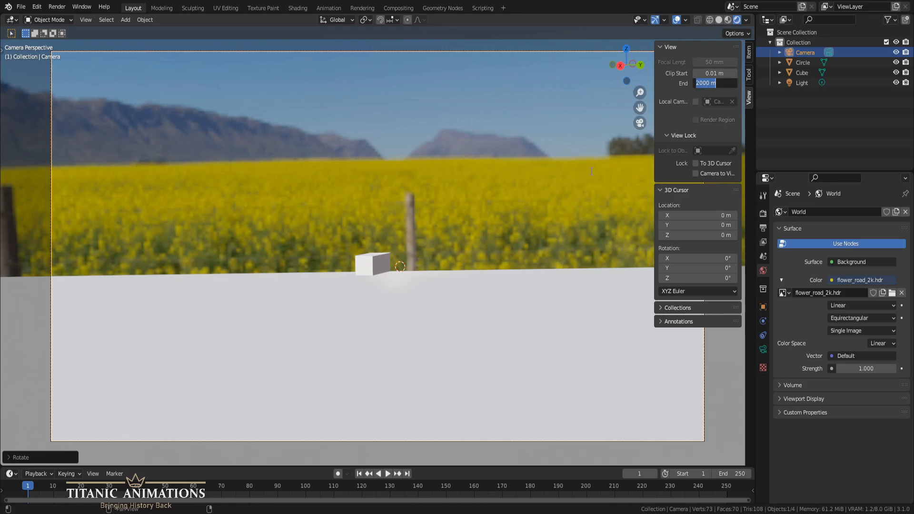
type("5000")
key("Return")
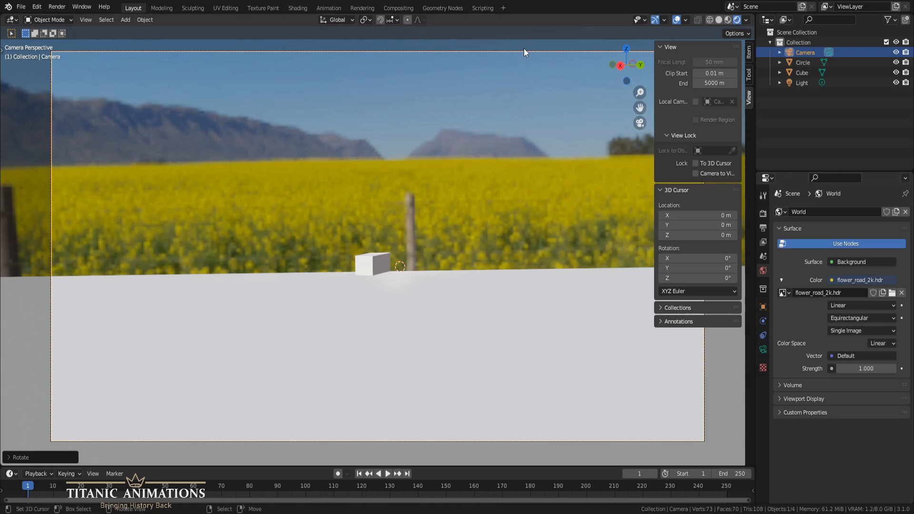
Step: Set the camera's own clip End distance to 1000 m
left_click(763, 348)
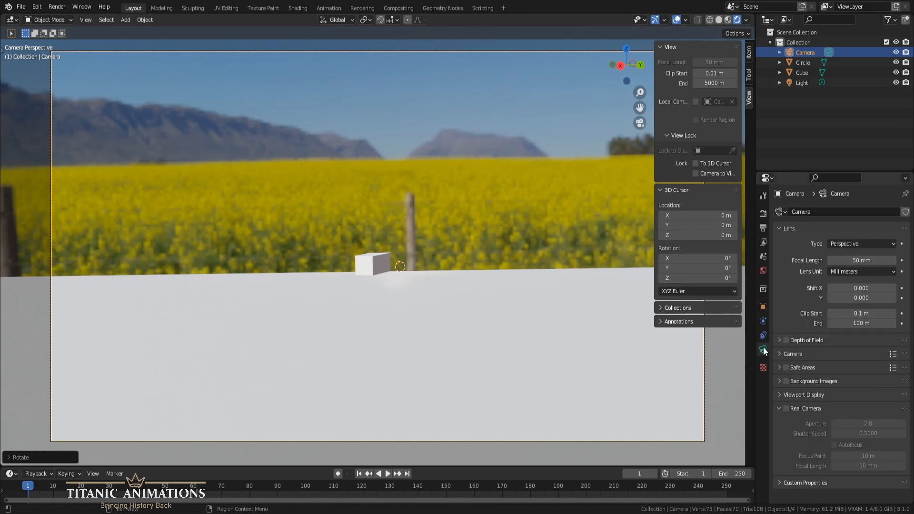
left_click(858, 323)
type("1")
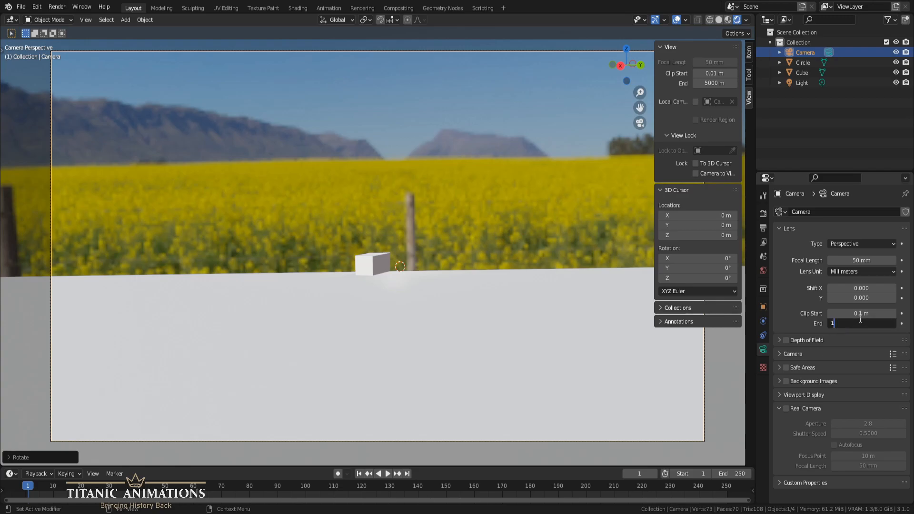
type("000")
key("Return")
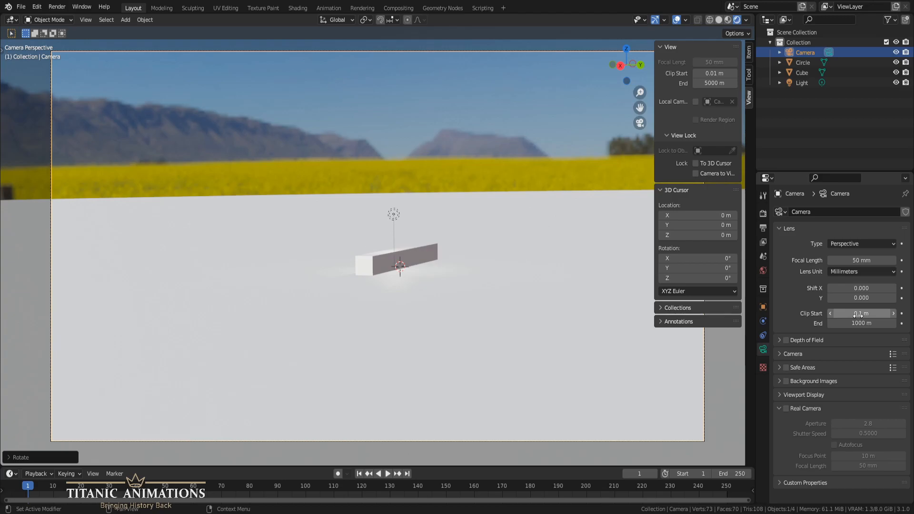
Step: Hide the viewport's sidebar and align the camera to a lower, near-ground view facing the block
mouse_move(496, 256)
middle_mouse_down()
mouse_move(480, 258)
mouse_move(486, 265)
middle_mouse_up()
key("KP_0")
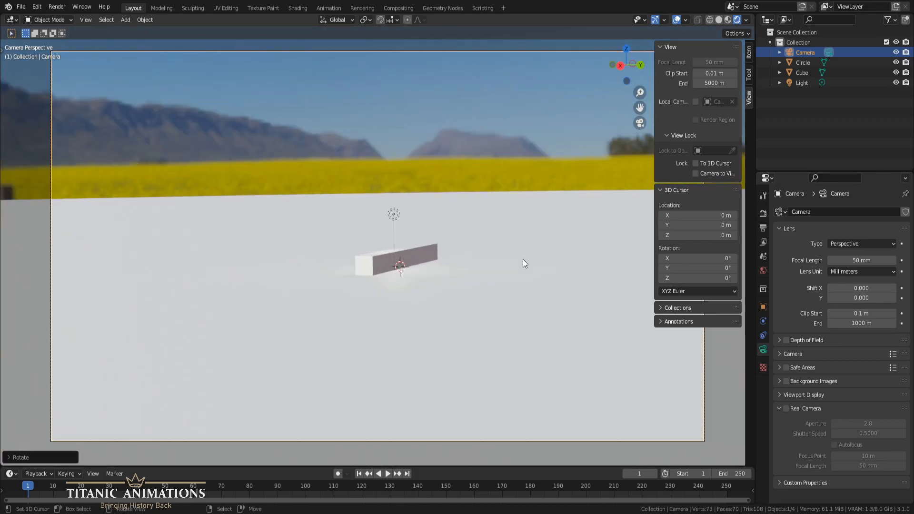
middle_click_drag(507, 247, 518, 242)
key("KP_0")
key("n")
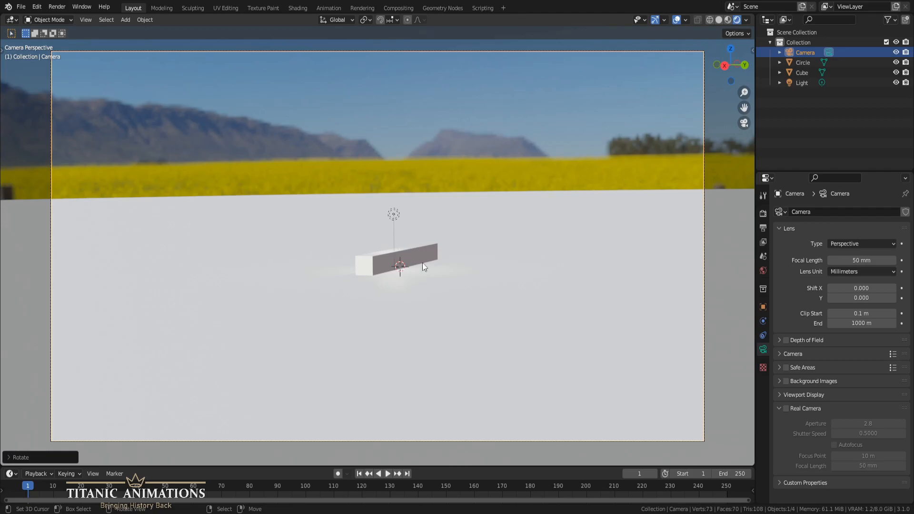
middle_click_drag(460, 284, 459, 280)
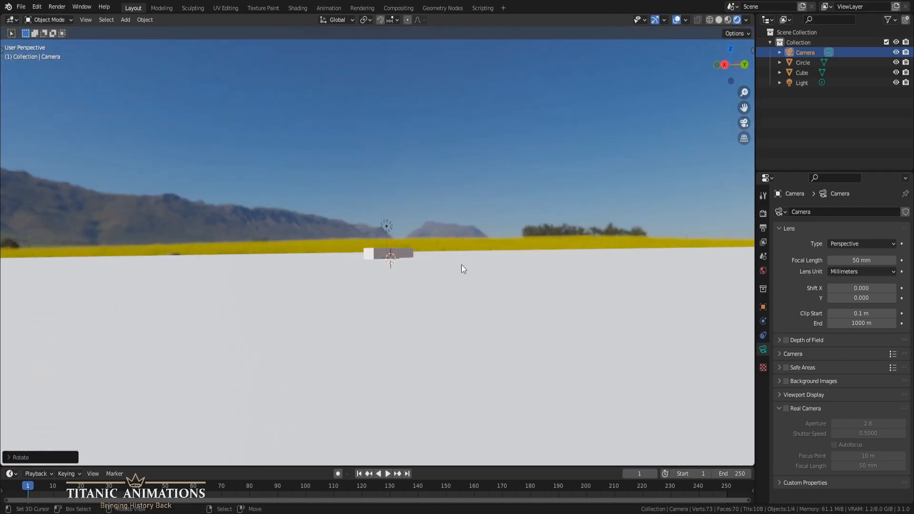
key("KP_0")
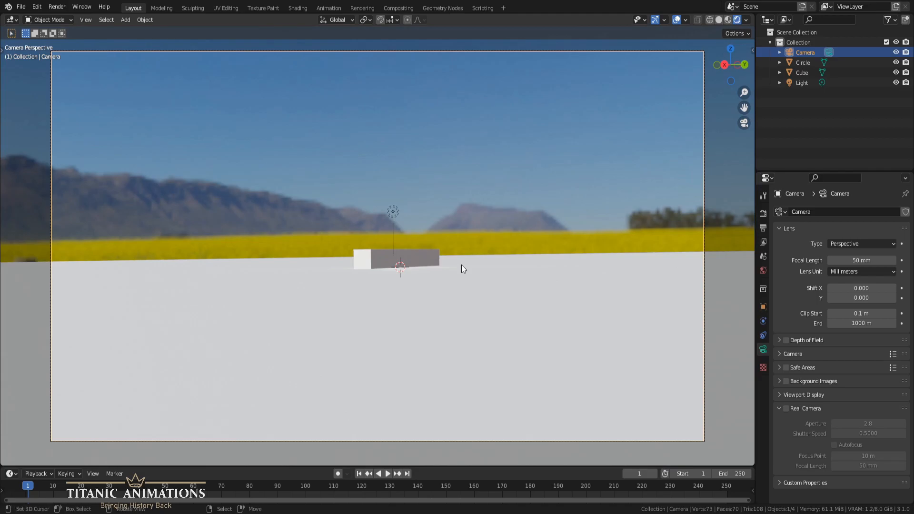
Step: Split the 3D viewport vertically into two areas and turn the second area into a Shader Editor
right_click(561, 12)
left_click(560, 26)
left_click(399, 114)
left_click(409, 20)
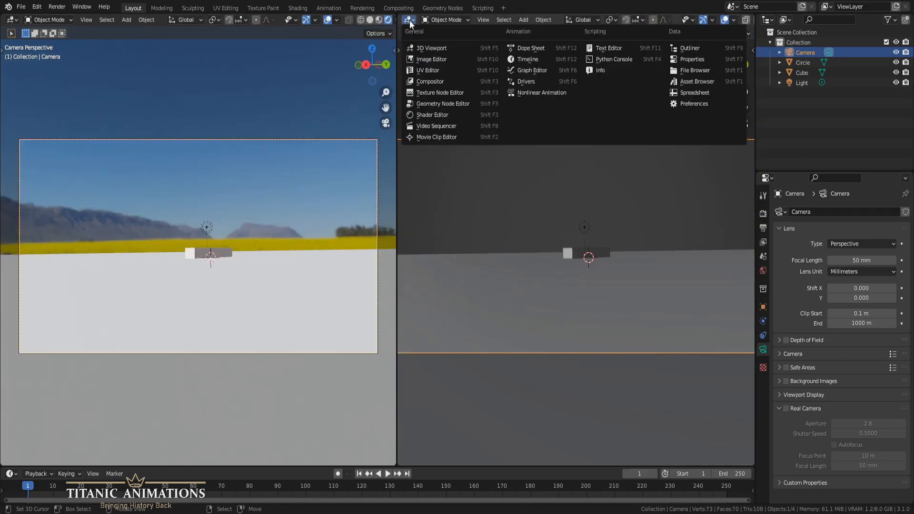
left_click(444, 112)
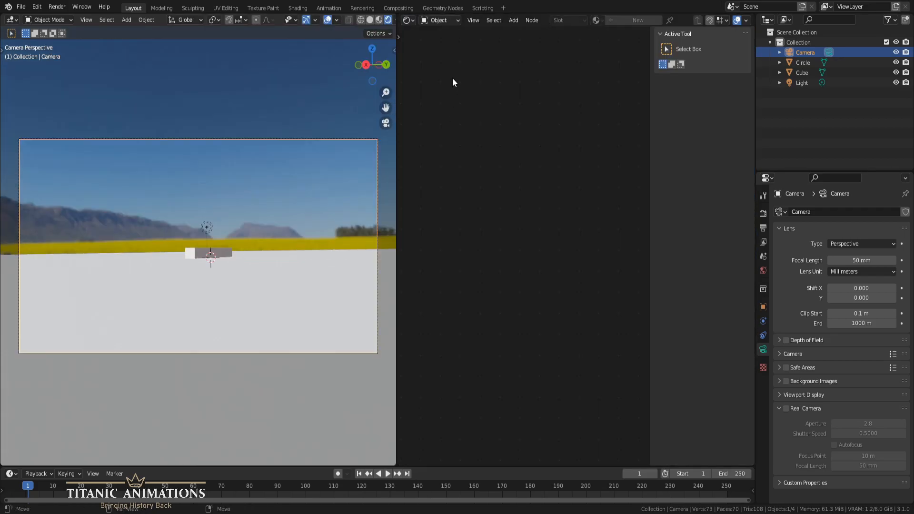
left_click(440, 20)
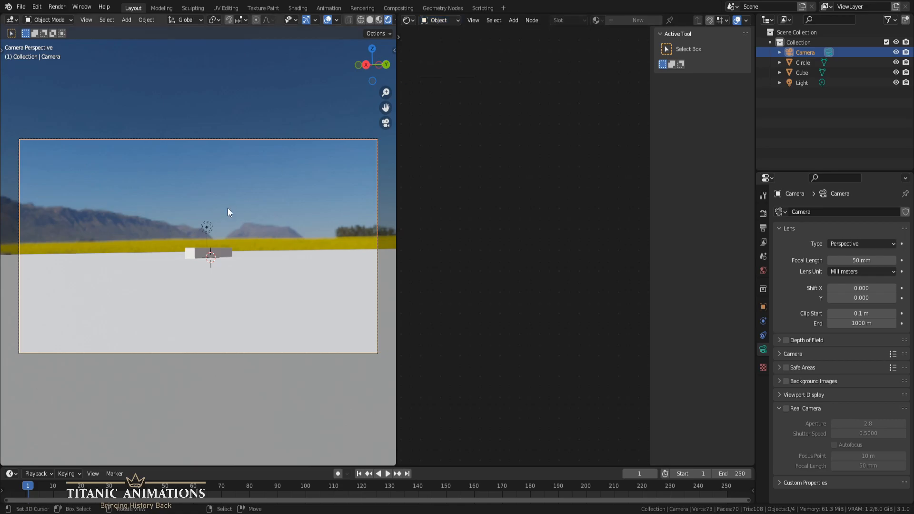
middle_click_drag(158, 244, 167, 267)
key("KP_0")
scroll(169, 221, "up", 5)
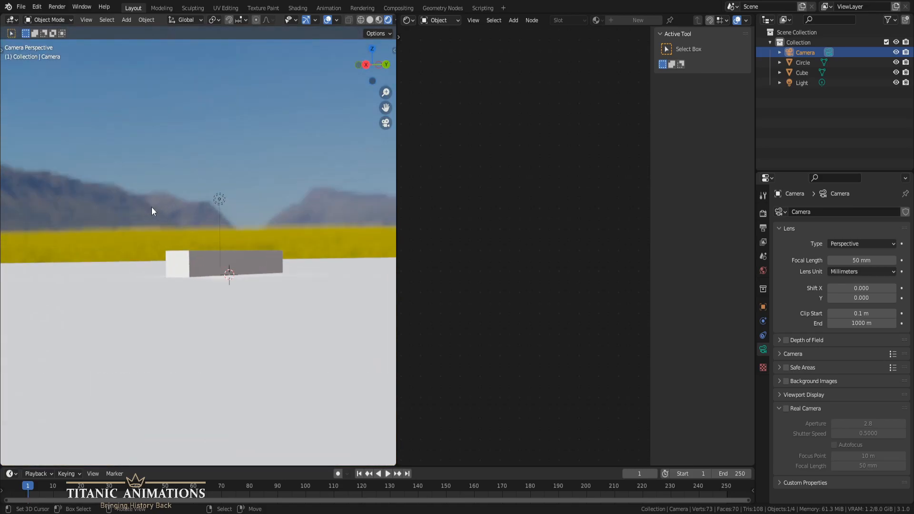
scroll(145, 228, "down", 6)
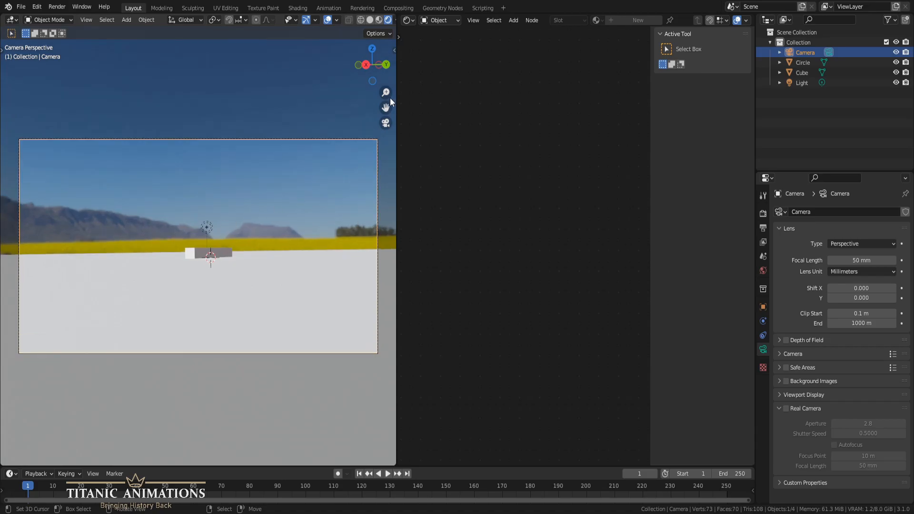
Step: Switch the Shader Editor from Object to World shading and hide its sidebar to expose the HDRI nodes
left_click(411, 21)
left_click(433, 115)
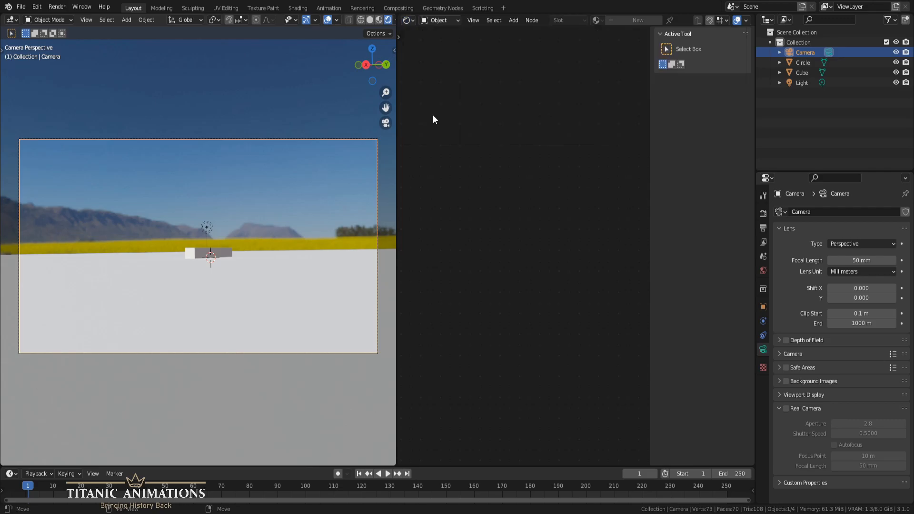
left_click(439, 20)
left_click(444, 42)
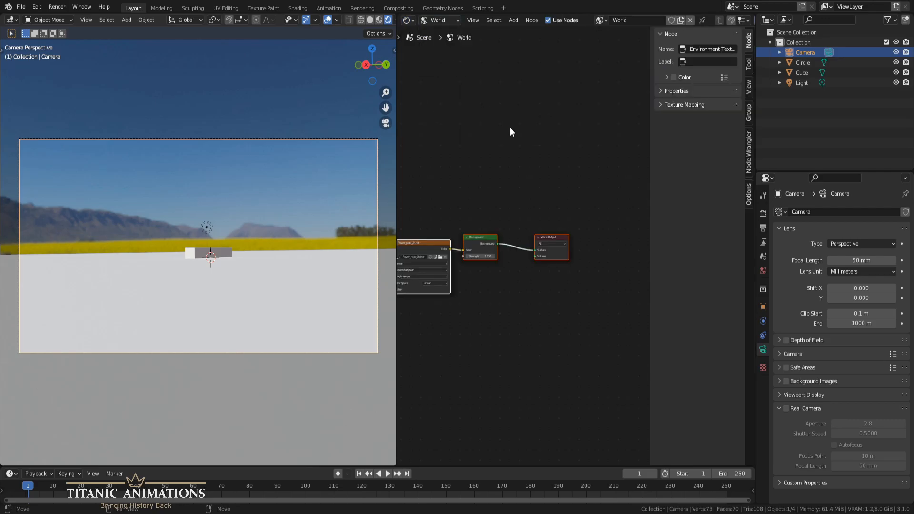
key("n")
scroll(590, 310, "up", 5)
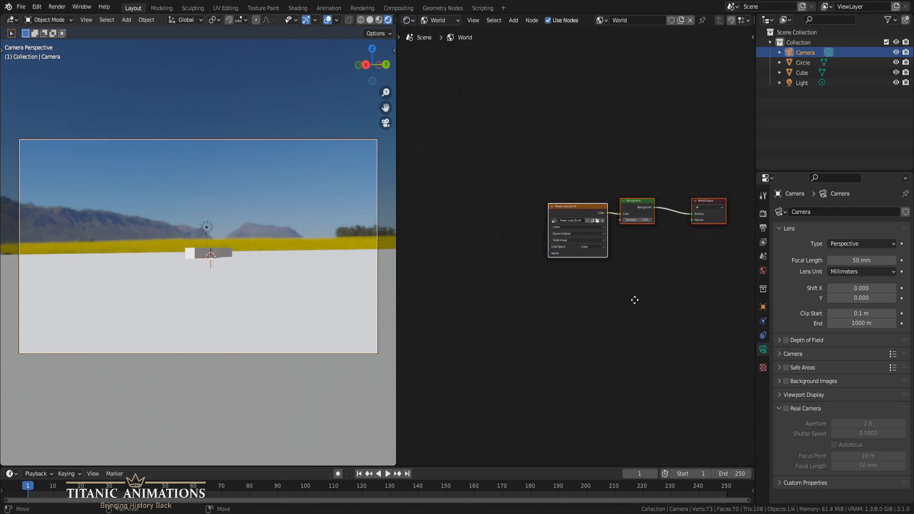
middle_click_drag(620, 268, 518, 282)
scroll(538, 233, "down", 1)
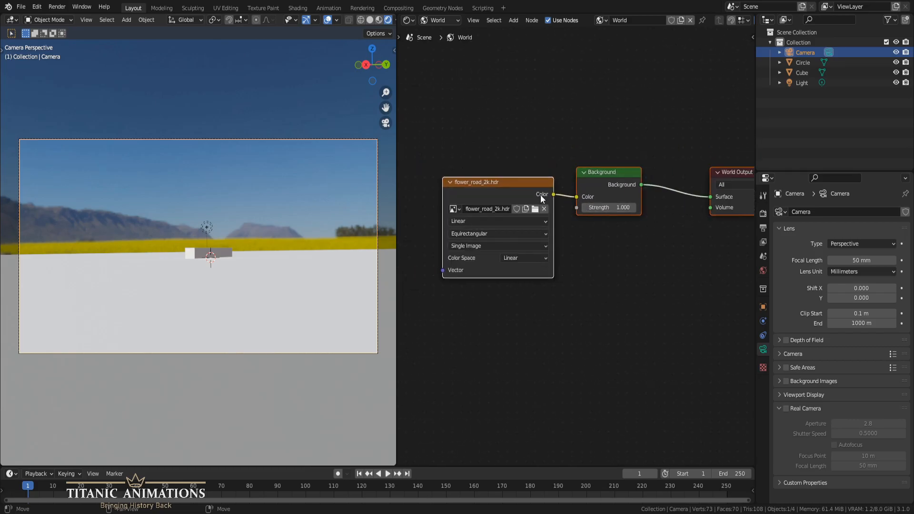
left_click(511, 198)
left_click(605, 180)
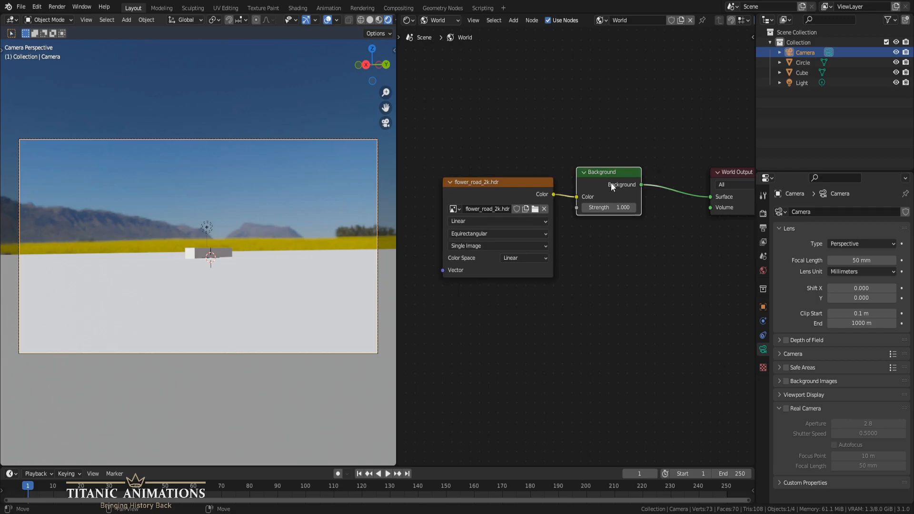
left_click(722, 175)
Step: Add a Mapping node in the free space before the flower_road_2k.hdr environment texture node
middle_click_drag(463, 335, 614, 322)
key("shift+a")
left_click(499, 223)
type("mapp")
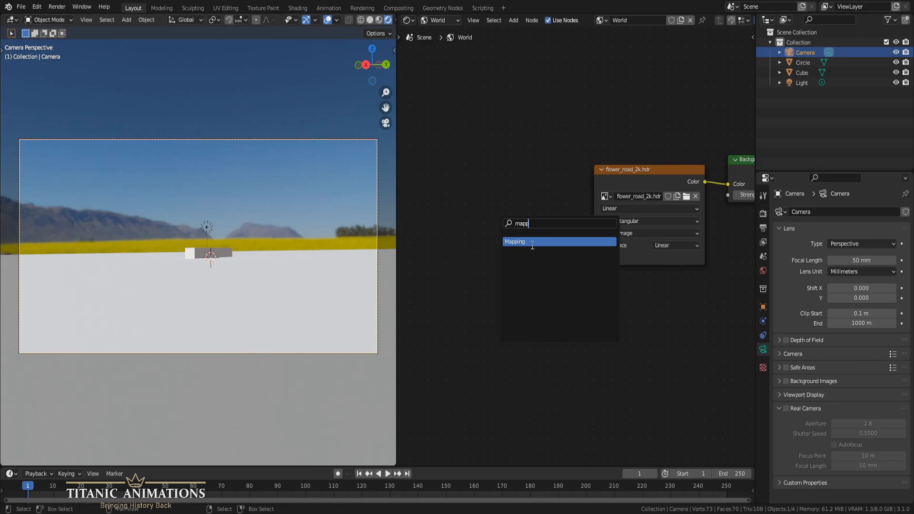
left_click(532, 244)
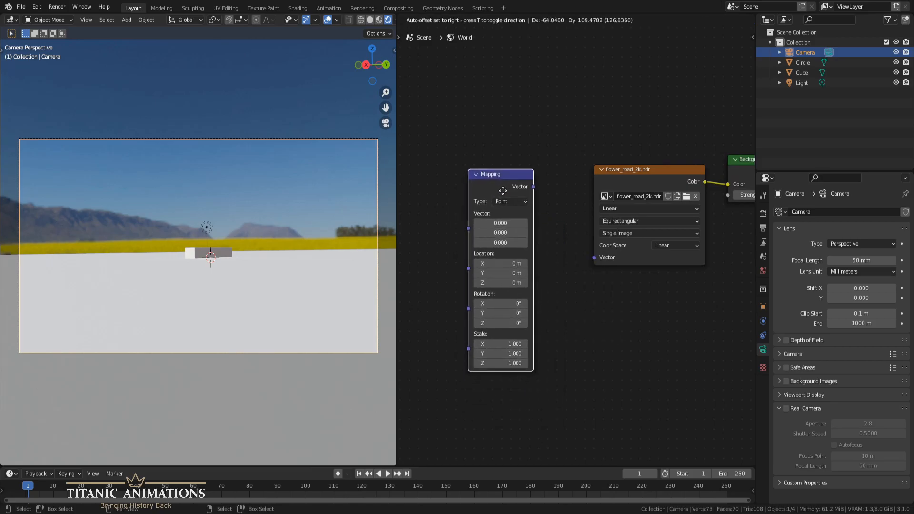
left_click(533, 185)
Step: Add a Texture Coordinate node and link its Generated output through the Mapping node to the environment texture's Vector input
middle_click_drag(458, 337, 532, 302)
key("shift+a")
left_click(489, 213)
type("text")
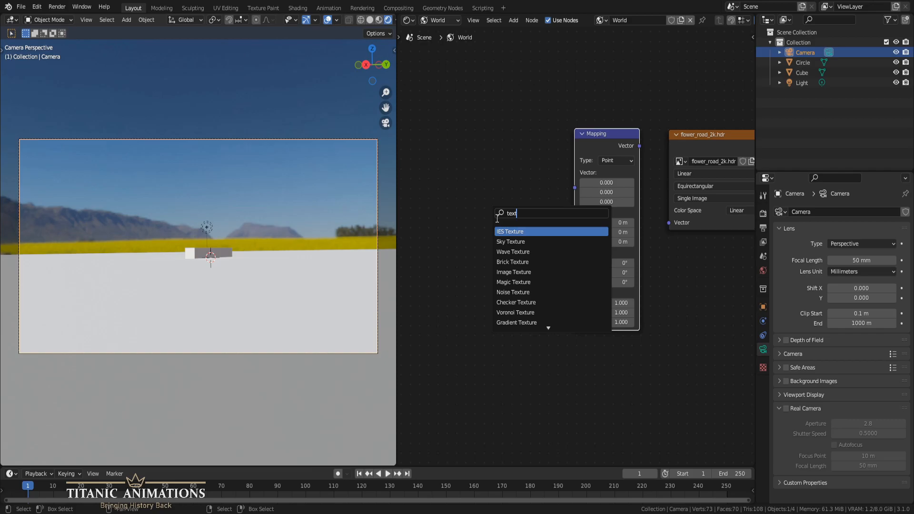
type("ure coor")
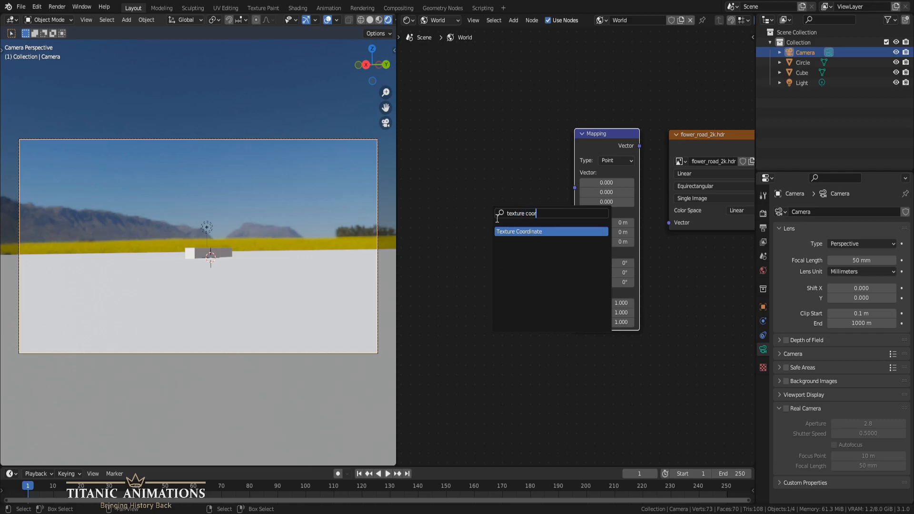
key("Return")
left_click(472, 176)
left_click_drag(530, 189, 572, 185)
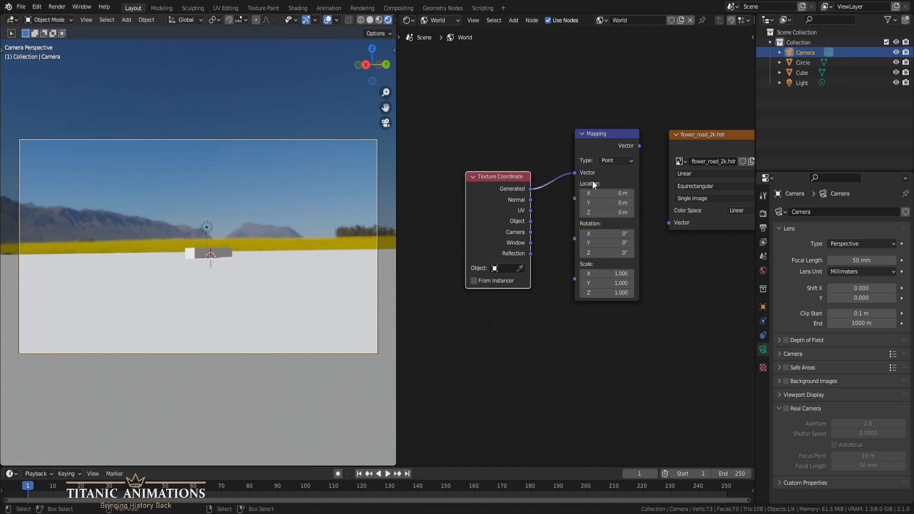
left_click_drag(639, 146, 668, 223)
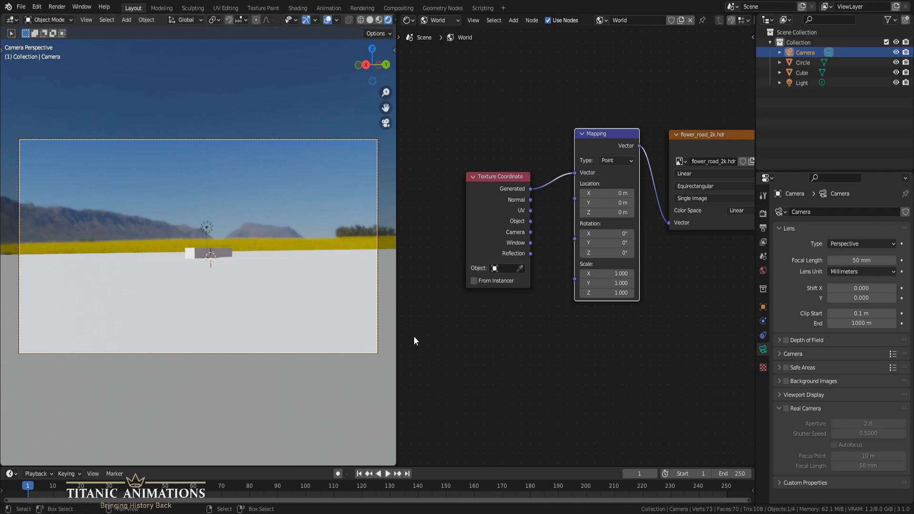
Step: Try a Z location of 0.1 m on the Mapping node, inspect the horizon, and return it to 0 m
scroll(603, 337, "up", 3)
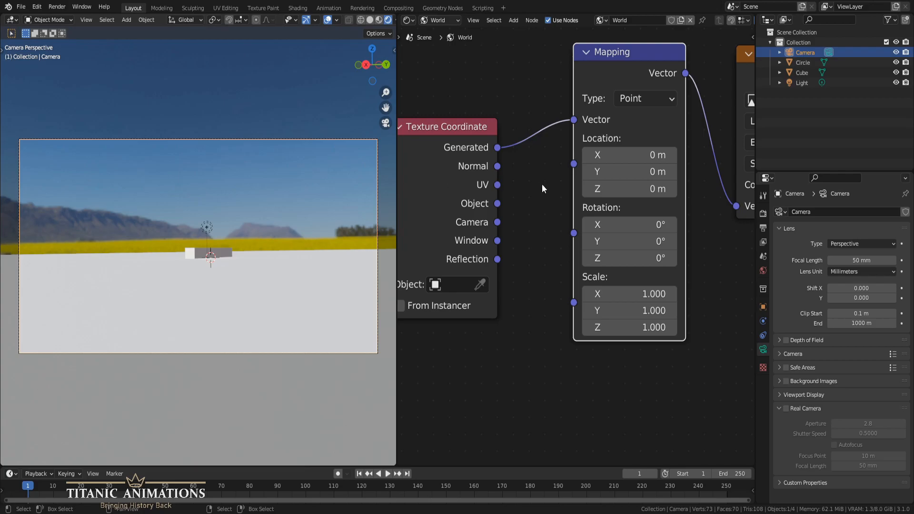
left_click(668, 187)
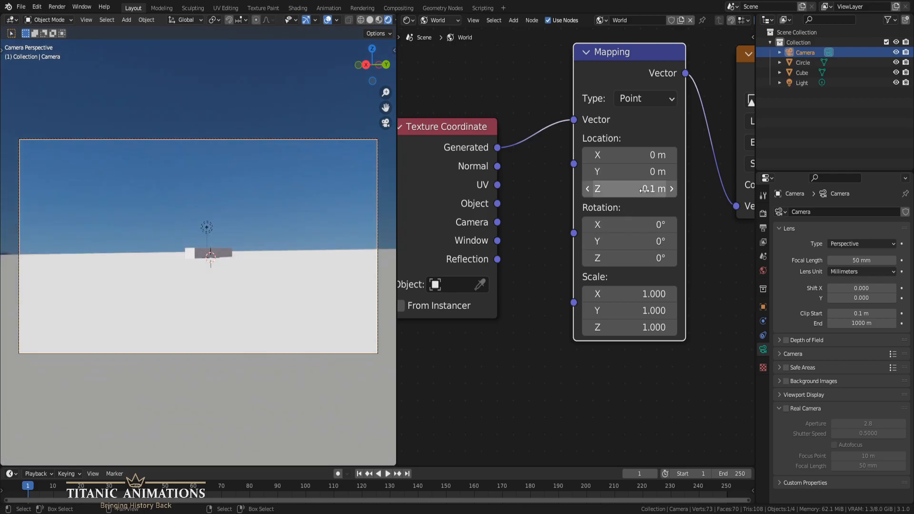
middle_click_drag(237, 339, 186, 335)
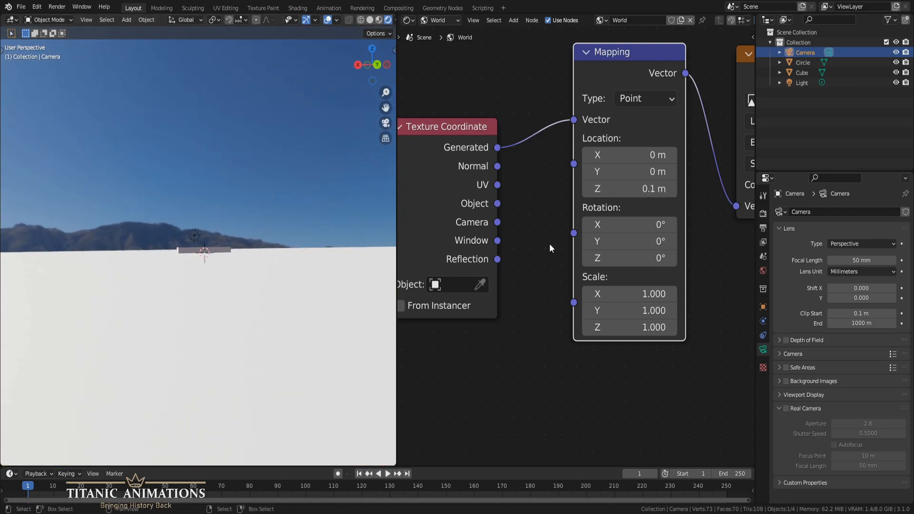
middle_click_drag(383, 227, 358, 233)
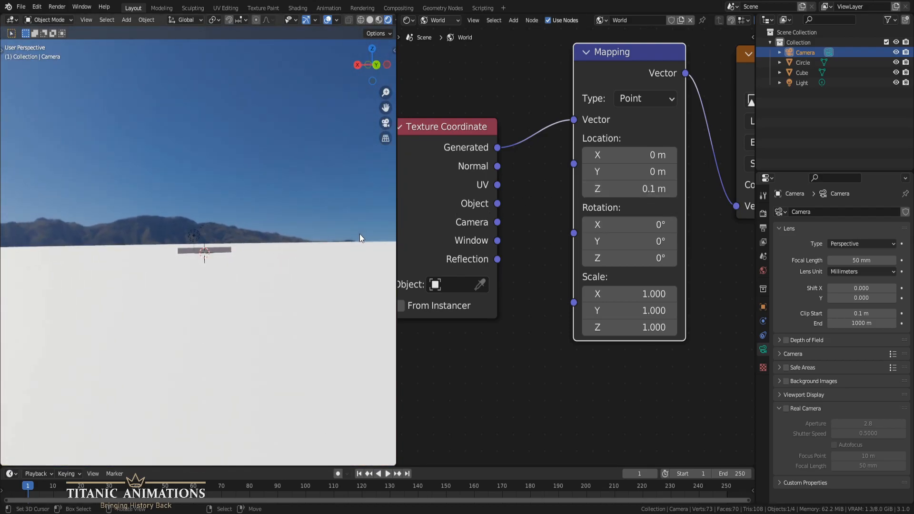
key("ctrl+alt+KP_0")
scroll(301, 245, "up", 3)
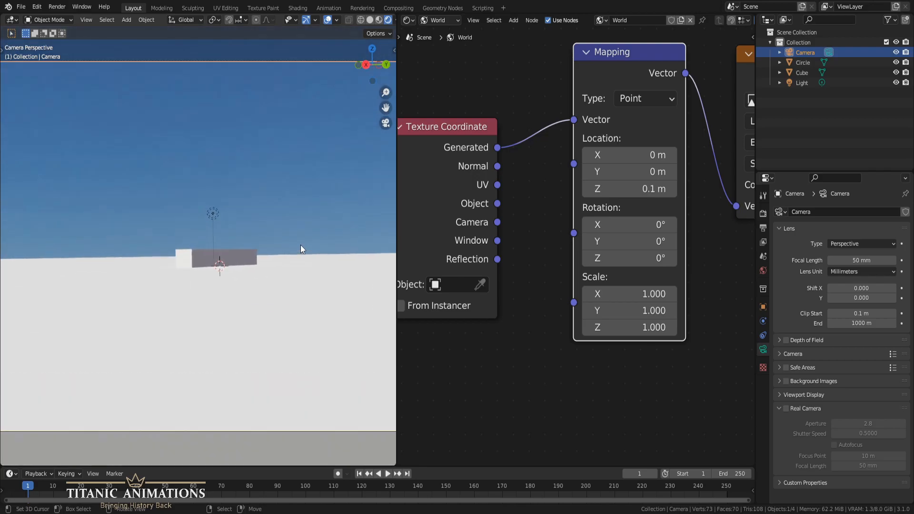
left_click(590, 188)
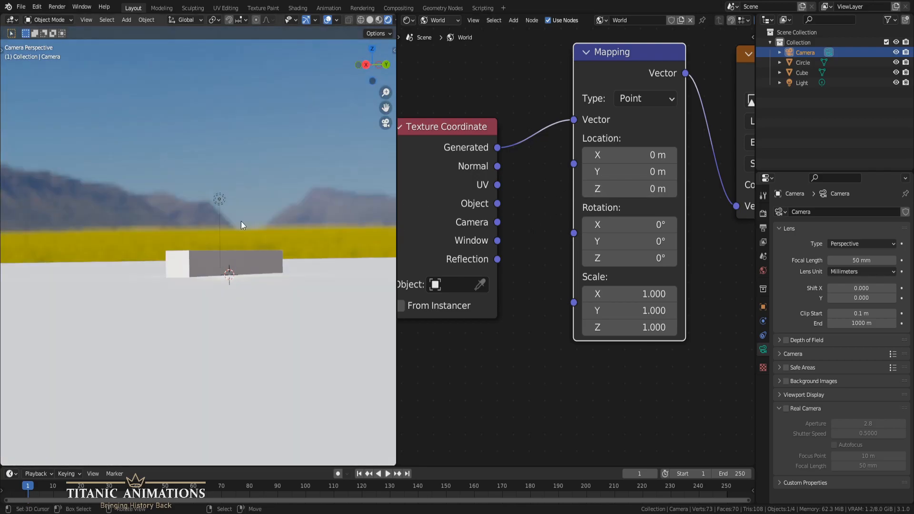
Step: Raise the Mapping node's Z location to 0.2 m in steps, checking the HDRI horizon from several directions
left_click(671, 187)
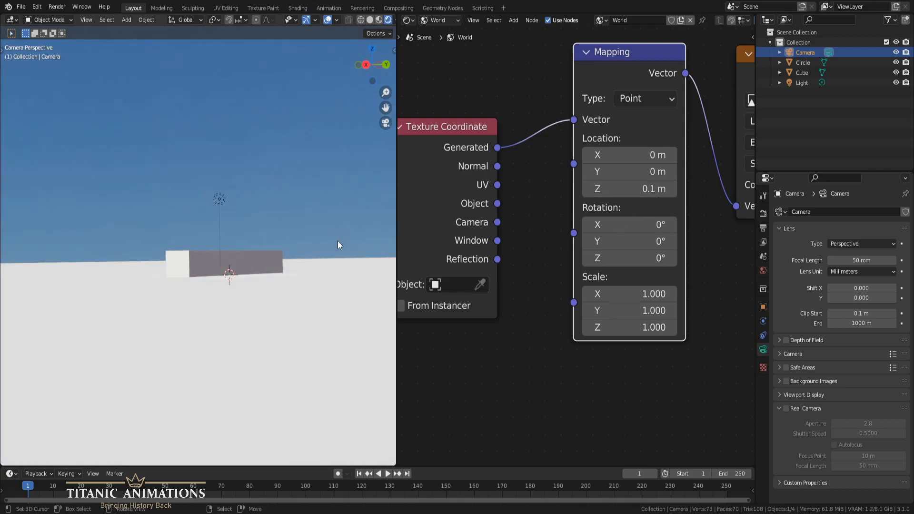
middle_click_drag(305, 245, 222, 240)
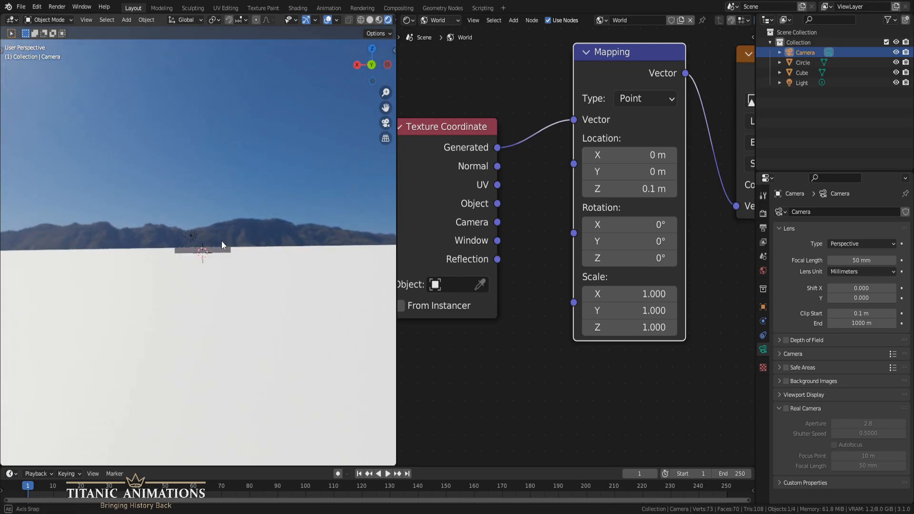
scroll(243, 250, "up", 2)
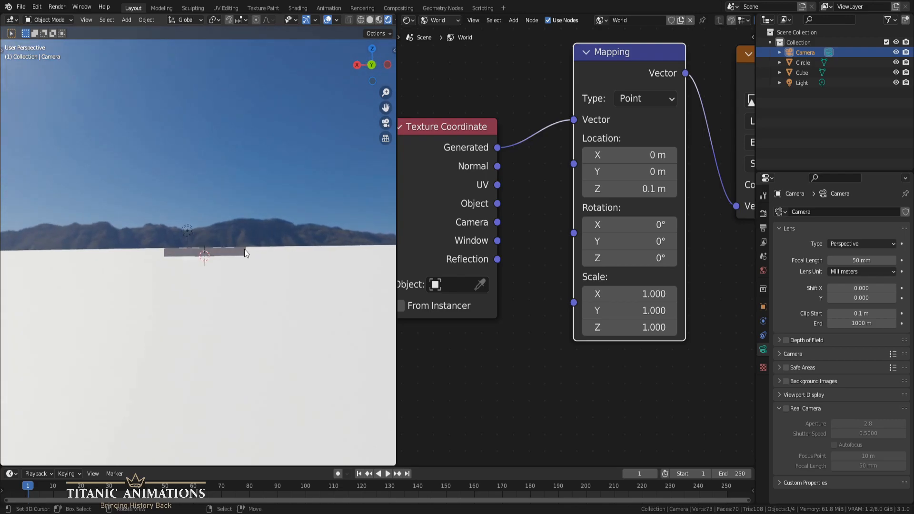
left_click(670, 189)
middle_click_drag(341, 276, 295, 284)
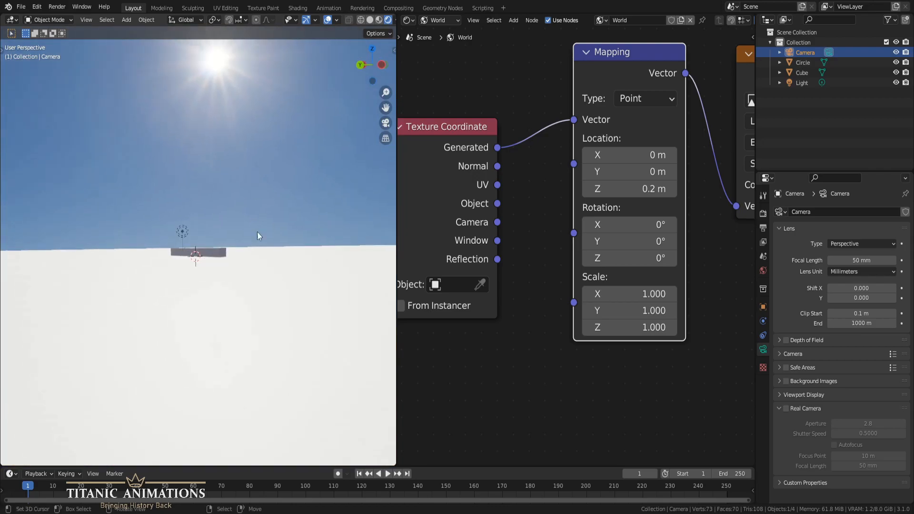
middle_click_drag(209, 81, 272, 258)
scroll(287, 234, "down", 5)
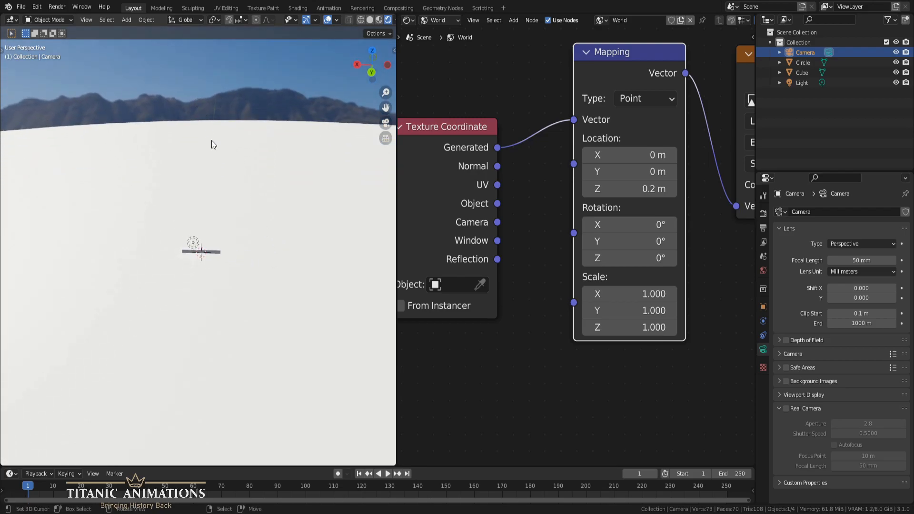
Step: Enlarge the circular ground by scaling it up twice until its edge sits near the mountain line of the HDRI
left_click(225, 192)
middle_click_drag(296, 315, 281, 313)
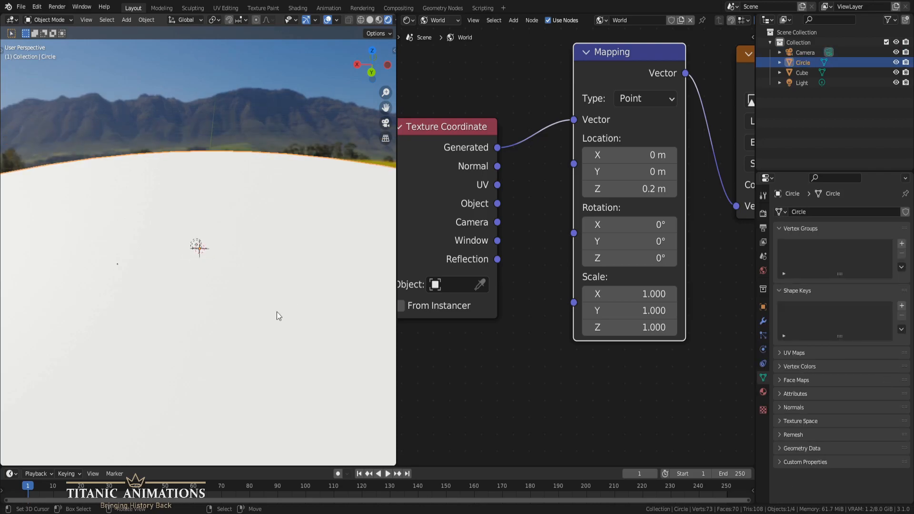
key("s")
left_click(14, 295)
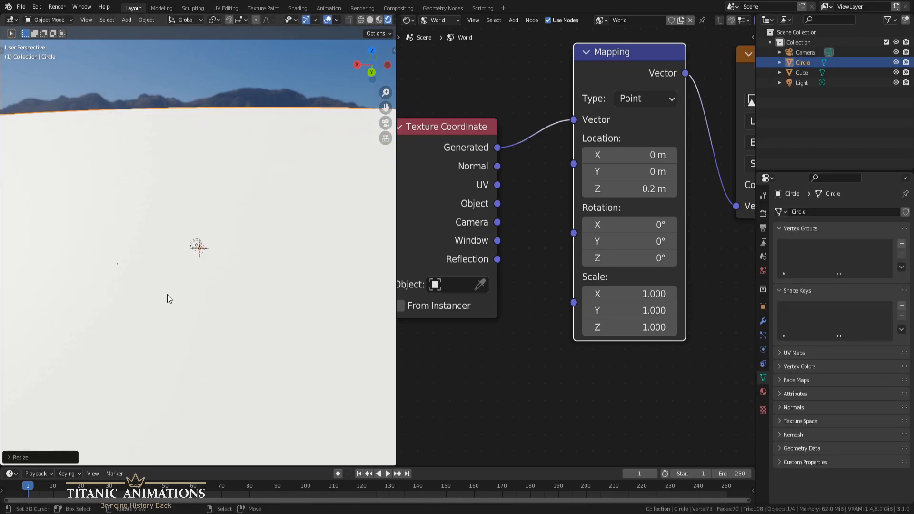
key("s")
left_click(253, 342)
middle_click_drag(238, 311, 236, 304)
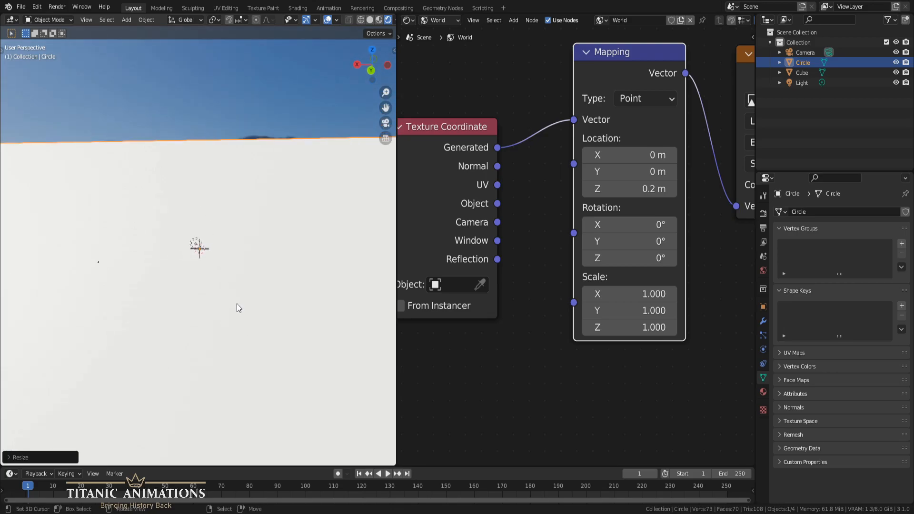
Step: Join the node editor area into the 3D viewport and inspect the circular ground from above and along its horizon
scroll(237, 304, "down", 8)
key("KP_7")
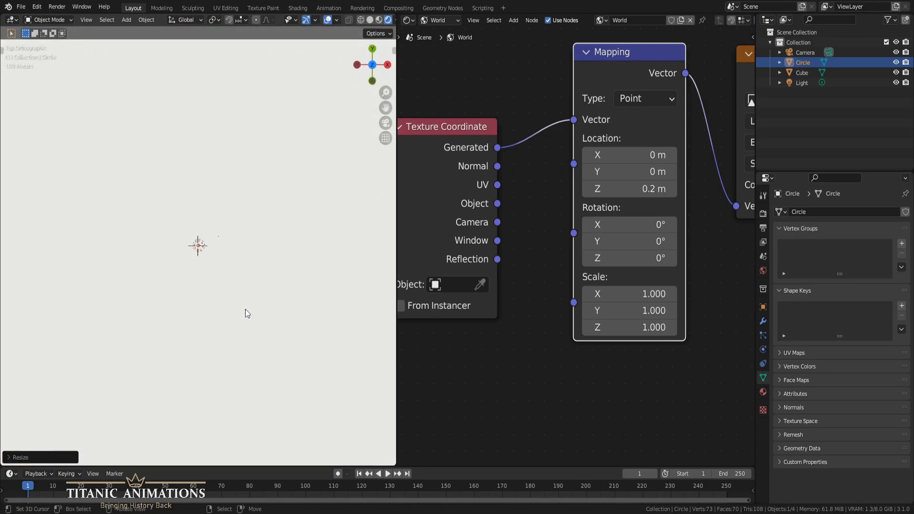
right_click(397, 244)
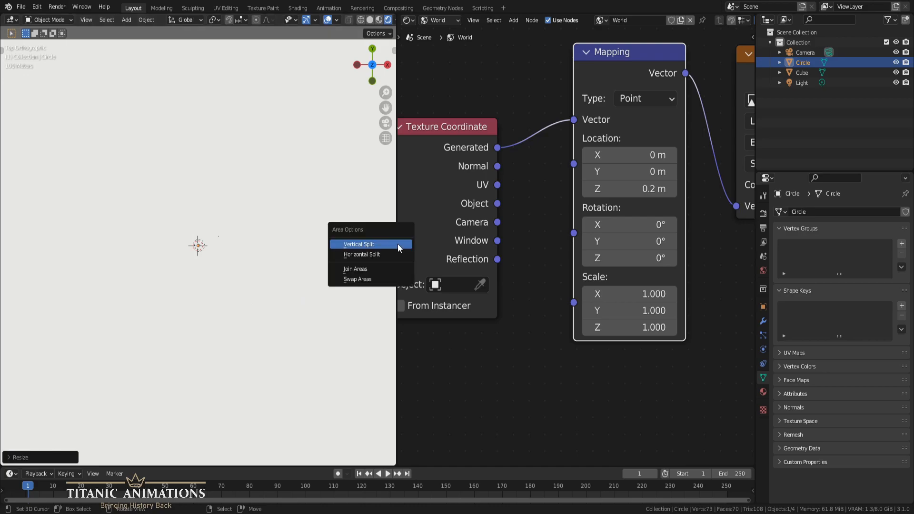
left_click(388, 267)
left_click(471, 272)
scroll(460, 281, "down", 3)
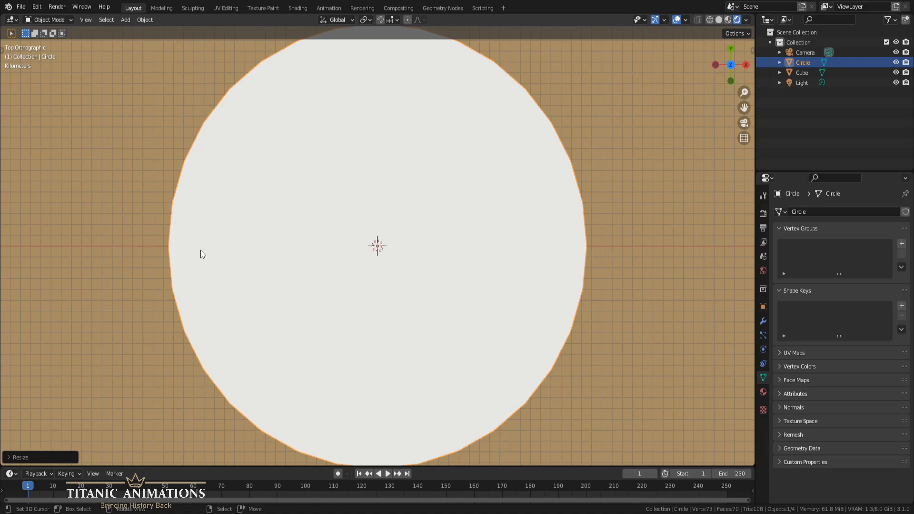
middle_click_drag(590, 265, 666, 336)
scroll(579, 239, "up", 3)
left_click(468, 234)
middle_click_drag(579, 350, 552, 339)
middle_click_drag(547, 299, 503, 321)
left_click(501, 316)
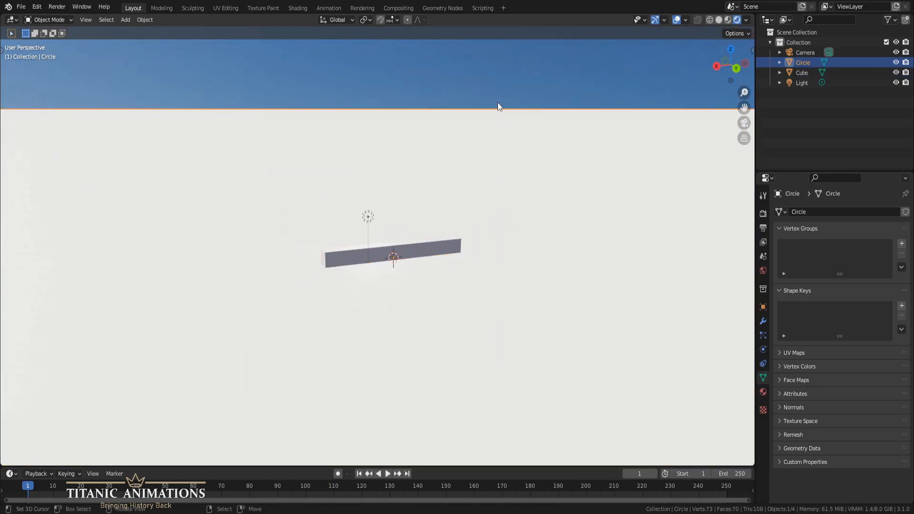
Step: Split the 3D viewport vertically, turn the new area into a Shader Editor without its sidebar, and widen the 3D view slightly
right_click(539, 15)
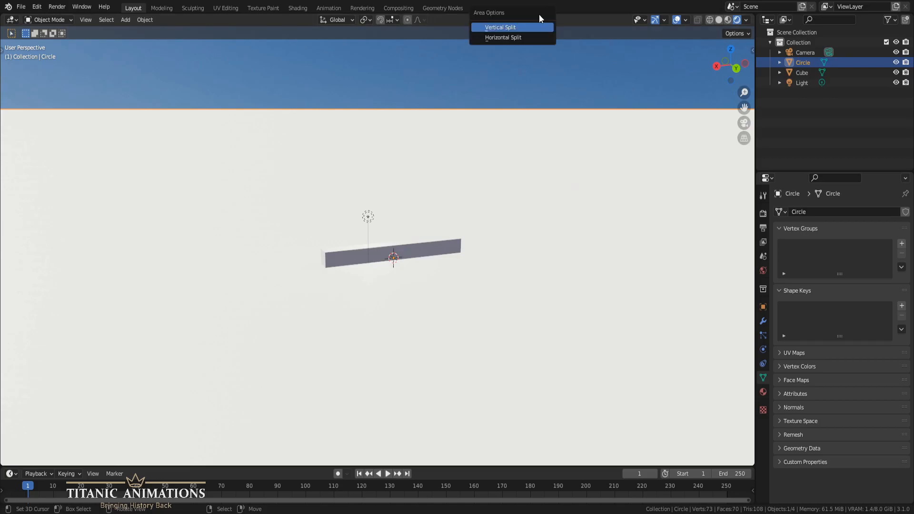
left_click(536, 27)
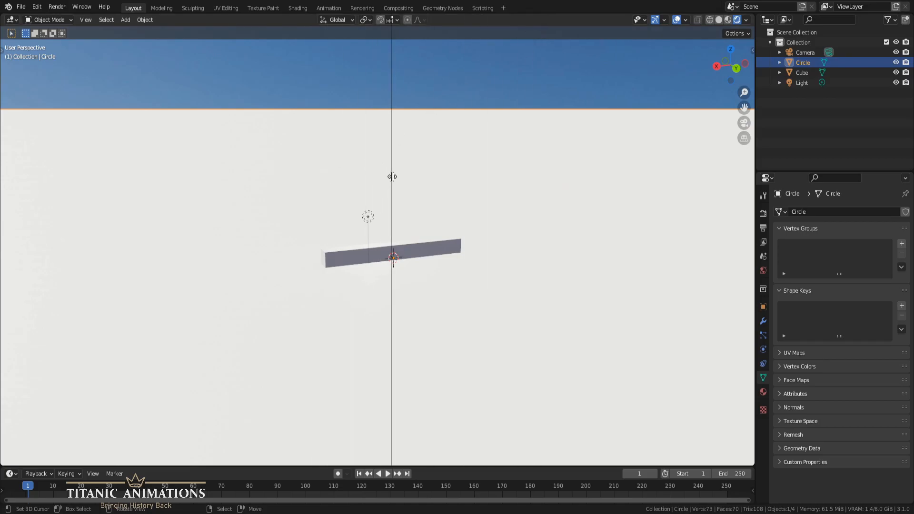
left_click(383, 178)
left_click(396, 20)
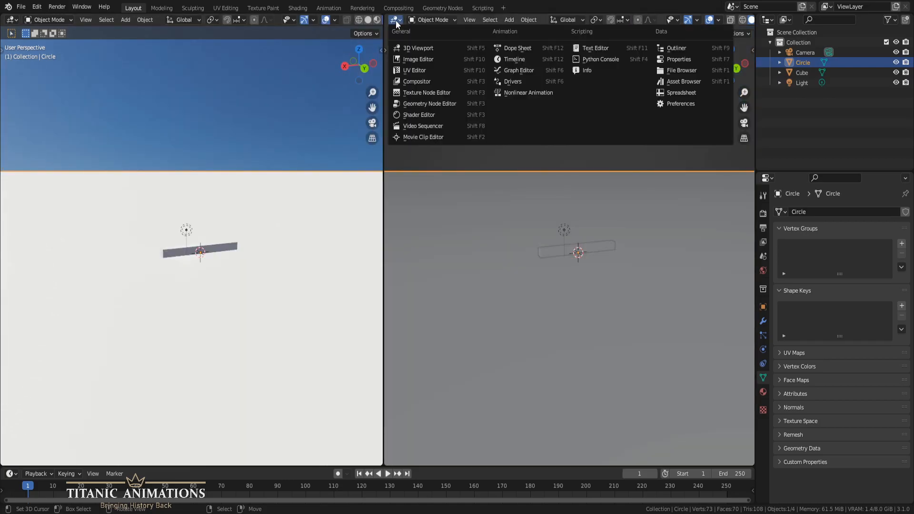
left_click(429, 114)
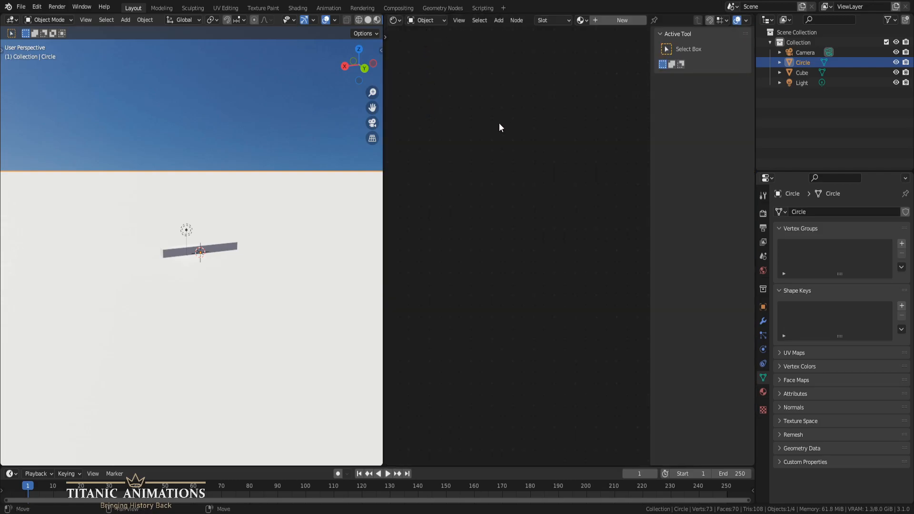
key("n")
middle_click_drag(264, 290, 277, 298)
left_click_drag(383, 269, 394, 253)
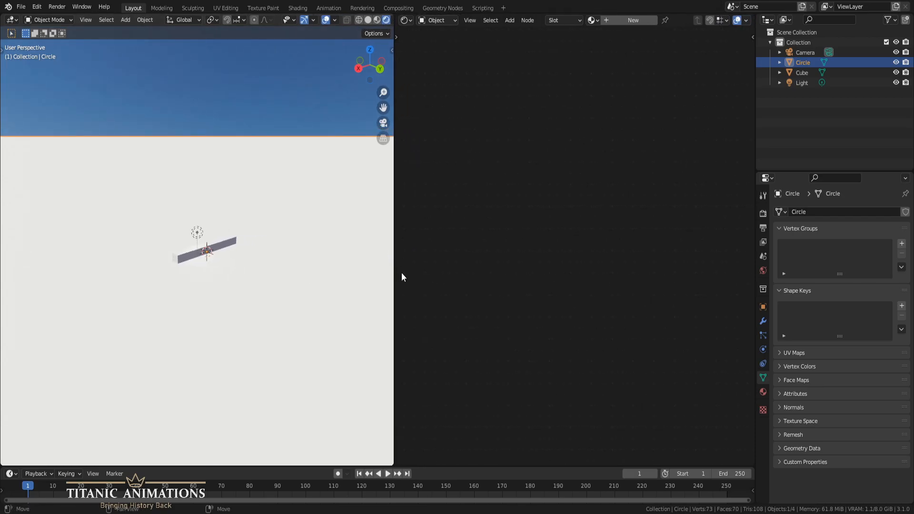
Step: Add a plane at the centre of the ground and scale it up well beyond the long cube
middle_click_drag(316, 296, 301, 265)
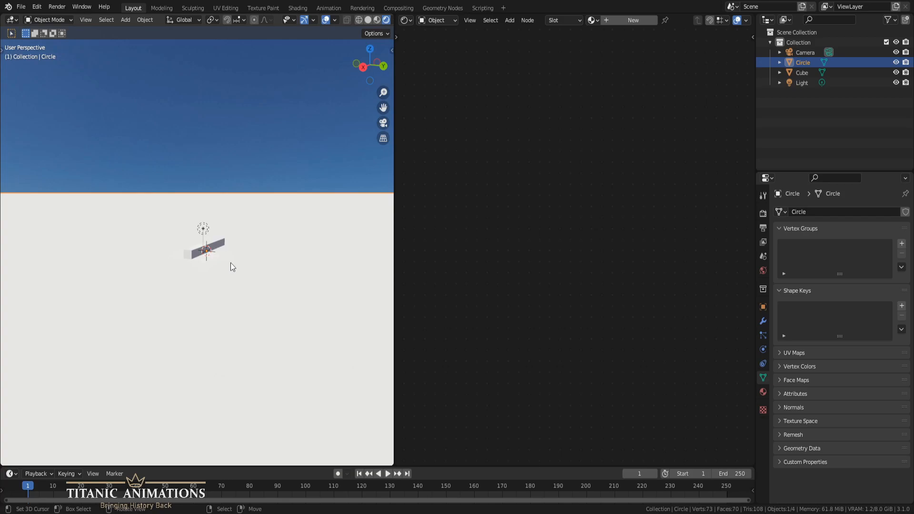
middle_click_drag(230, 259, 224, 298)
scroll(239, 284, "up", 4)
left_click(229, 256)
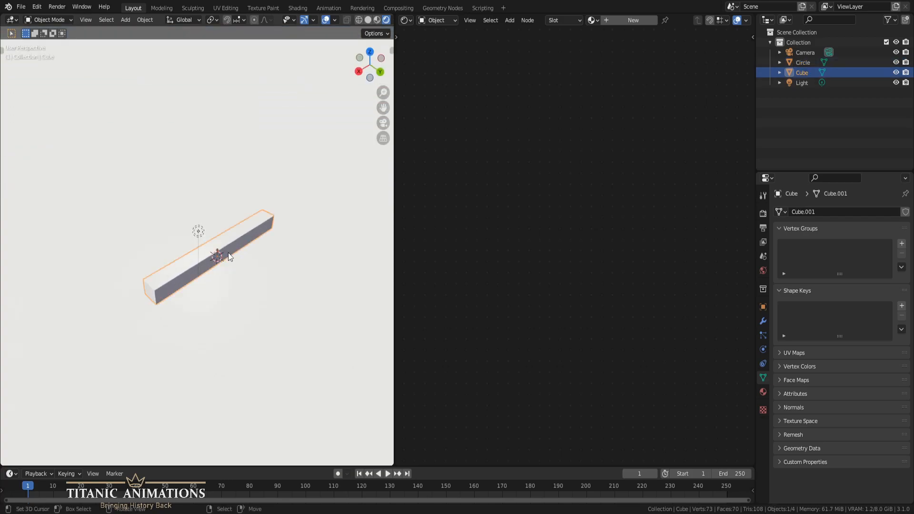
key("shift+a")
mouse_move(244, 275)
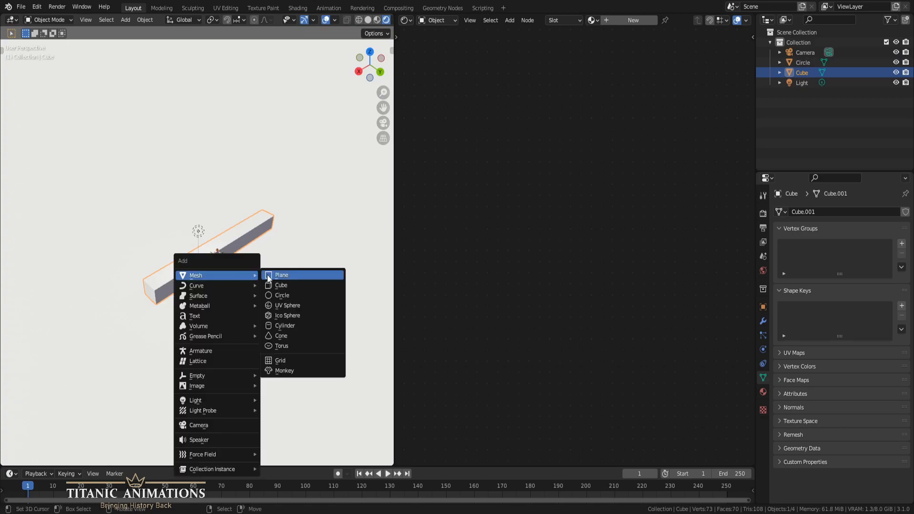
left_click(281, 275)
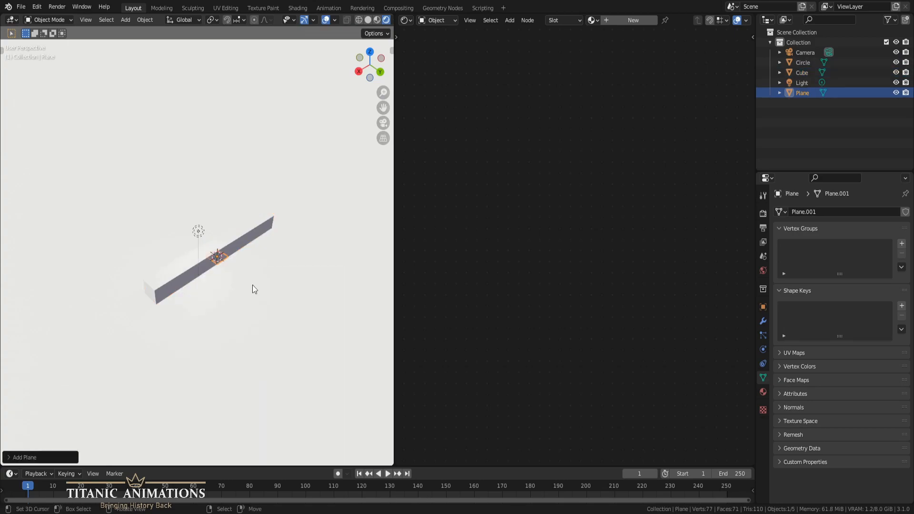
key("s")
left_click(356, 422)
key("s")
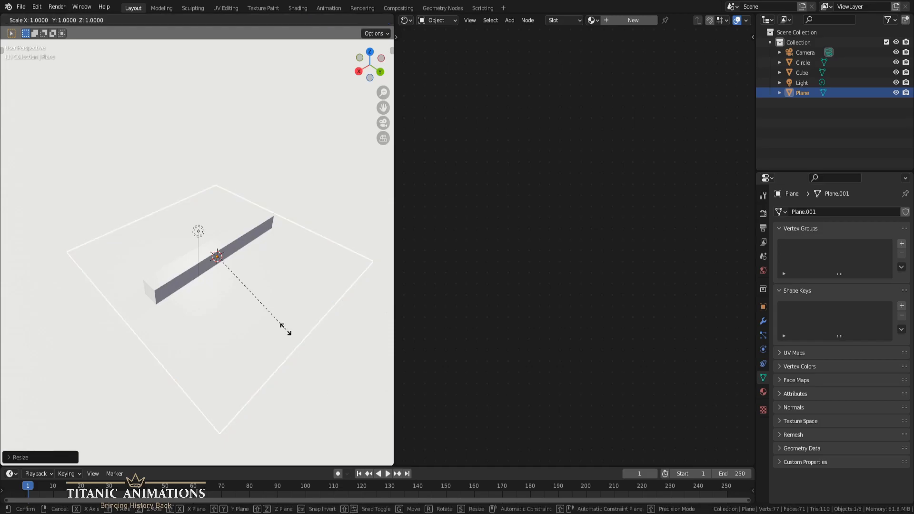
left_click(321, 364)
Step: Raise the plane about 0.66 m along the Z axis, above the circular ground
key("g")
key("z")
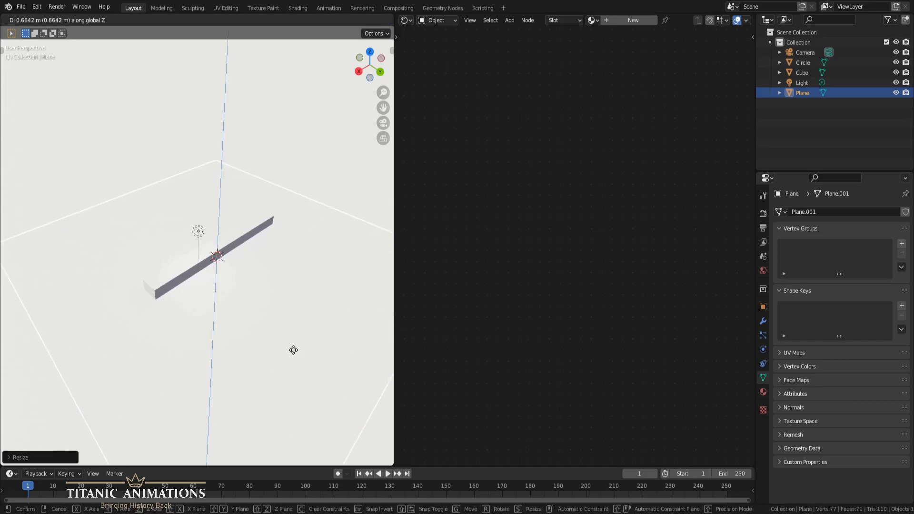
left_click(292, 351)
middle_click_drag(278, 358, 188, 283)
scroll(187, 283, "down", 3)
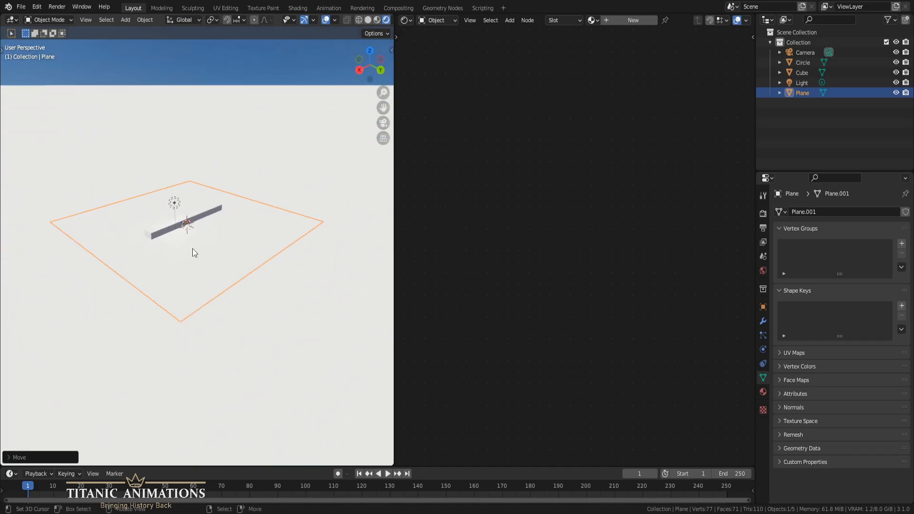
middle_click_drag(265, 248, 239, 257)
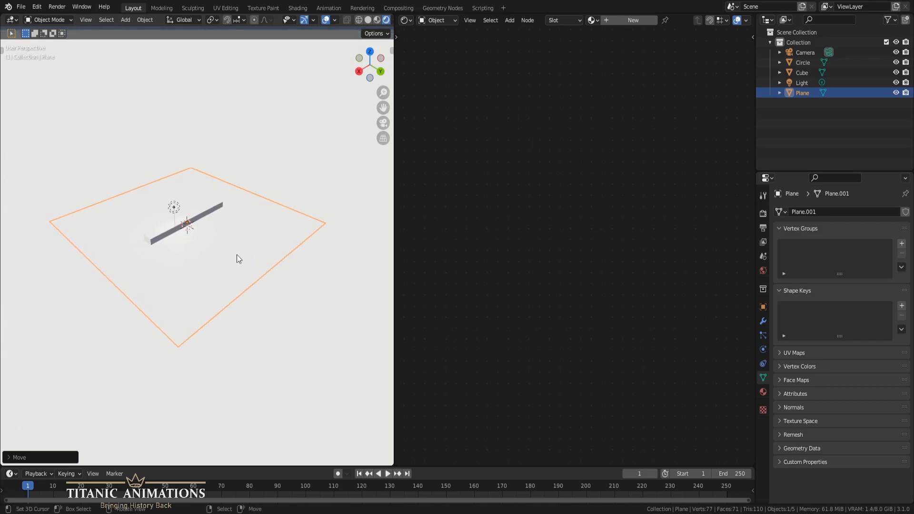
Step: Try an Ocean modifier on the plane, compare its extent with the ground, and remove the modifier
left_click(764, 321)
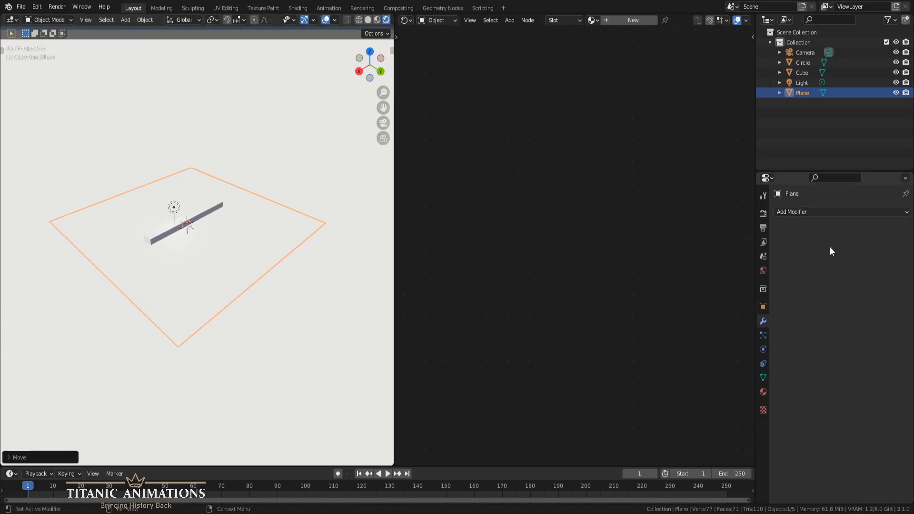
left_click(854, 211)
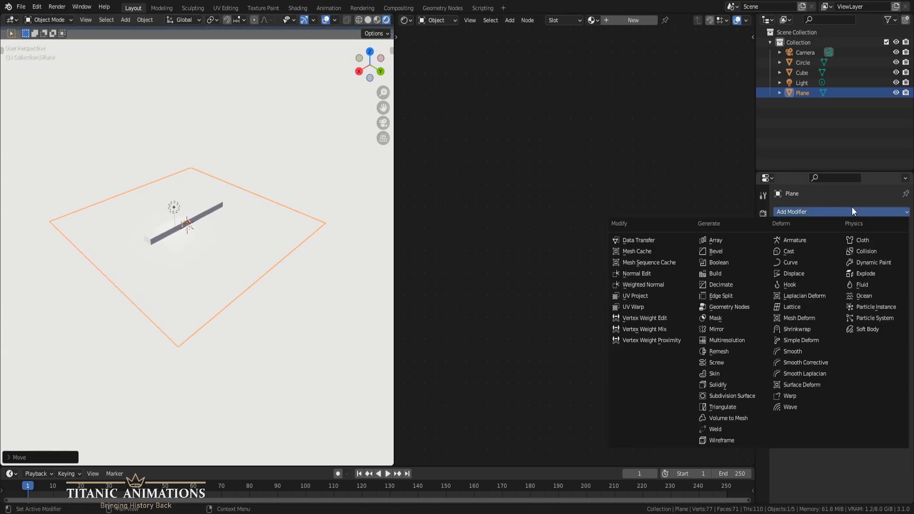
left_click(864, 296)
scroll(302, 302, "down", 10)
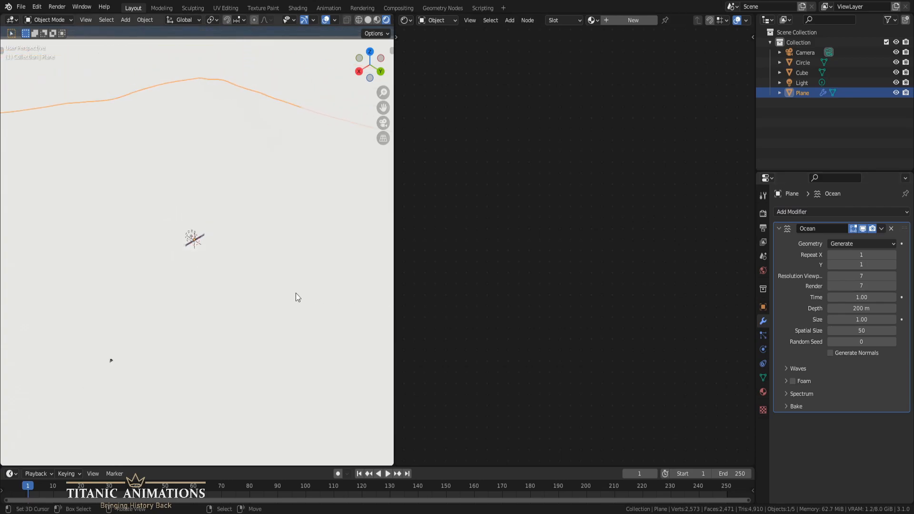
scroll(245, 261, "up", 5)
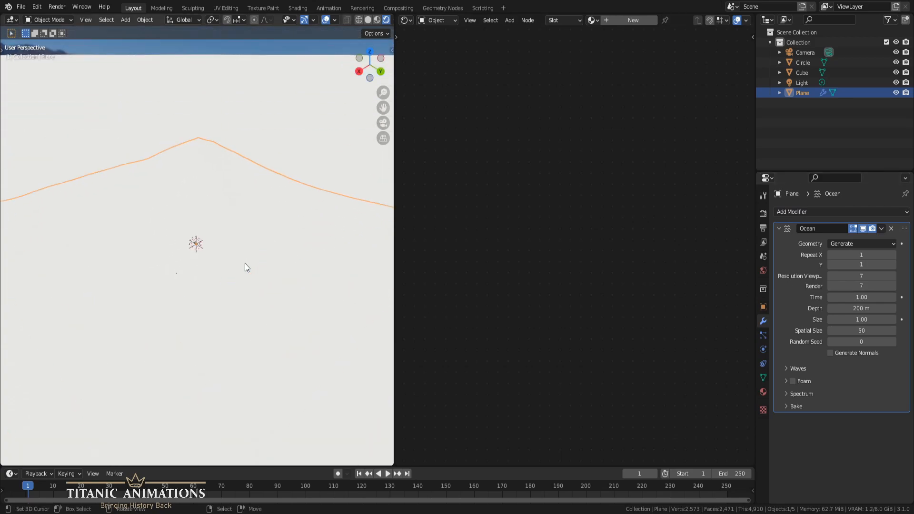
left_click(890, 229)
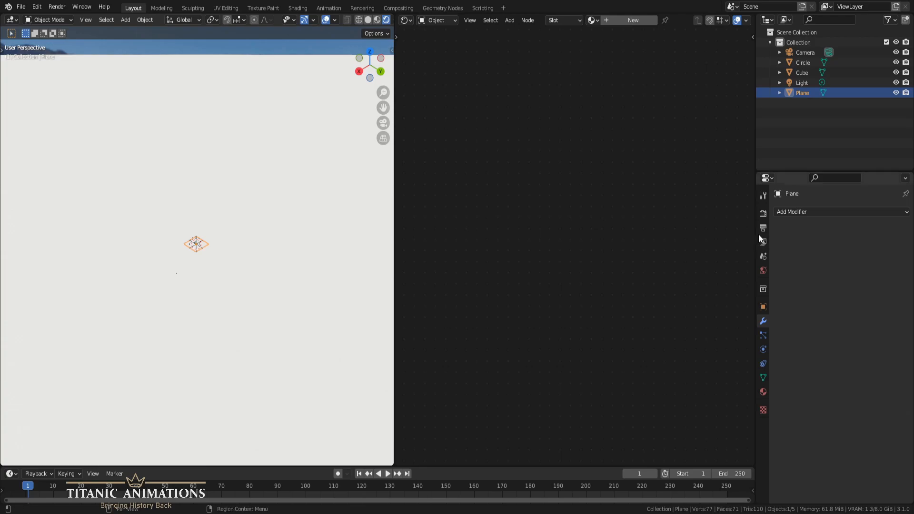
Step: Examine the plane around the cube against the larger circular ground and horizon, from near and far
scroll(188, 294, "up", 5)
scroll(190, 293, "up", 3)
middle_click_drag(191, 296, 224, 288)
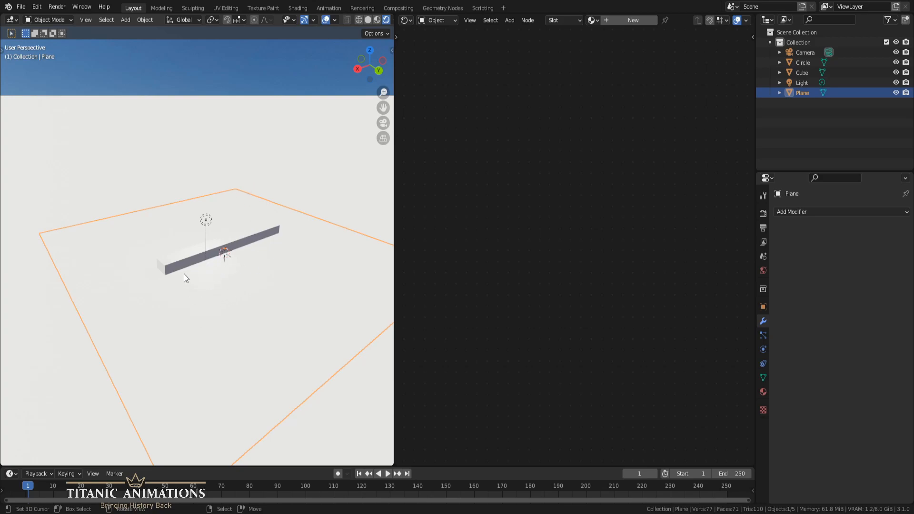
middle_click_drag(133, 290, 166, 264)
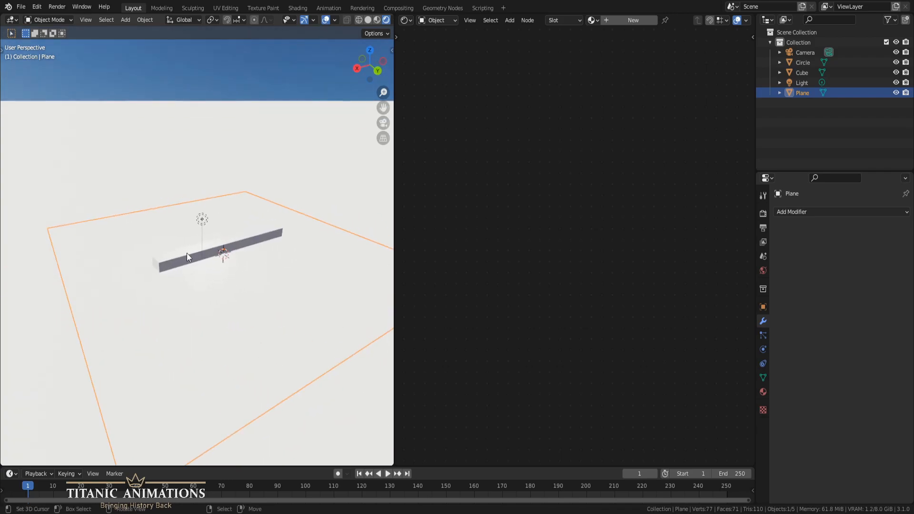
scroll(202, 274, "down", 5)
scroll(202, 272, "up", 6)
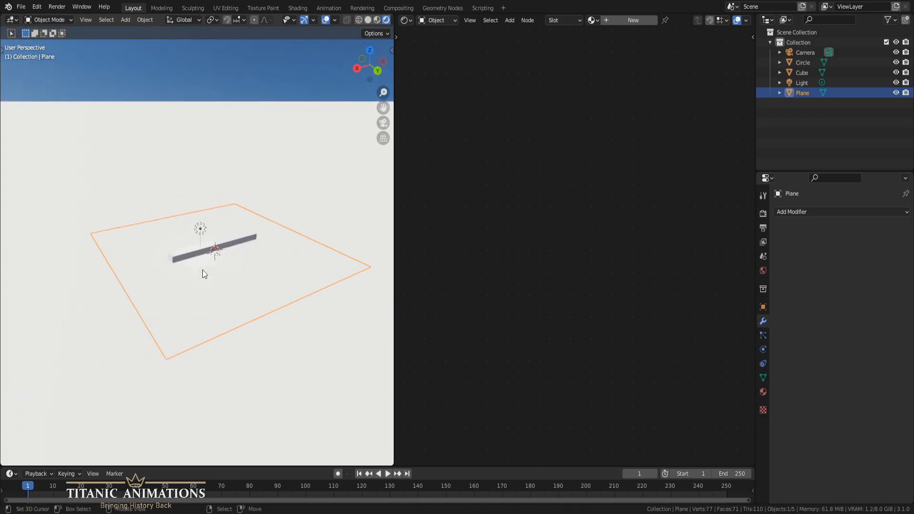
scroll(203, 273, "up", 1)
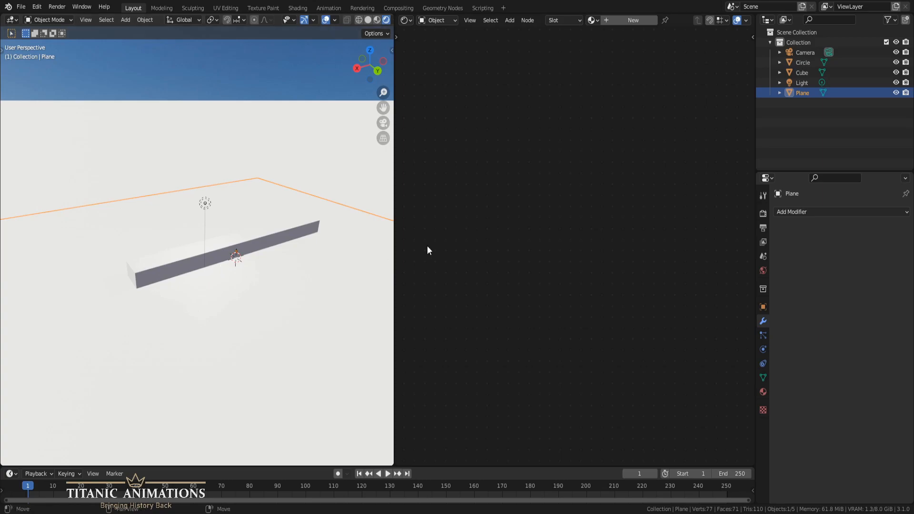
scroll(280, 290, "down", 6)
scroll(252, 284, "up", 5)
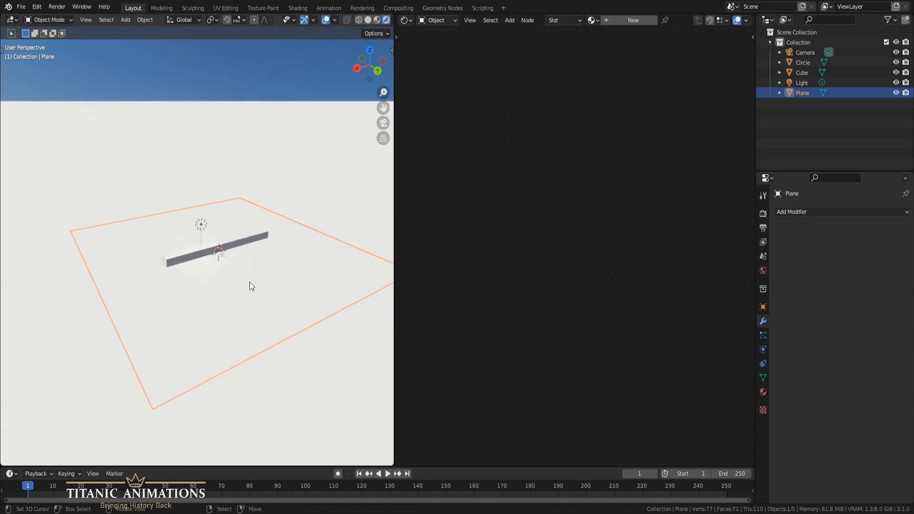
middle_click_drag(252, 286, 252, 305)
Step: Give the plane a new material with a light red base color
left_click(256, 273)
left_click(256, 276)
left_click(762, 392)
left_click(799, 256)
left_click(861, 363)
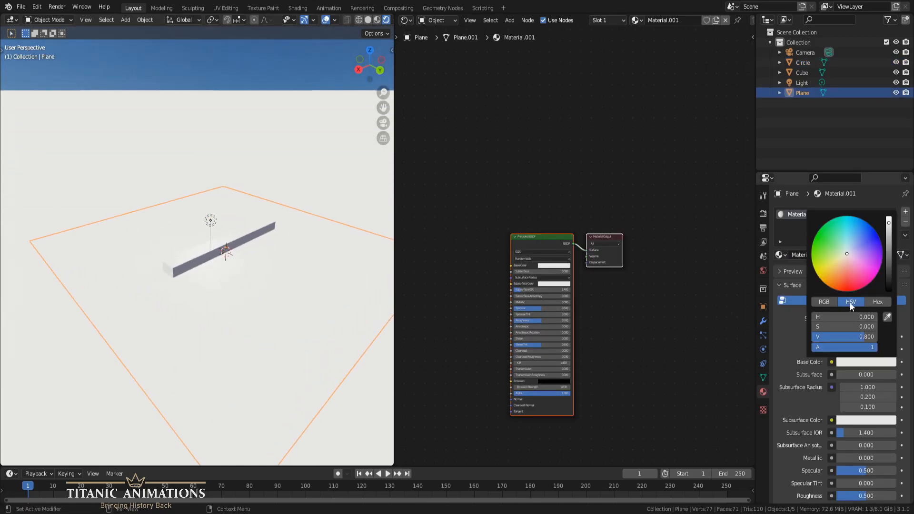
left_click(850, 307)
Step: Give the circular ground its own new material with a saturated light blue base color
middle_click_drag(253, 282, 282, 320)
left_click(802, 62)
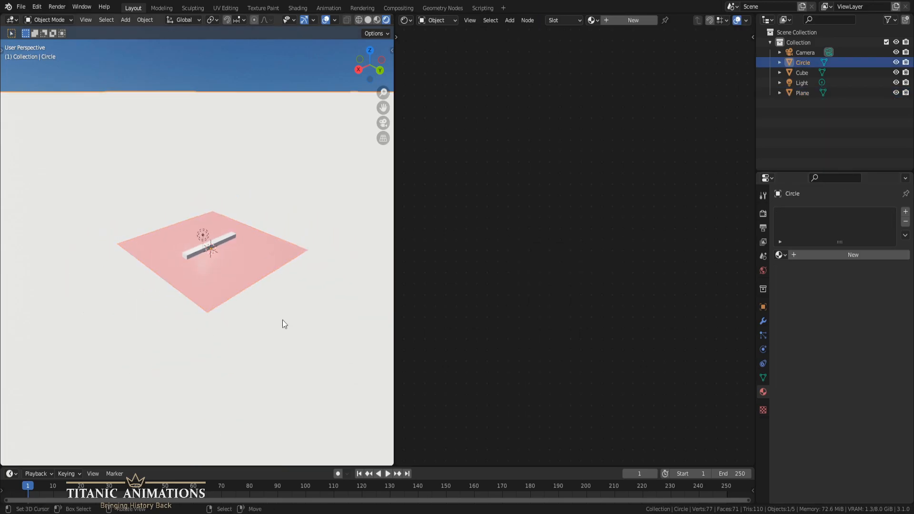
left_click(803, 256)
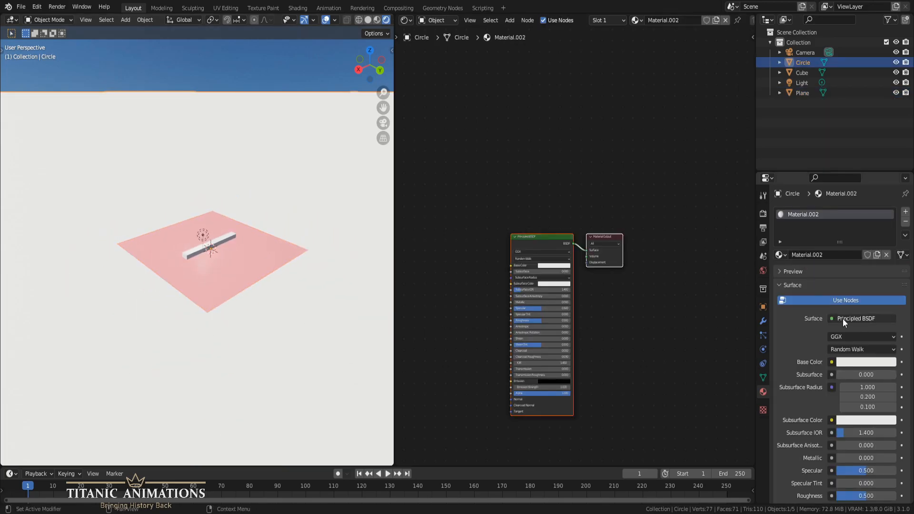
left_click(855, 362)
left_click(859, 249)
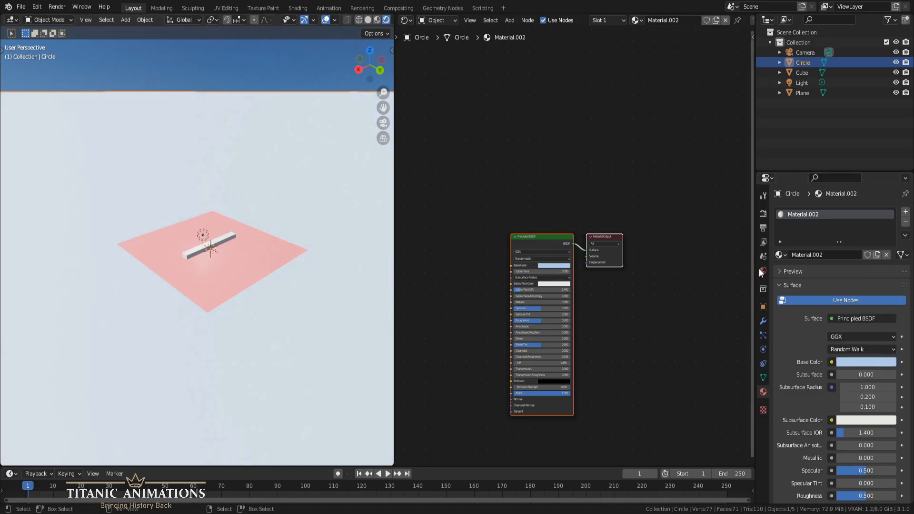
left_click(866, 364)
left_click(861, 236)
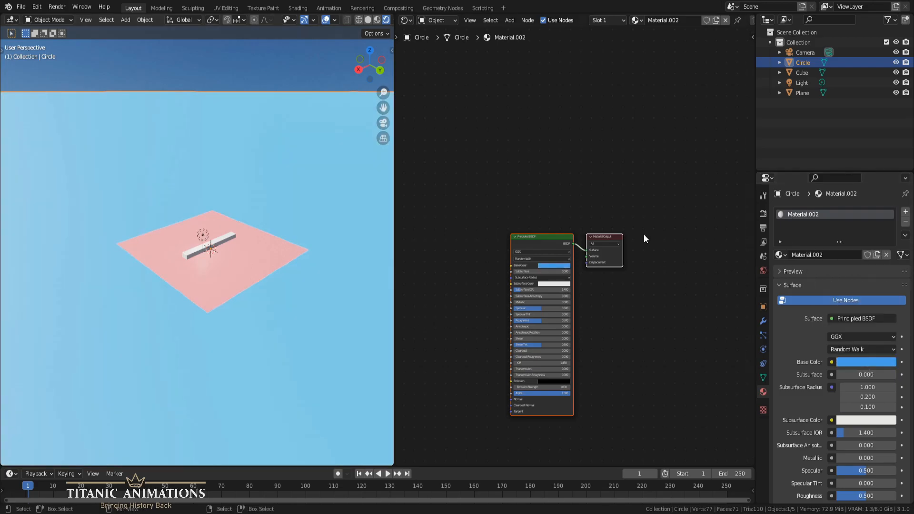
Step: Compare the red plane with the blue circular ground edge-on at the horizon, from above, and from far and near
scroll(211, 297, "up", 4)
key("alt+a")
middle_click_drag(230, 339, 201, 243)
left_click(185, 192)
mouse_move(184, 193)
middle_mouse_down()
mouse_move(190, 207)
mouse_move(199, 198)
middle_mouse_up()
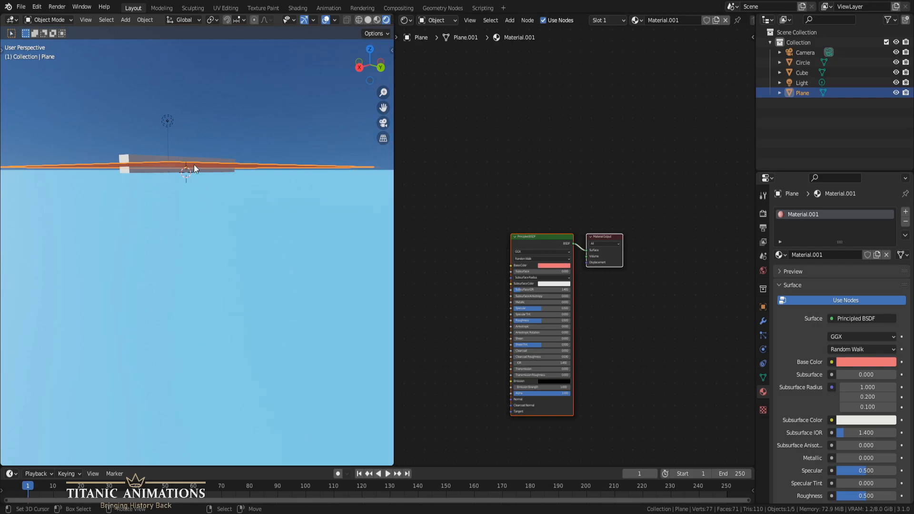
middle_click_drag(194, 167, 202, 167)
middle_click_drag(210, 179, 211, 236)
left_click(222, 196)
scroll(211, 236, "down", 8)
scroll(211, 240, "up", 7)
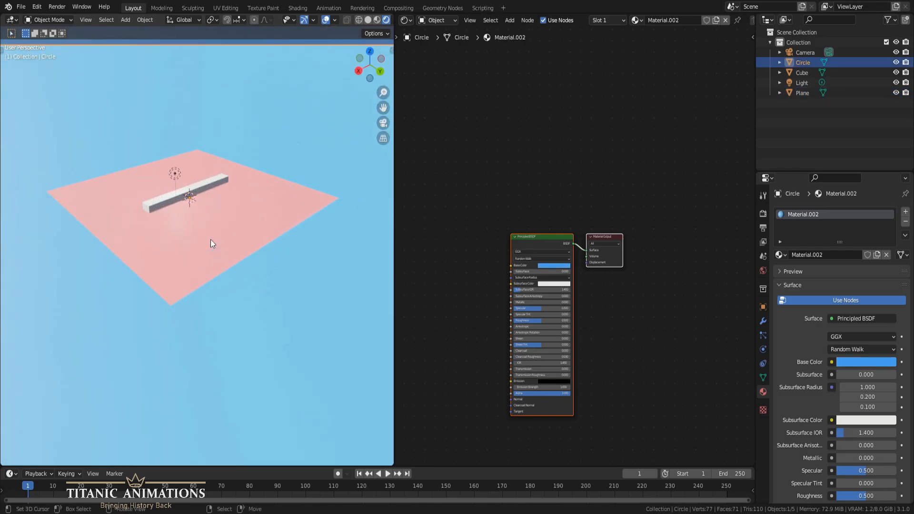
right_click(200, 188)
key("g")
right_click(206, 200)
key("alt+a")
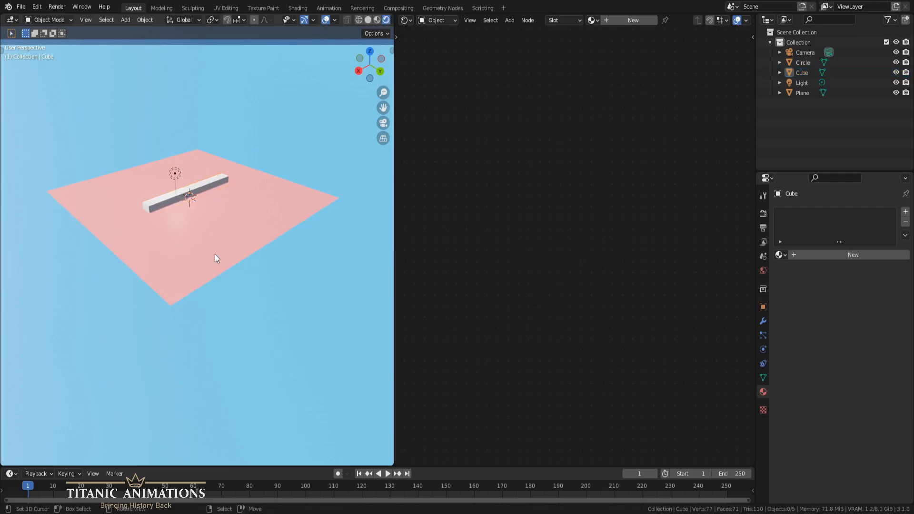
Step: Delete the point light above the cube
middle_click_drag(211, 237, 207, 216)
right_click(195, 184)
key("x")
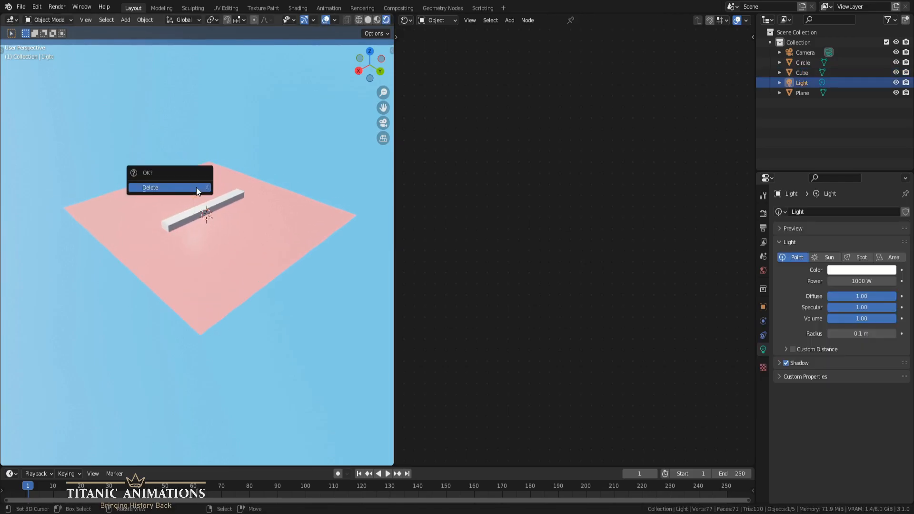
left_click(196, 187)
Step: Delete the red plane around the cube
middle_click_drag(253, 303, 304, 291)
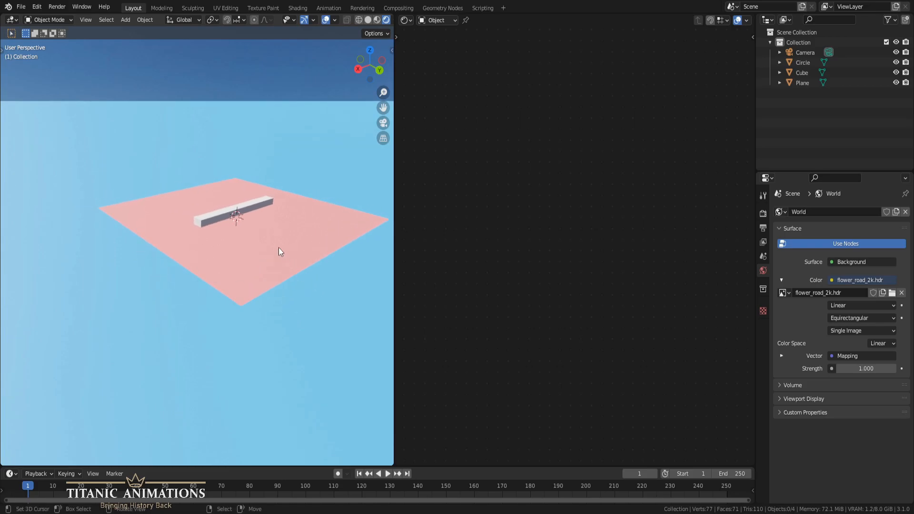
left_click(268, 240)
middle_click_drag(270, 245, 265, 299)
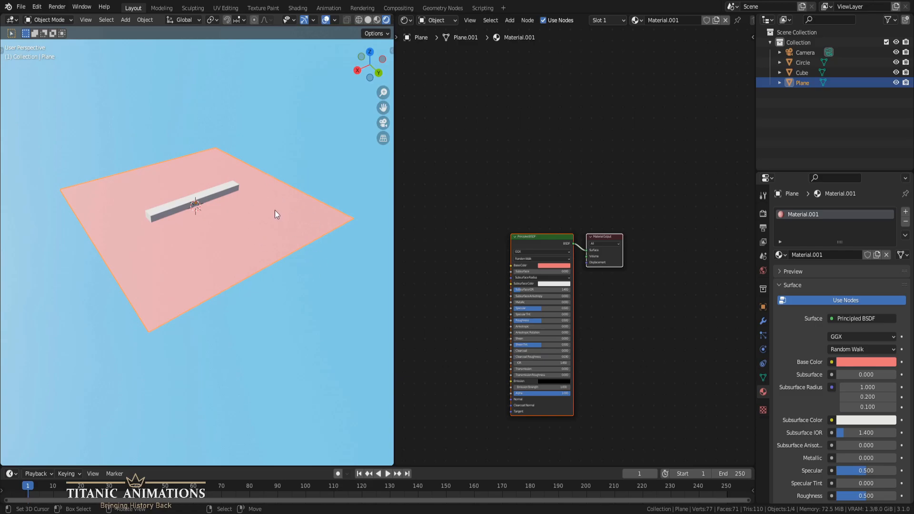
mouse_move(232, 209)
middle_mouse_down()
mouse_move(231, 222)
mouse_move(239, 221)
middle_mouse_up()
middle_click_drag(266, 173, 266, 173)
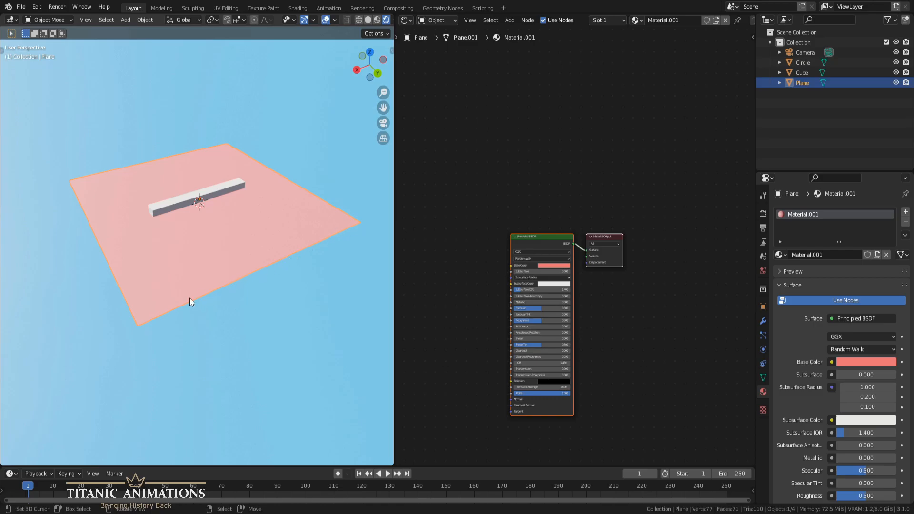
middle_click_drag(67, 226, 78, 257)
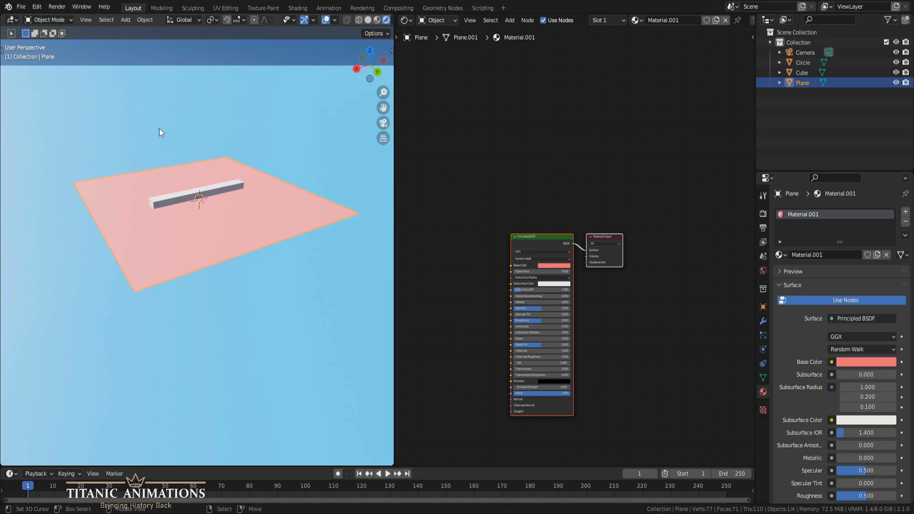
left_click(110, 147)
left_click(128, 218)
key("x")
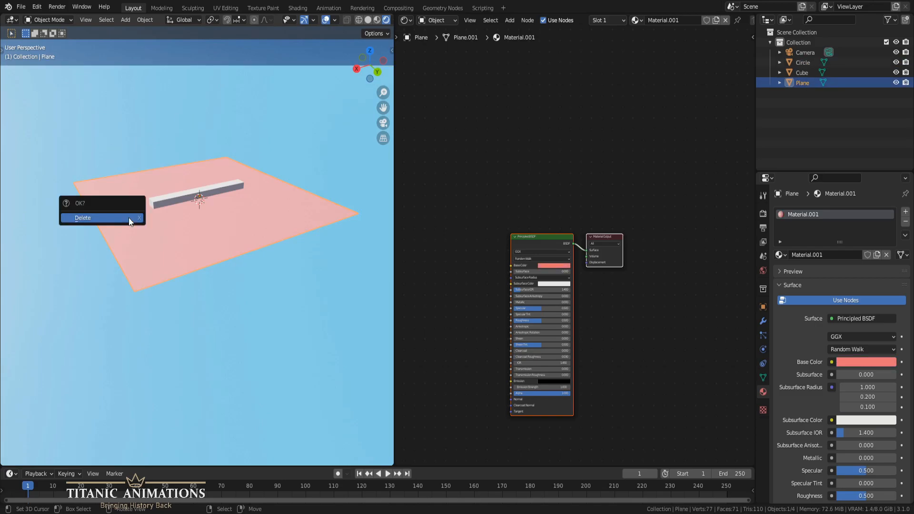
left_click(129, 218)
Step: Examine the circular ground around the cube from far and near, along with its material's Principled BSDF inputs
left_click(230, 241)
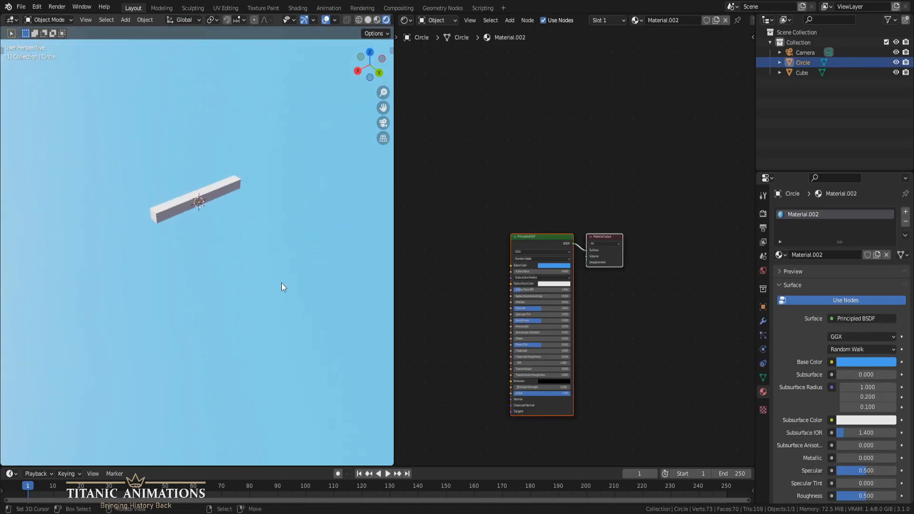
scroll(281, 283, "down", 10)
scroll(281, 270, "up", 11)
middle_click_drag(280, 269, 254, 238)
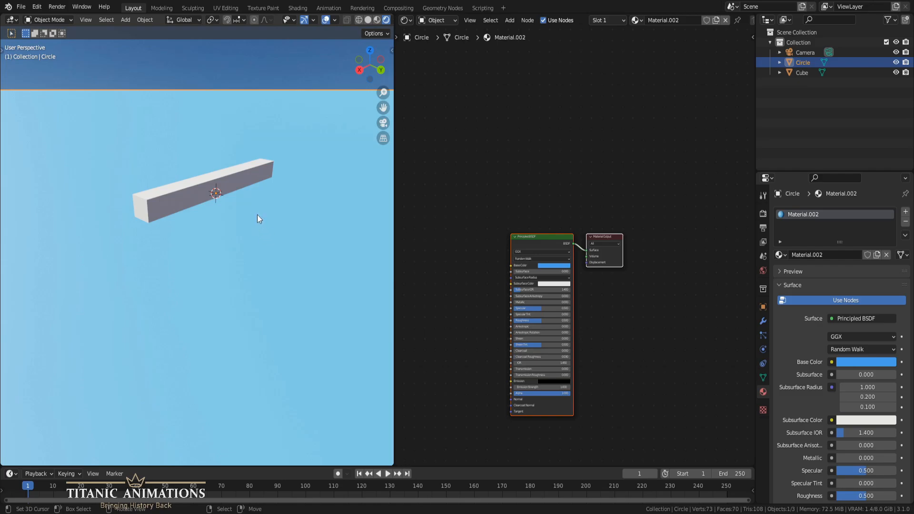
middle_click_drag(478, 351, 590, 256)
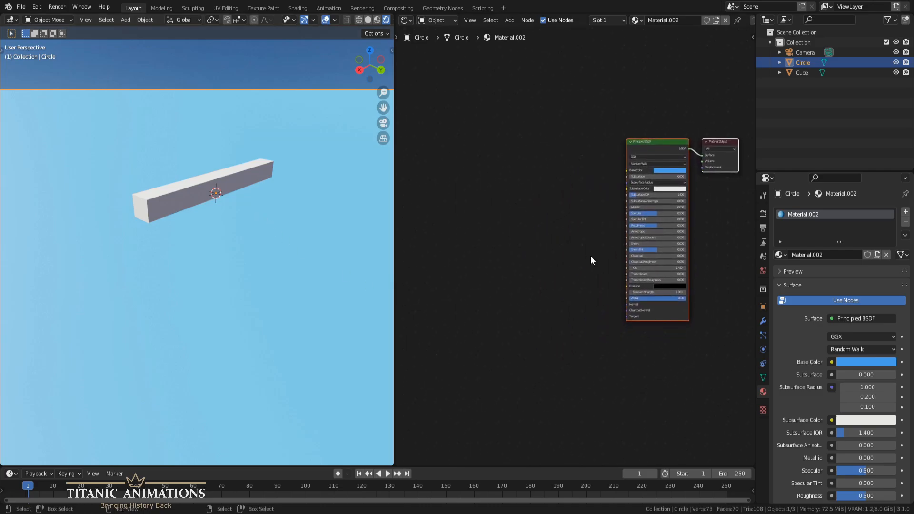
left_click(314, 299)
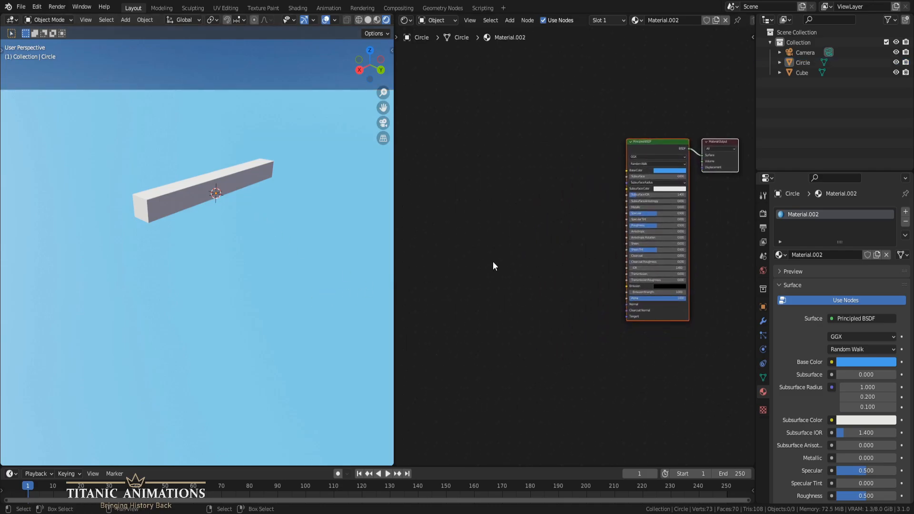
scroll(492, 260, "up", 3)
middle_click_drag(550, 335, 552, 277)
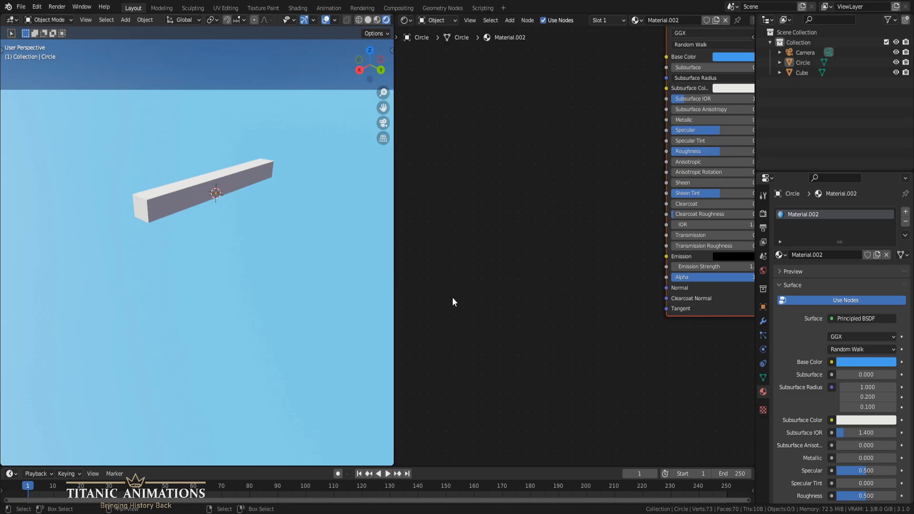
middle_click_drag(598, 209, 589, 175)
left_click(617, 84)
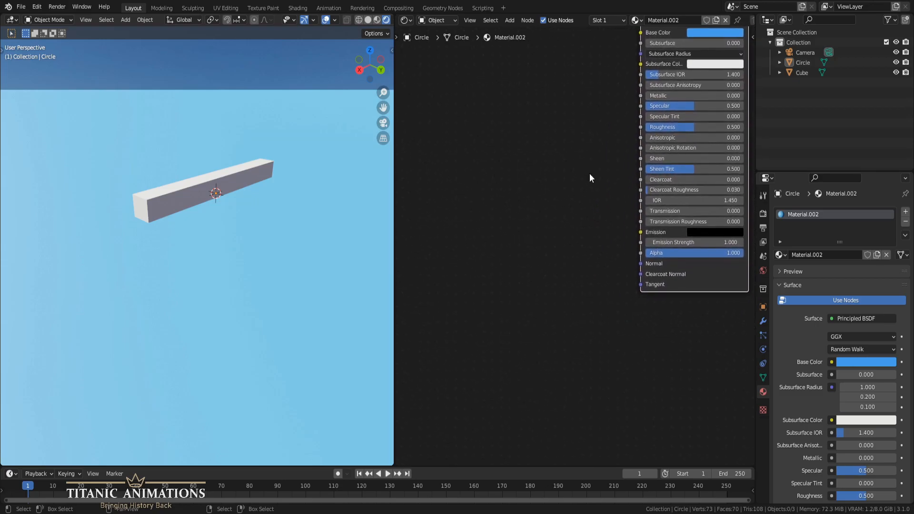
Step: Add a Noise Texture node to the ground material and connect its Color output to the Principled BSDF's Normal input
middle_click_drag(529, 242, 561, 229)
key("shift+a")
left_click(560, 227)
type("noi")
left_click(586, 254)
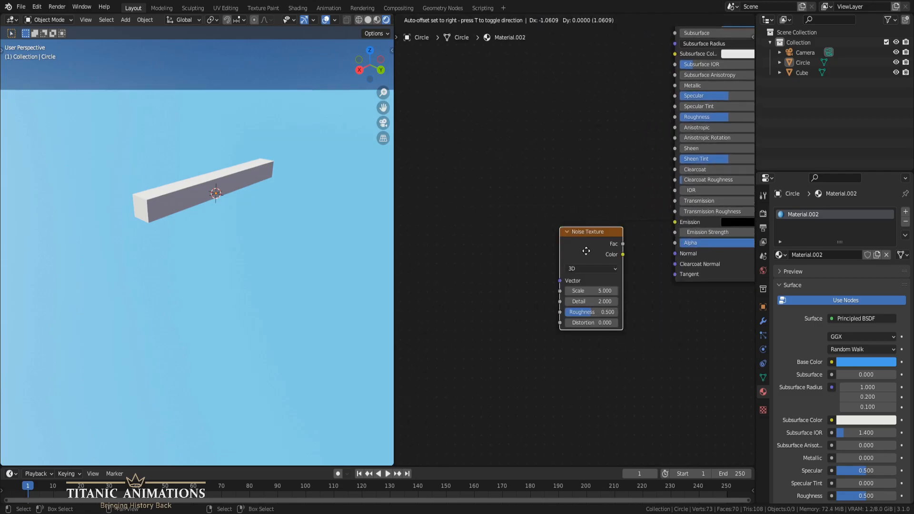
left_click(545, 239)
mouse_move(583, 240)
left_mouse_down()
mouse_move(656, 258)
mouse_move(674, 253)
left_mouse_up()
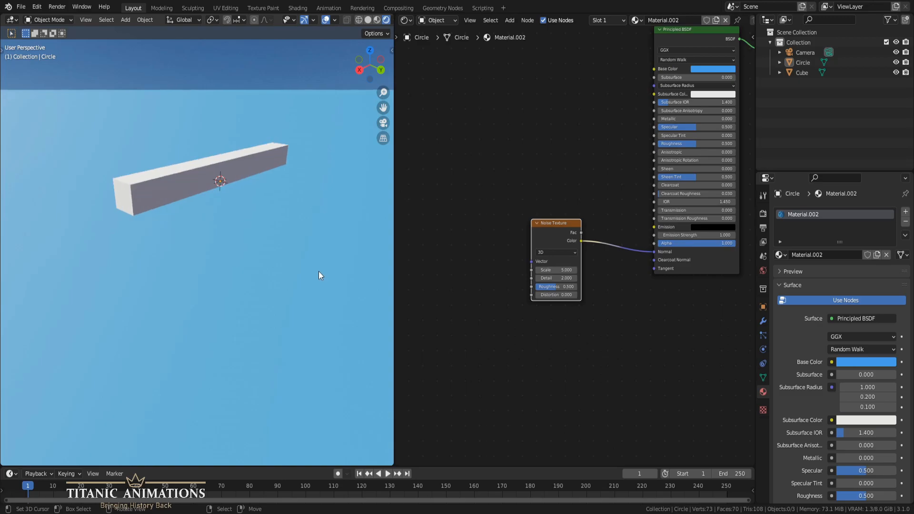
middle_click_drag(319, 271, 442, 259)
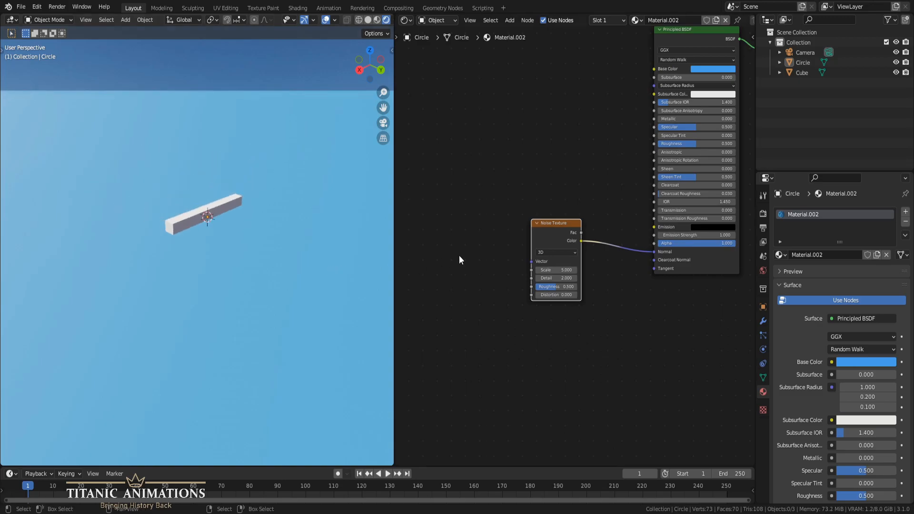
Step: Insert a Bump node between the Noise Texture and the Principled BSDF, with the noise Color feeding the Bump's Normal input
left_click_drag(562, 230, 471, 228)
key("shift+a")
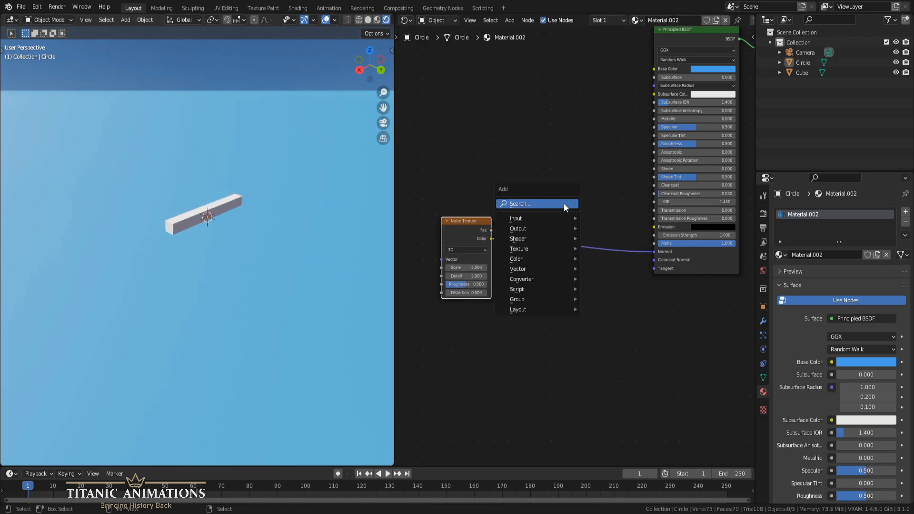
left_click(563, 204)
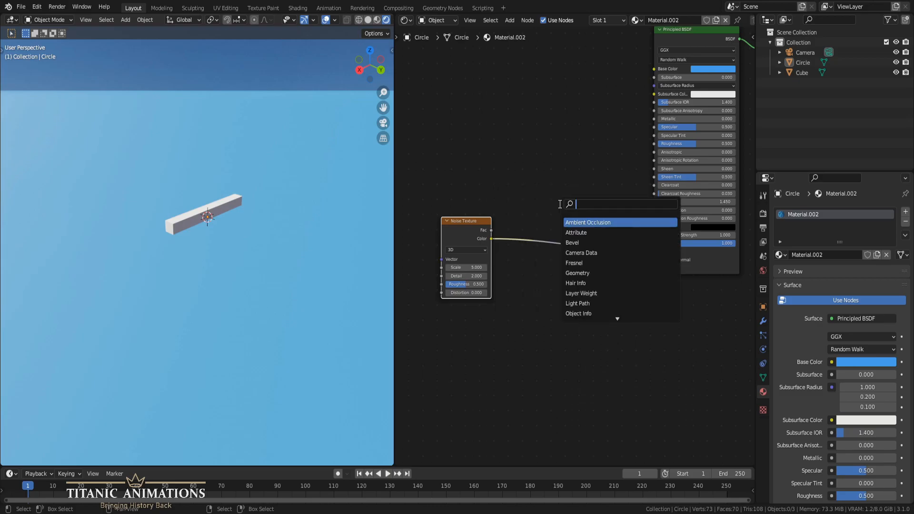
type("bump")
key("Return")
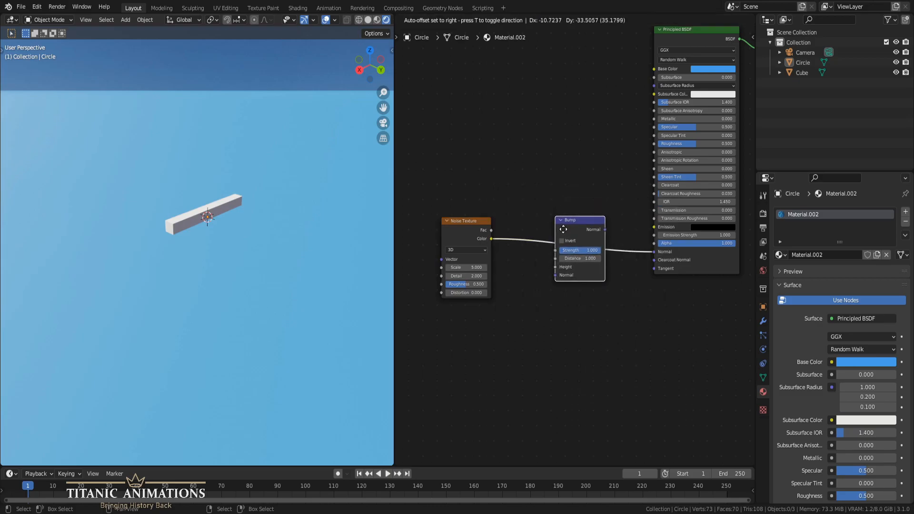
left_click(525, 273)
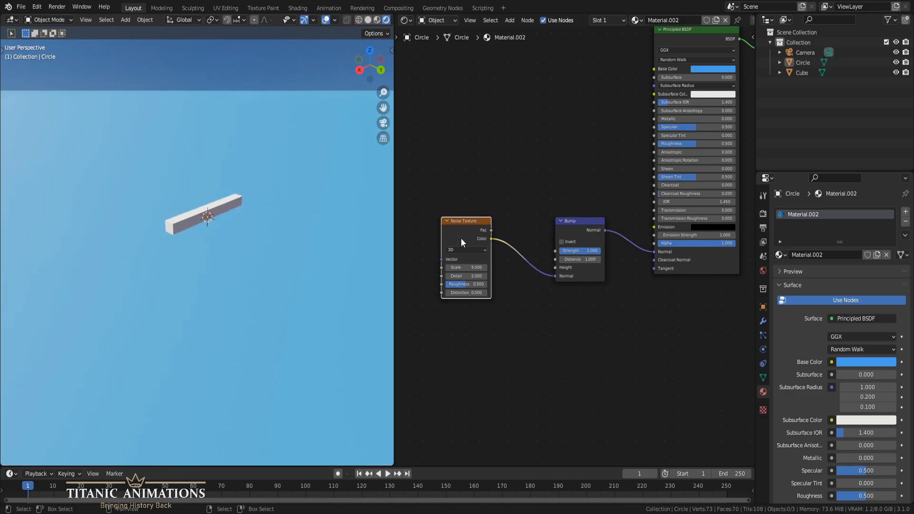
left_click_drag(461, 242, 506, 237)
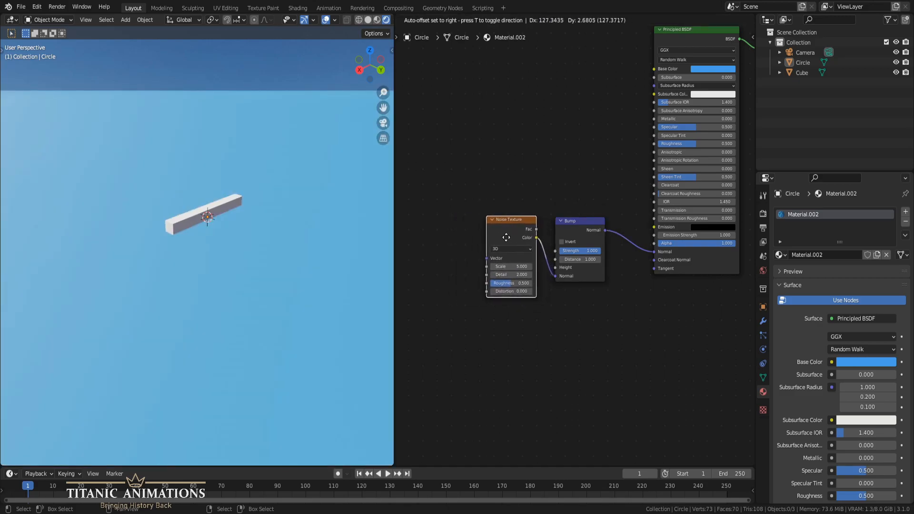
Step: Show the circular ground in top orthographic view with Material Preview shading
scroll(308, 244, "down", 6)
key("KP_7")
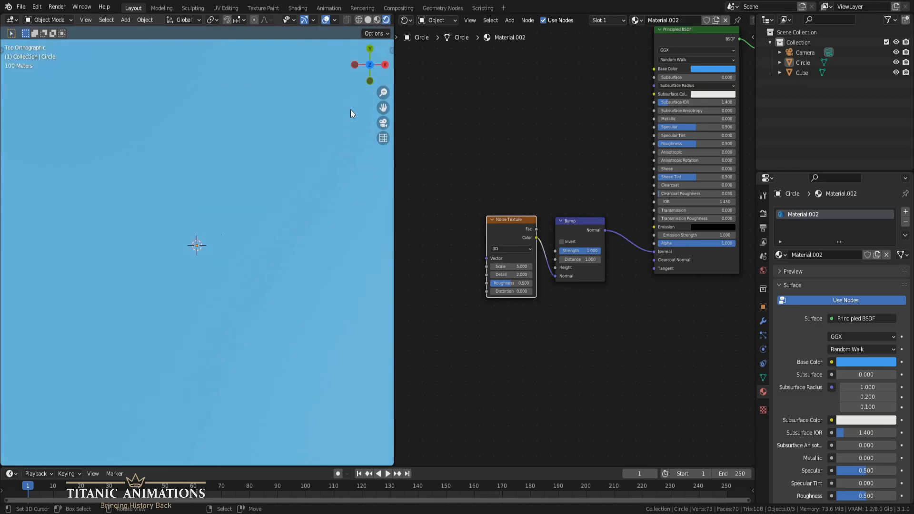
left_click(376, 22)
scroll(385, 21, "down", 1)
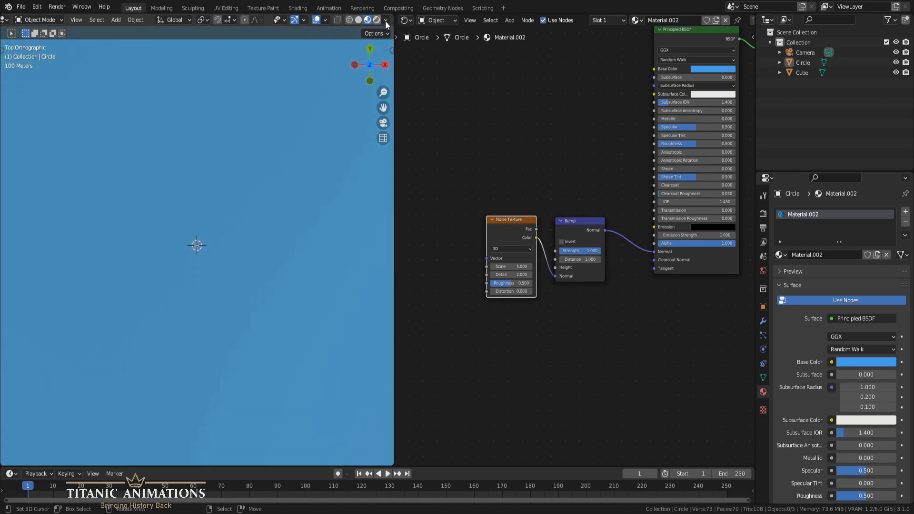
Step: Set the ground material's base color to pure white, with R, G and B at 1
middle_click_drag(609, 162, 594, 199)
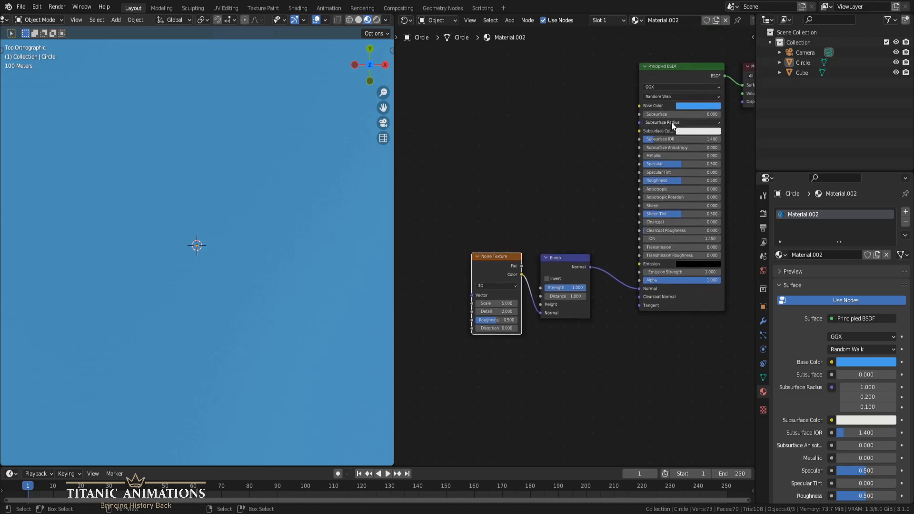
left_click(684, 106)
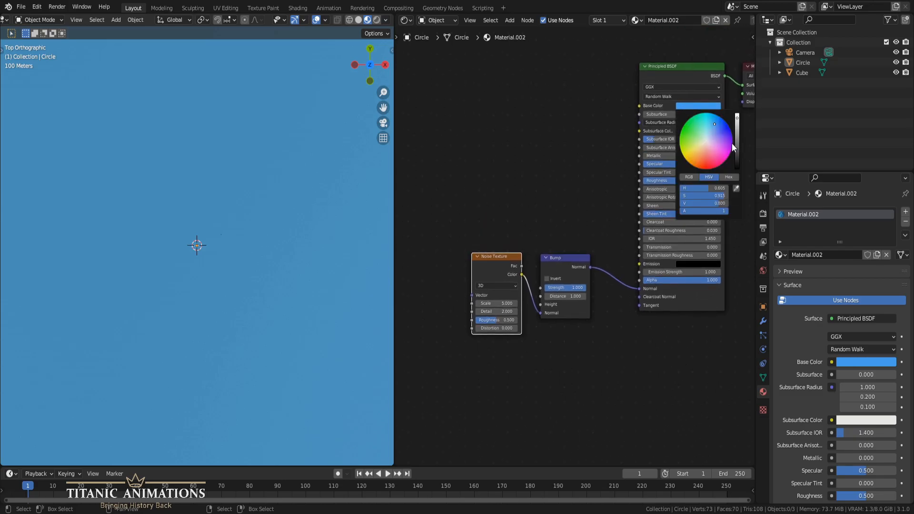
left_click(697, 180)
left_click_drag(700, 189, 728, 204)
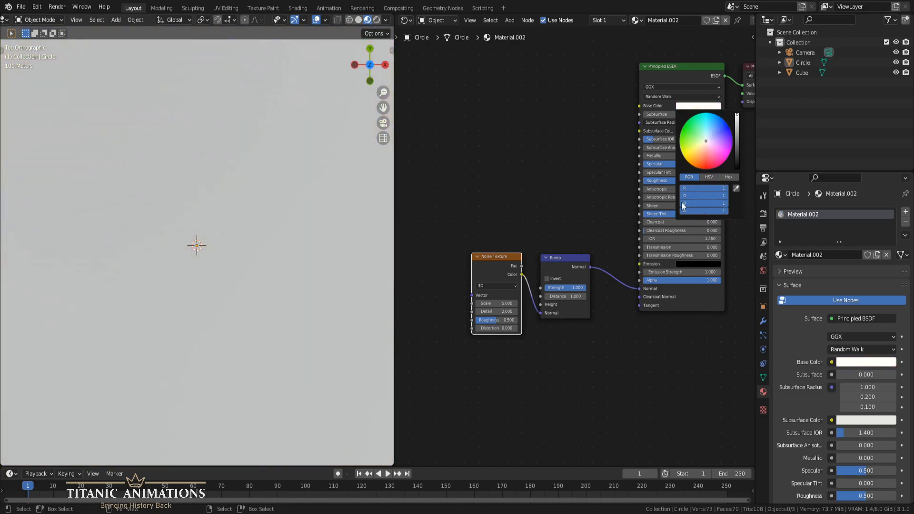
Step: Examine the noise bump pattern across the entire circular ground from above
left_click(386, 21)
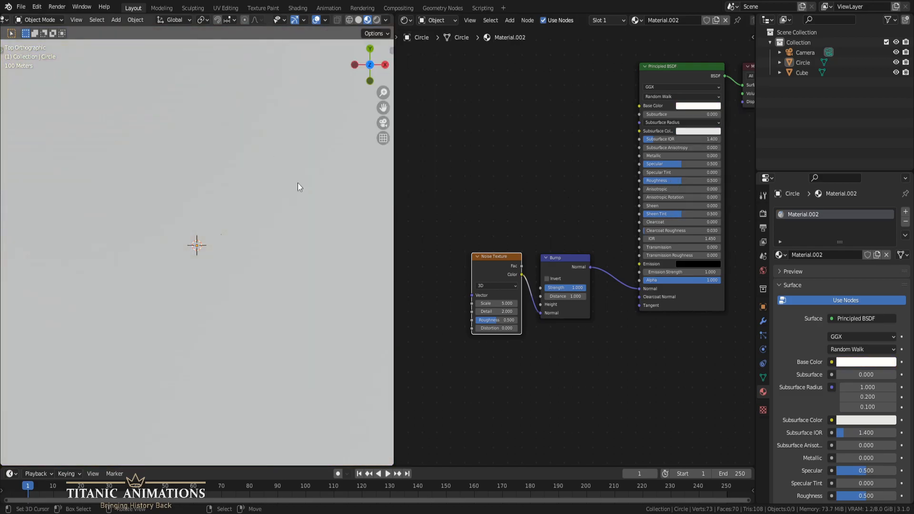
scroll(278, 265, "down", 5)
scroll(281, 262, "up", 2)
scroll(281, 261, "down", 2)
scroll(282, 261, "up", 1)
scroll(290, 265, "down", 1)
middle_click_drag(290, 264, 293, 250, "ctrl")
scroll(563, 324, "up", 3)
scroll(560, 326, "up", 1)
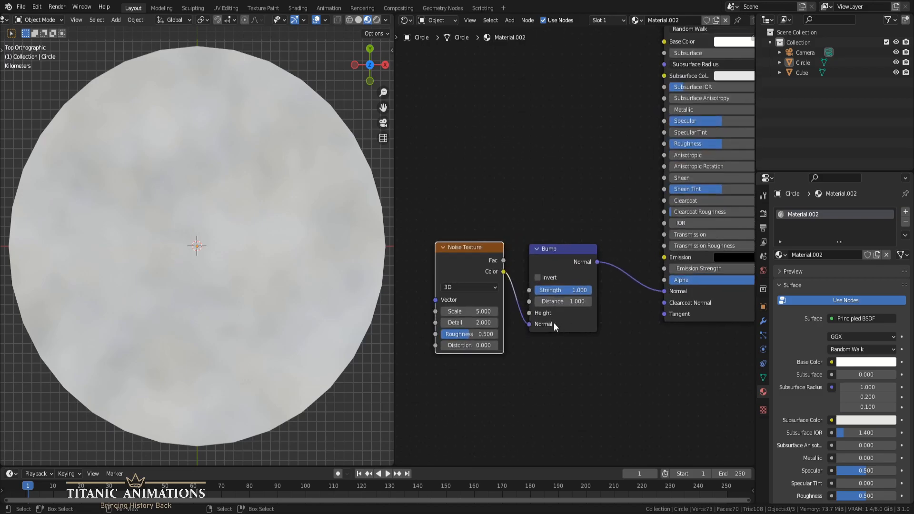
Step: Add a Texture Coordinate node ahead of the Noise Texture in the ground material
middle_click_drag(481, 241, 550, 230)
middle_click_drag(484, 217, 578, 201)
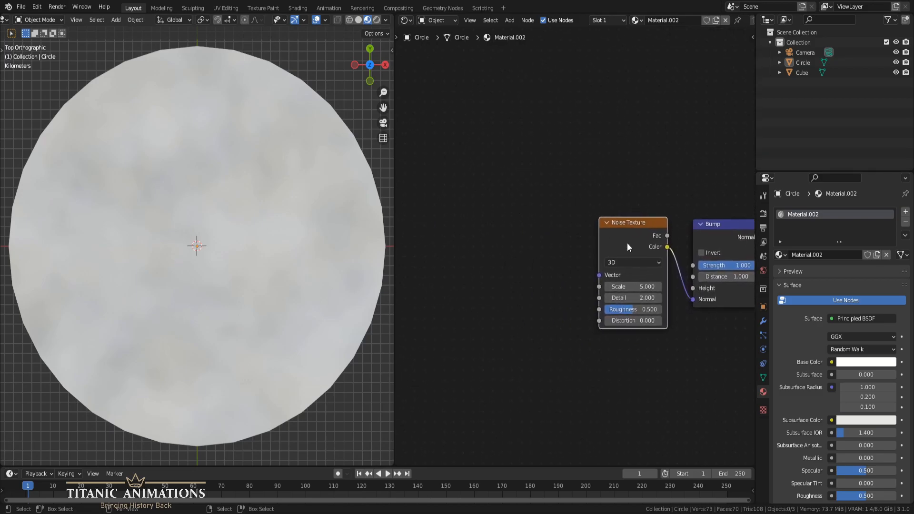
key("shift+a")
left_click(531, 211)
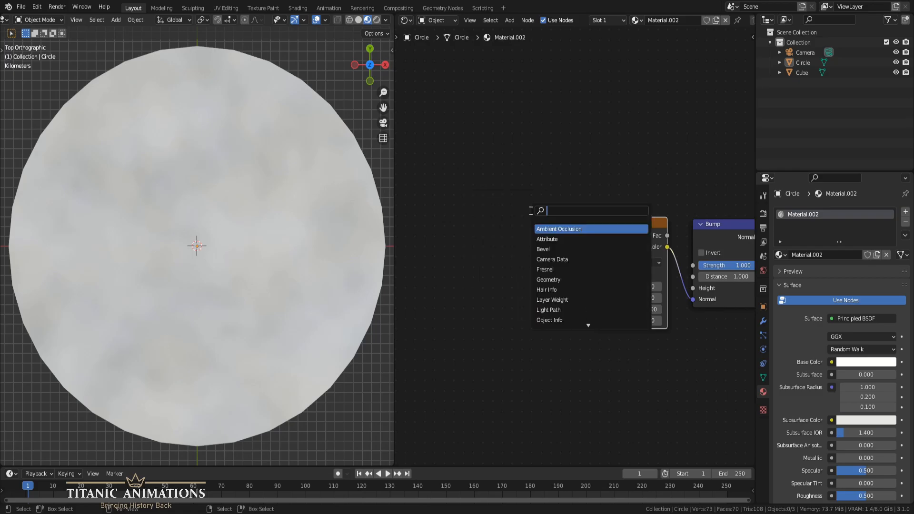
type("tex")
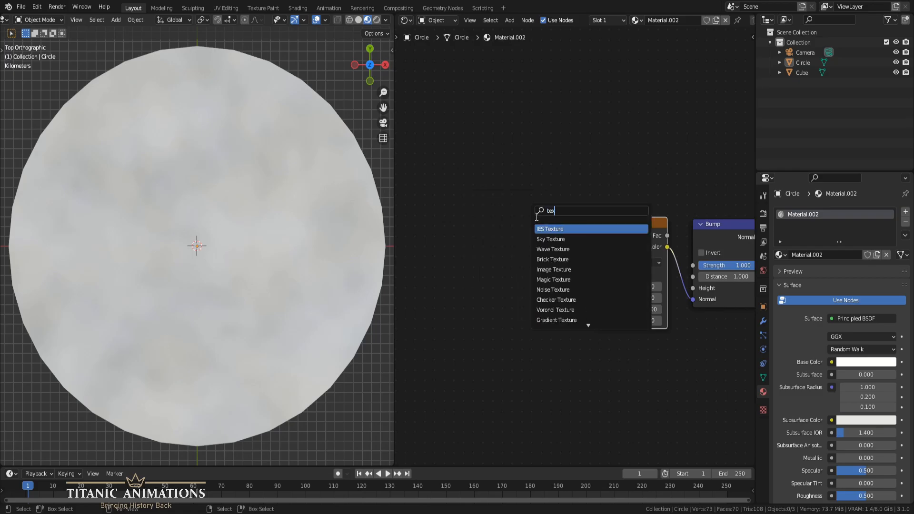
type("ture coord")
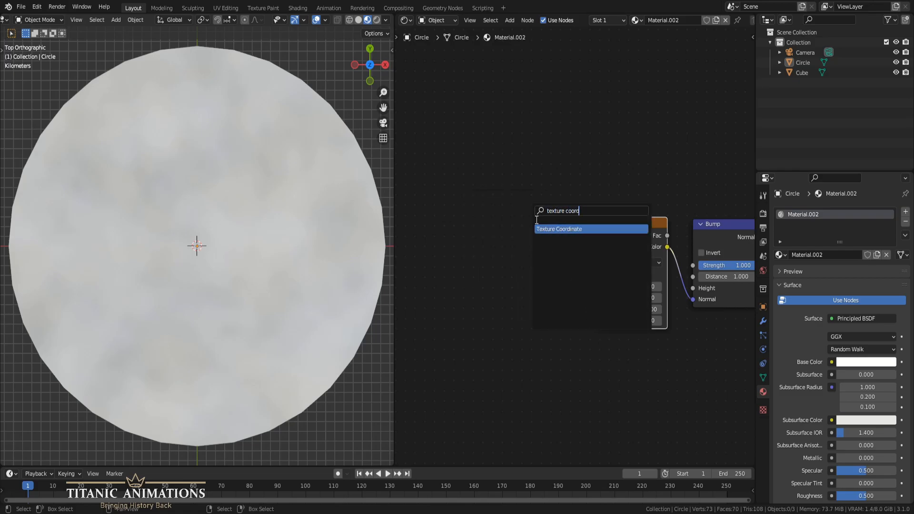
key("Return")
left_click(412, 193)
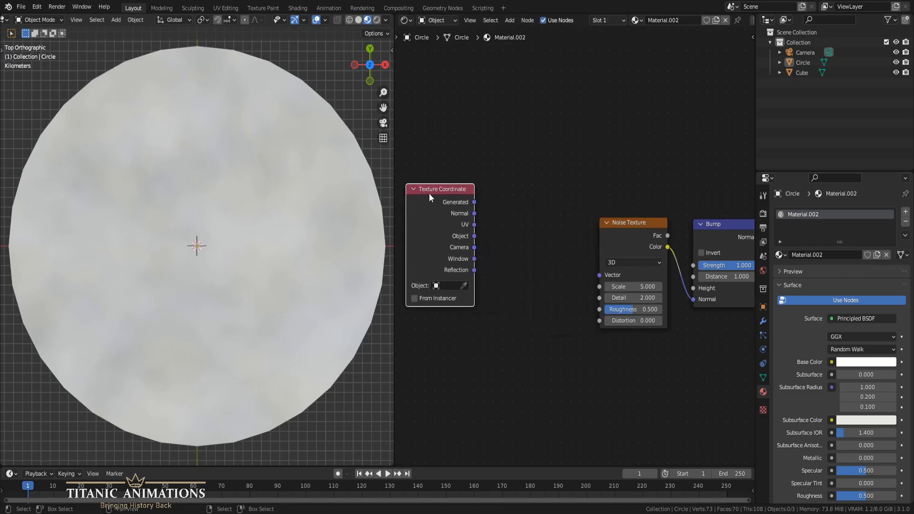
Step: Add a Mapping node between the Texture Coordinate and Noise Texture nodes, linking Generated to its Vector input and its output to the noise Vector
key("shift+a")
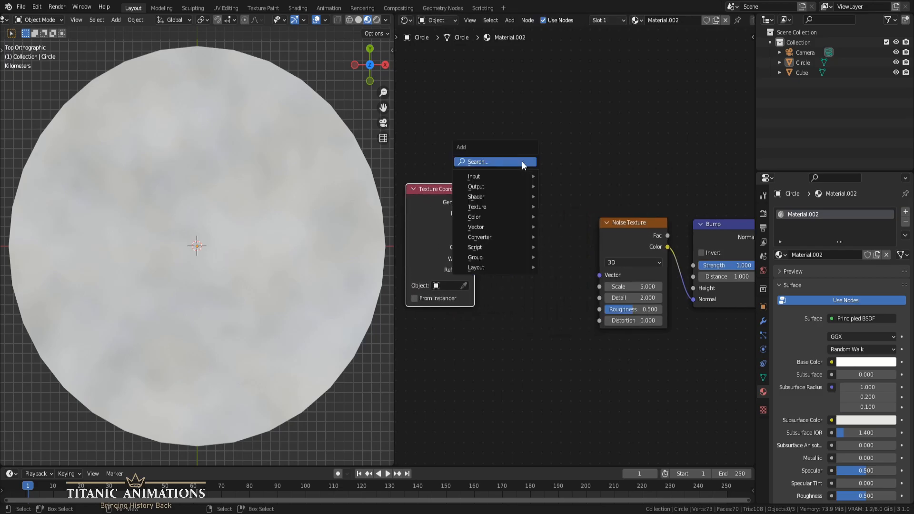
left_click(522, 161)
type("map")
key("Return")
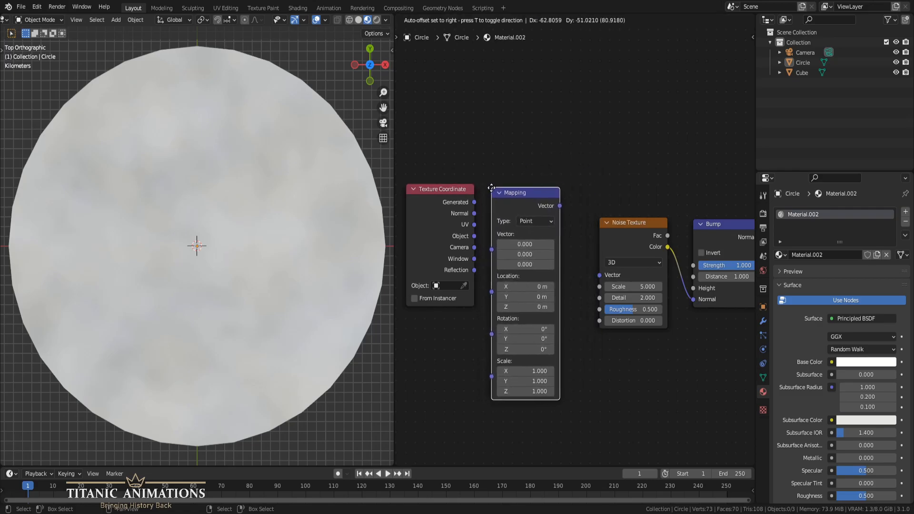
left_click(498, 194)
left_click_drag(474, 202, 498, 252)
left_click_drag(565, 208, 599, 274)
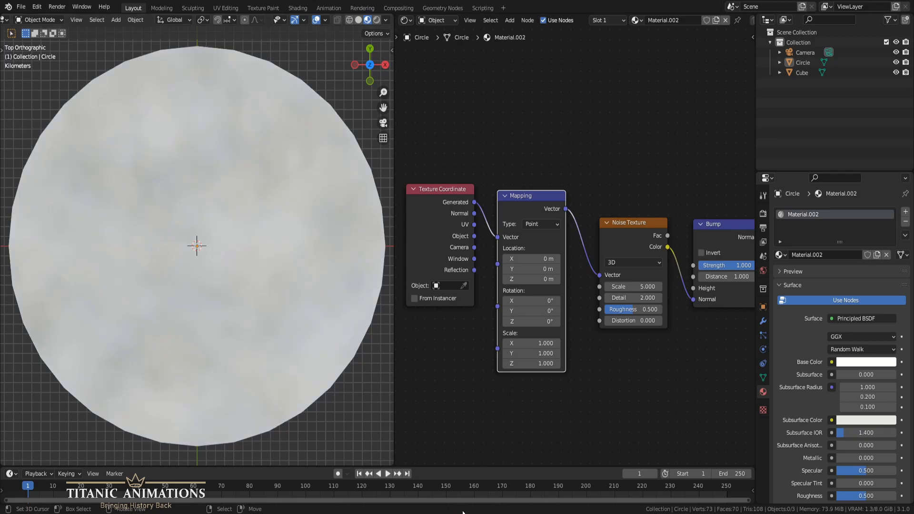
middle_click_drag(638, 352, 609, 350)
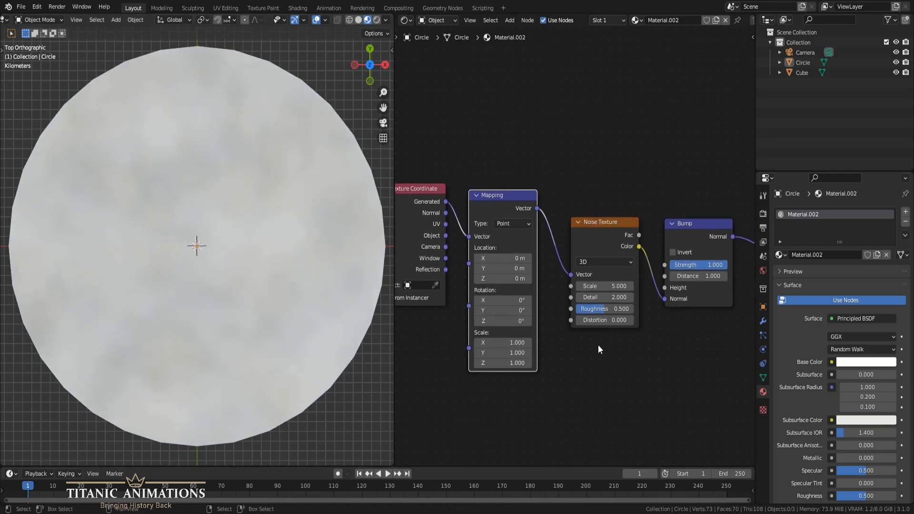
Step: Return to the camera view and set the ground's Principled BSDF roughness to 0 and metallic to 1
middle_click_drag(308, 310, 225, 284)
key("KP_0")
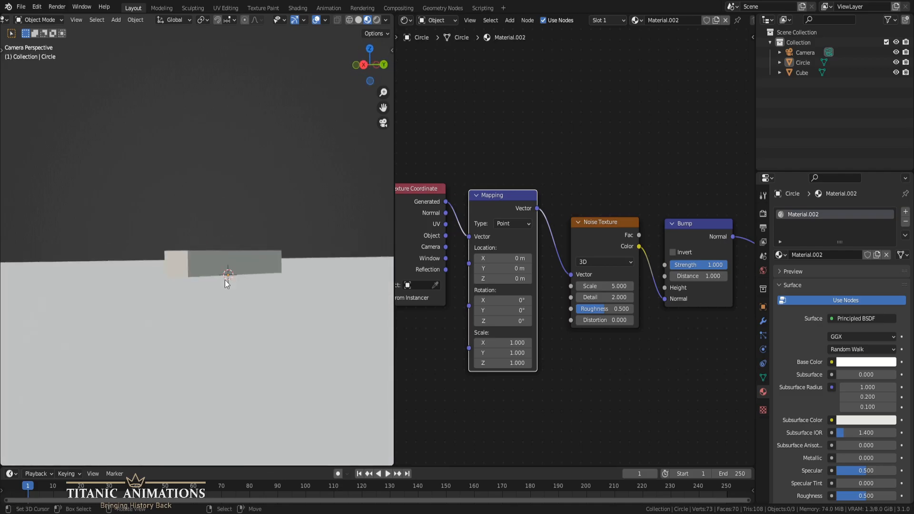
scroll(226, 279, "down", 5)
middle_click_drag(225, 275, 229, 267)
scroll(223, 265, "down", 6)
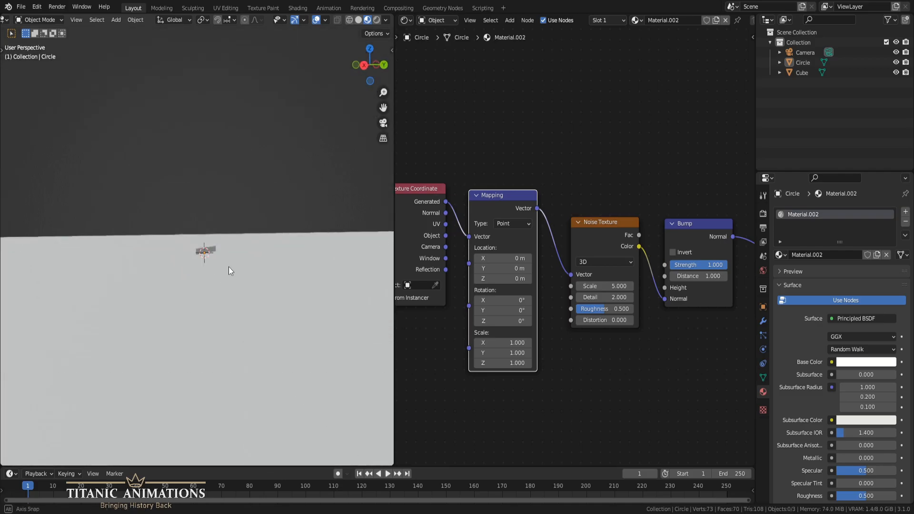
key("KP_0")
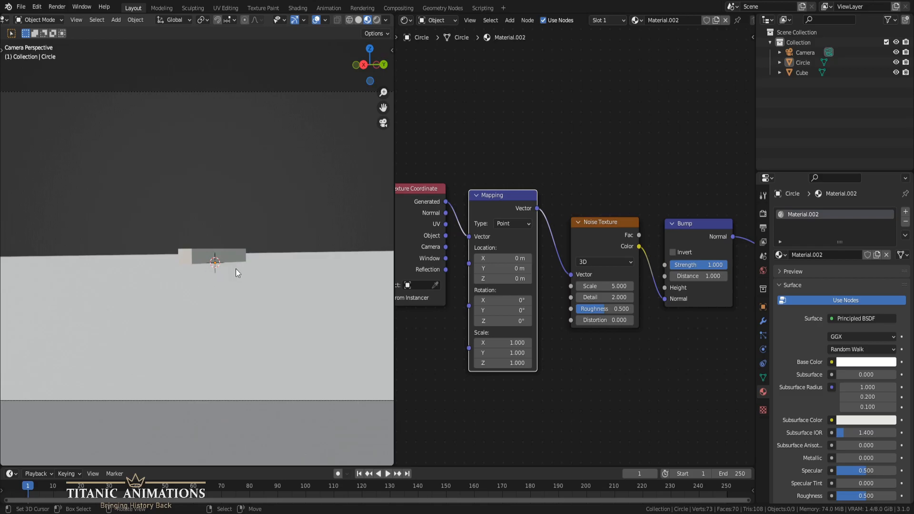
middle_click_drag(723, 337, 539, 396)
middle_click_drag(559, 228, 520, 261)
left_click_drag(671, 213, 580, 227)
left_click_drag(607, 180, 685, 180)
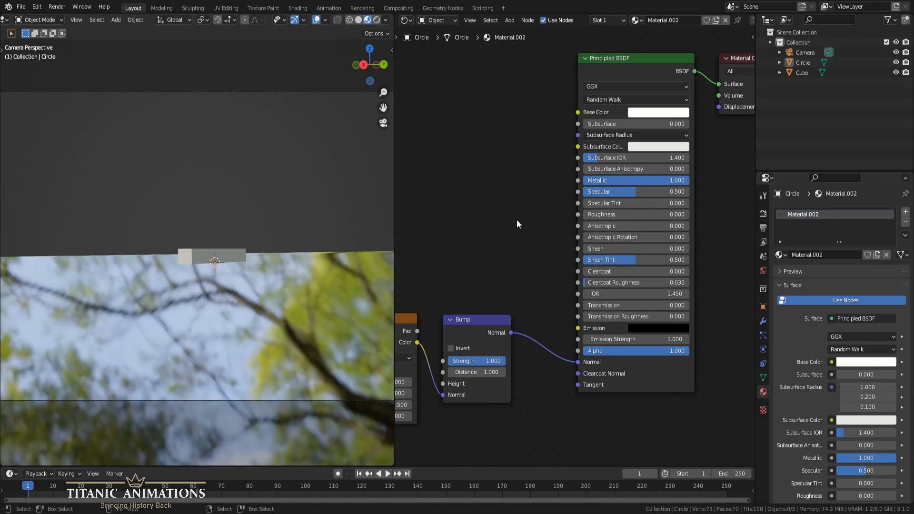
Step: Set the Noise Texture's scale to 200 while viewing the reflective ground through the camera
mouse_move(259, 272)
middle_mouse_down()
mouse_move(265, 298)
mouse_move(257, 290)
middle_mouse_up()
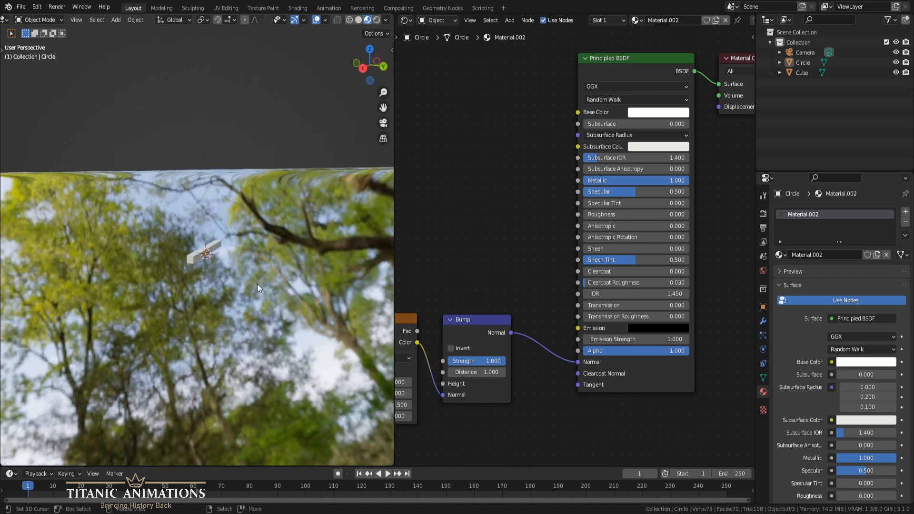
key("KP_0")
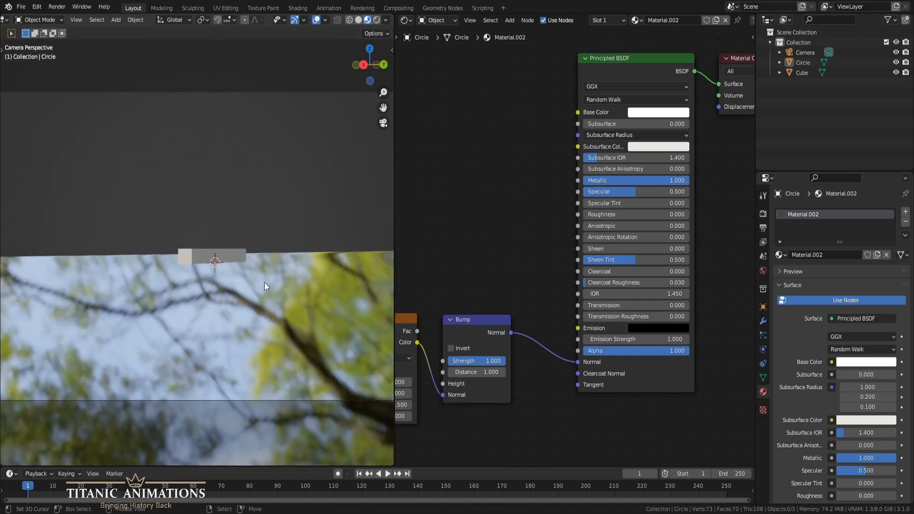
middle_click_drag(430, 224, 578, 169)
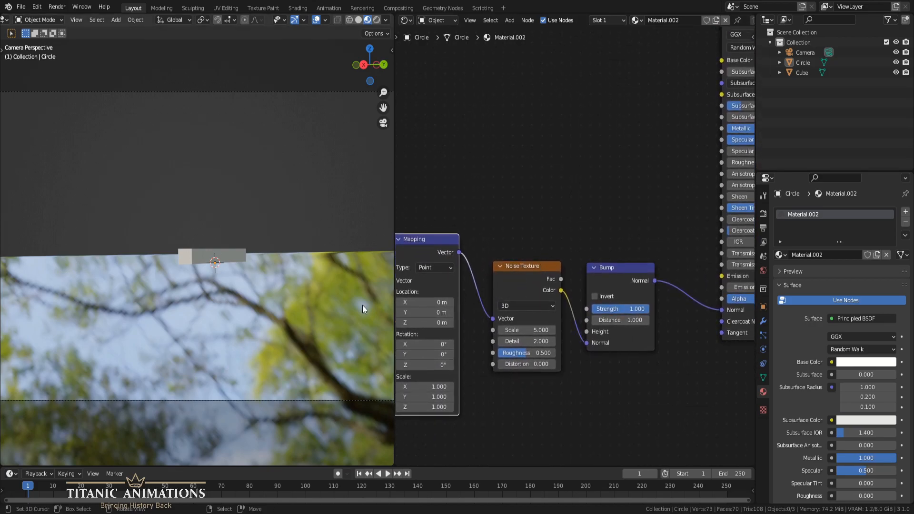
middle_click_drag(265, 263, 242, 227)
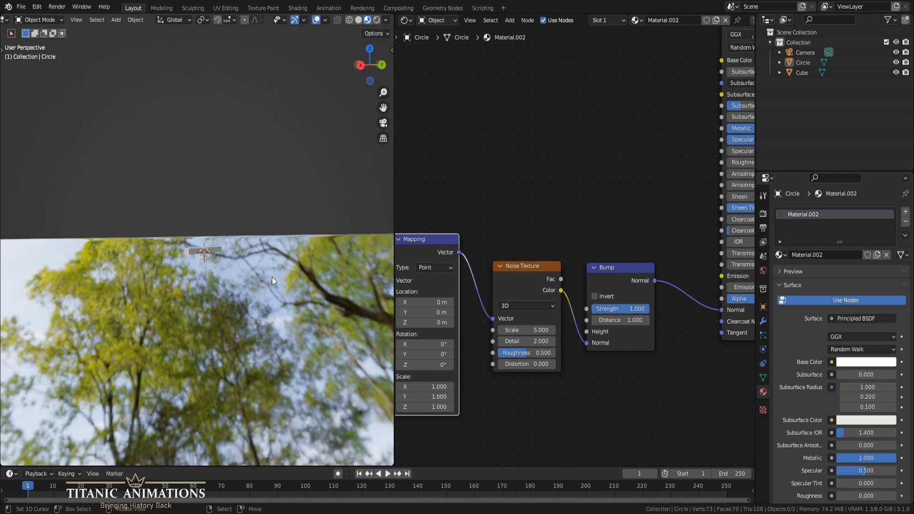
key("KP_0")
mouse_move(523, 330)
left_mouse_down()
mouse_move(742, 330)
mouse_move(516, 332)
left_mouse_up()
mouse_move(539, 334)
left_mouse_down()
mouse_move(560, 335)
mouse_move(536, 333)
left_mouse_up()
left_click(535, 333)
type("20")
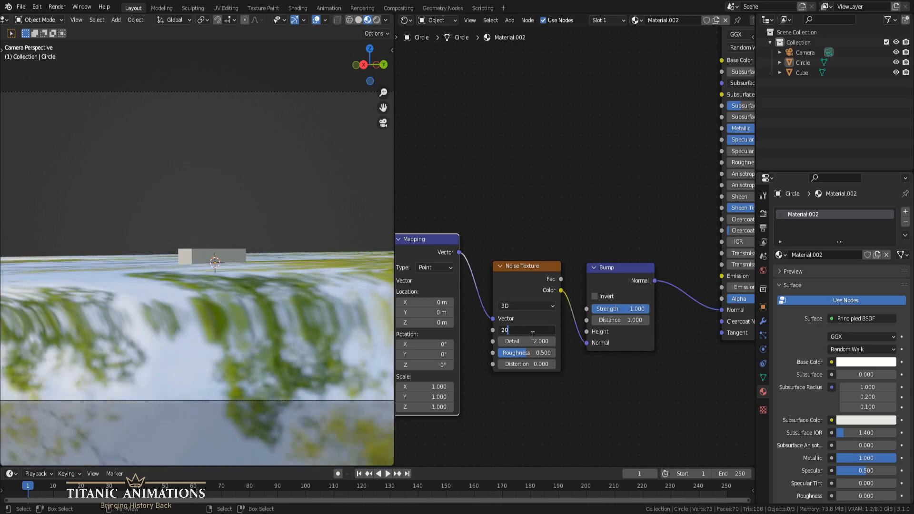
type("0")
key("Return")
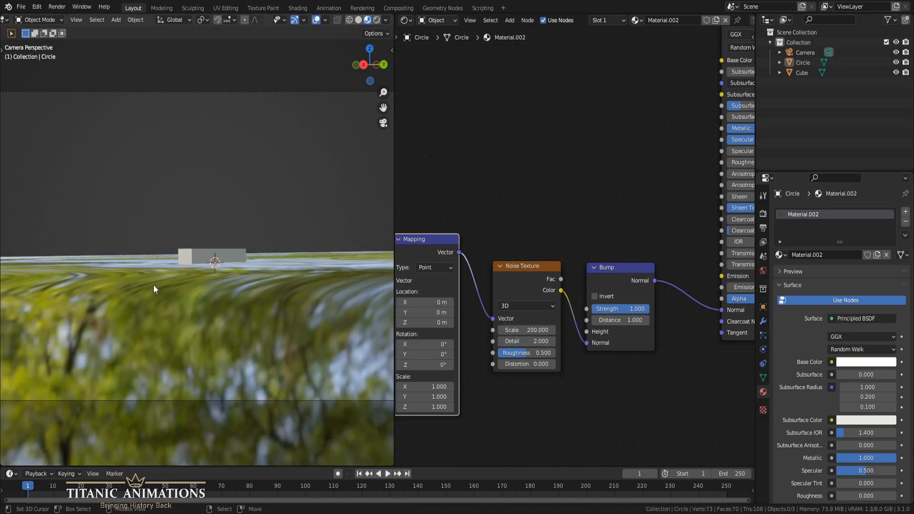
Step: Examine the reflective noise pattern on the ground from an angle, from directly above and close up
middle_click_drag(173, 281, 208, 306)
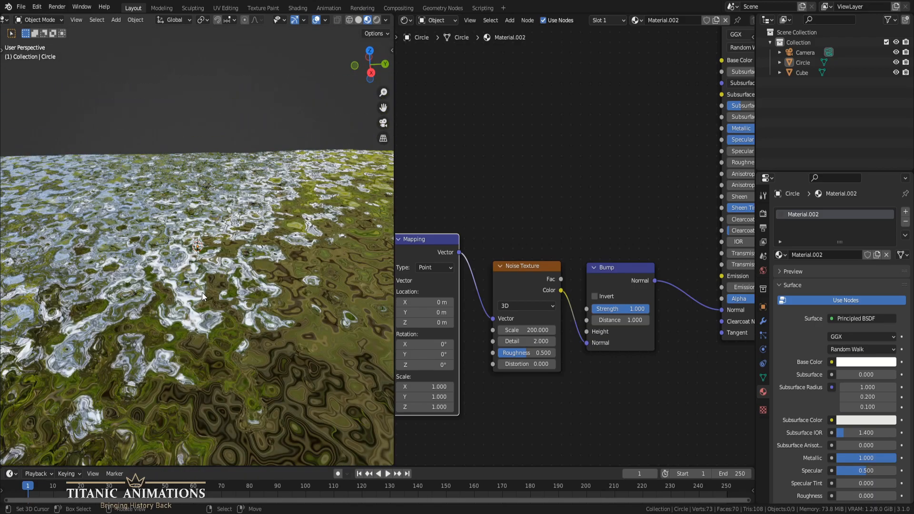
scroll(230, 290, "down", 5)
scroll(230, 286, "up", 3)
key("KP_7")
scroll(227, 279, "down", 6)
scroll(228, 279, "up", 4)
scroll(227, 279, "down", 4)
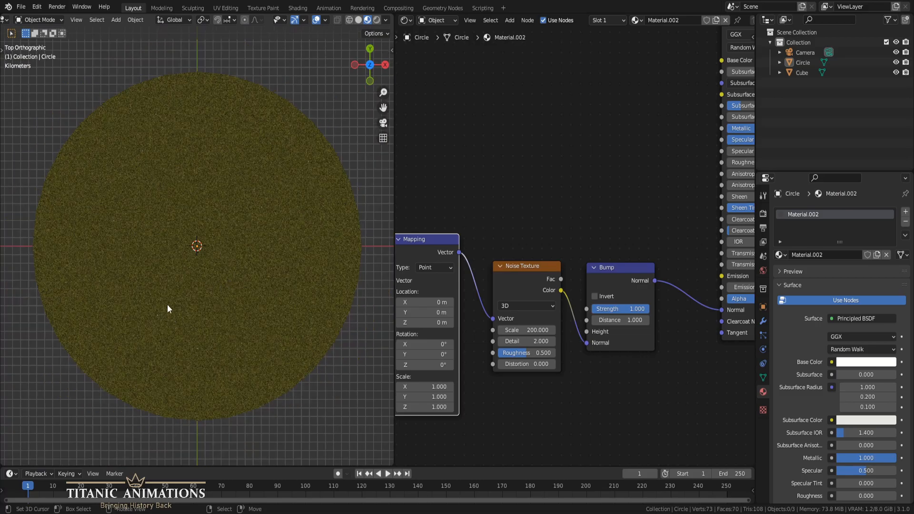
scroll(210, 332, "up", 5)
middle_click_drag(217, 338, 239, 321)
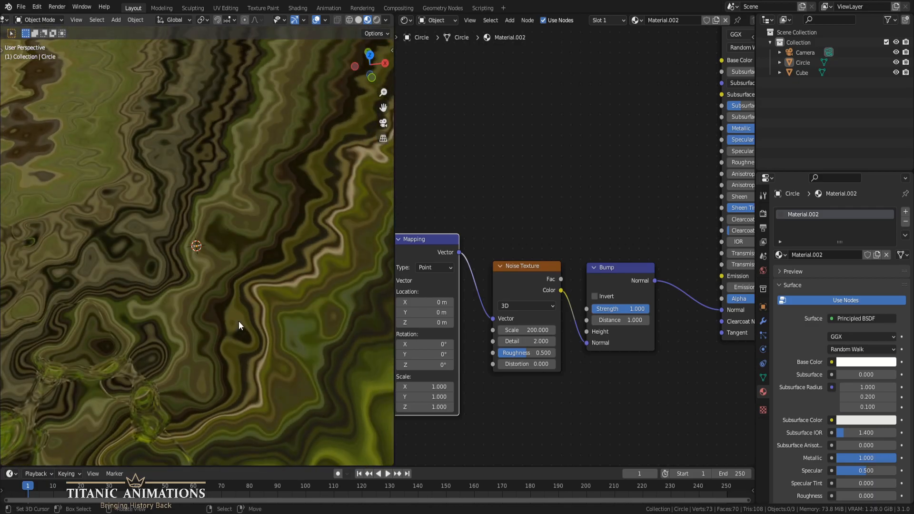
Step: Set the Mapping node's X, Y and Z scale to 5
middle_click_drag(450, 419, 538, 304)
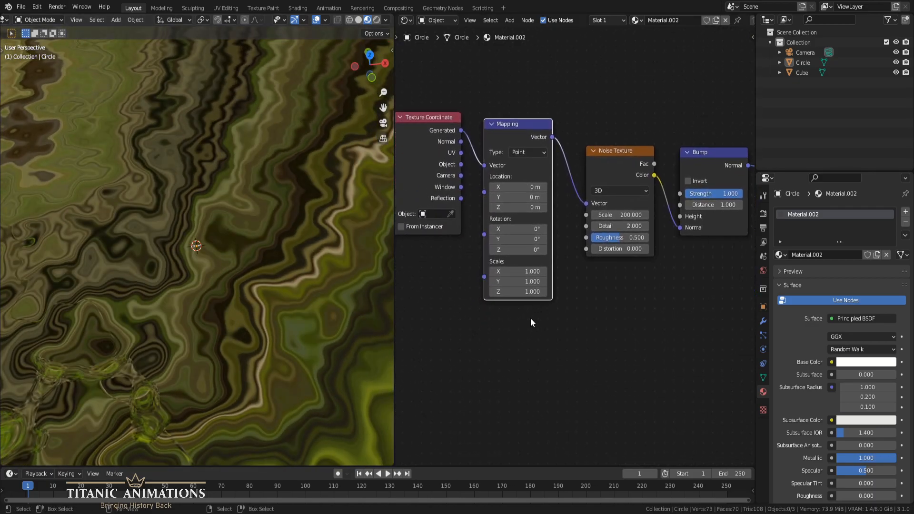
scroll(526, 315, "up", 4)
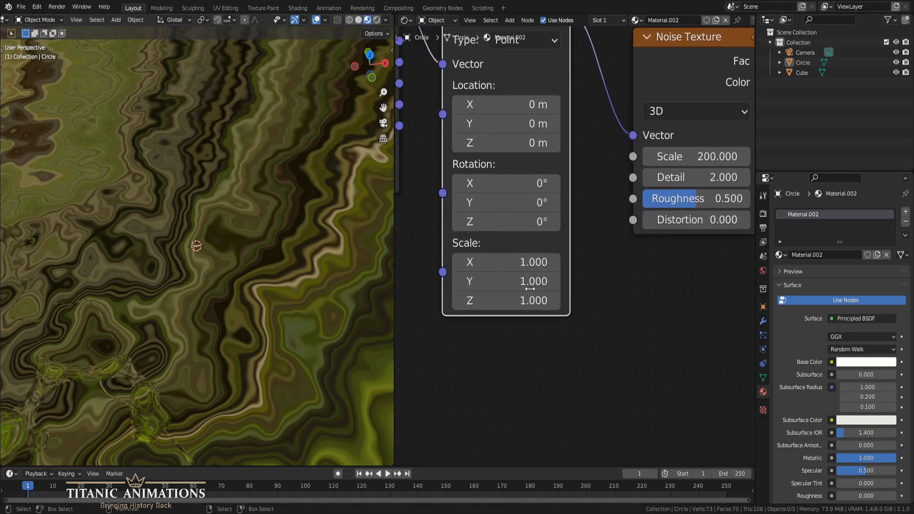
left_click(540, 257)
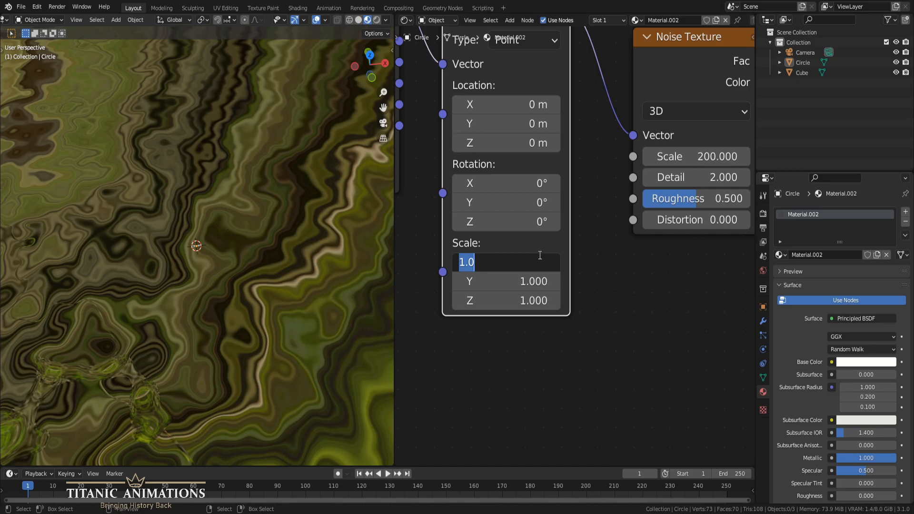
type("5")
key("Tab")
type("5")
key("Tab")
type("5")
key("Return")
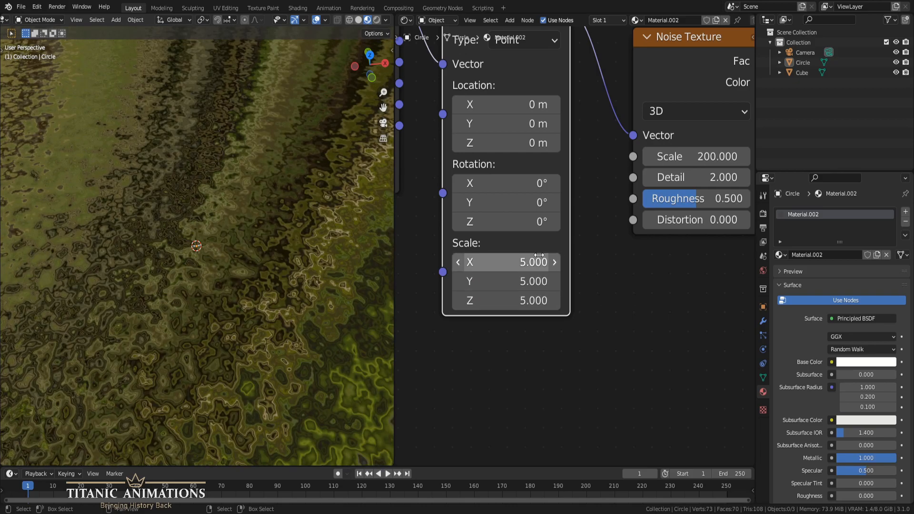
Step: Inspect the ripples close to the cube and set the Mapping node's X, Y and Z scale to 10
middle_click_drag(305, 350, 269, 302)
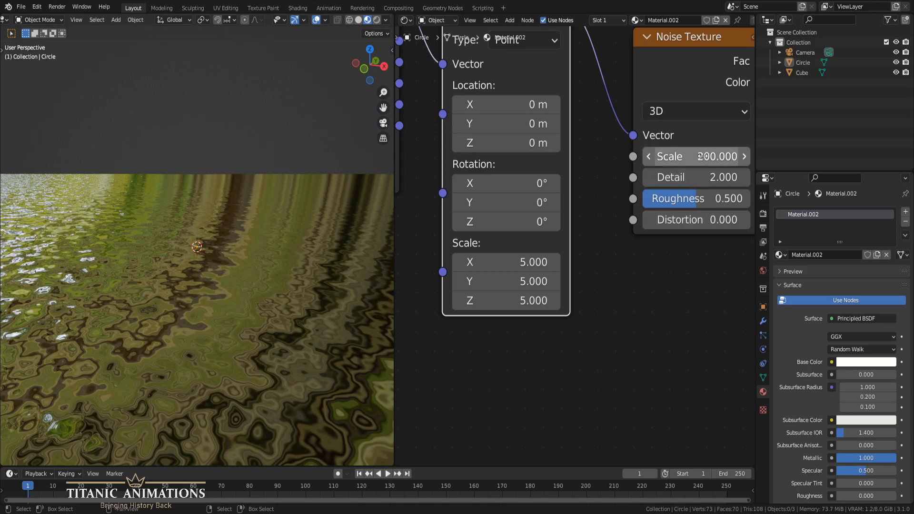
scroll(348, 306, "up", 5)
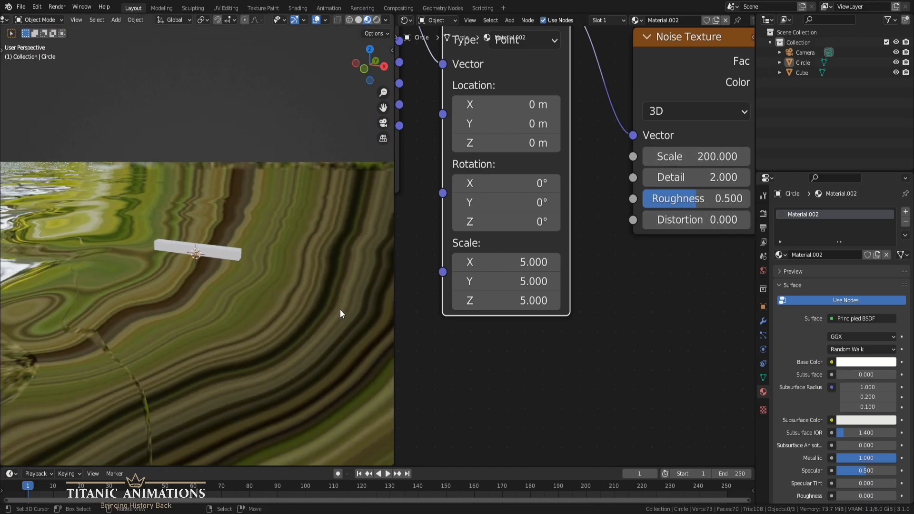
left_click(513, 264)
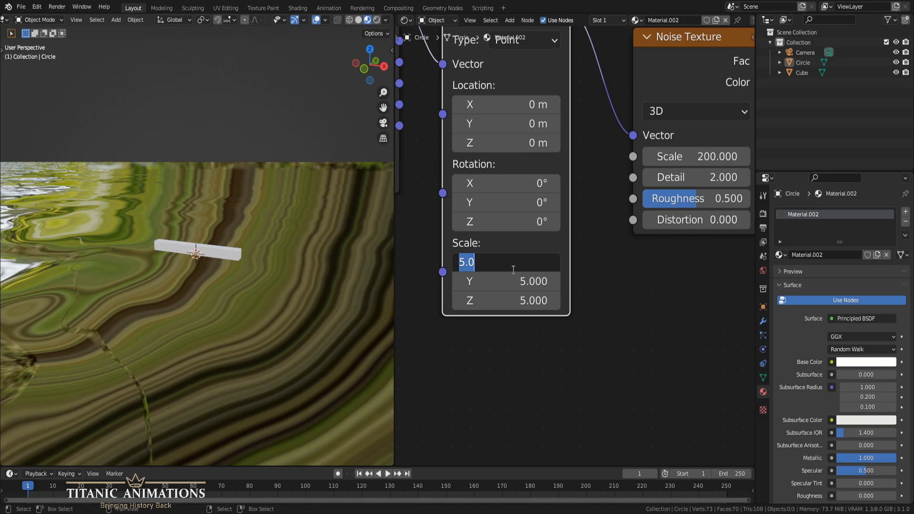
type("10")
key("Tab")
type("10")
key("Tab")
type("10")
key("Return")
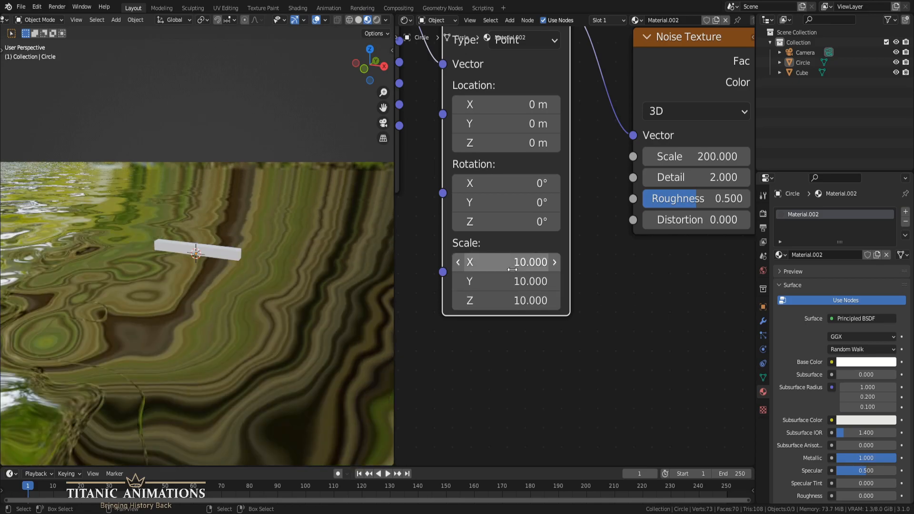
Step: Set the Mapping node's X, Y and Z scale to 100 and compare the ripple size with the cube
left_click_drag(514, 269, 514, 302)
type("1")
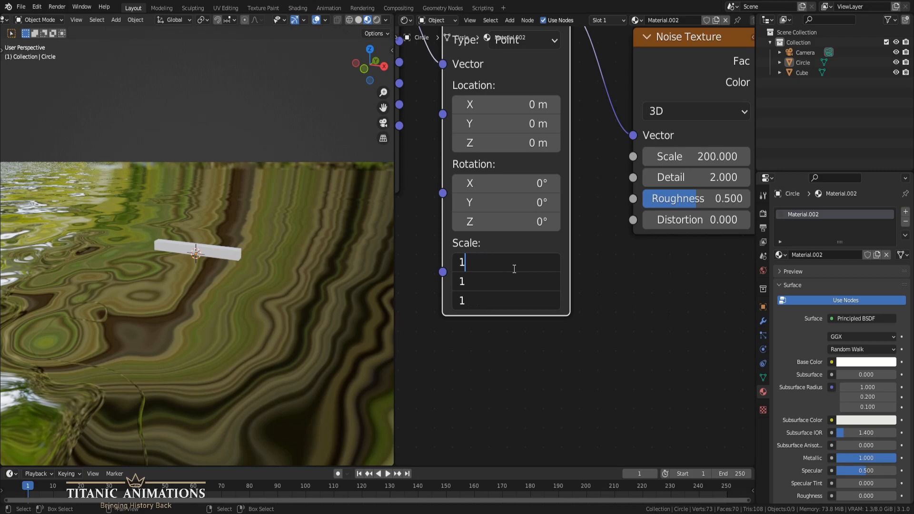
key("Return")
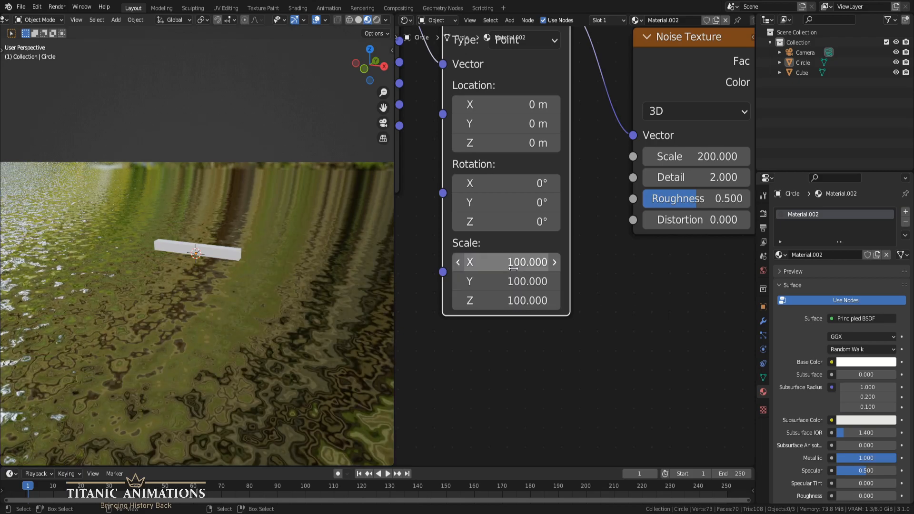
middle_click_drag(237, 324, 166, 332)
middle_click_drag(242, 353, 240, 290)
left_click(230, 265)
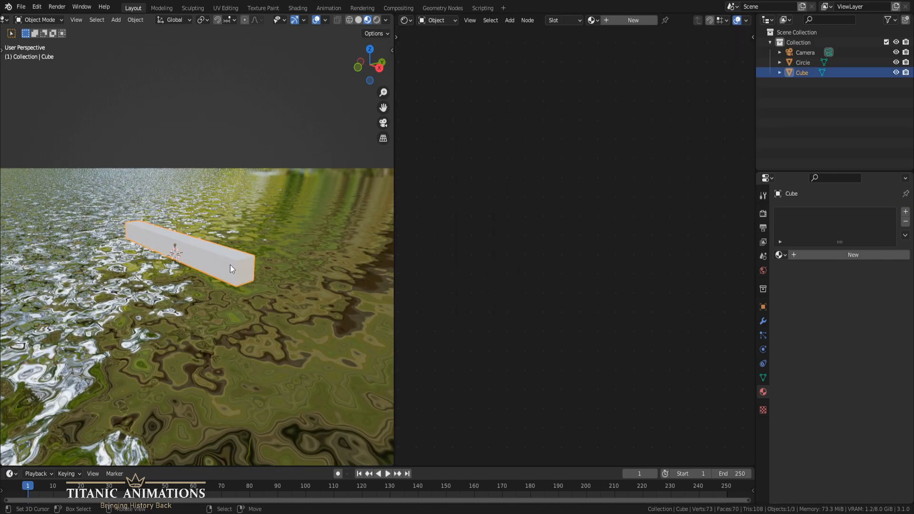
middle_click_drag(270, 347, 246, 295)
left_click(241, 316)
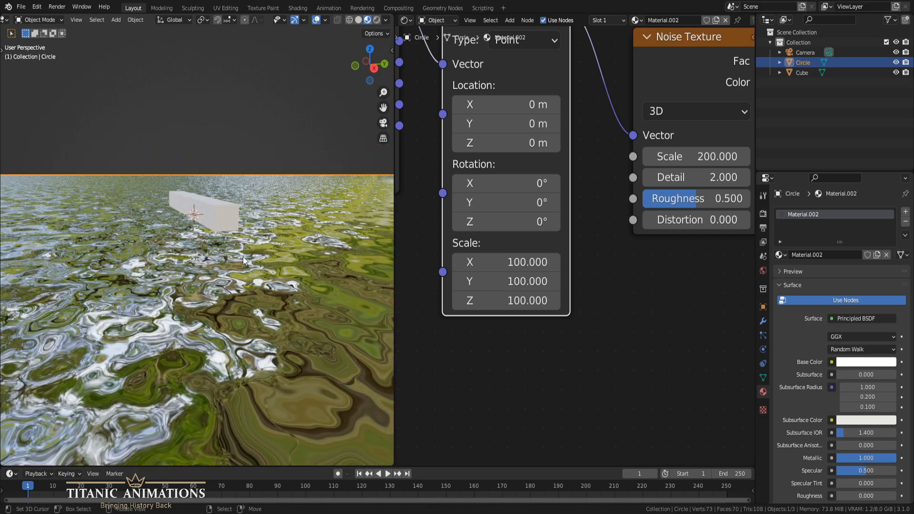
middle_click_drag(243, 256, 241, 268)
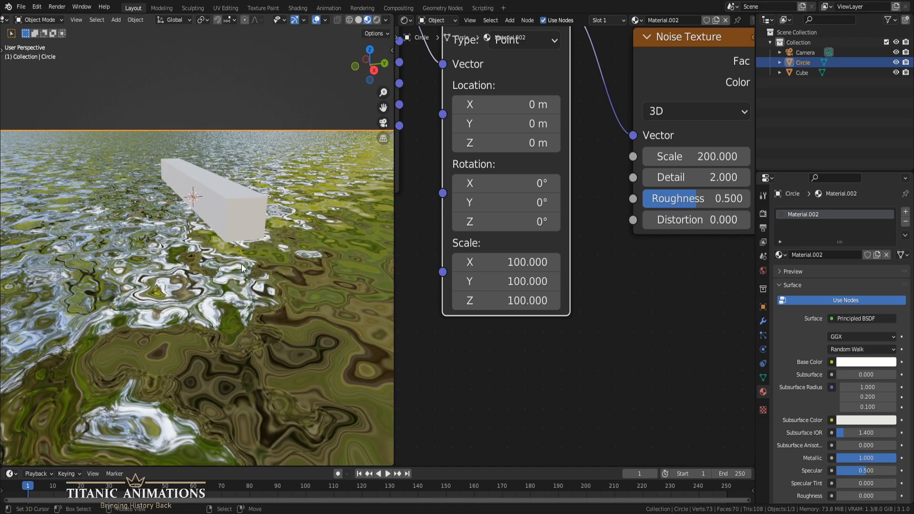
Step: Set the Mapping node's X, Y and Z scale to 500 and check the ripples around the cube
left_click_drag(500, 267, 499, 301)
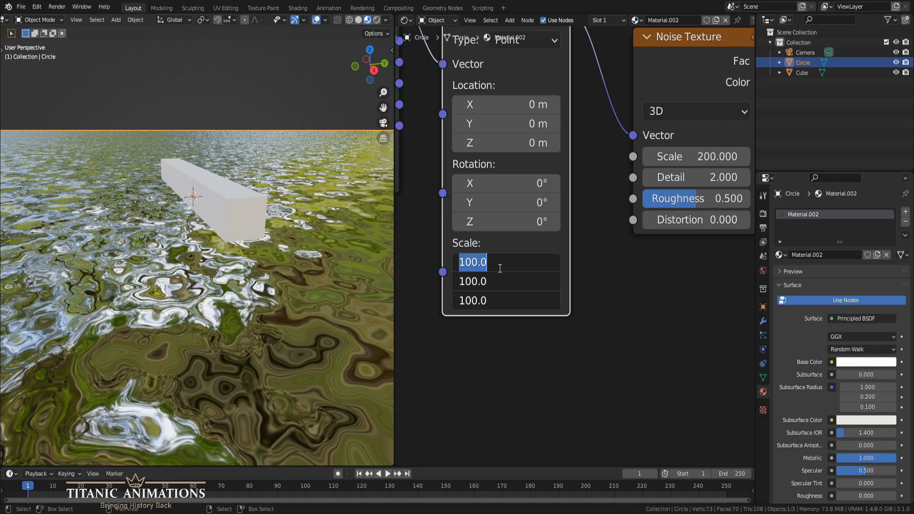
type("500")
key("Return")
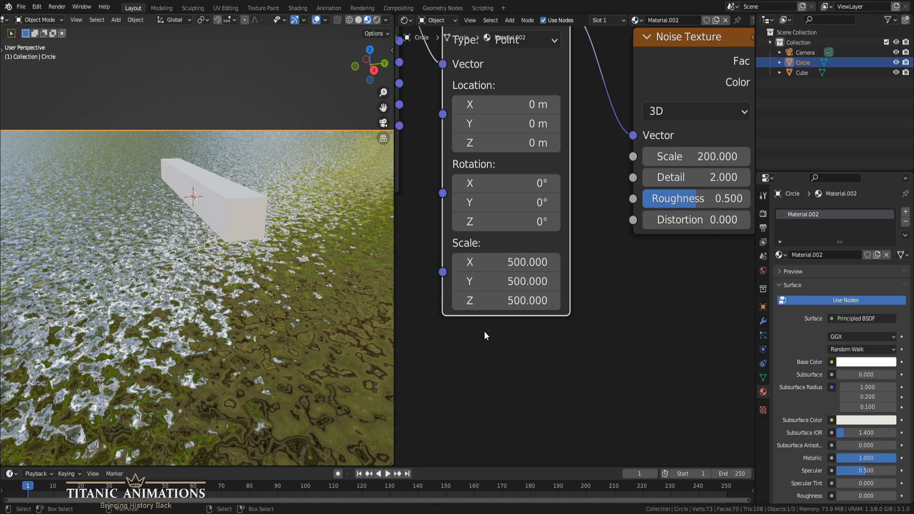
middle_click_drag(328, 312, 263, 313)
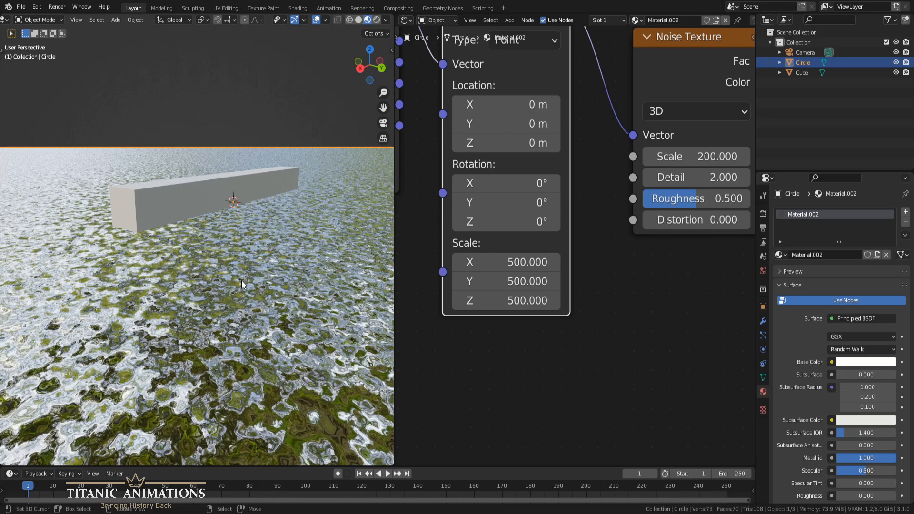
middle_click_drag(226, 293, 209, 309)
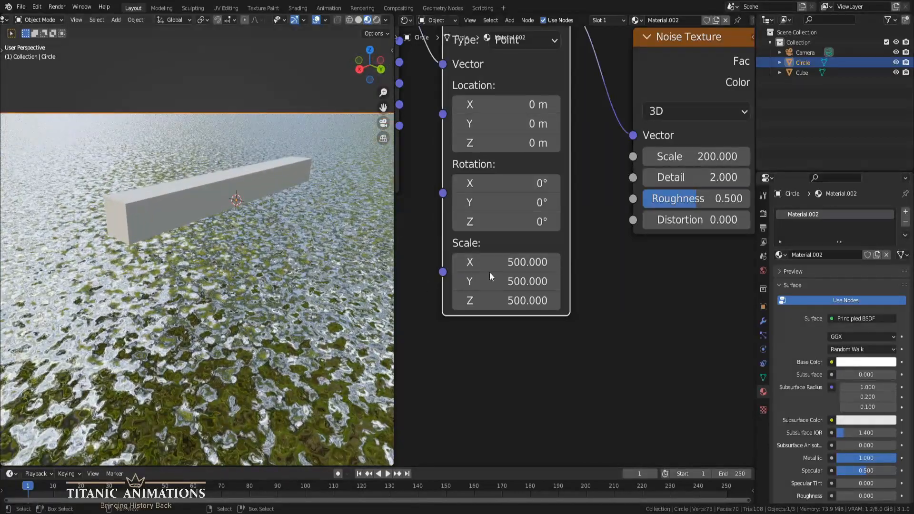
middle_click_drag(673, 326, 604, 369)
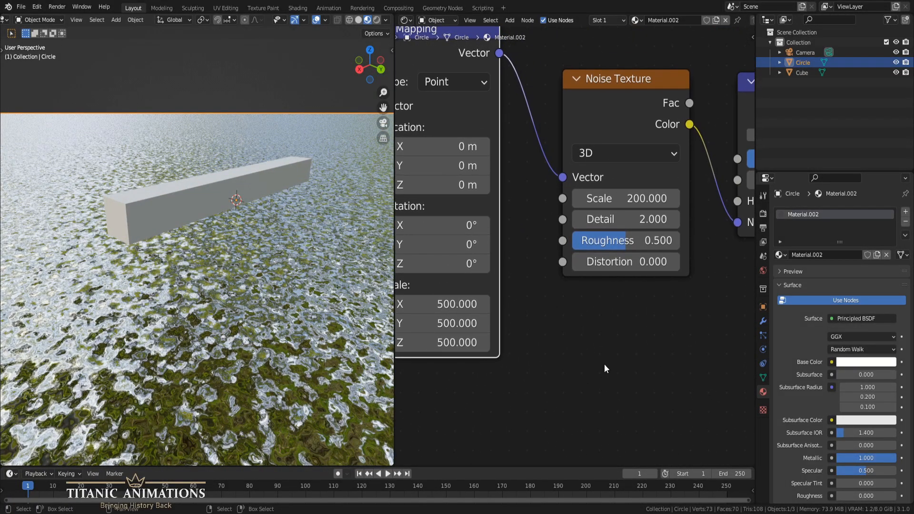
Step: Try a Detail of 5.2 on the Noise Texture node and inspect the water surface up close
scroll(598, 335, "up", 2)
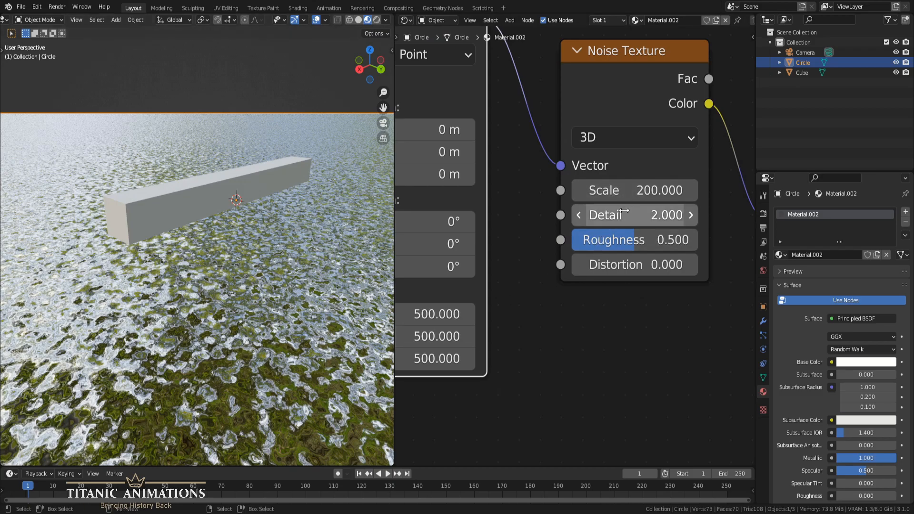
left_click_drag(633, 215, 670, 215)
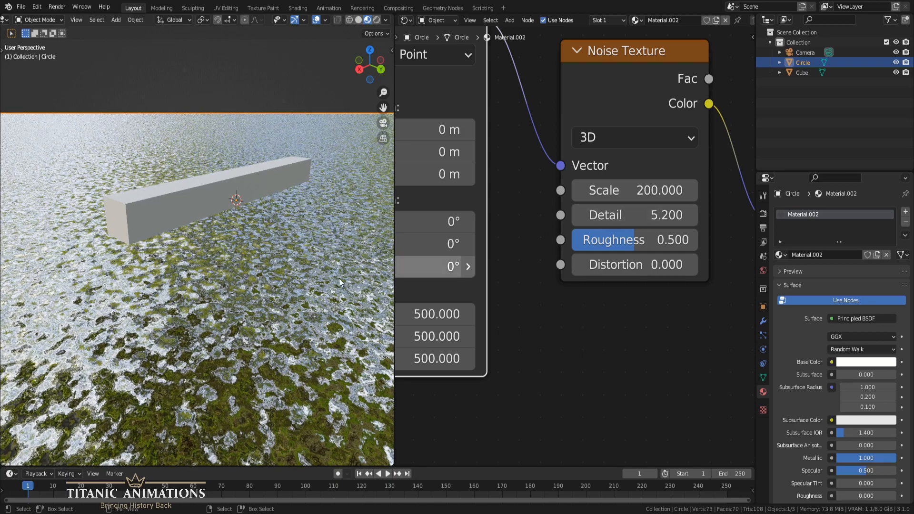
scroll(258, 296, "up", 5)
scroll(261, 297, "up", 3)
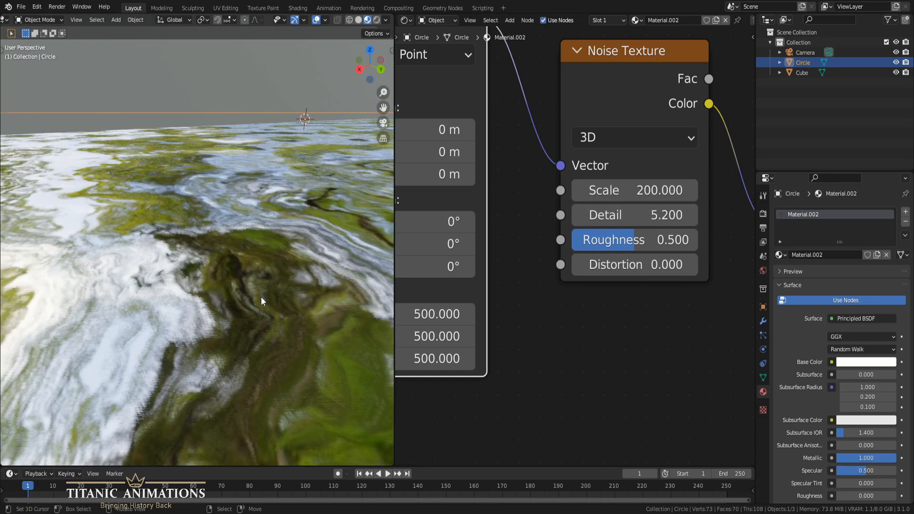
Step: Set the Noise Texture node's Detail back to 2 and check the ripples around the cube
left_click_drag(661, 219, 633, 219)
scroll(285, 277, "down", 4)
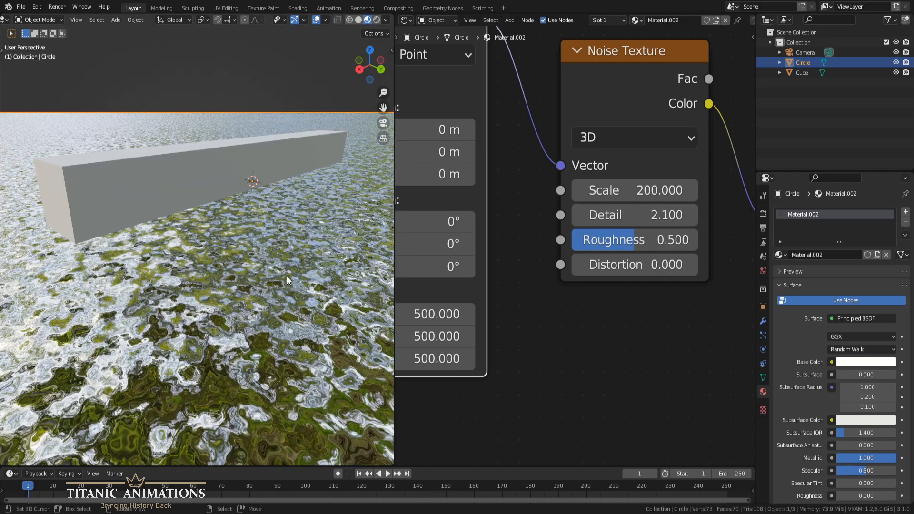
scroll(286, 277, "down", 2)
left_click(617, 217)
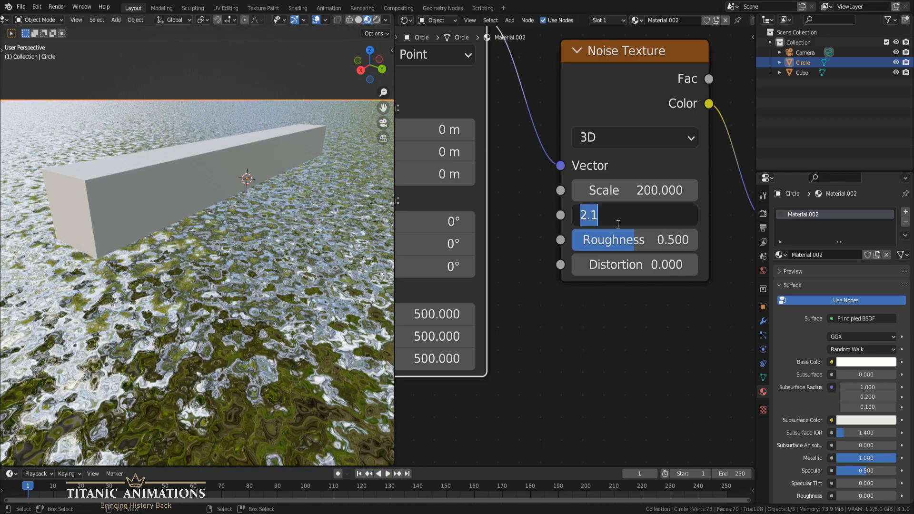
type("2")
key("Return")
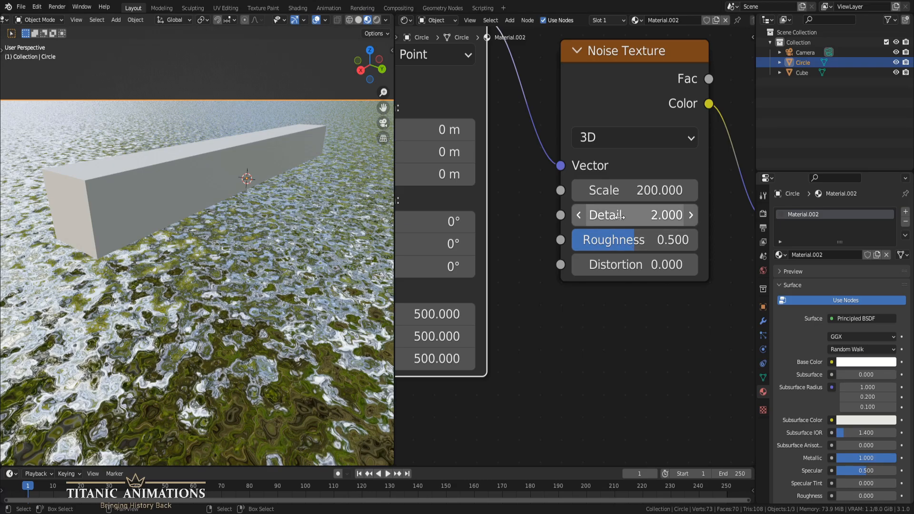
scroll(236, 287, "down", 5)
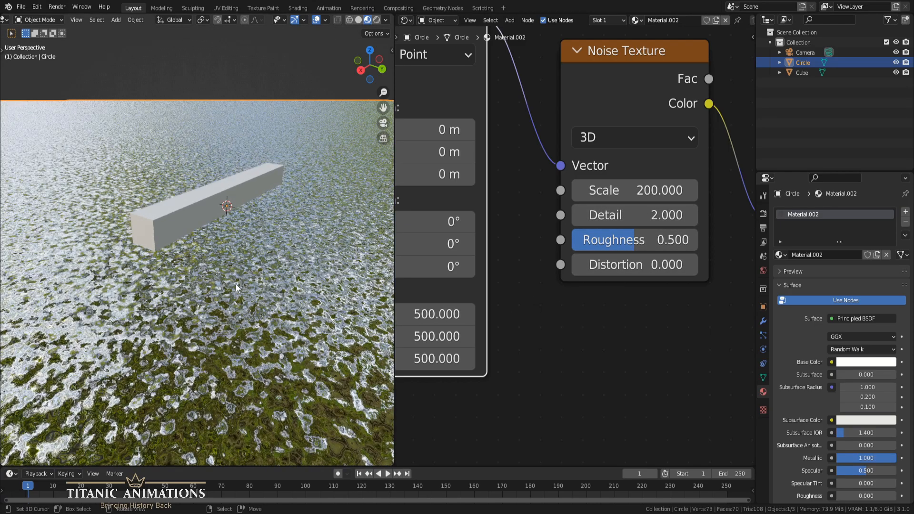
Step: Duplicate the Noise Texture node and place the copy directly below the original
middle_click_drag(610, 288, 558, 245)
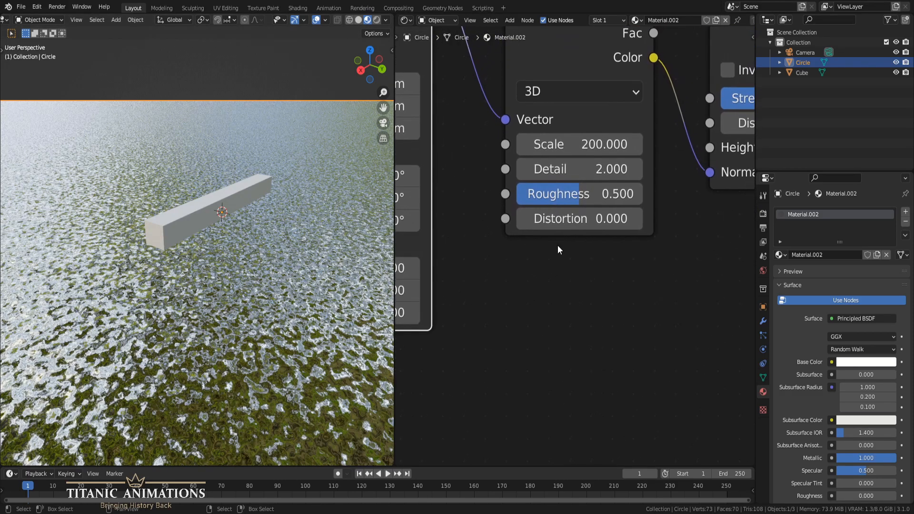
scroll(558, 246, "down", 5)
middle_click_drag(606, 287, 580, 315)
left_click(548, 142)
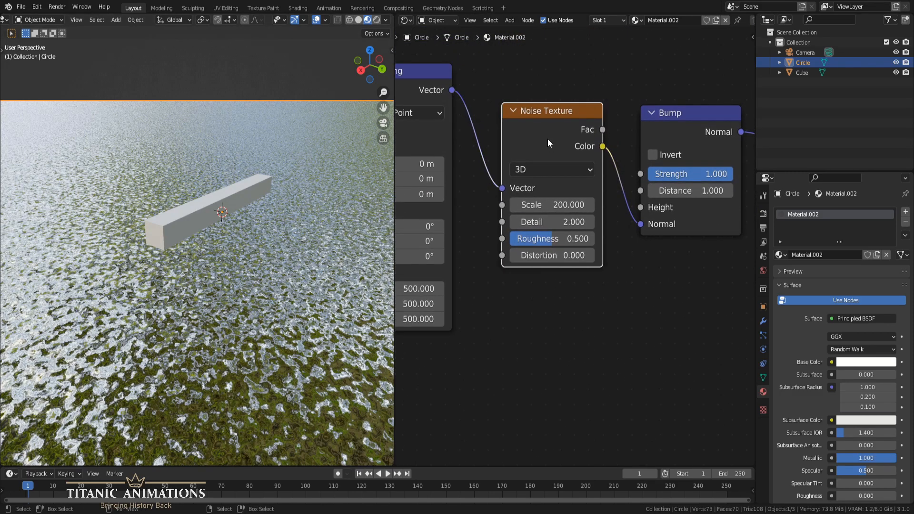
key("g")
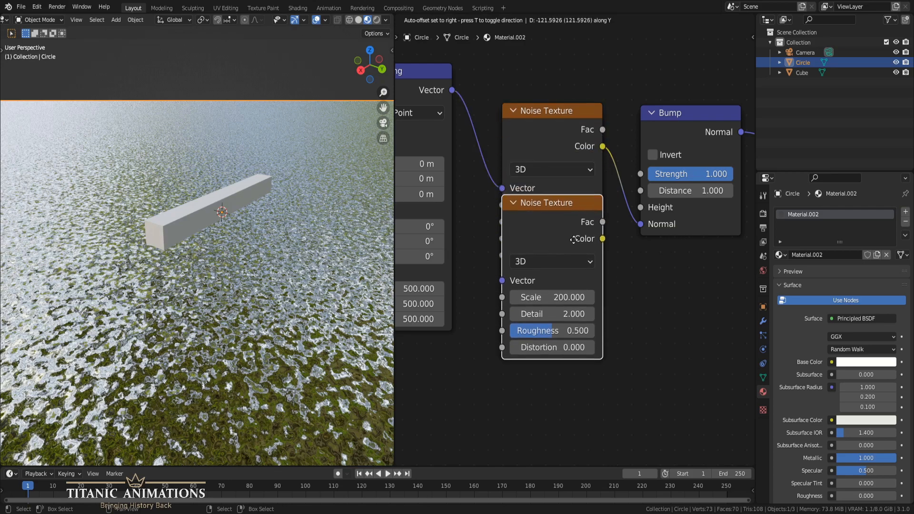
left_click(576, 313)
Step: Duplicate the Mapping node below the original and wire it between the Texture Coordinate's Generated output and the second Noise Texture's Vector input
middle_click_drag(468, 346, 558, 304)
scroll(558, 304, "down", 5)
left_click(513, 113)
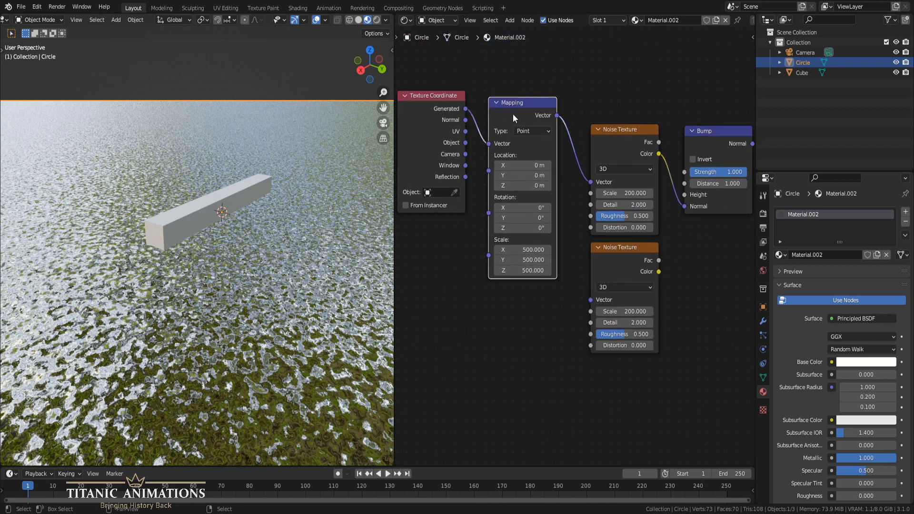
key("shift+d")
key("y")
left_click(529, 302)
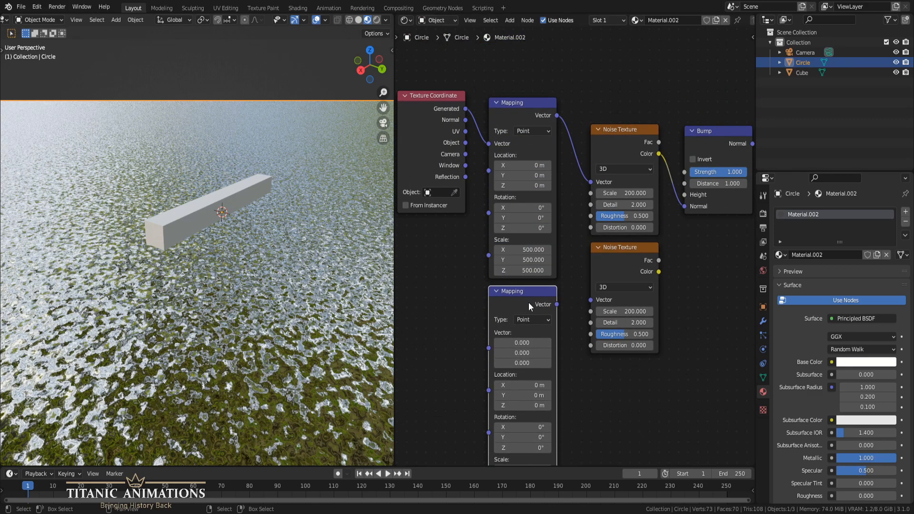
left_click_drag(465, 108, 486, 346)
left_click_drag(556, 304, 590, 300)
Step: Move the Texture Coordinate, Mapping and Noise Texture nodes together horizontally away from the Bump node to make room for another node
scroll(694, 253, "down", 2)
left_click_drag(470, 109, 647, 358)
left_click(667, 179, "shift")
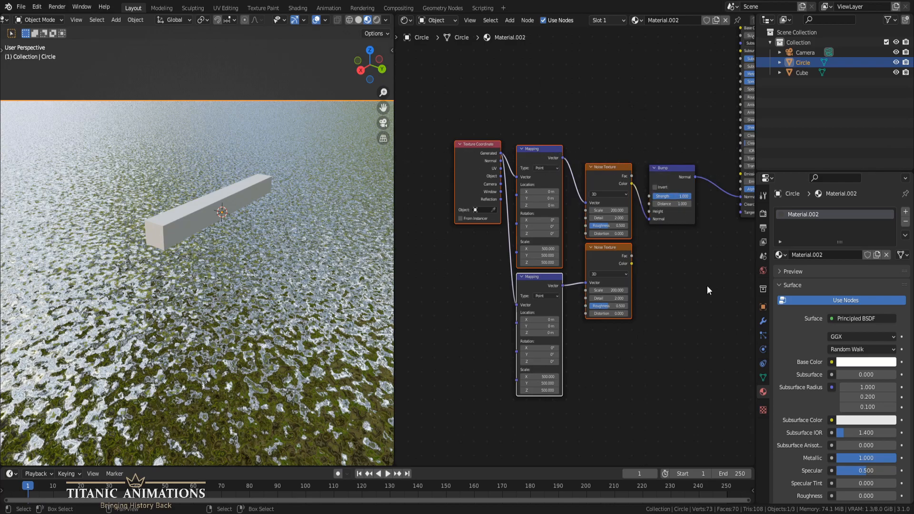
key("g")
key("x")
left_click(624, 284)
Step: Insert a MixRGB node between the upper Noise Texture and the Bump node, and connect the lower Noise Texture's Color output to Color2
key("shift+a")
type("mi")
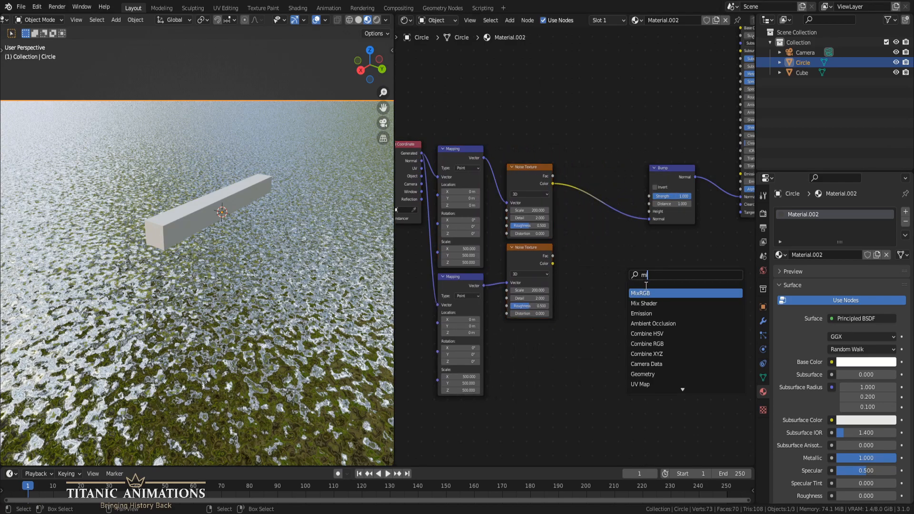
key("Return")
left_click(601, 210)
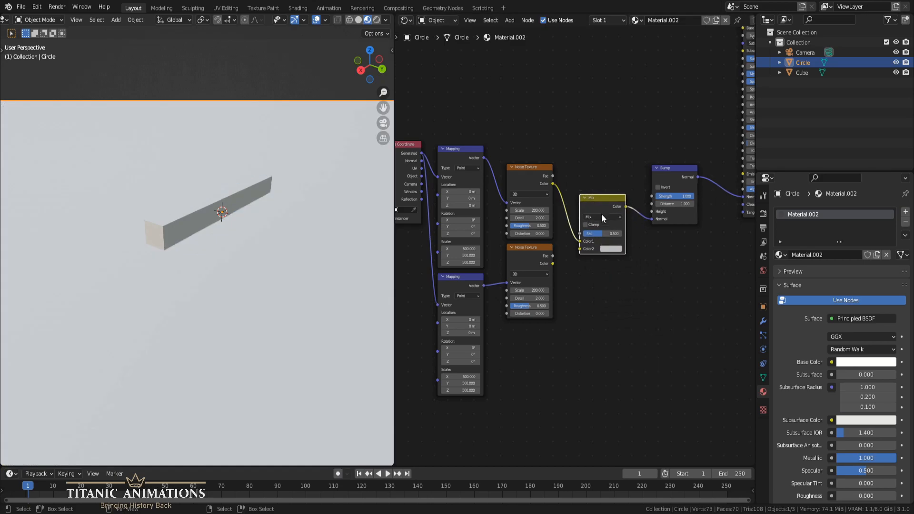
scroll(575, 289, "up", 2)
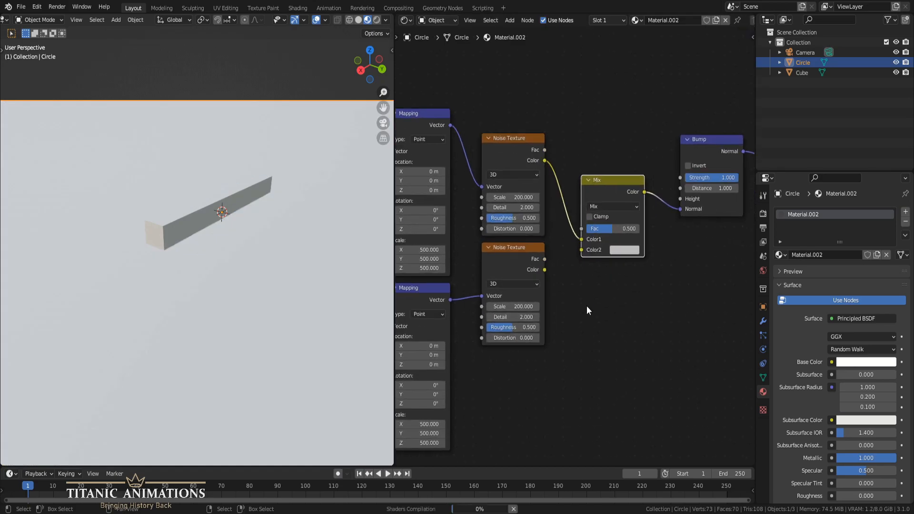
scroll(546, 274, "up", 2)
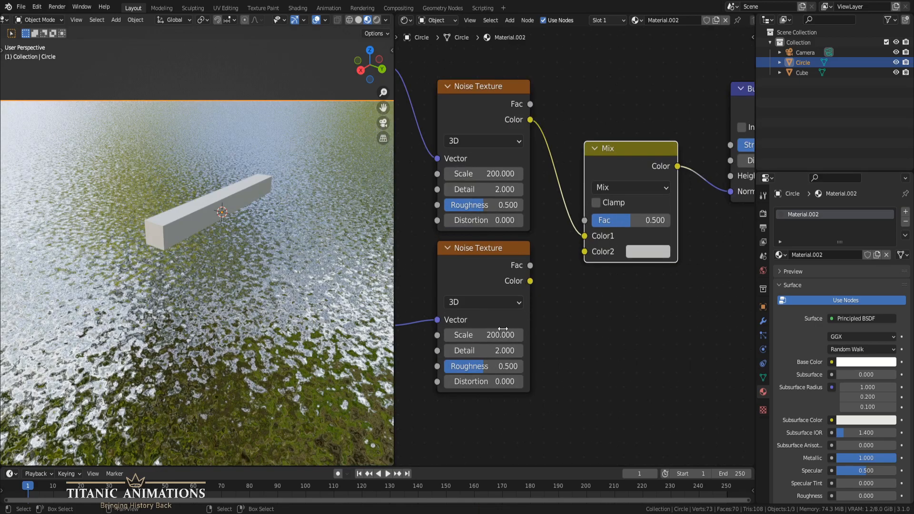
left_click_drag(531, 282, 534, 284)
left_click_drag(577, 255, 579, 255)
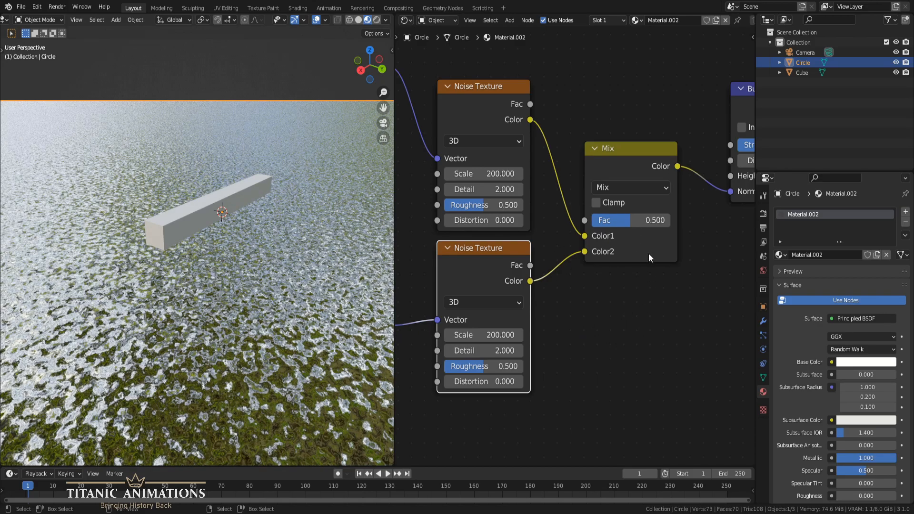
Step: Set the lower Mapping node's X and Y rotation to 45° and inspect the ripples around the cube
middle_click_drag(532, 348, 565, 243)
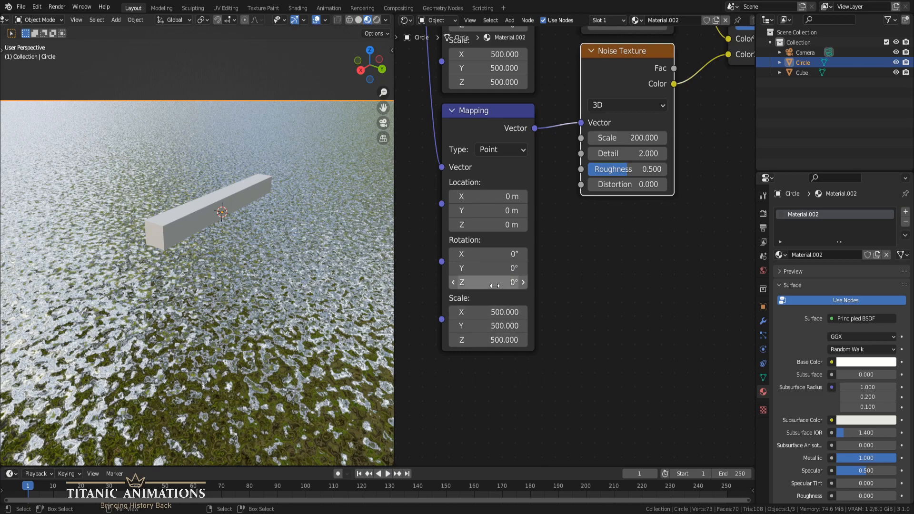
left_click_drag(480, 255, 480, 256)
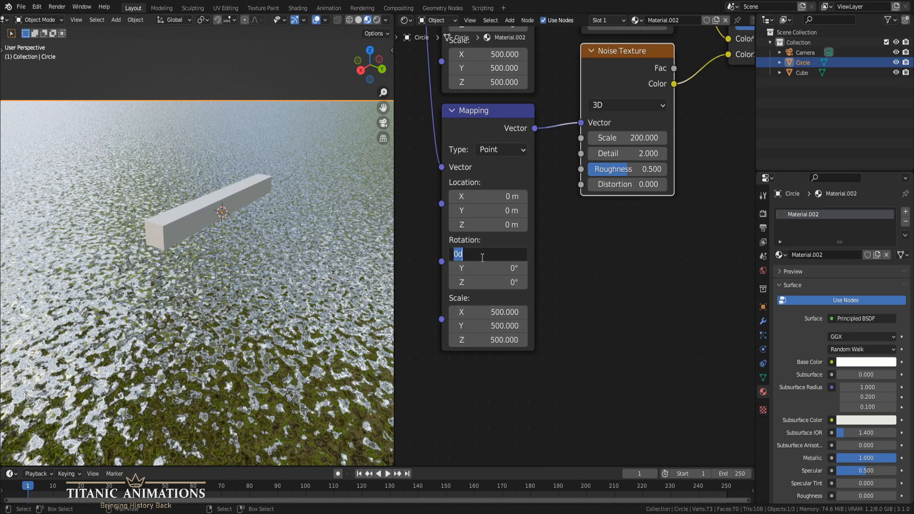
key("Return")
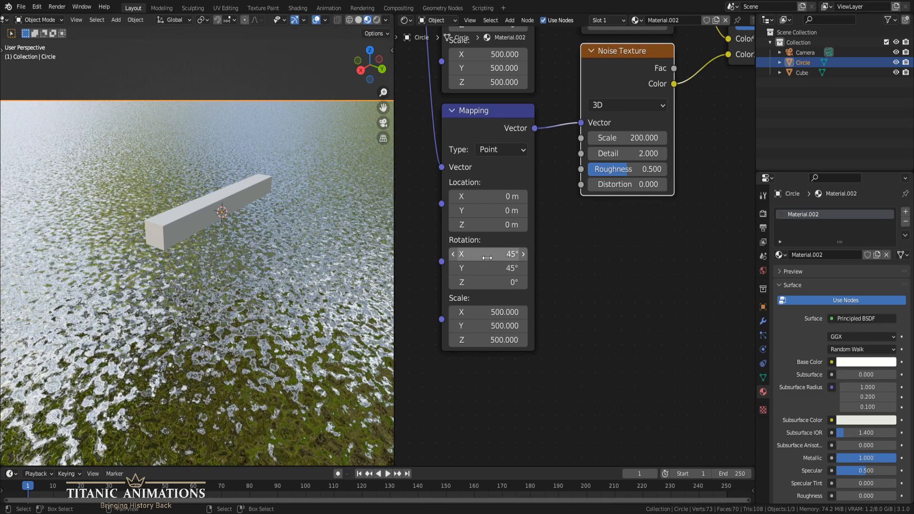
middle_click_drag(332, 280, 311, 290)
scroll(310, 290, "up", 6)
scroll(310, 290, "down", 3)
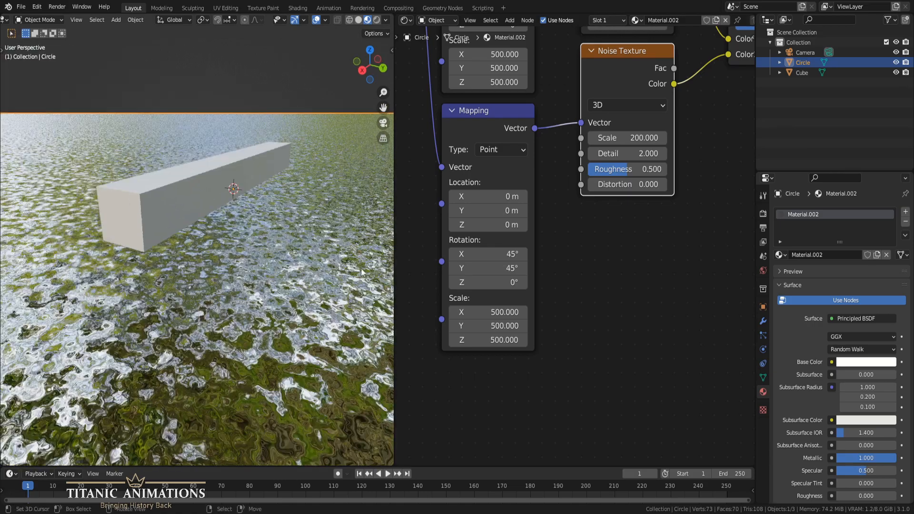
middle_click_drag(692, 238, 553, 387)
middle_click_drag(605, 287, 584, 331)
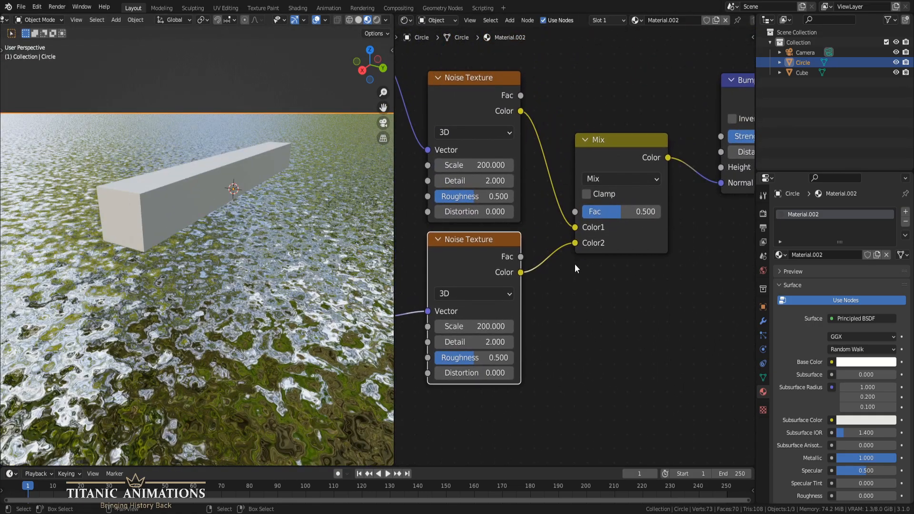
Step: Link the lower Noise Texture's Color directly to the Bump node's Normal input, and set that texture's Scale to 100 and Detail to 1
left_click_drag(575, 245, 721, 182)
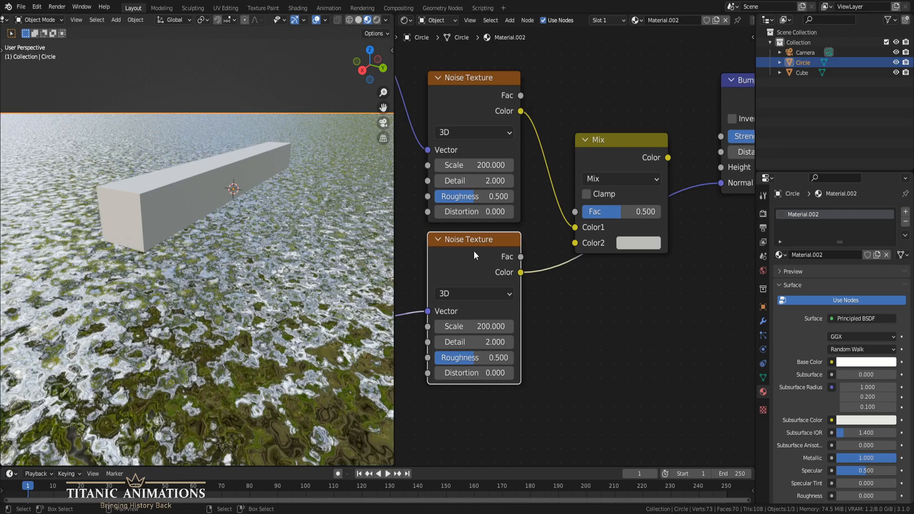
middle_click_drag(605, 300, 612, 283)
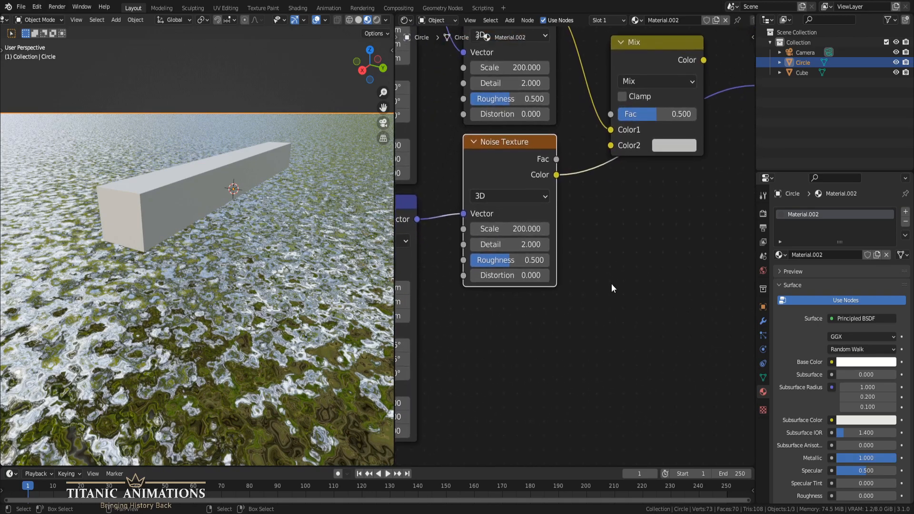
scroll(566, 258, "up", 2)
left_click(500, 223)
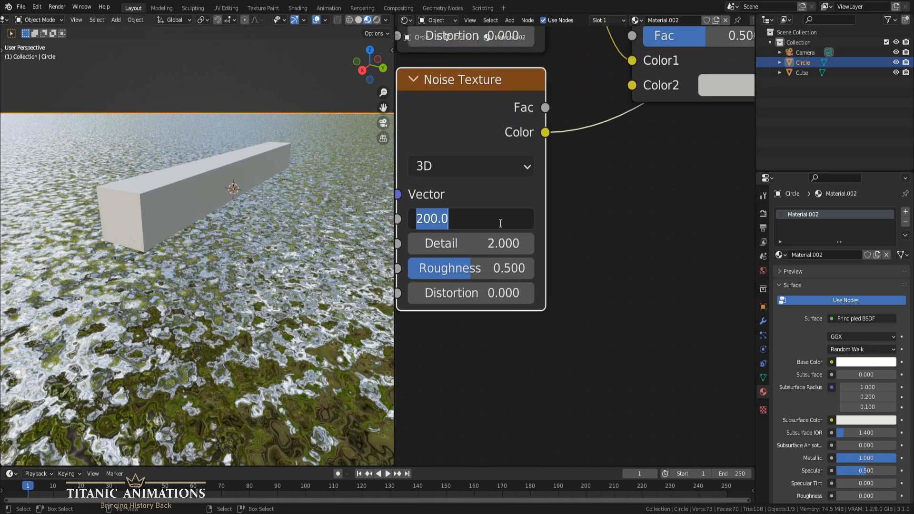
type("100")
key("Return")
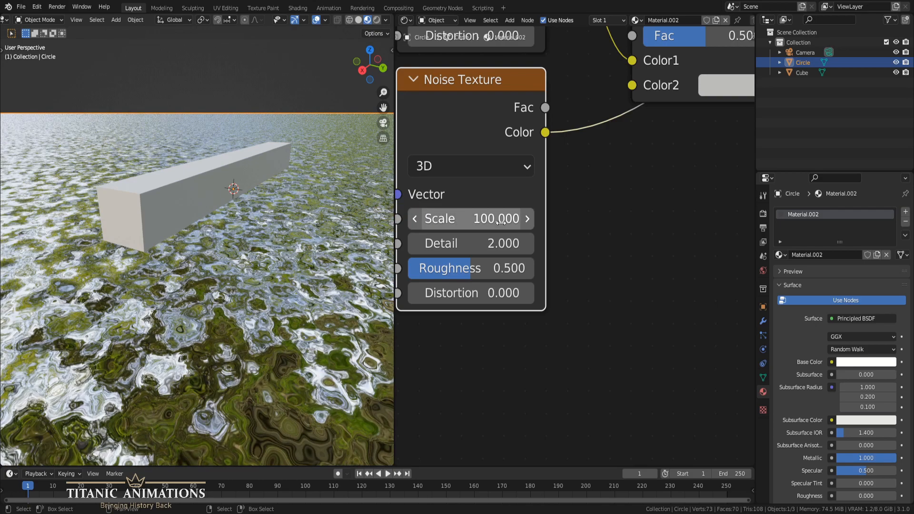
middle_click_drag(536, 354, 630, 308)
mouse_move(591, 194)
left_mouse_down()
mouse_move(657, 194)
mouse_move(571, 194)
mouse_move(592, 193)
left_mouse_up()
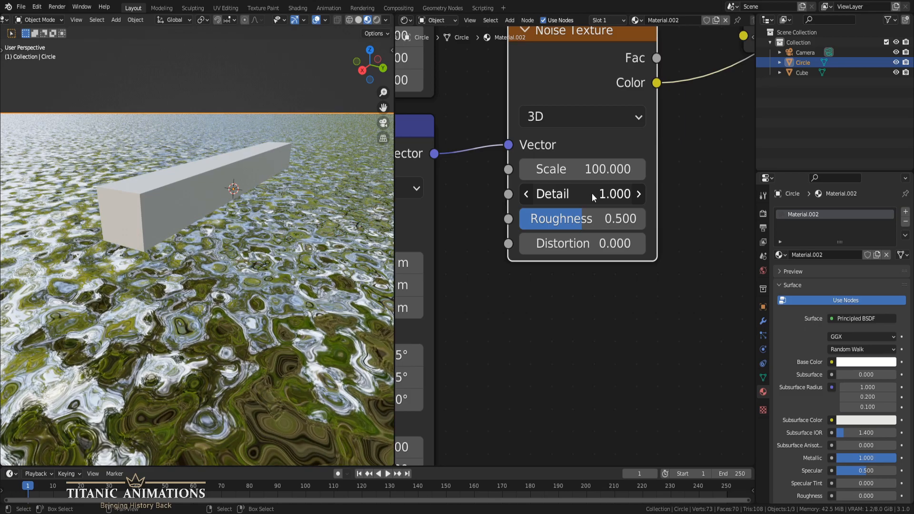
Step: Set the lower Mapping node's Scale to 400 on X, Y and Z
middle_click_drag(514, 366, 626, 304)
left_click_drag(512, 367, 509, 412)
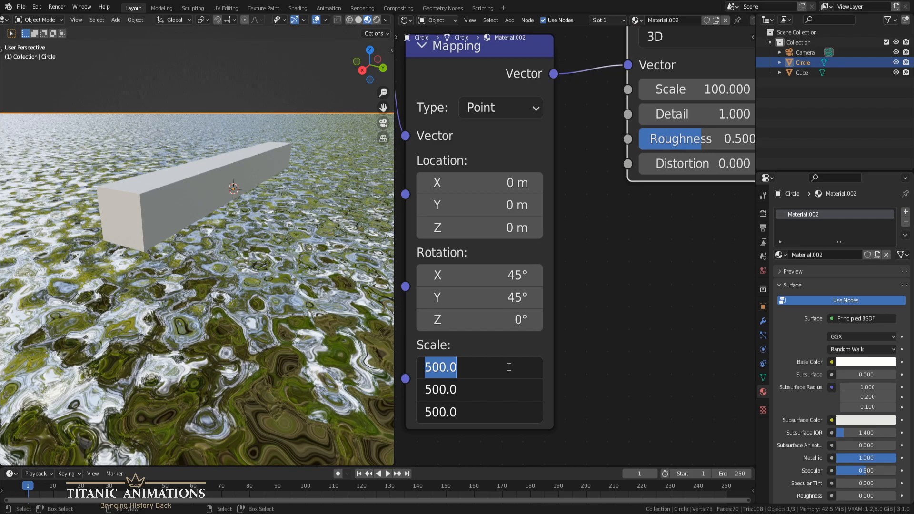
type("400")
key("Return")
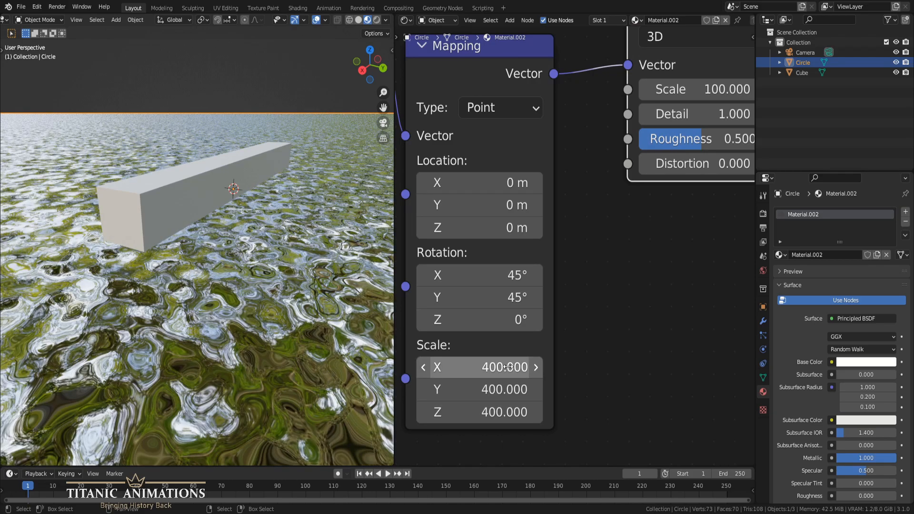
Step: Reconnect the lower Noise Texture's Color to the Mix node's Color2 and the Mix Color output to the Bump node's Normal input
middle_click_drag(595, 282, 462, 437)
middle_click_drag(664, 195, 606, 249)
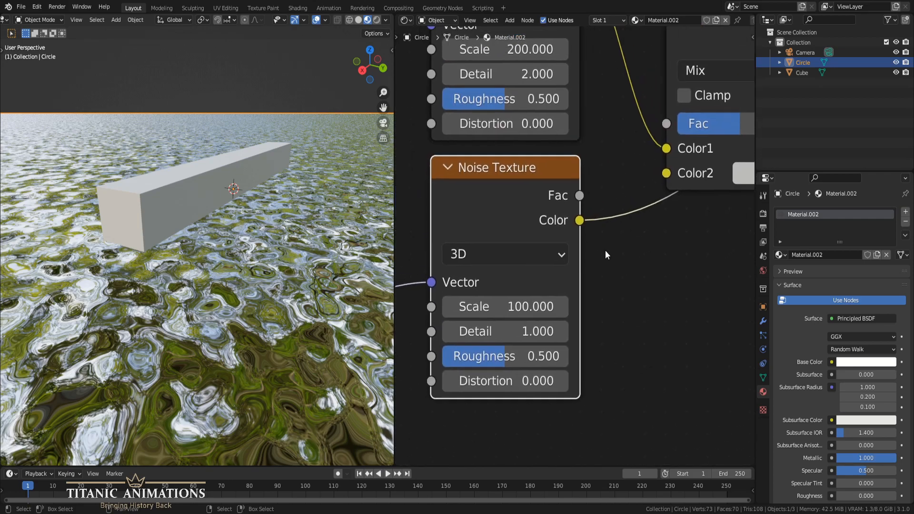
left_click_drag(581, 219, 668, 171)
scroll(663, 215, "down", 3)
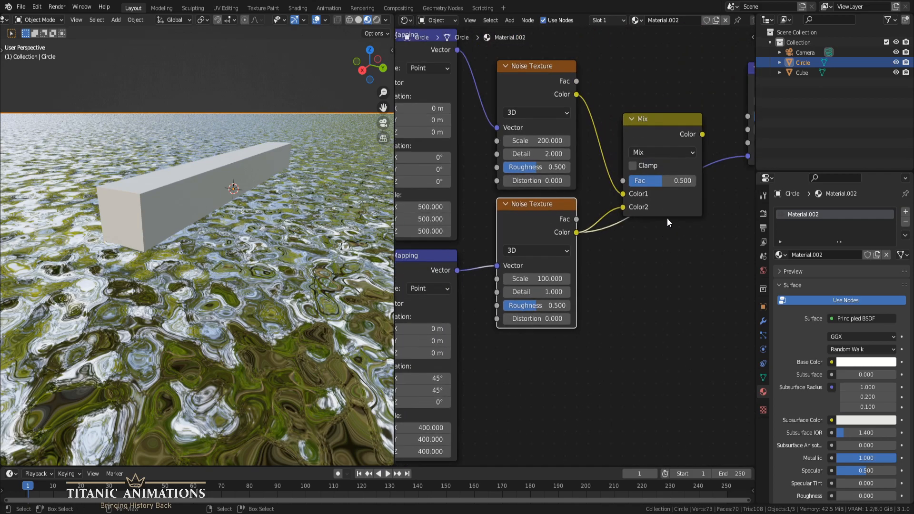
middle_click_drag(711, 186, 644, 200)
left_click_drag(635, 148, 681, 170)
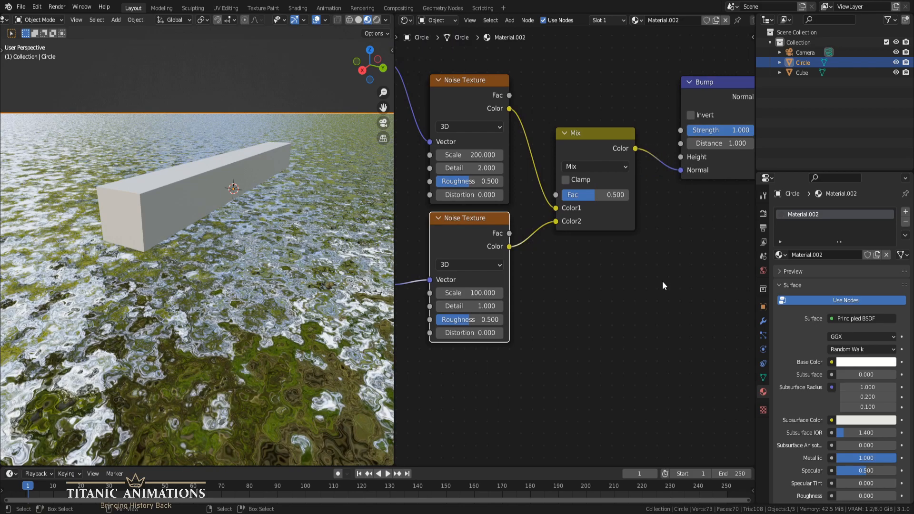
Step: Keyframe the Location of both Mapping nodes at frame 1
middle_click_drag(538, 338, 681, 327)
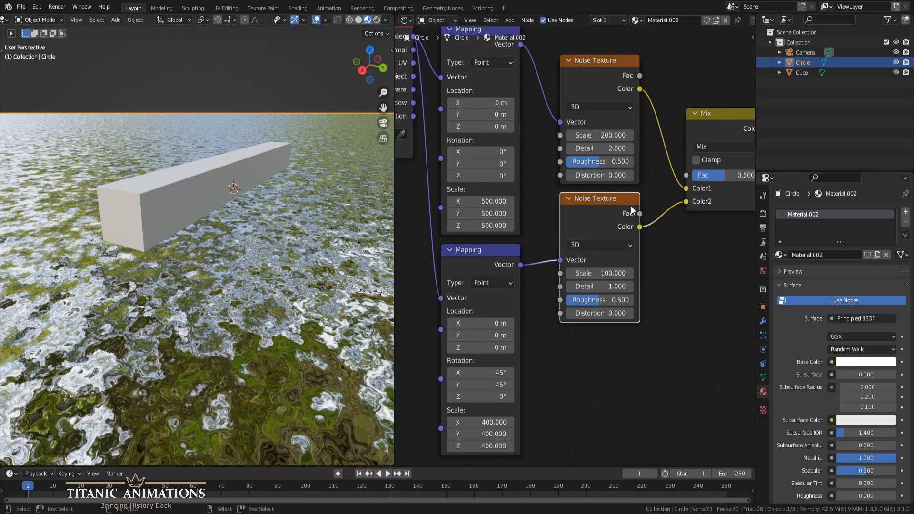
scroll(547, 247, "down", 2)
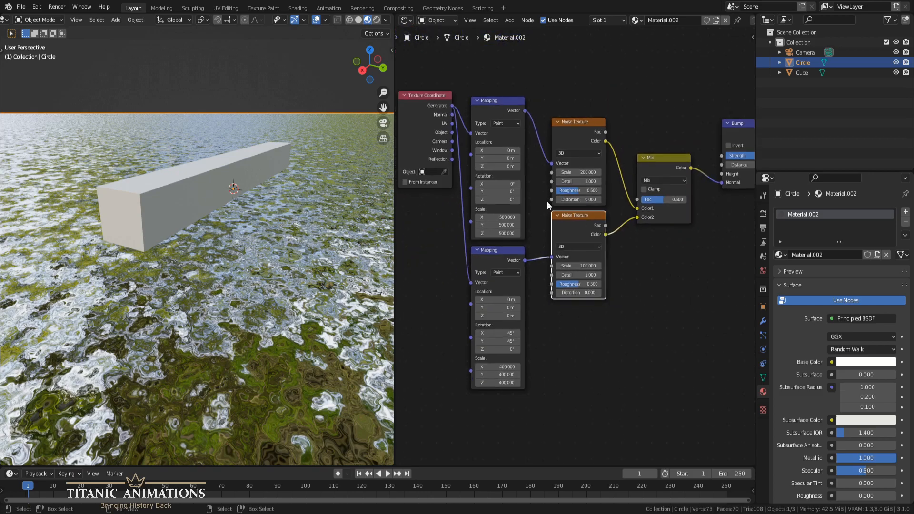
scroll(493, 152, "up", 3)
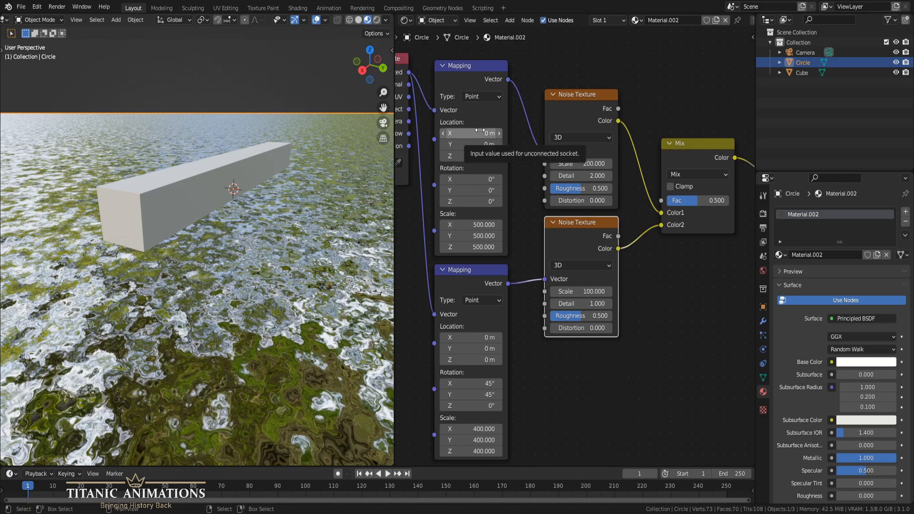
key("i")
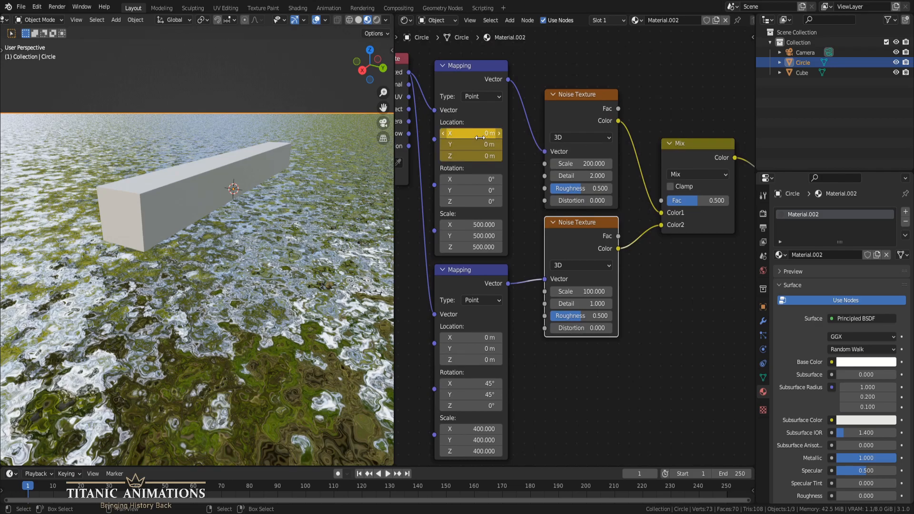
key("i")
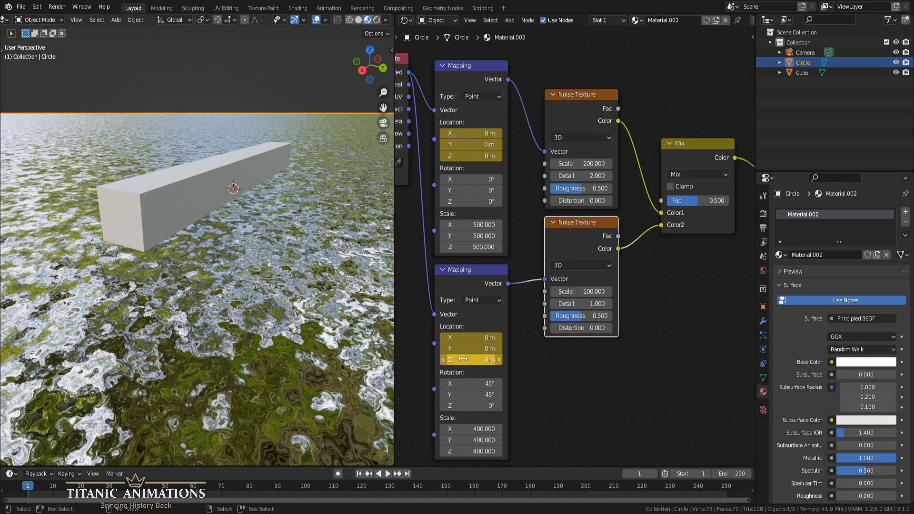
Step: Go to frame 240, set the animation's end frame to 239, and keyframe the Location of both Mapping nodes there
left_click(640, 473)
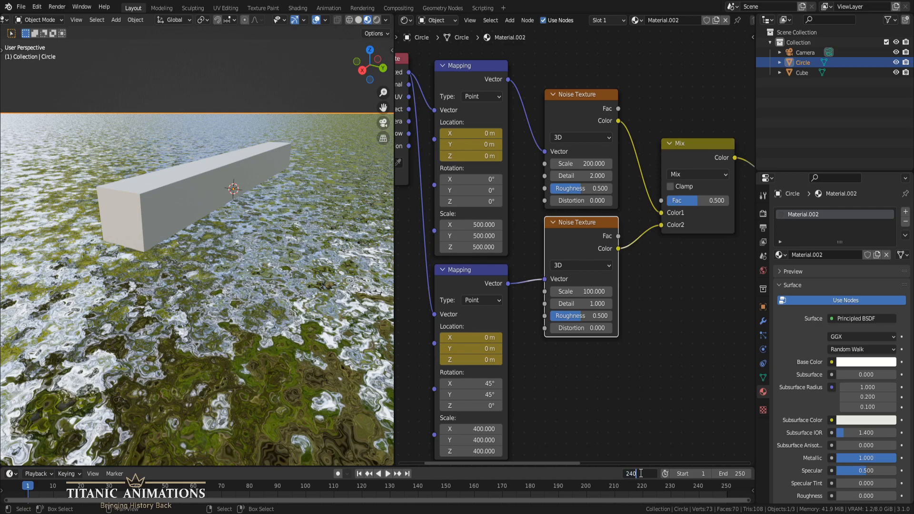
type("240")
key("Return")
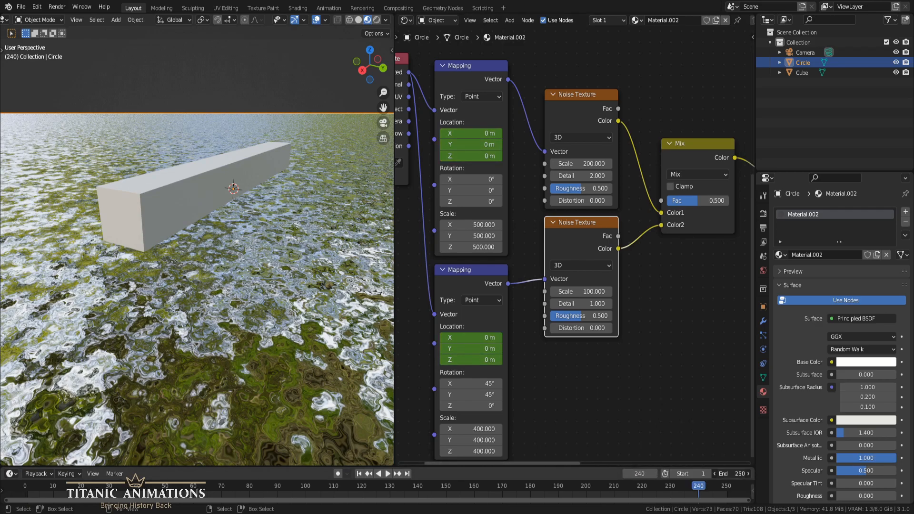
left_click(722, 474)
type("240")
key("Return")
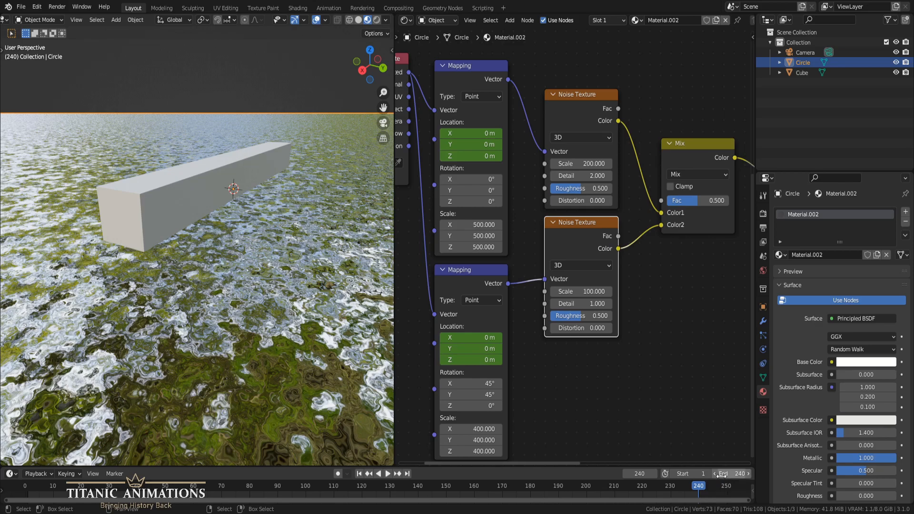
left_click(715, 473)
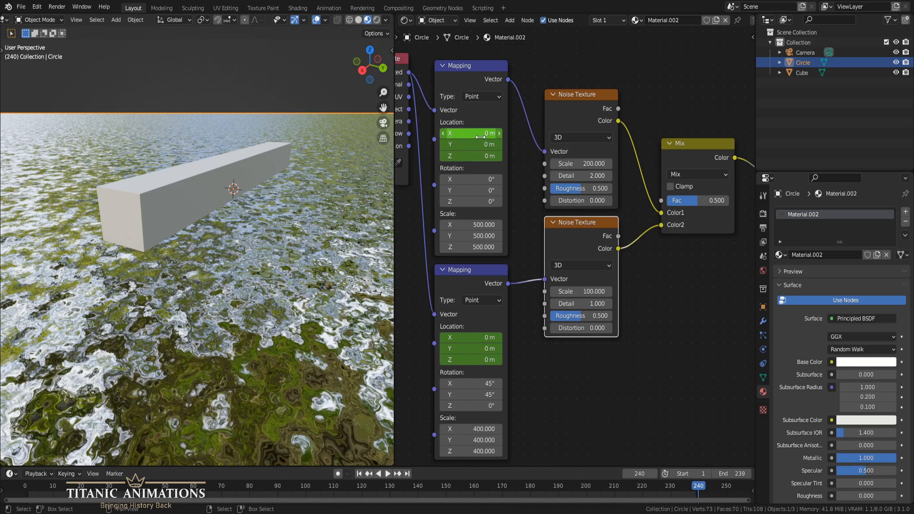
key("i")
key("i")
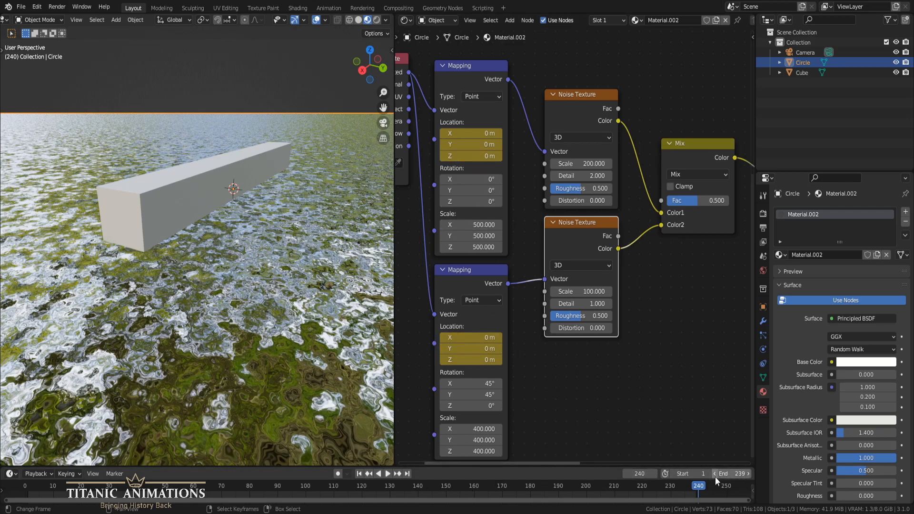
Step: At frame 120, set the upper Mapping node's Location X and Y to 0.01 m and keyframe it
left_click(362, 485)
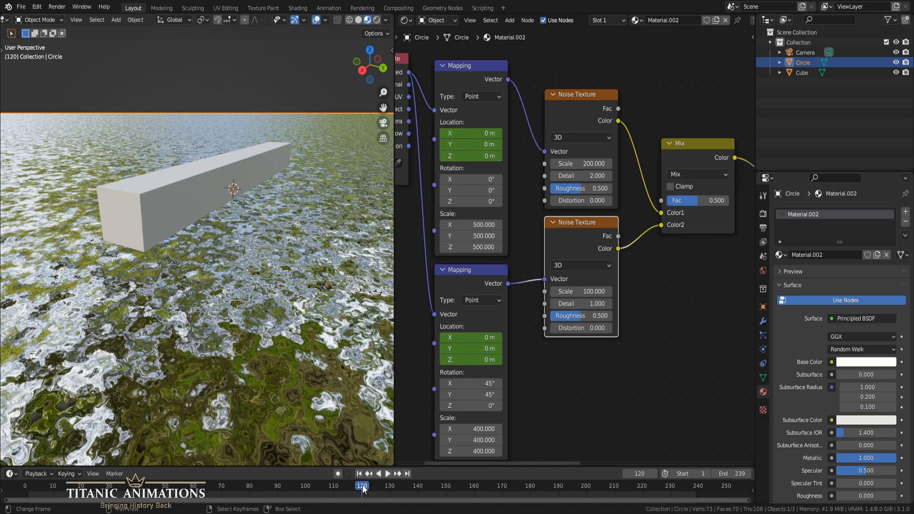
left_click(481, 134)
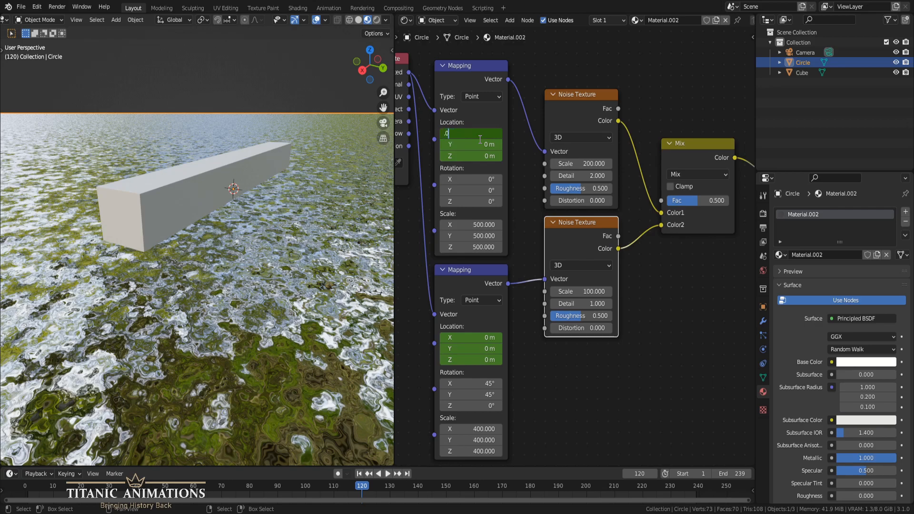
type(".01")
key("Tab")
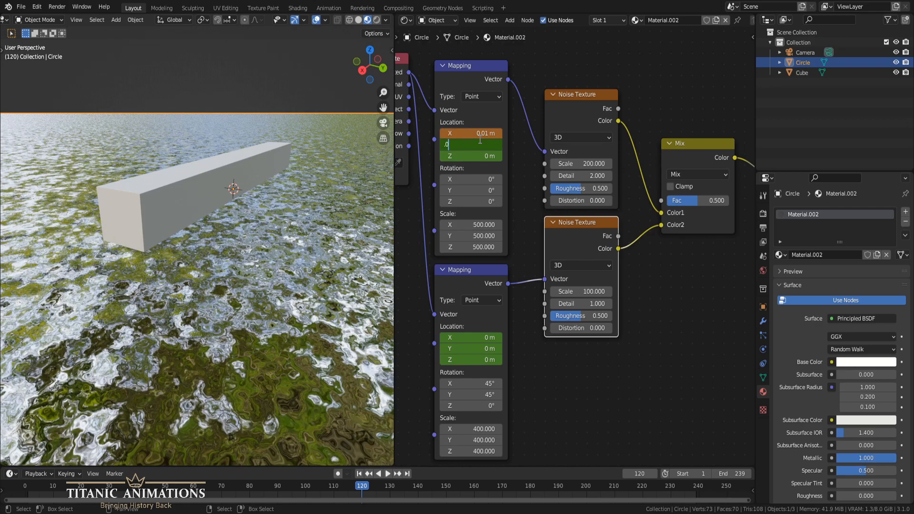
key("Return")
key("i")
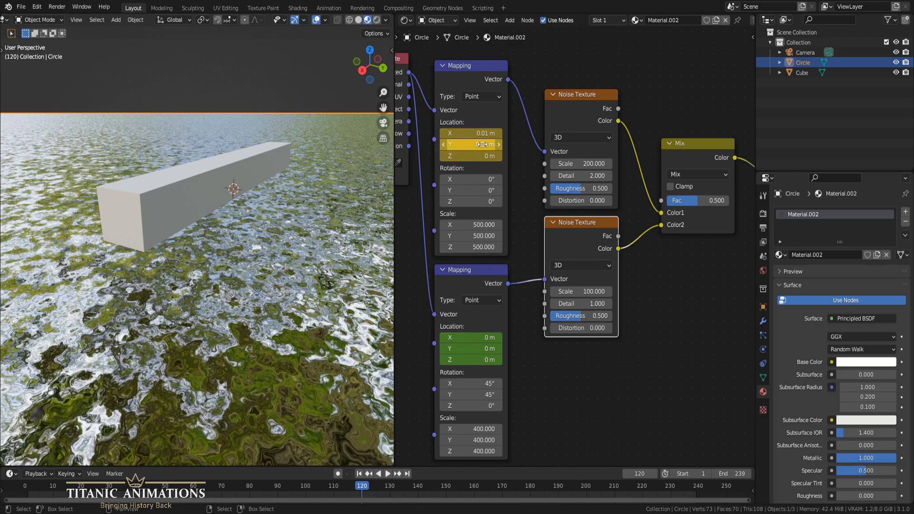
Step: Set the lower Mapping node's Location X and Y to -0.01 m and keyframe it at frame 120
left_click(482, 337)
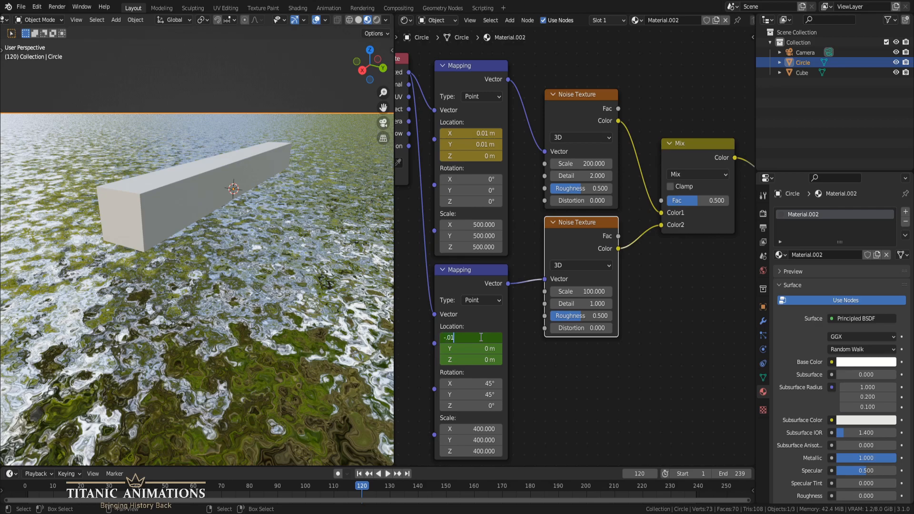
key("Tab")
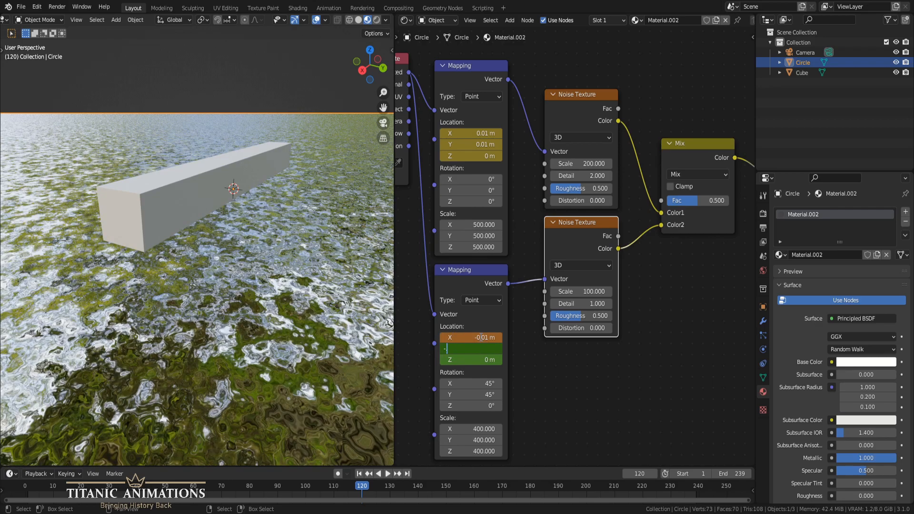
key("Return")
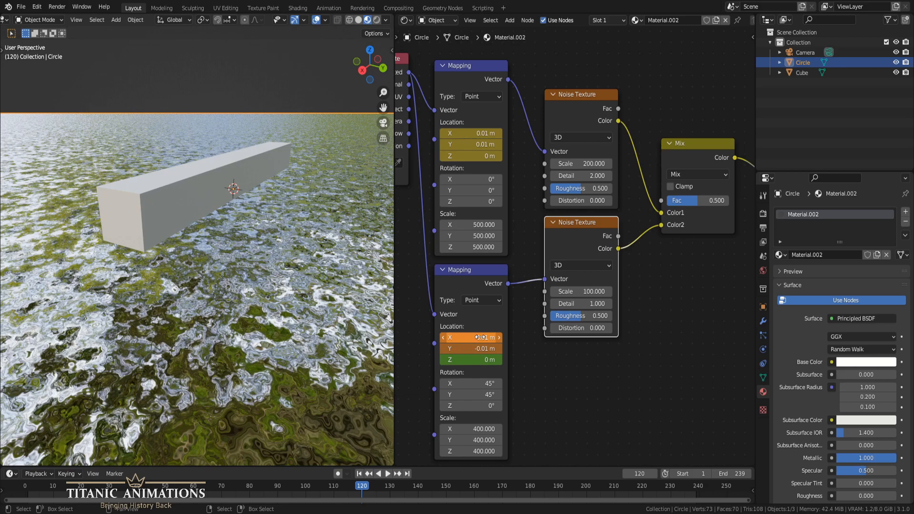
key("i")
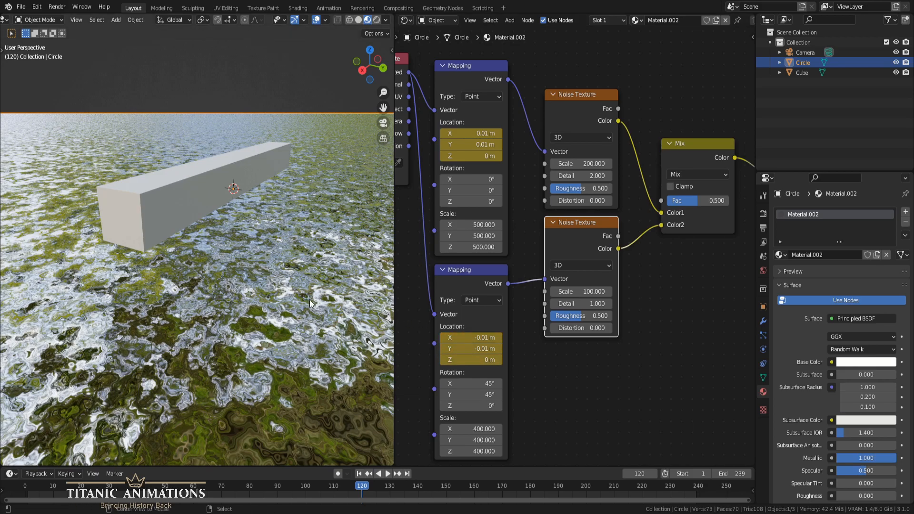
Step: Play the animation and examine the movement of the water surface from different angles, stopping playback when finished
key("space")
middle_click_drag(254, 295, 261, 288)
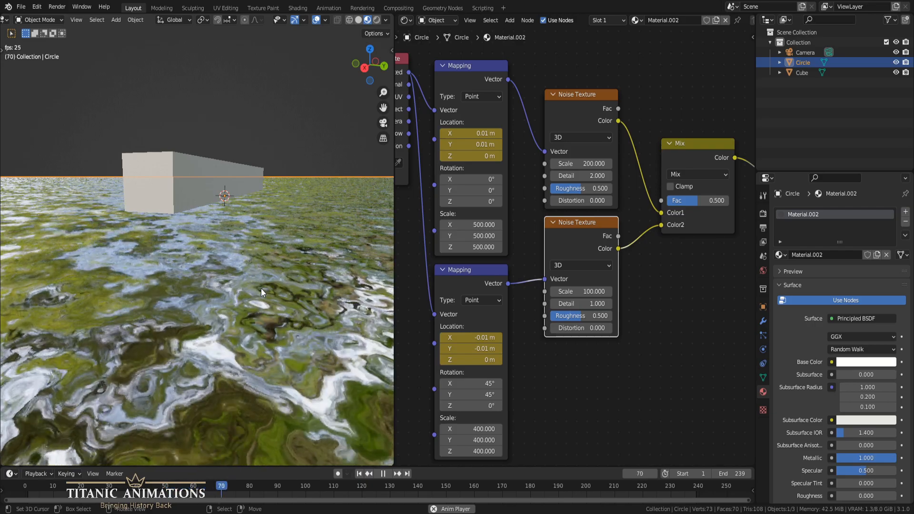
mouse_move(261, 289)
middle_mouse_down()
mouse_move(287, 283)
mouse_move(277, 289)
middle_mouse_up()
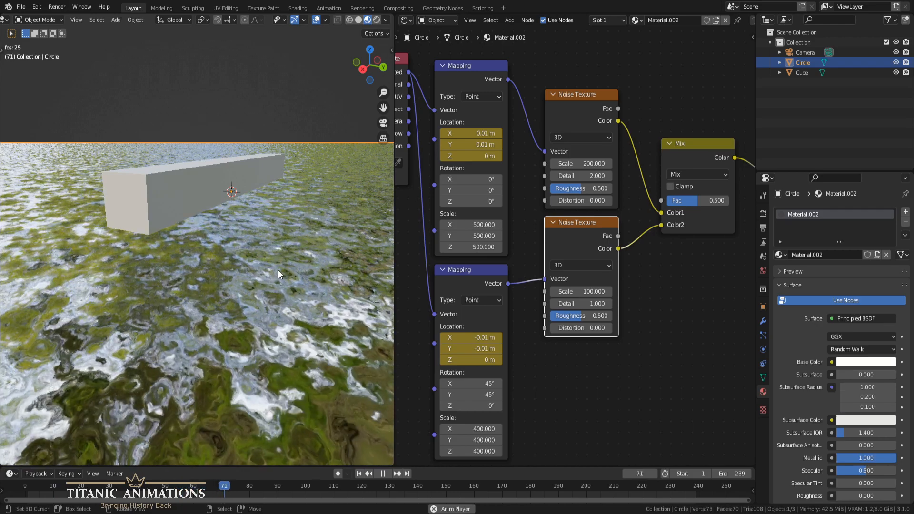
key("space")
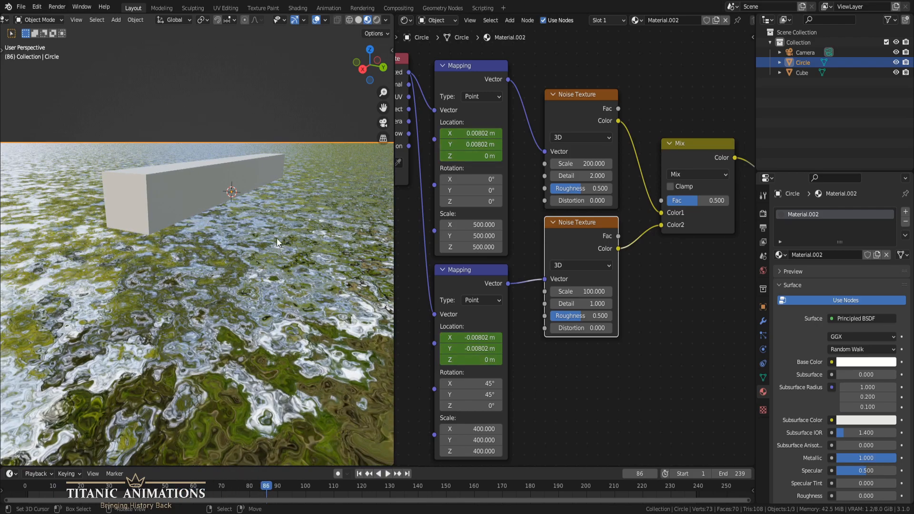
Step: At frame 120, set the upper Mapping node's Location X and Y to 0.1 m and keyframe the Location
left_click(453, 90)
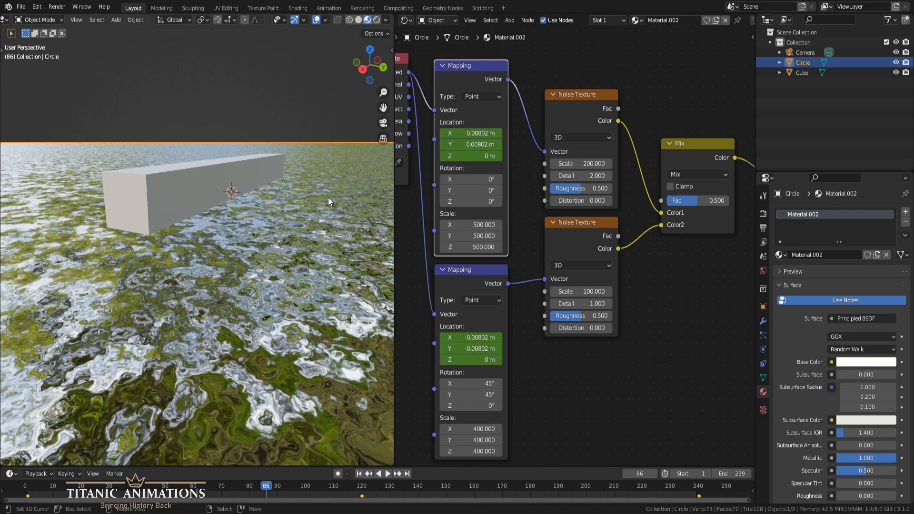
key("Up")
left_click(466, 133)
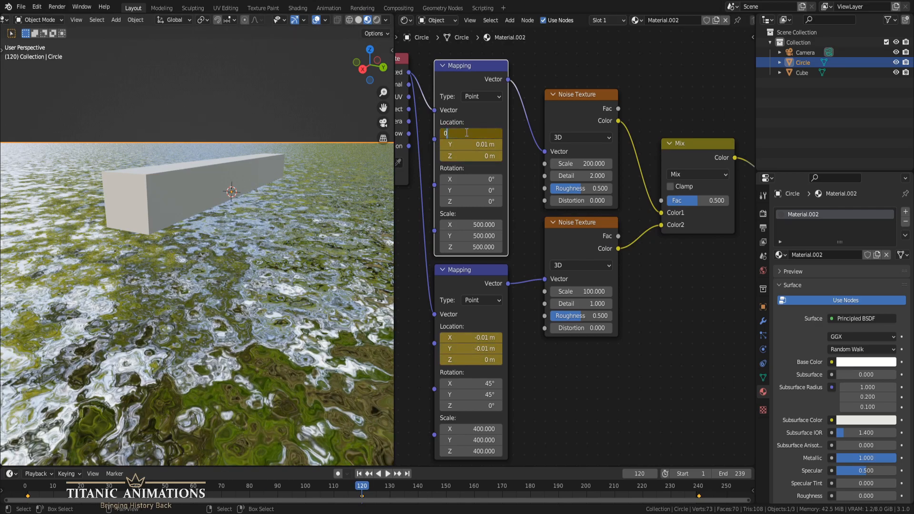
type(".12")
key("Tab")
type(".1")
key("Return")
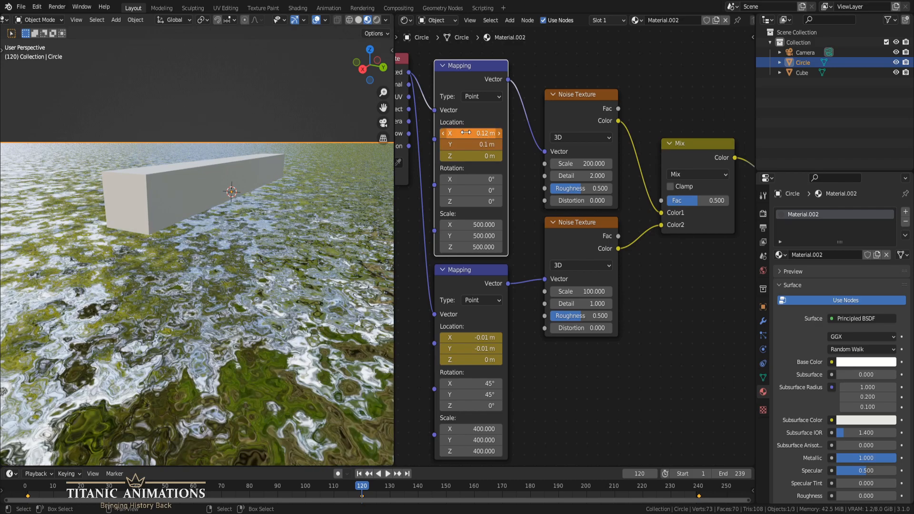
left_click(467, 132)
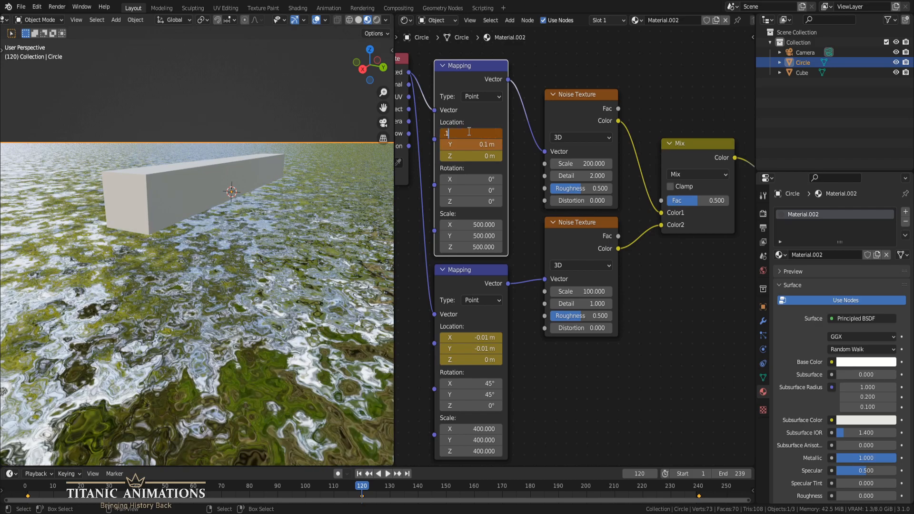
type(".1")
key("Return")
key("i")
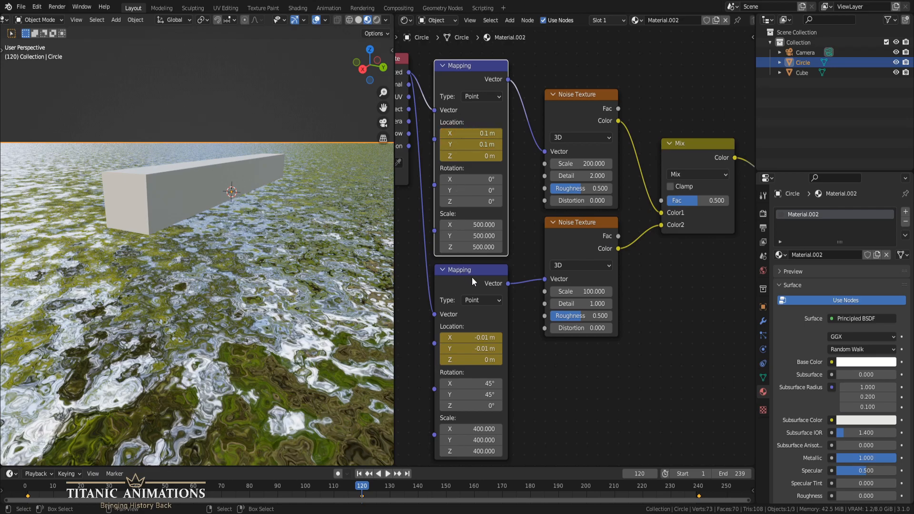
Step: Set the lower Mapping node's Location X, Y and Z to -0.01 m and delete the single Z keyframe at frame 120
left_click_drag(480, 334, 481, 361)
type("-0.01")
key("Return")
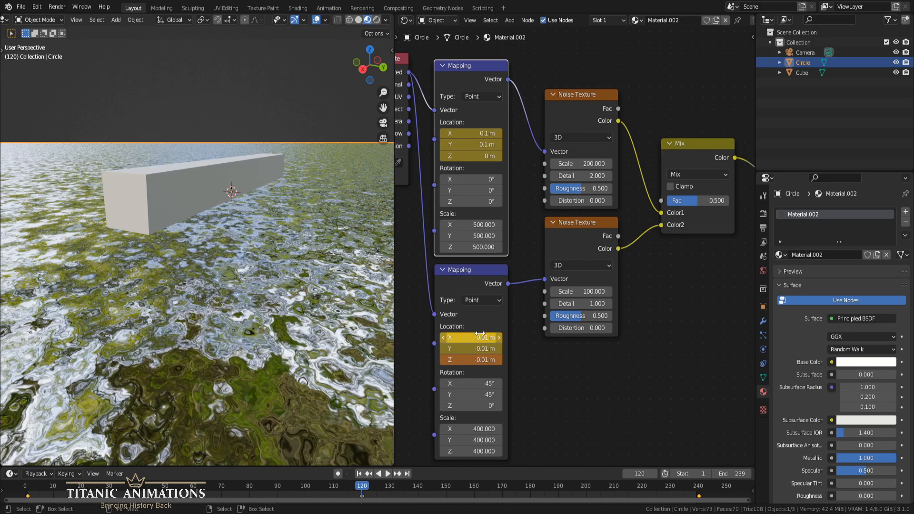
key("i")
right_click(491, 361)
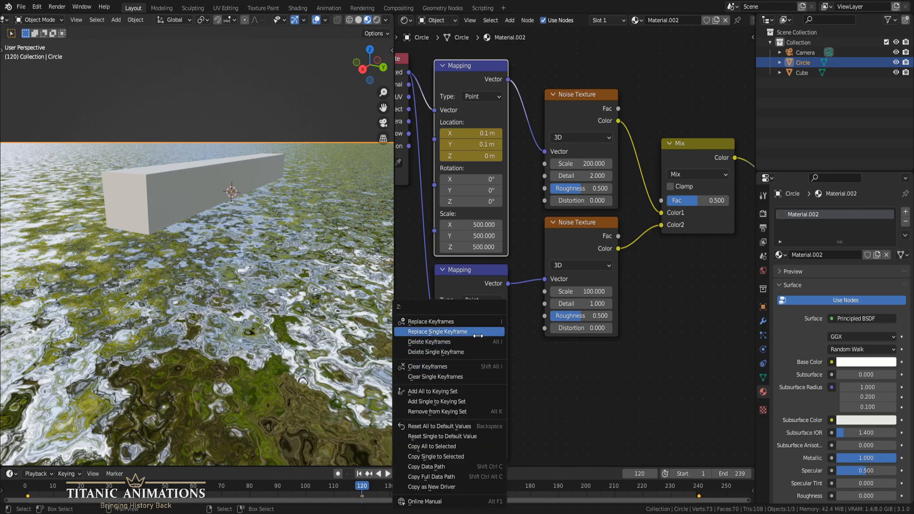
left_click(478, 351)
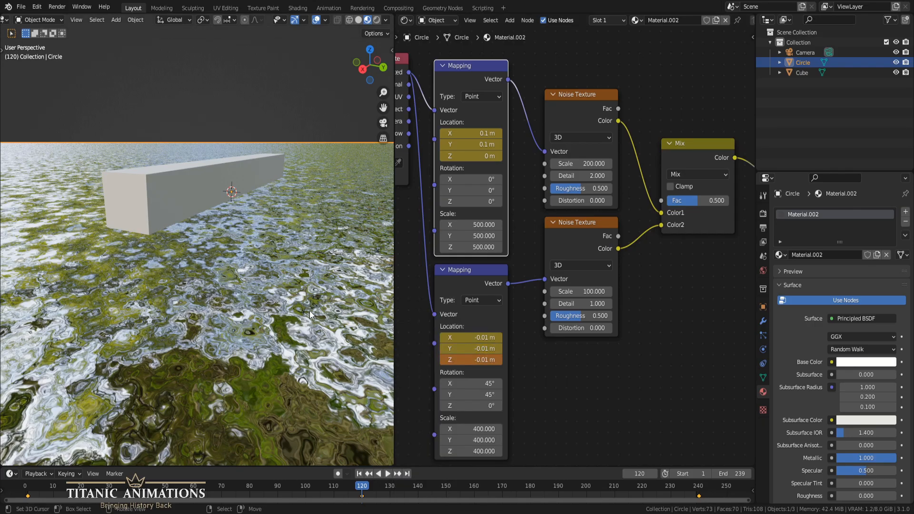
Step: Play the animation and examine the water's movement in perspective and from directly above
key("space")
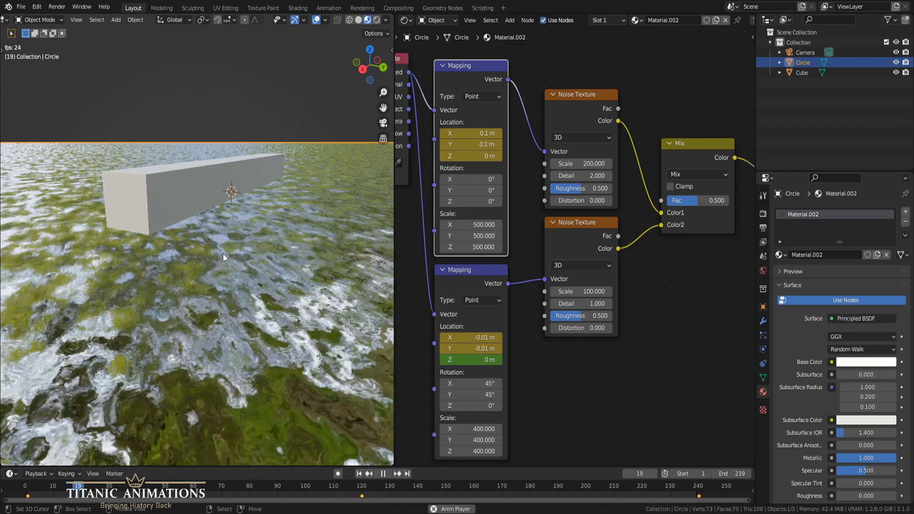
middle_click_drag(211, 253, 236, 267)
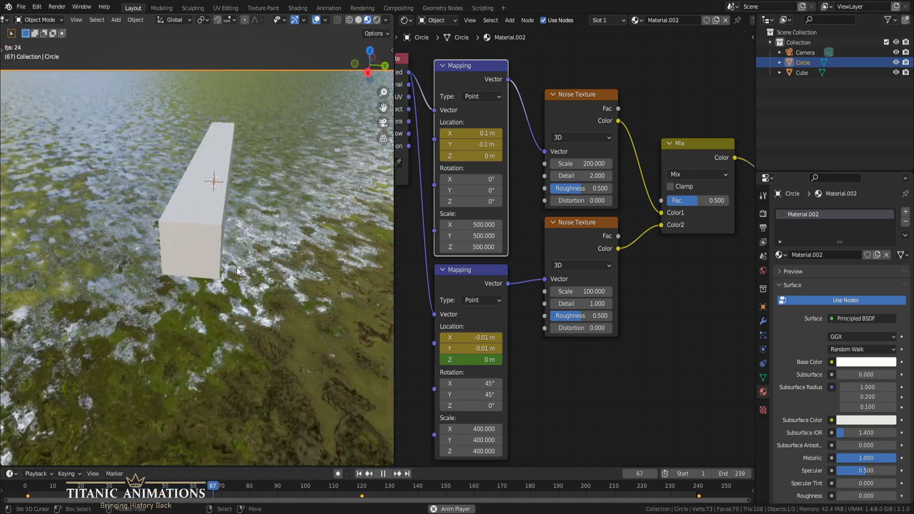
scroll(236, 267, "down", 5)
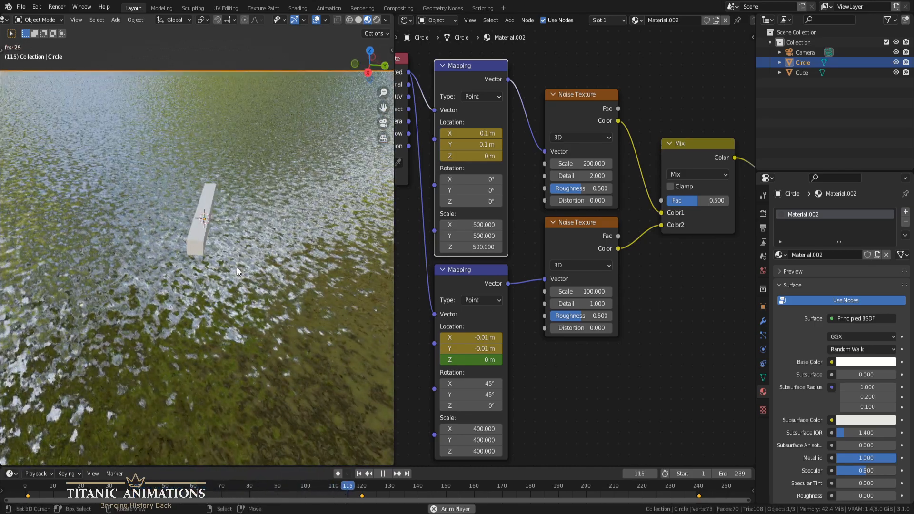
key("KP_7")
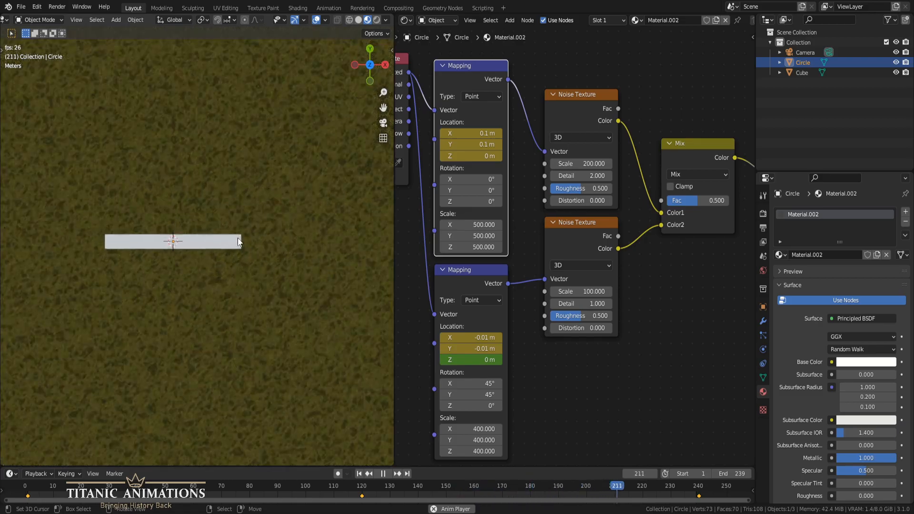
scroll(238, 241, "up", 5)
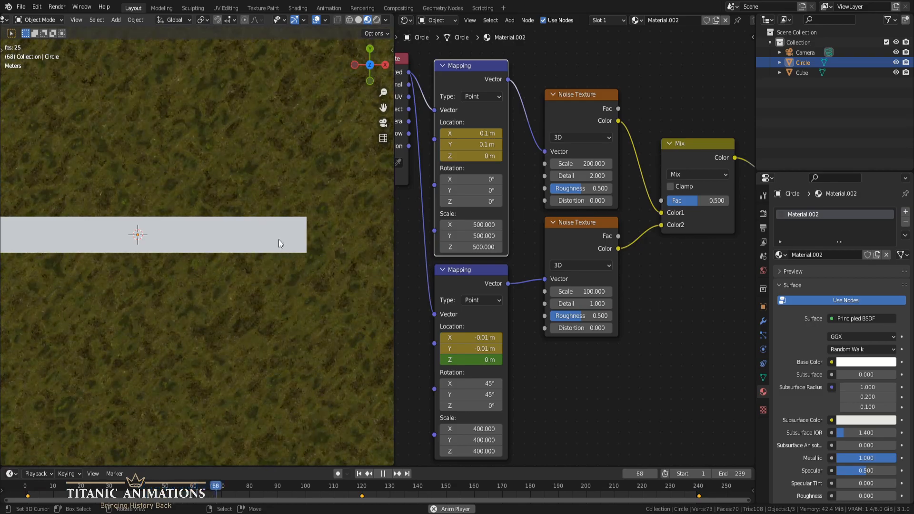
key("space")
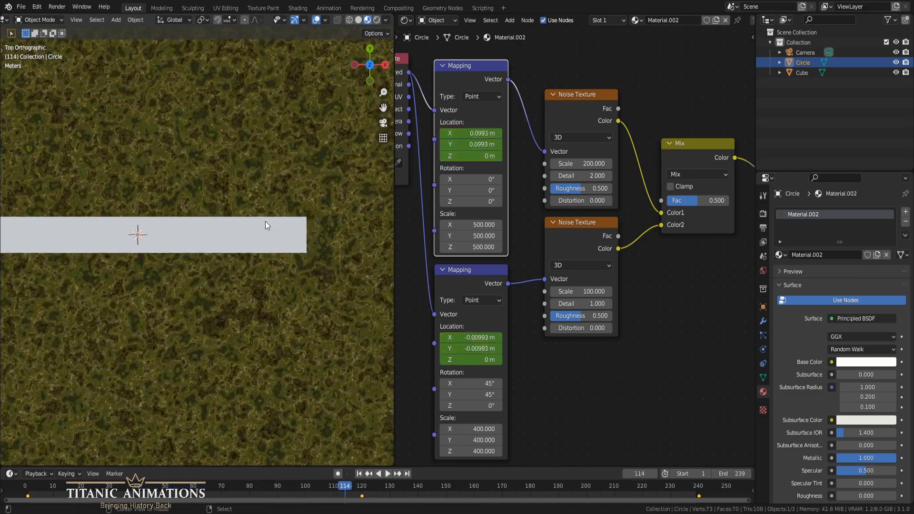
key("space")
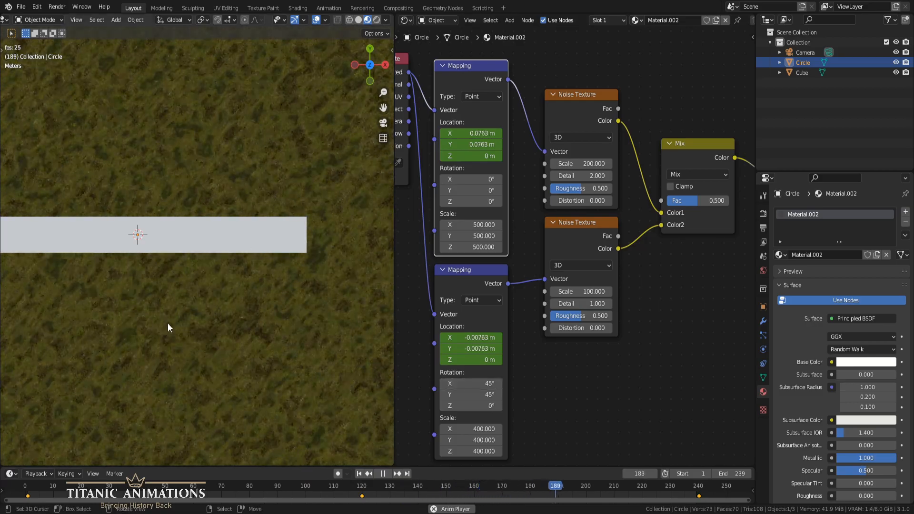
Step: Set the lower Mapping node's Rotation X and Y to 66°
left_click(466, 383)
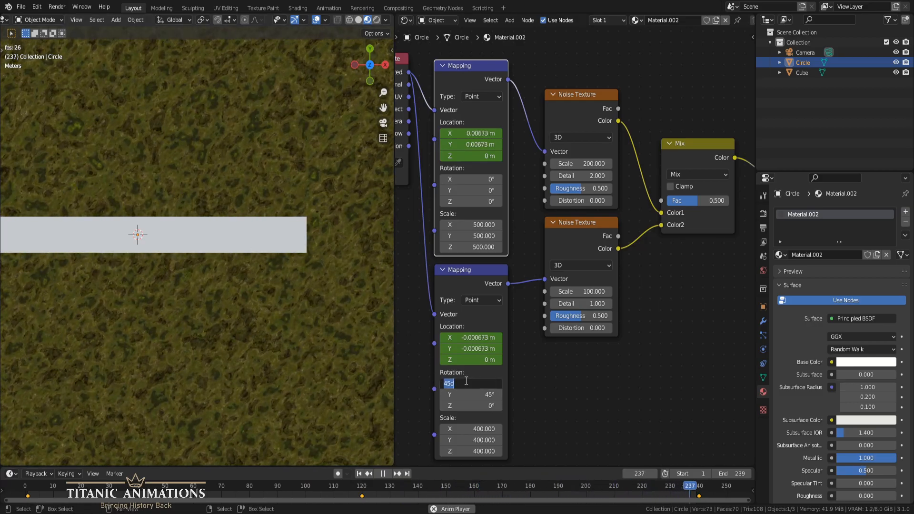
type("66")
key("Tab")
type("66")
key("Return")
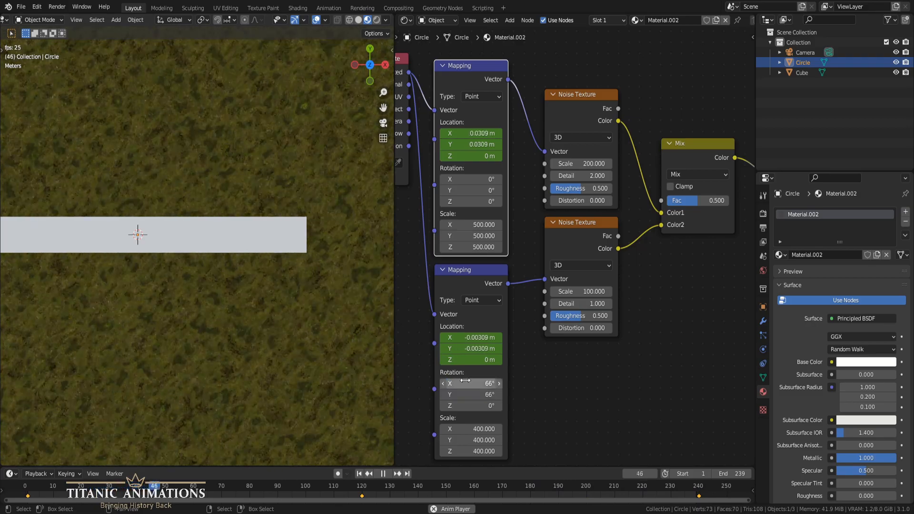
Step: Examine the rotated water pattern around the box from several low angles and stop the playback
middle_click_drag(305, 245, 237, 162)
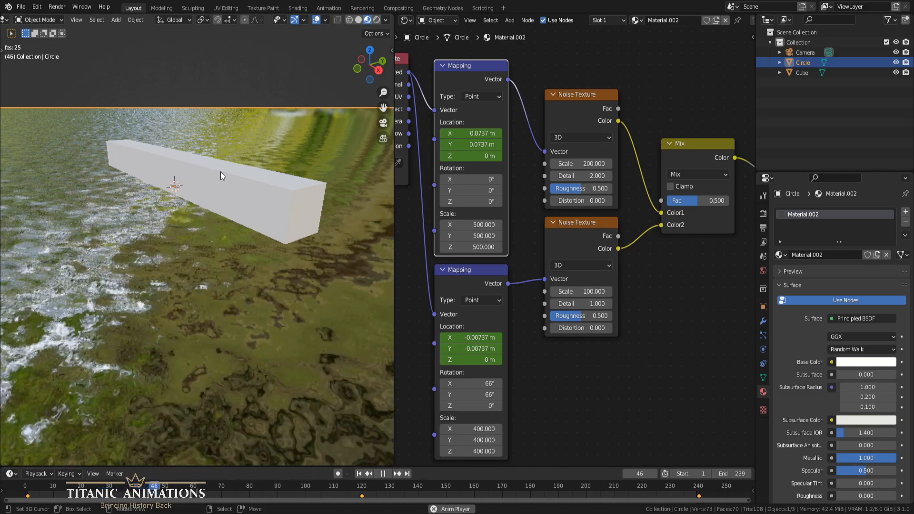
middle_click_drag(249, 257, 166, 258)
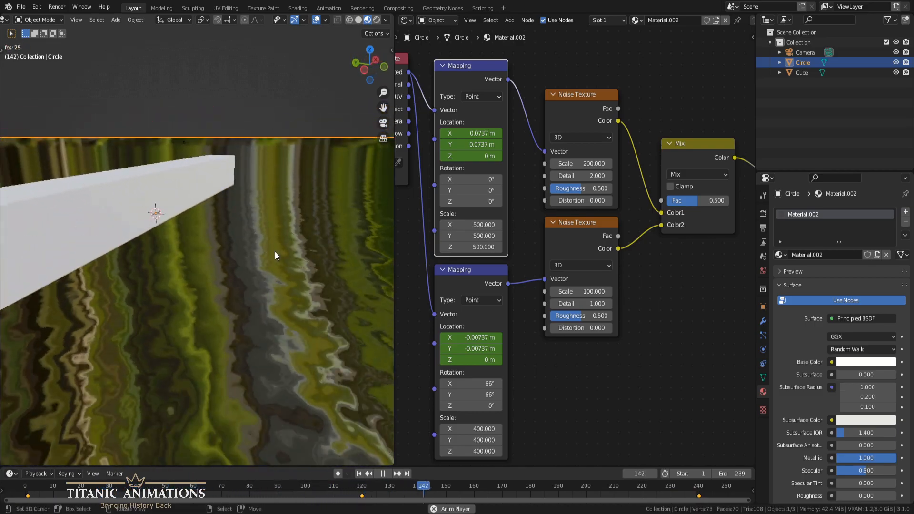
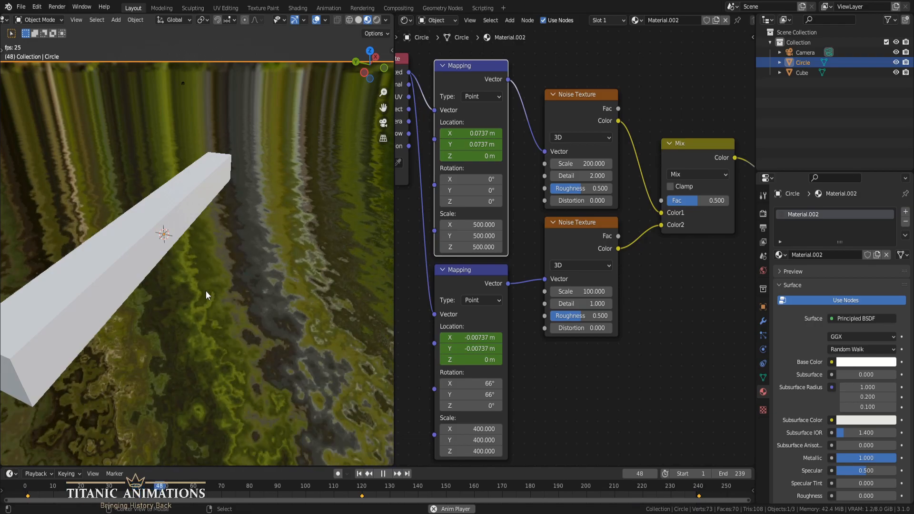
key("space")
middle_click_drag(222, 307, 225, 293)
middle_click_drag(139, 280, 245, 263)
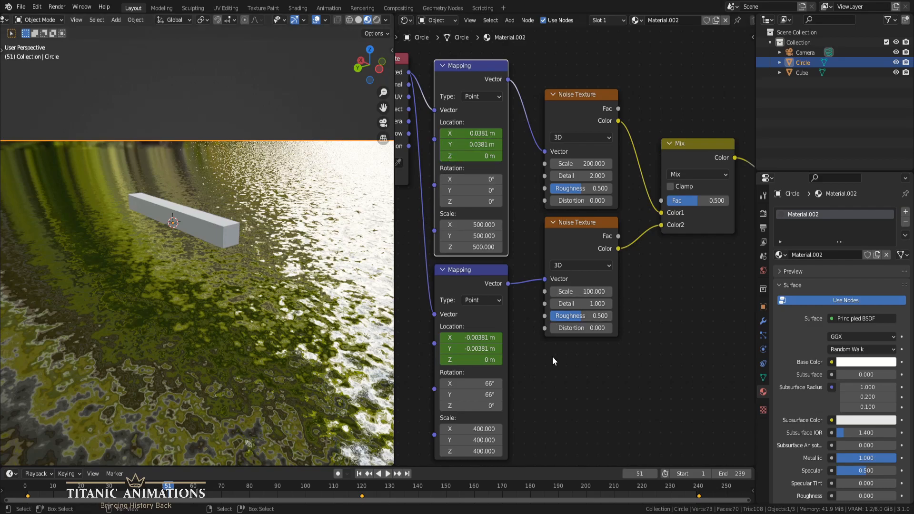
Step: Delete the Location keyframes of both Mapping nodes at frame 120
key("Up")
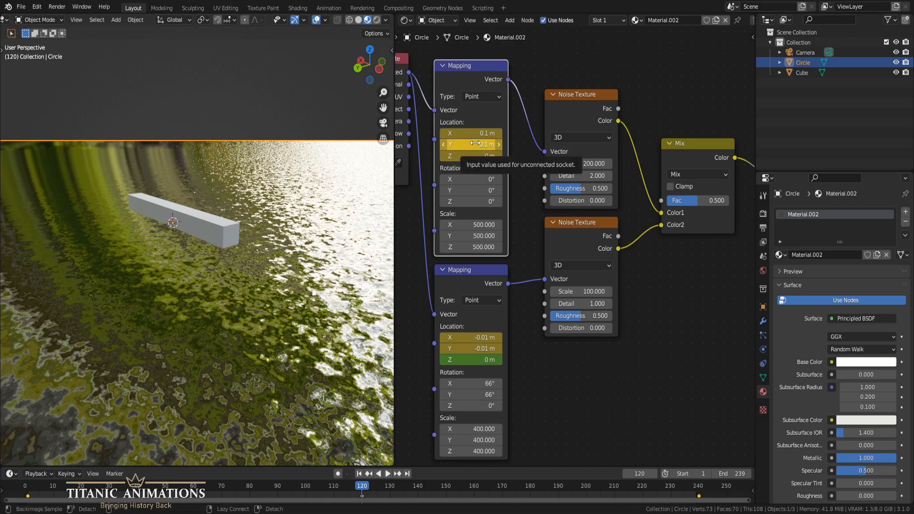
key("alt+i")
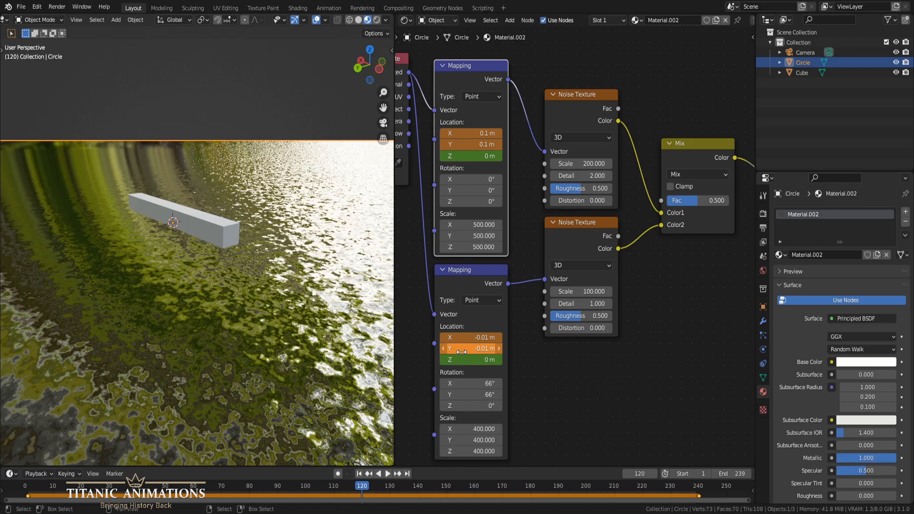
Step: At frame 240, set the upper Mapping node's Location X and Y to 0.01 m and keyframe the Location
key("Up")
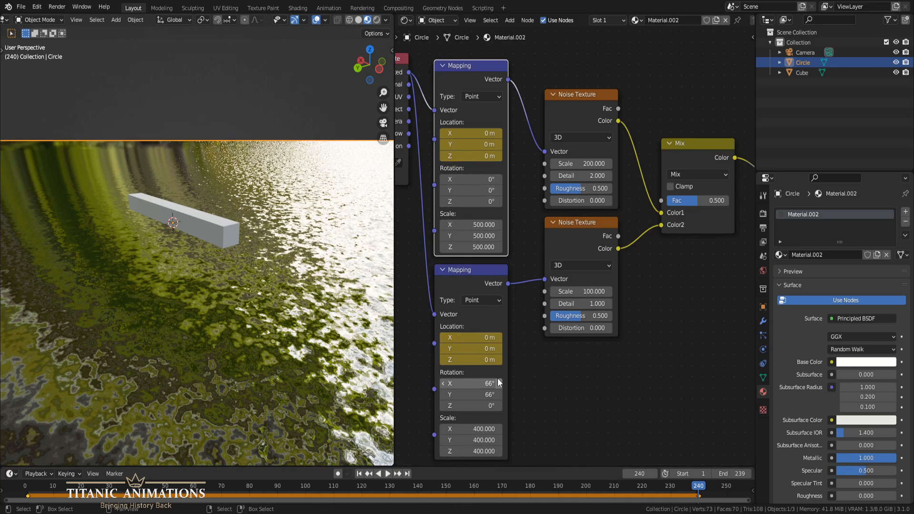
scroll(617, 499, "down", 6)
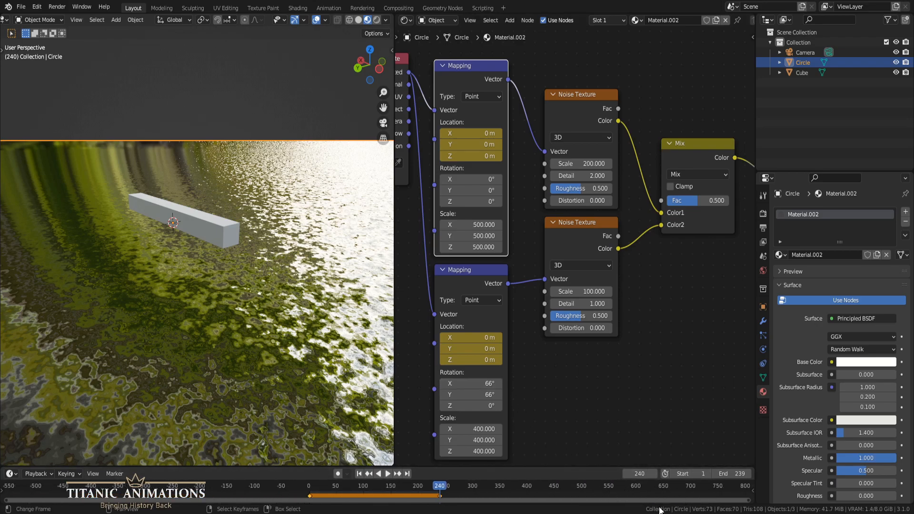
scroll(650, 501, "up", 5)
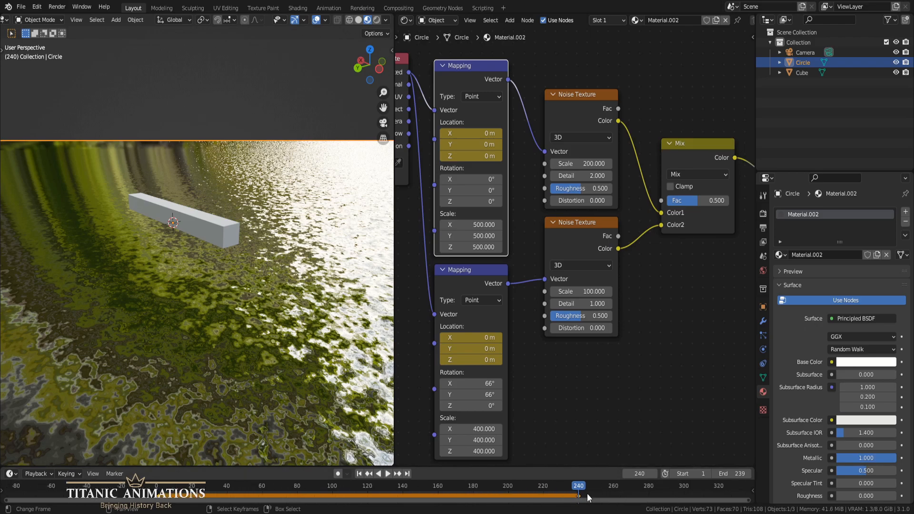
scroll(589, 496, "up", 2)
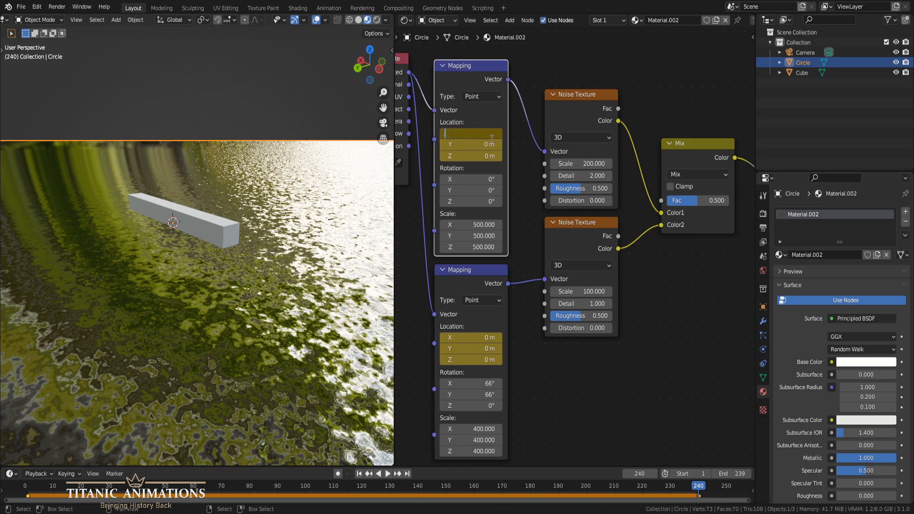
type("1")
key("Tab")
type(".01")
key("Return")
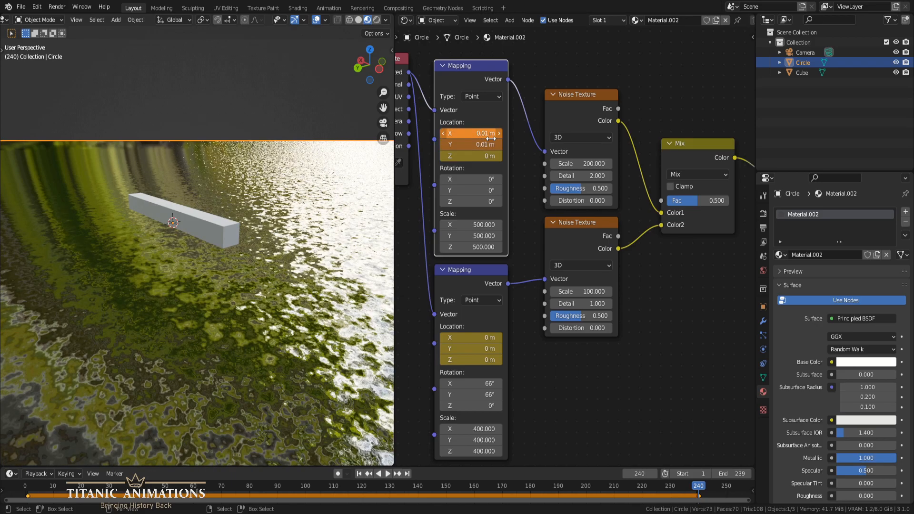
key("i")
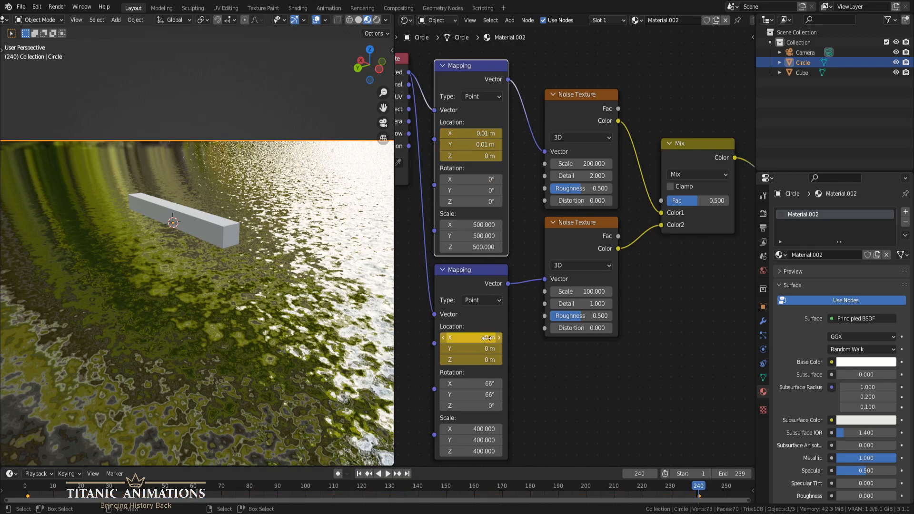
Step: Set the lower Mapping node's Location X and Y to 0.01 m and keyframe it at frame 240
left_click(489, 332)
type(".01")
key("Return")
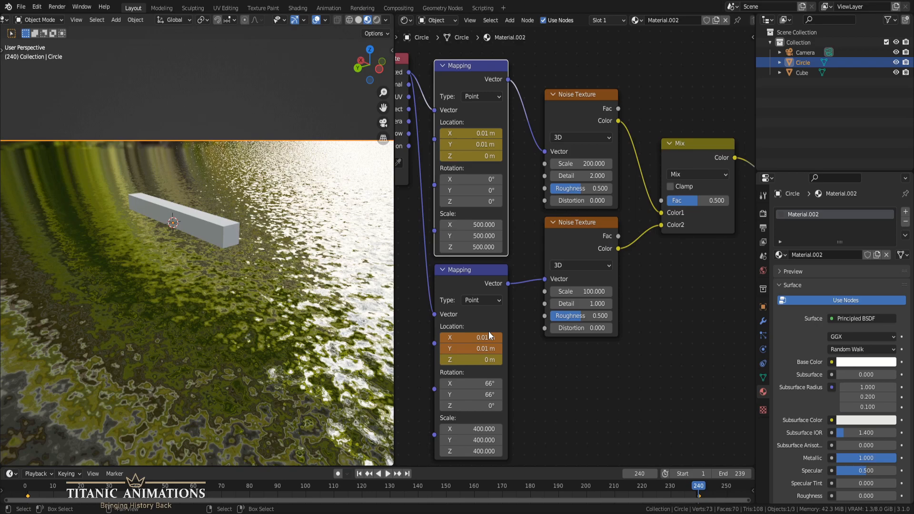
key("i")
Step: Play the animation to check the water's movement up close, and select both Mapping nodes
key("space")
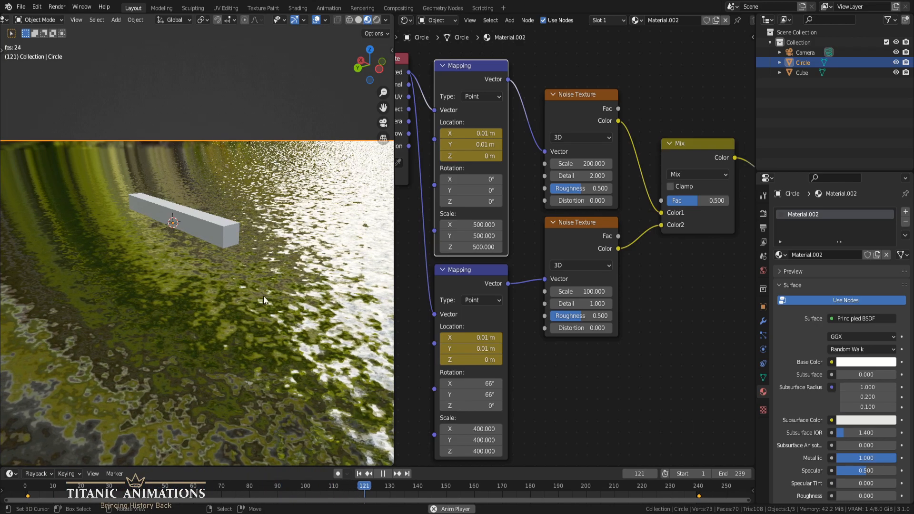
scroll(269, 288, "up", 2)
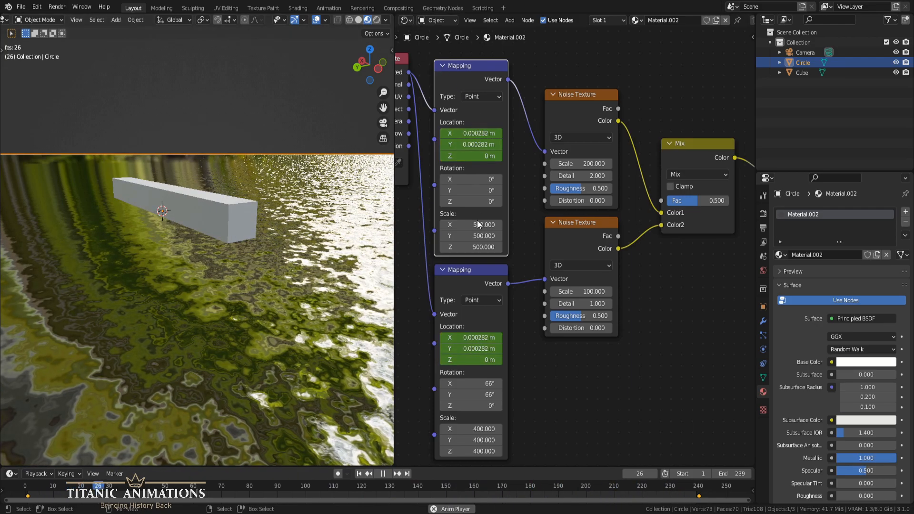
left_click(467, 276, "shift")
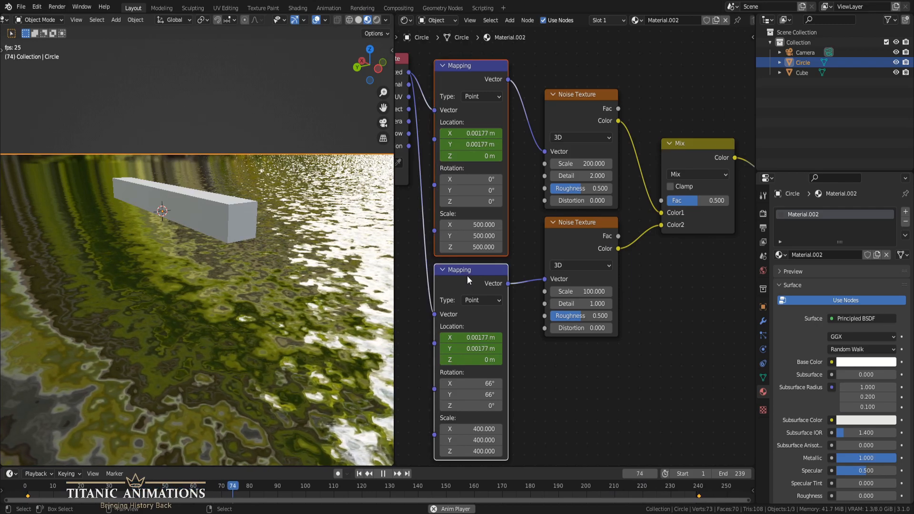
left_click(461, 75)
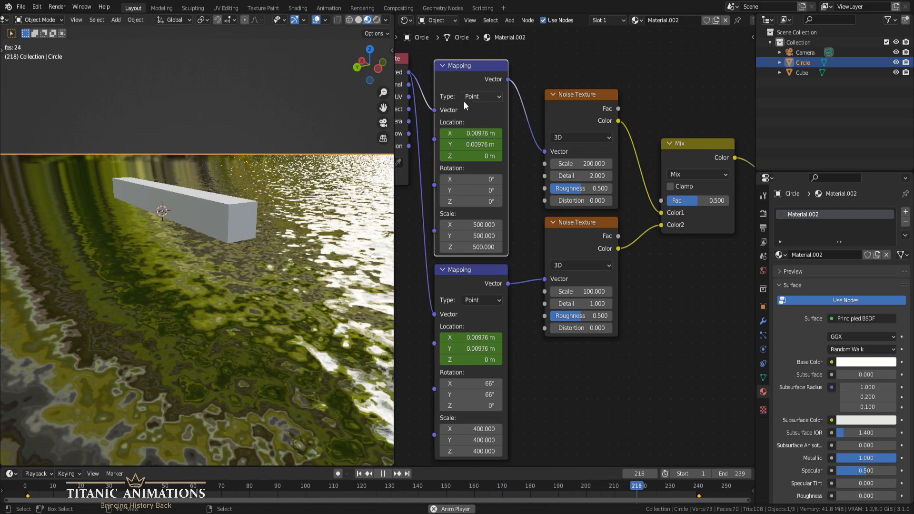
left_click(487, 276, "shift")
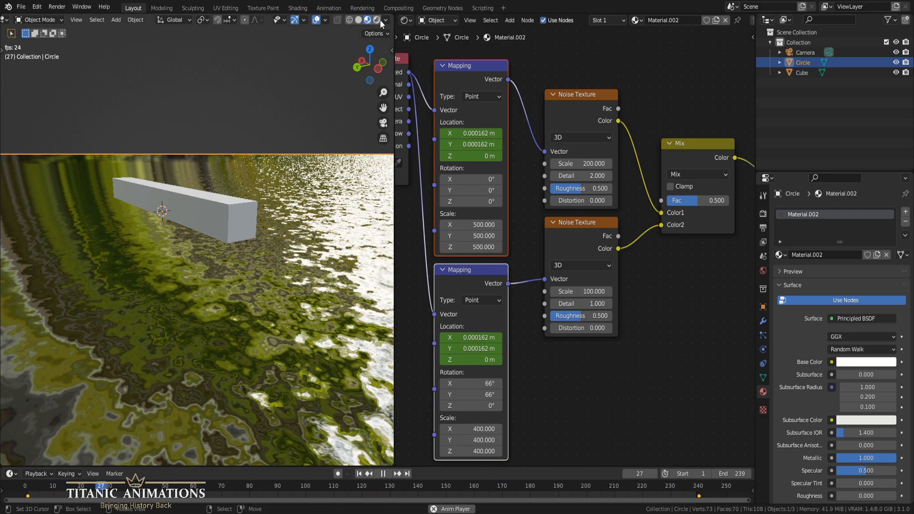
Step: Switch the node editor area to the Graph Editor, expand Material.002's Shader Nodetree channels, frame all curves and widen the channel list
left_click(404, 20)
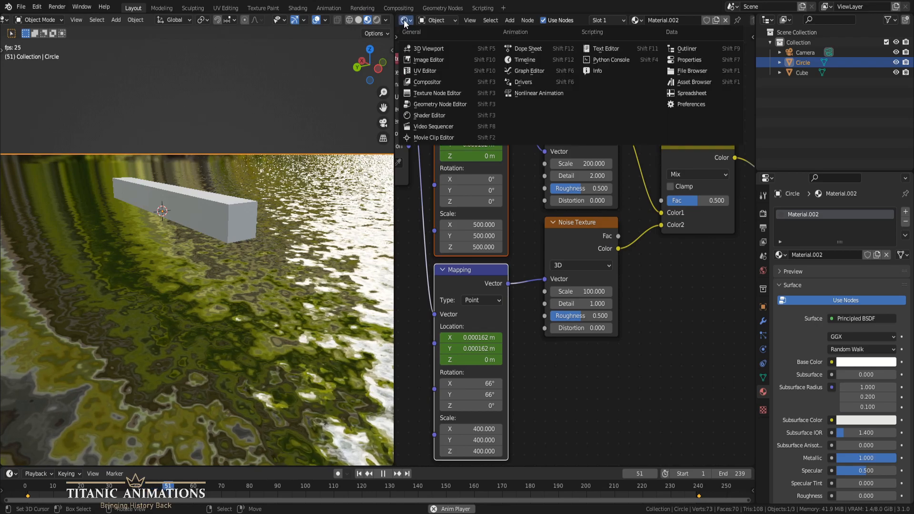
left_click(523, 69)
left_click(402, 51)
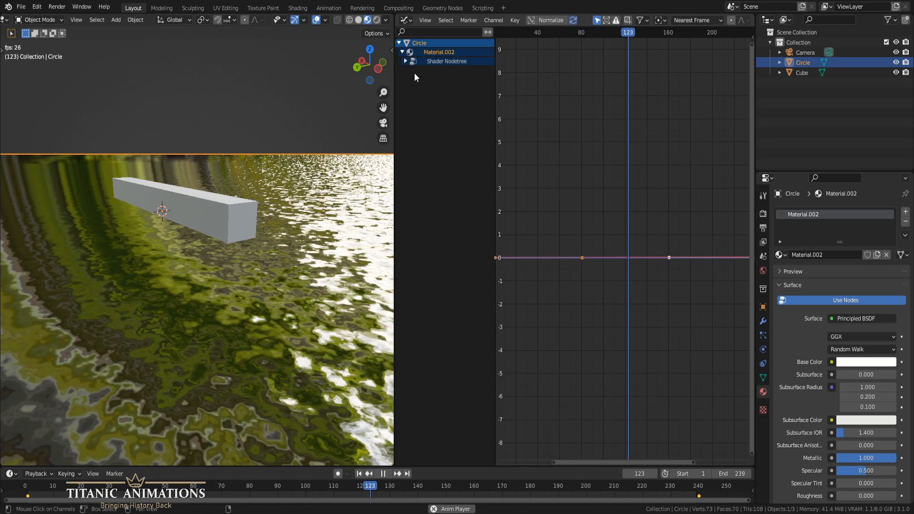
left_click(405, 61)
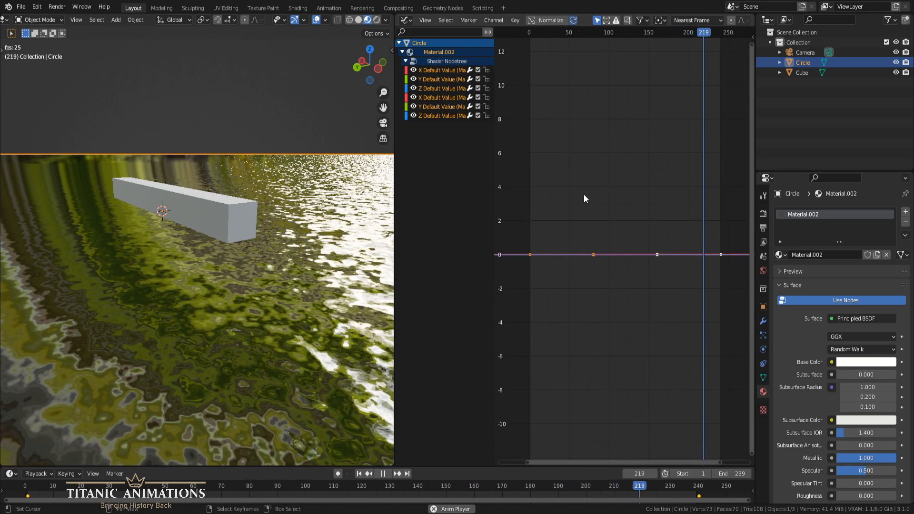
key("Home")
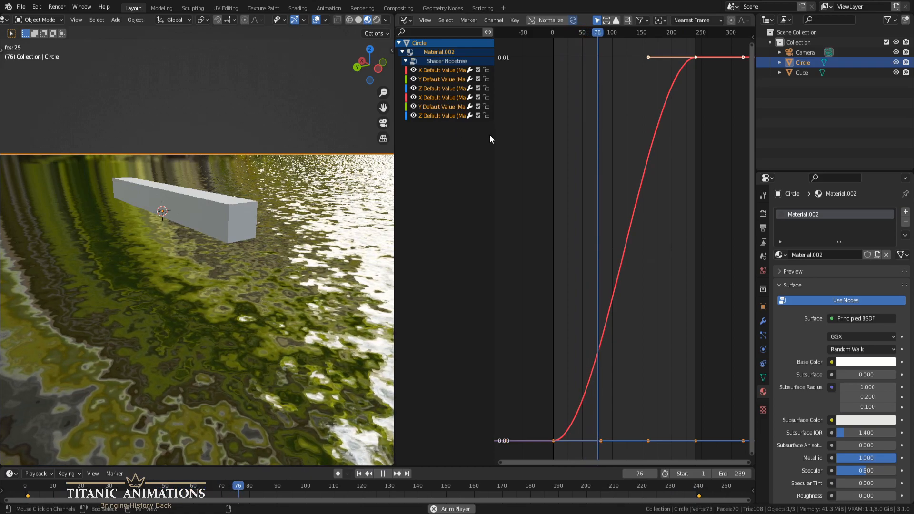
left_click_drag(493, 135, 549, 138)
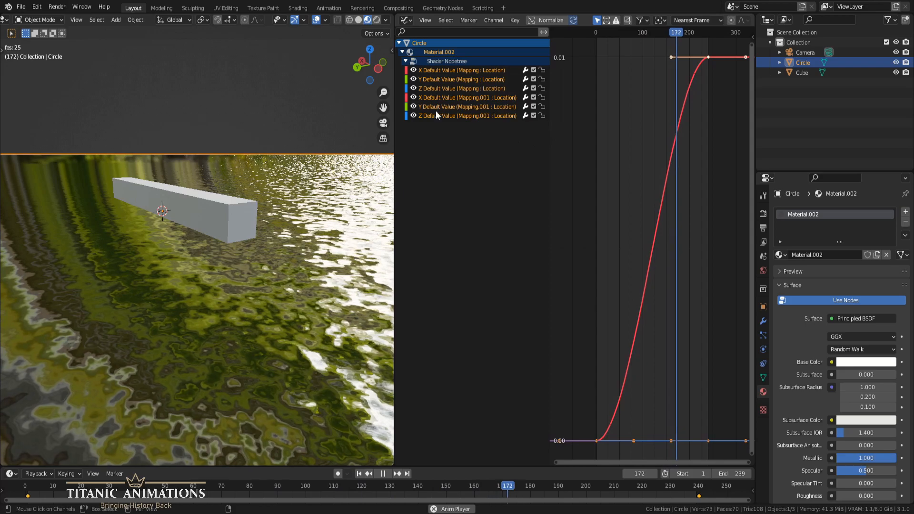
Step: Hide the first Mapping's Z Location curve and all Mapping.001 Location curves, and select the first Mapping's X and Y channels
left_click(413, 88)
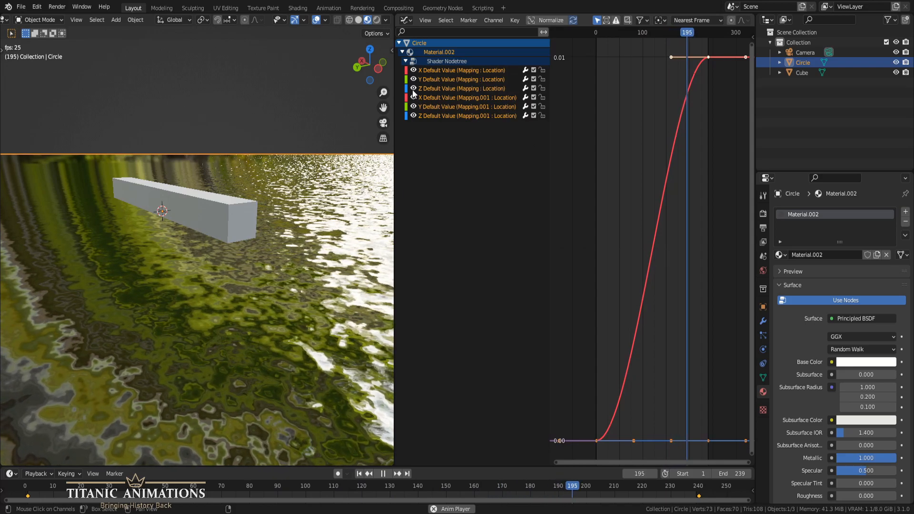
left_click(413, 116)
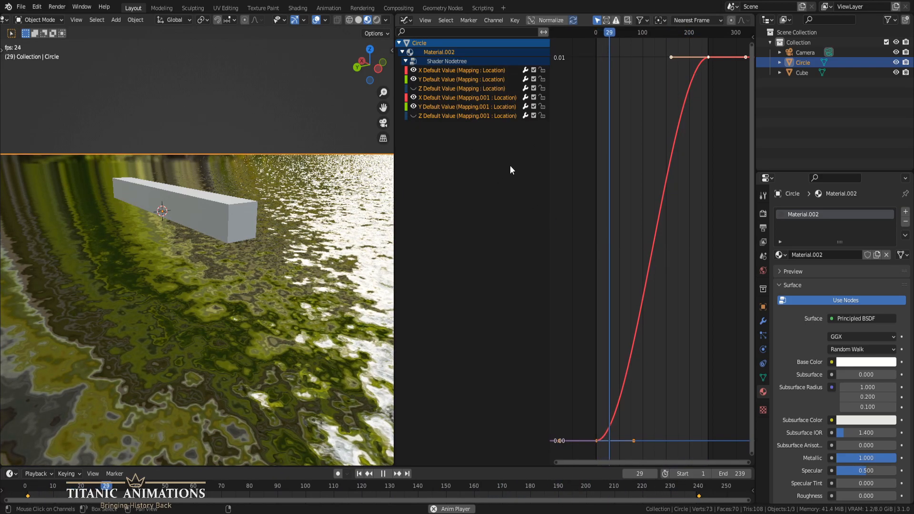
left_click(413, 97)
left_click(414, 106)
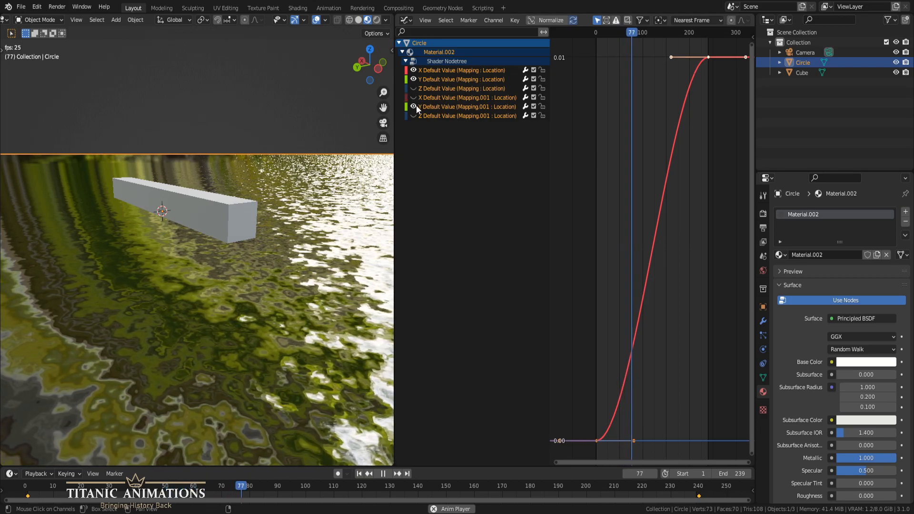
left_click(432, 77)
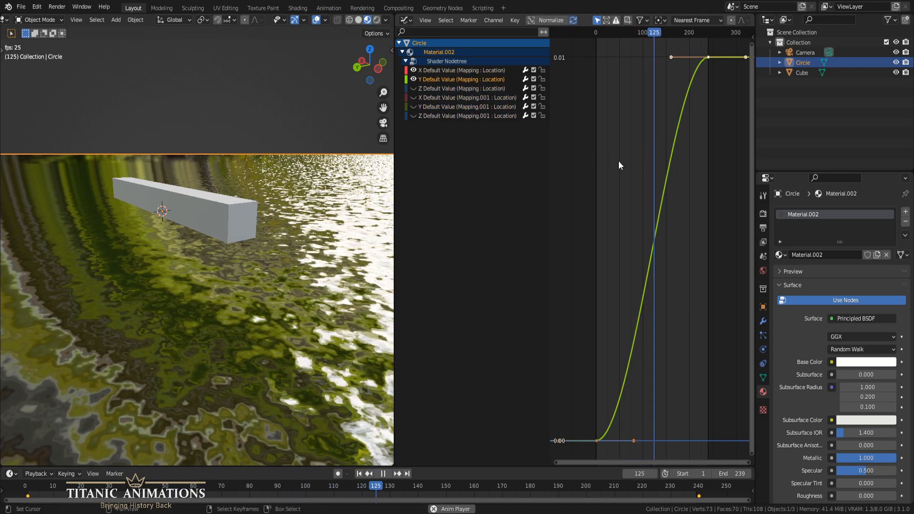
left_click(492, 71, "shift")
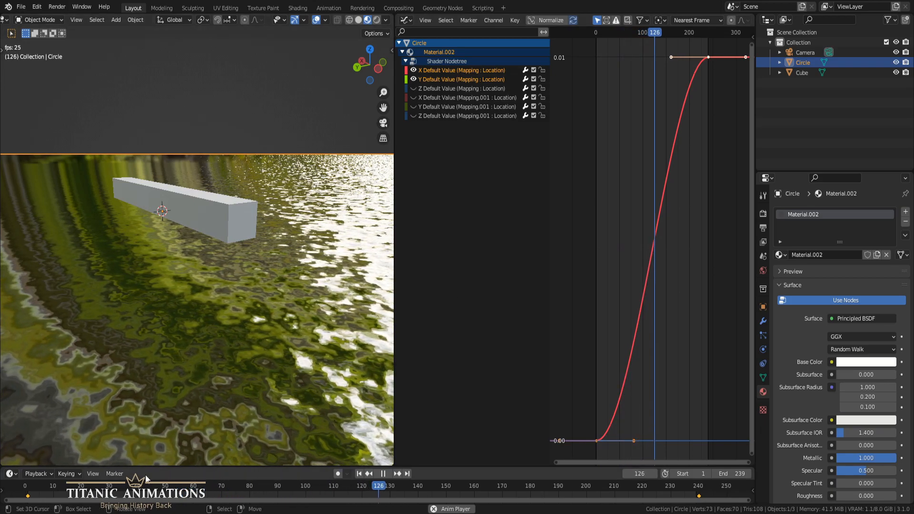
Step: Set the keyframe interpolation of the first Mapping's X and Y Location curves to Linear
left_click(24, 489)
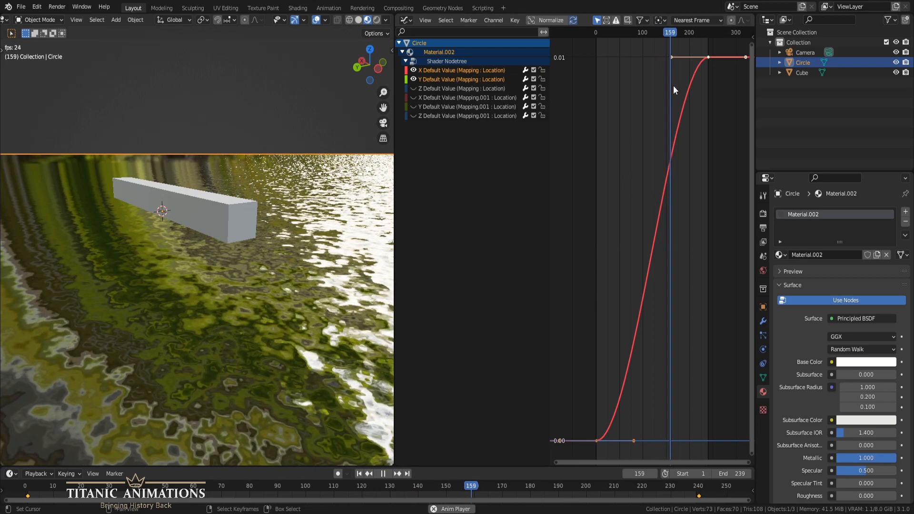
left_click(510, 22)
mouse_move(566, 181)
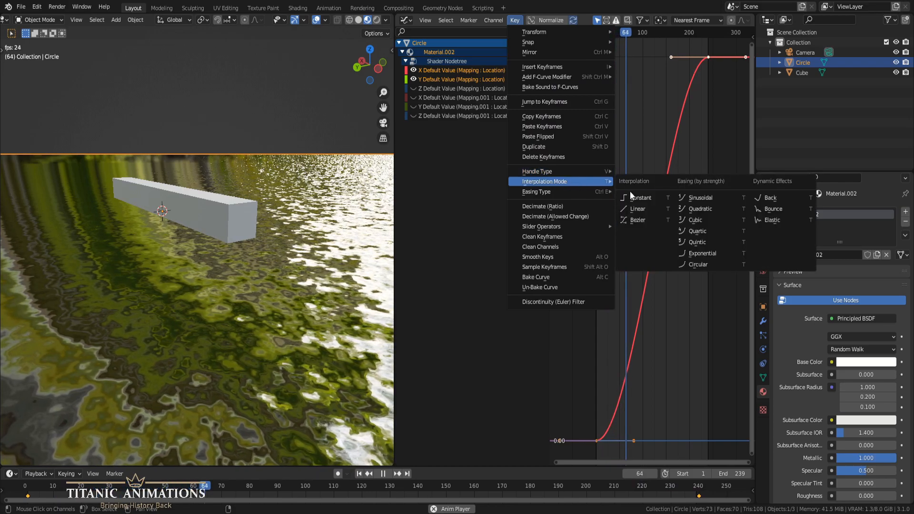
left_click(637, 208)
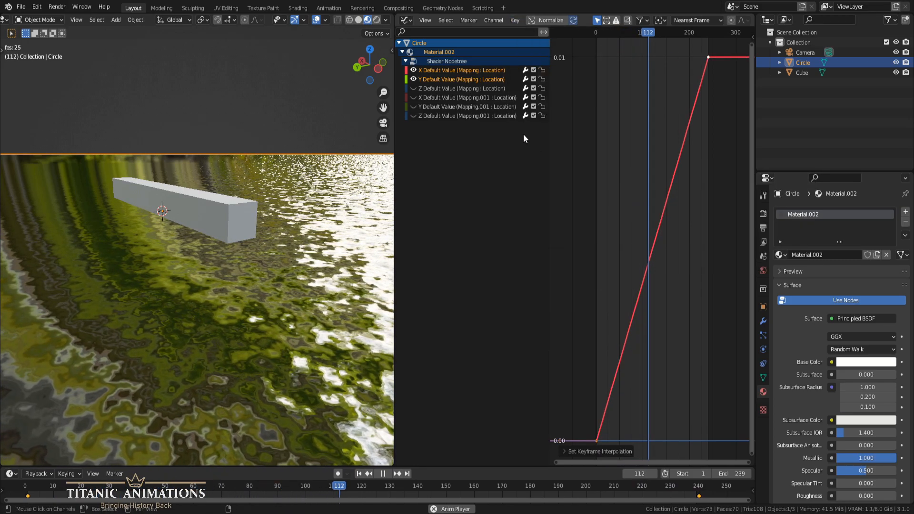
Step: Apply linear extrapolation to the first Mapping's X and Y Location curves and check how they extend beyond the keyframes
left_click(515, 21)
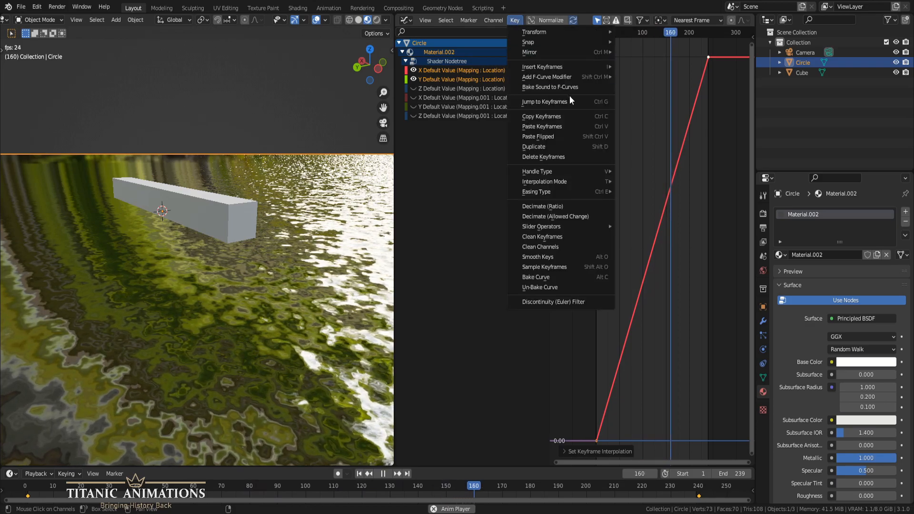
left_click(492, 20)
left_click(493, 20)
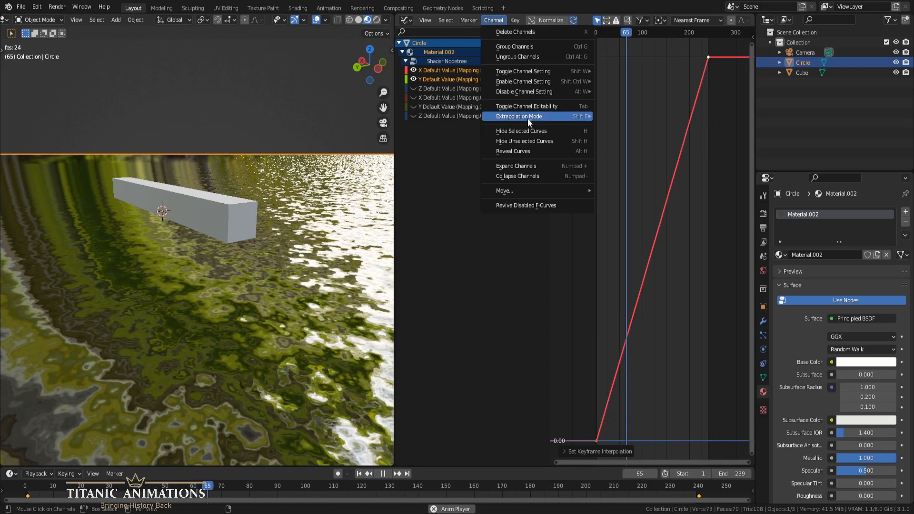
mouse_move(528, 118)
left_click(617, 128)
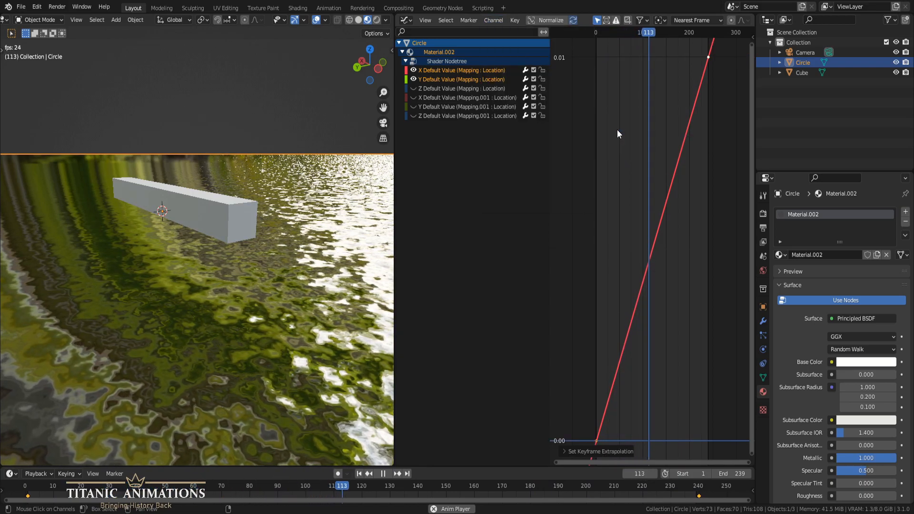
scroll(615, 173, "down", 5)
scroll(623, 175, "down", 9)
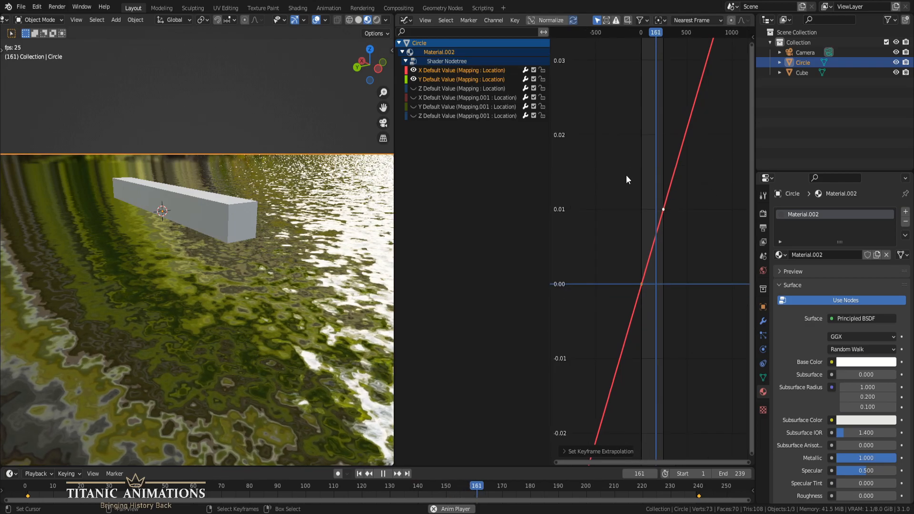
scroll(640, 184, "down", 3)
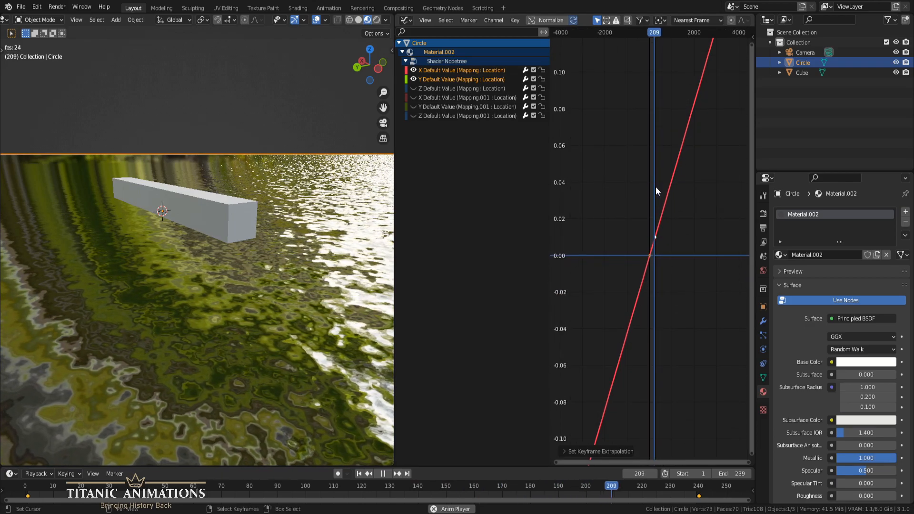
scroll(684, 155, "up", 1)
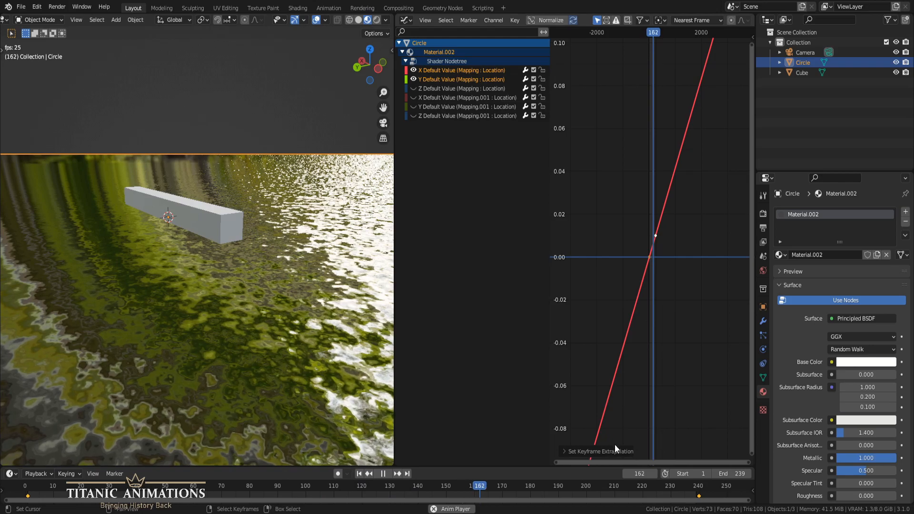
Step: Extend the scene's end frame to 3091
scroll(615, 441, "down", 1)
scroll(621, 490, "down", 4)
scroll(626, 485, "down", 10)
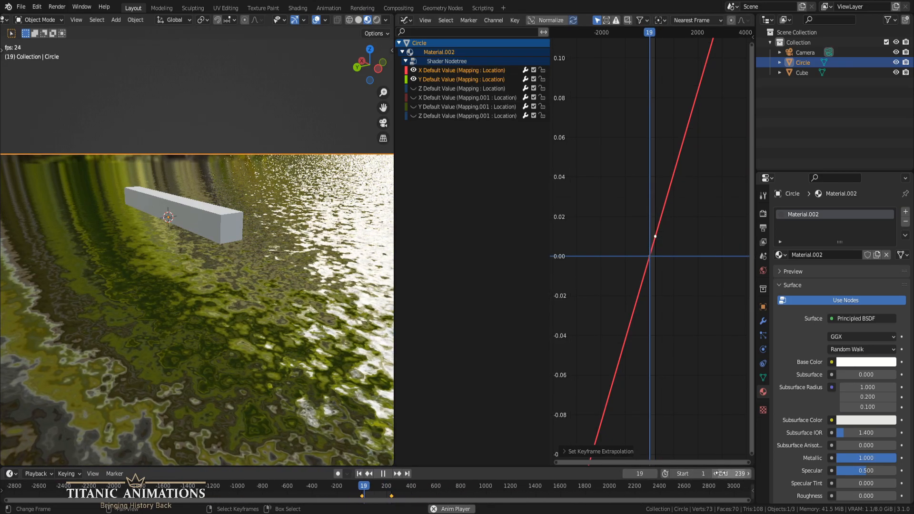
left_click_drag(733, 474, 845, 474)
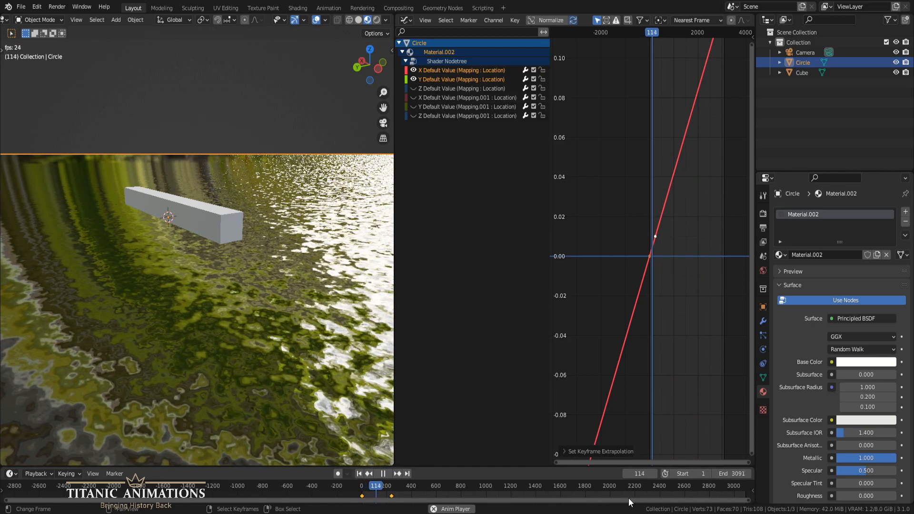
middle_click_drag(623, 492, 412, 489)
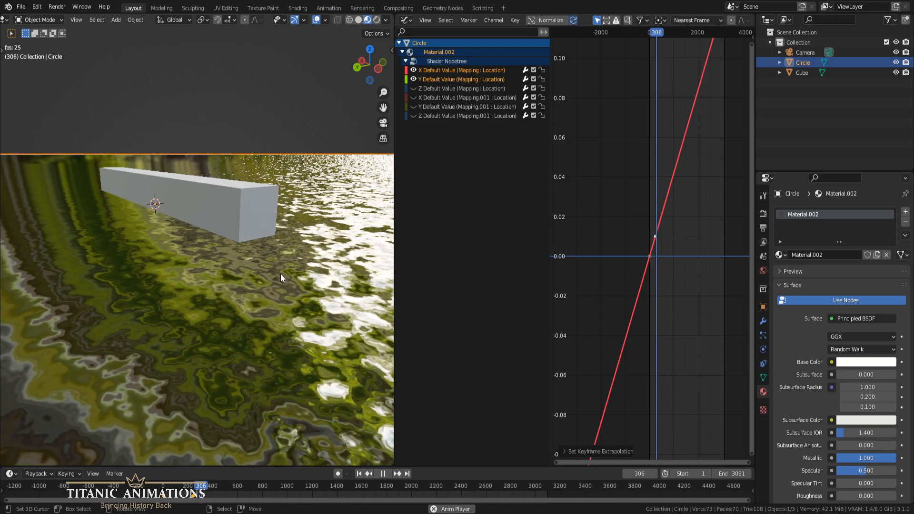
Step: Hide the first Mapping's X and Y Location curves, then show and select the X and Y curves of Mapping.001
left_click(413, 97)
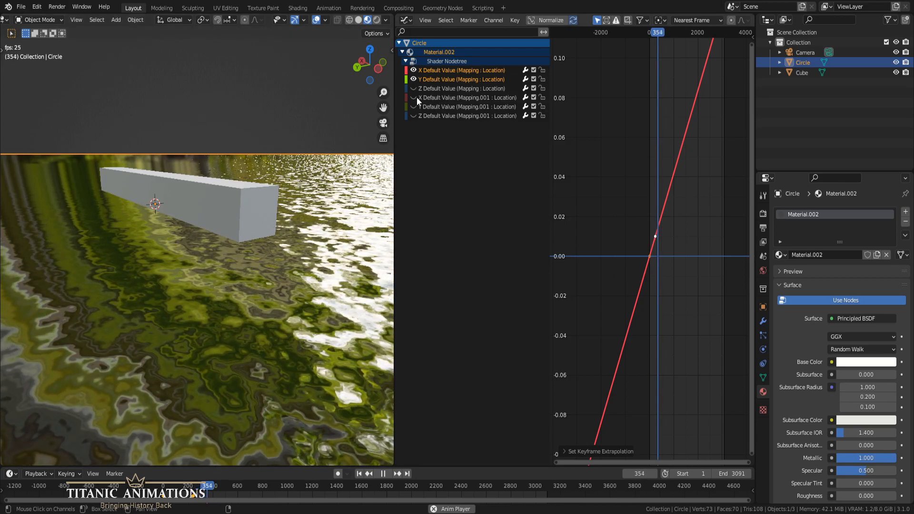
left_click(413, 106)
left_click(414, 79)
left_click(413, 70)
left_click(427, 97)
left_click(427, 107, "shift")
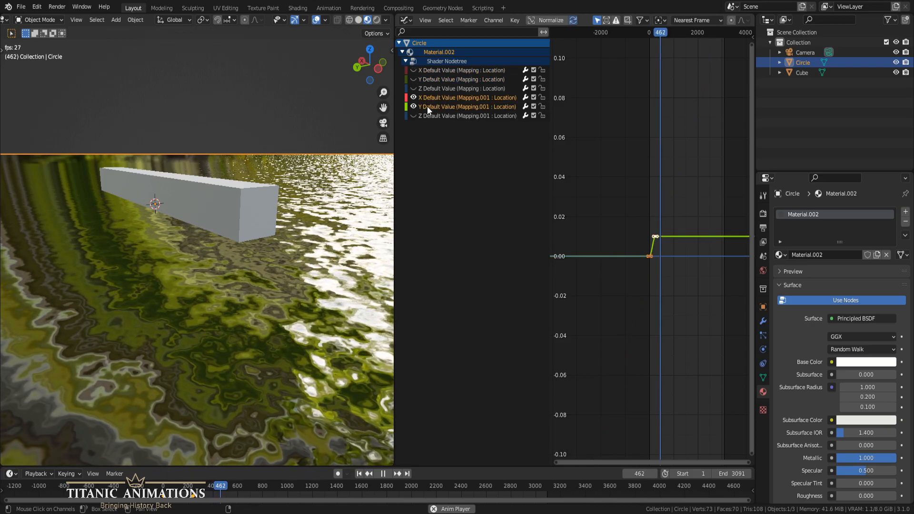
Step: Apply linear extrapolation to the X and Y Location curves of Mapping.001 and check the water in the viewport
left_click(490, 19)
mouse_move(527, 116)
left_click(624, 128)
middle_click_drag(336, 281, 316, 305)
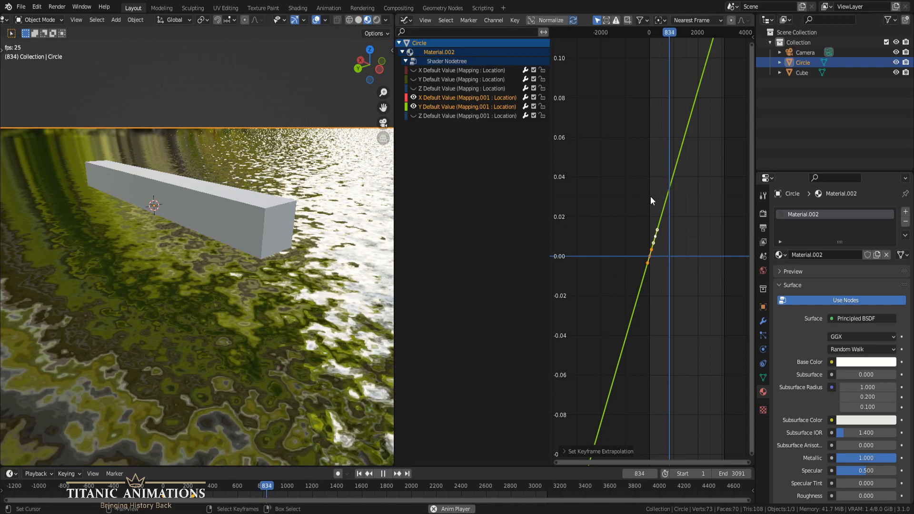
Step: Switch the Graph Editor area back to the Shader Editor
left_click(407, 20)
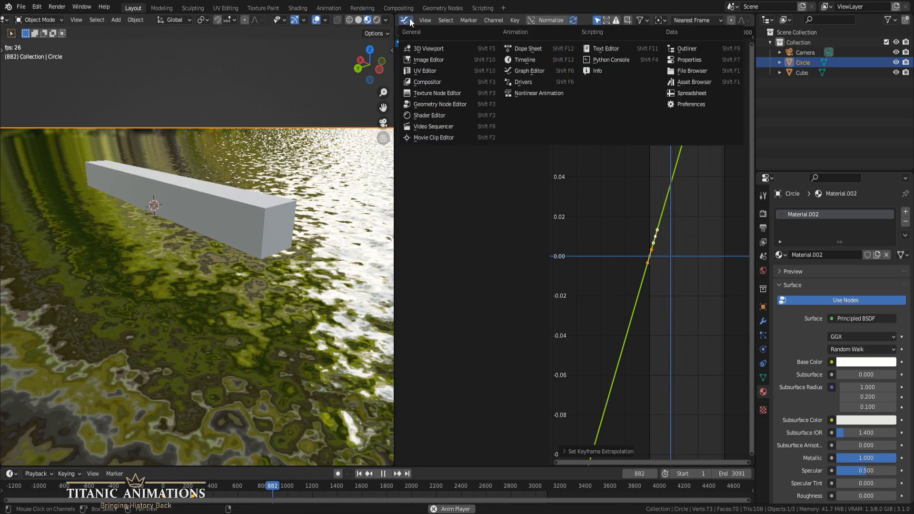
left_click(432, 114)
middle_click_drag(587, 386, 589, 376)
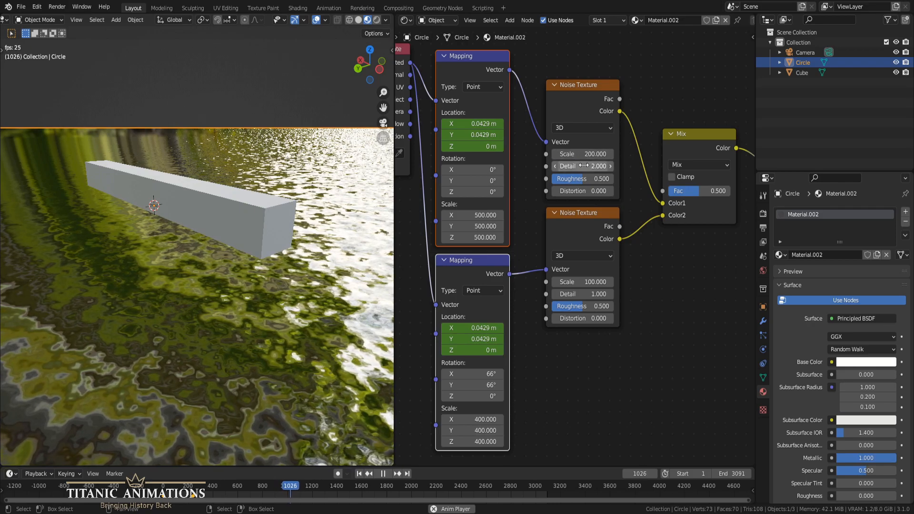
Step: Adjust the lower Noise Texture's Scale to 99.900 and the upper one's to 200.150 during playback
left_click(579, 241)
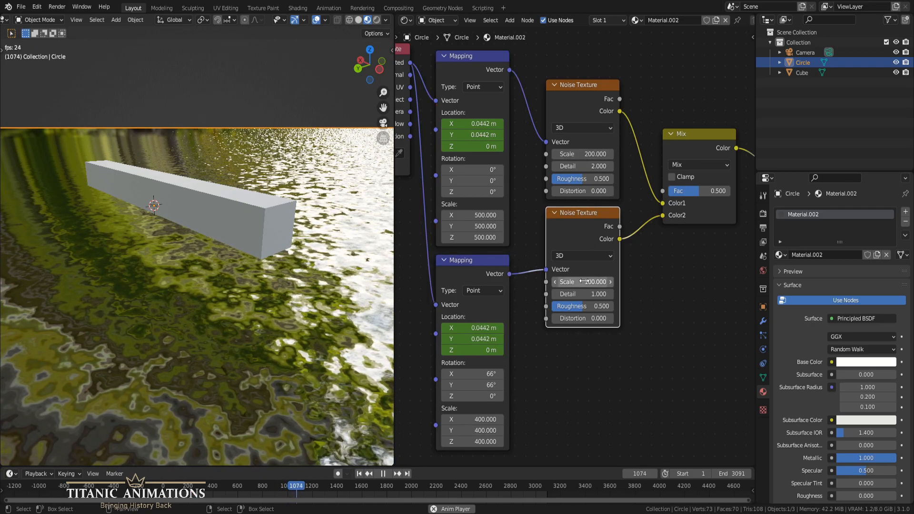
left_click_drag(582, 282, 584, 282)
left_click_drag(589, 154, 590, 154)
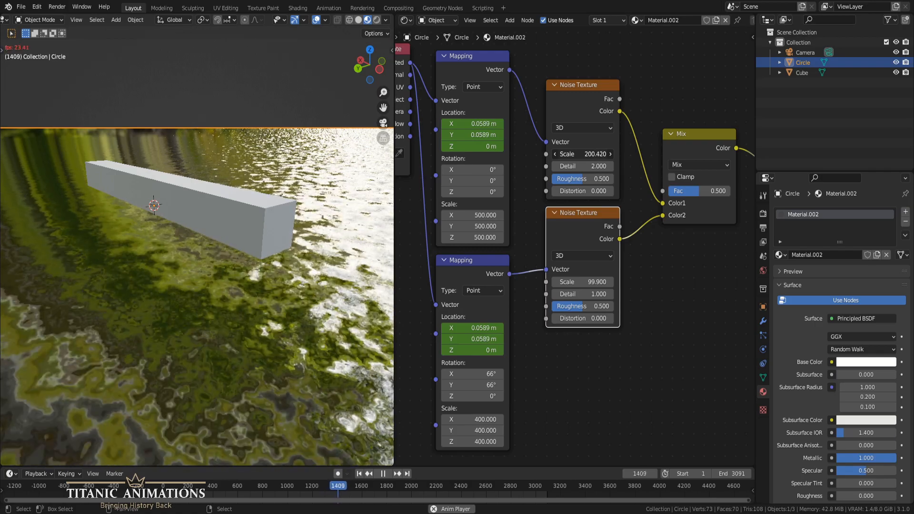
left_click_drag(589, 154, 590, 154)
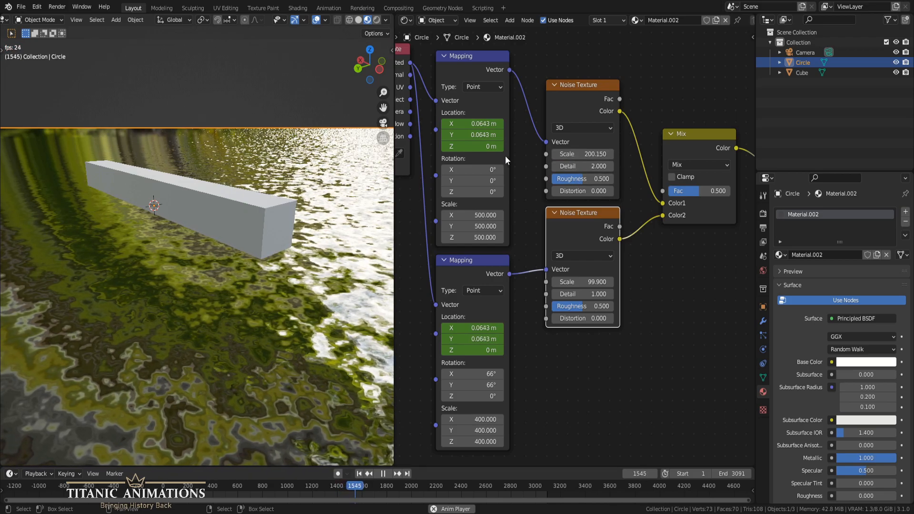
Step: Select both Noise Texture nodes, stop the playback and go to frame 1
left_click(568, 107)
left_click(567, 230, "shift")
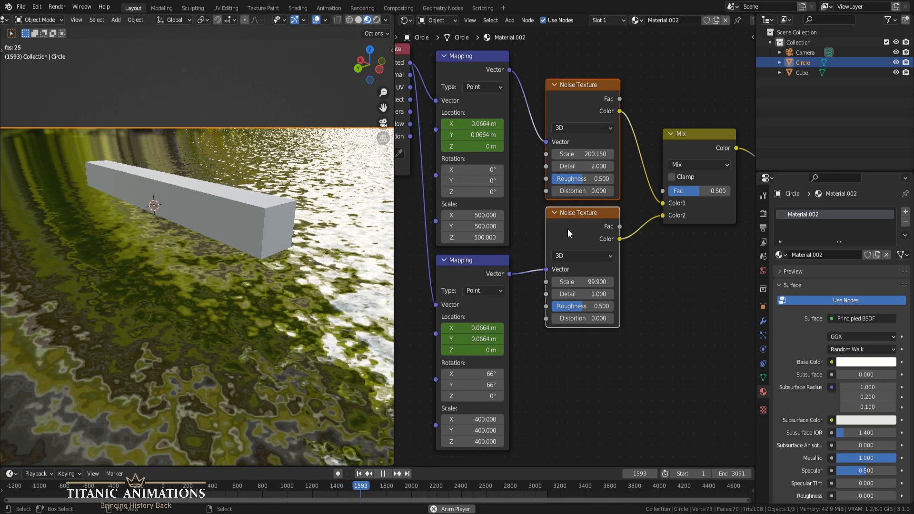
left_click(384, 474)
left_click(639, 472)
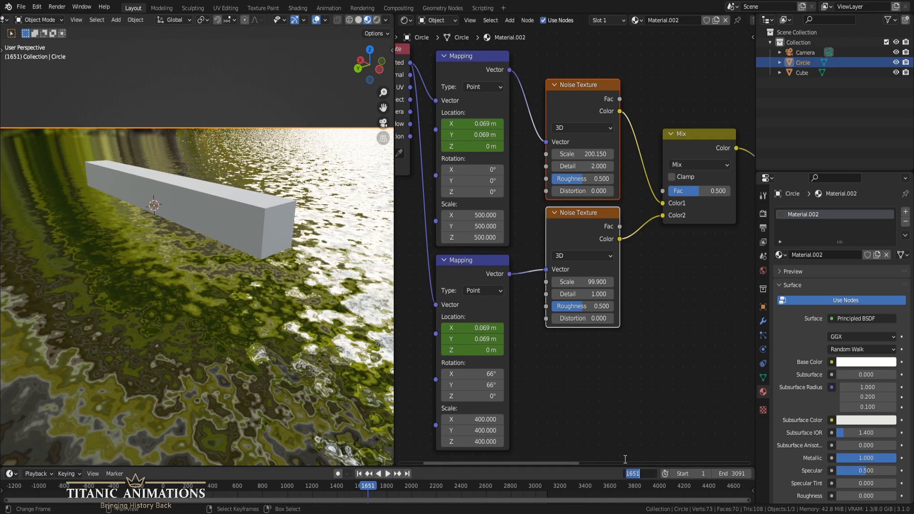
type("1")
key("Return")
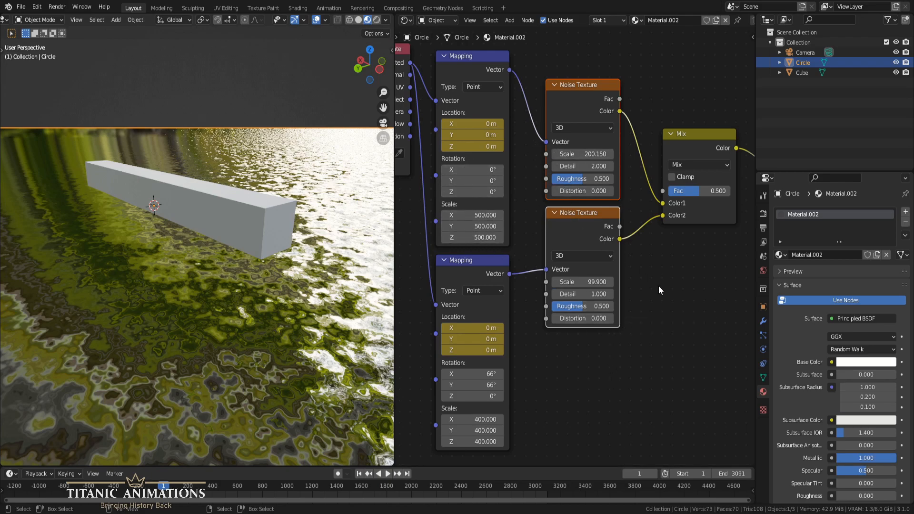
Step: Set the upper Noise Texture's Scale to 200
middle_click_drag(659, 287, 645, 285)
left_click(568, 153)
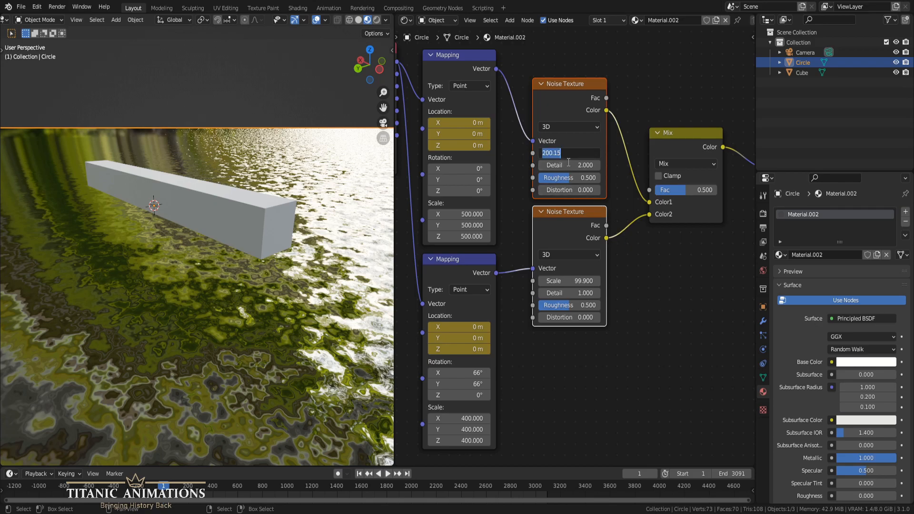
type("200")
key("Return")
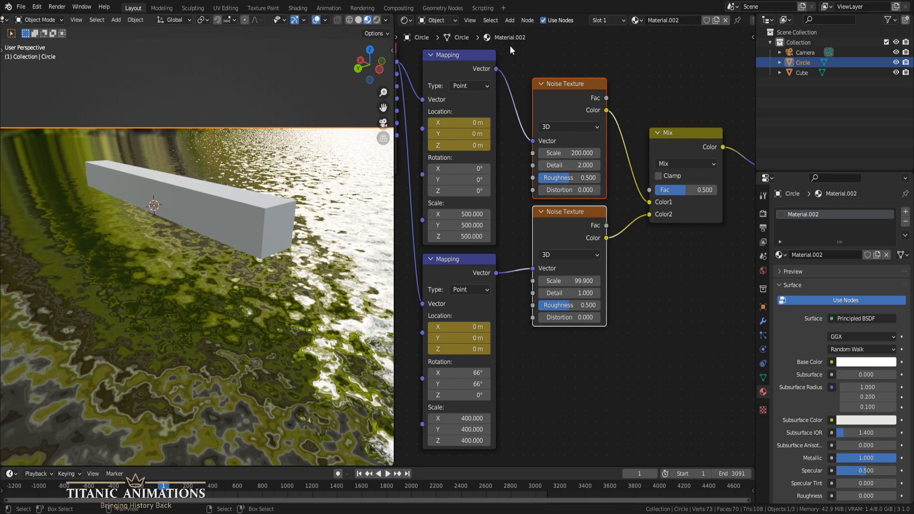
Step: At frame 1, keyframe the upper Noise Texture's Scale at 200, then set the lower one's Scale to 100 and keyframe it
key("i")
left_click(576, 281)
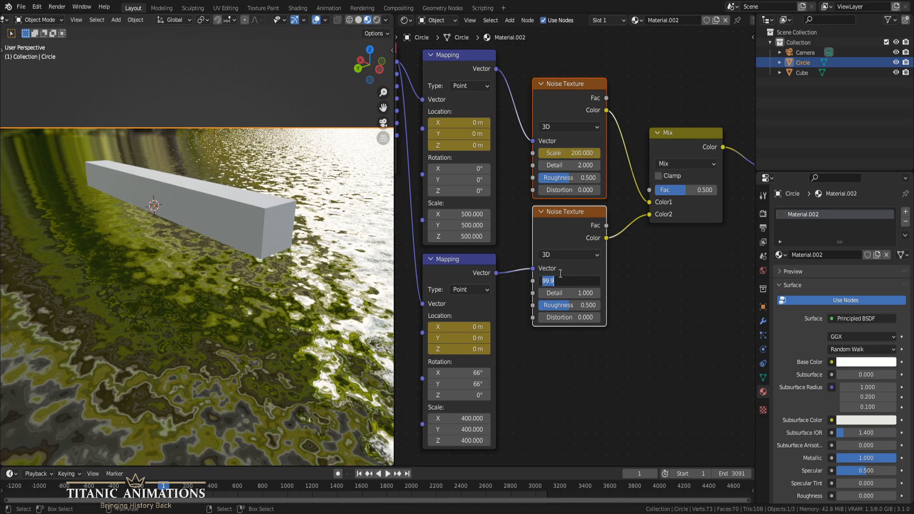
type("100")
key("Return")
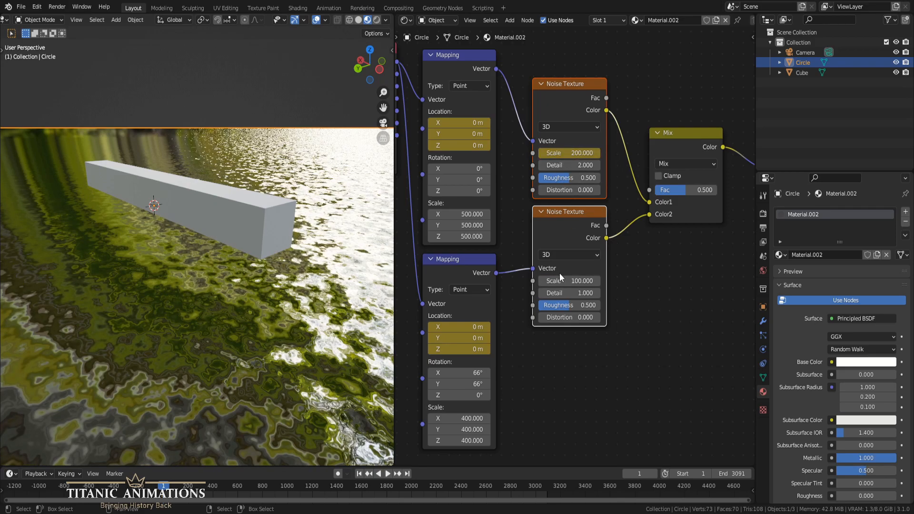
key("i")
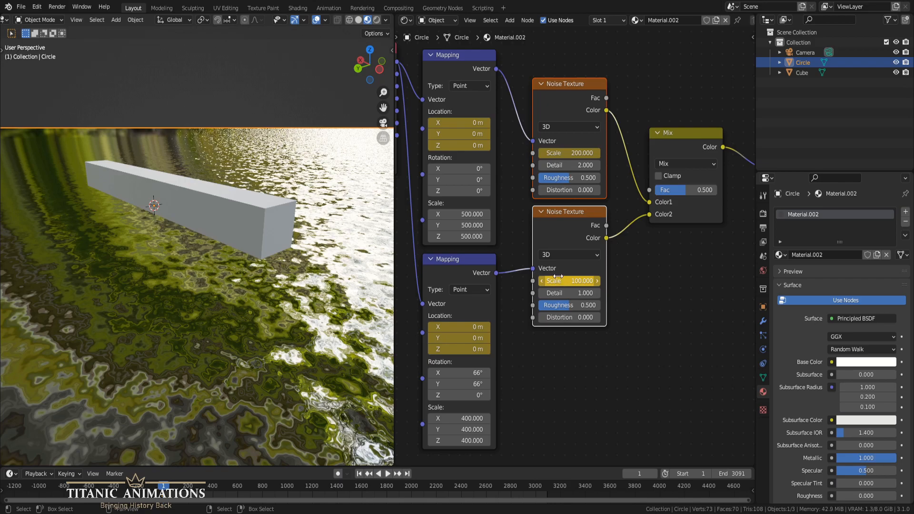
Step: At frame 240, keyframe the lower Noise Texture's Scale at 101 and the upper one's at 210
left_click(638, 474)
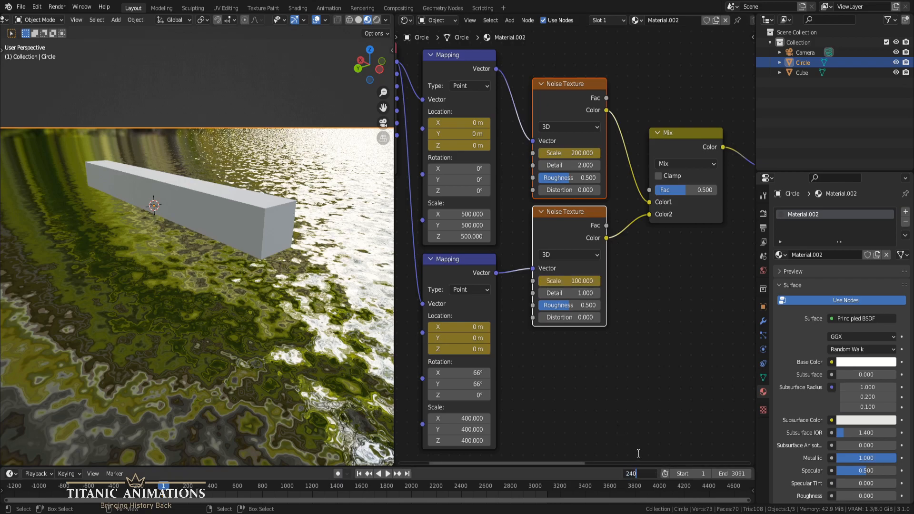
type("240")
key("Return")
left_click(574, 281)
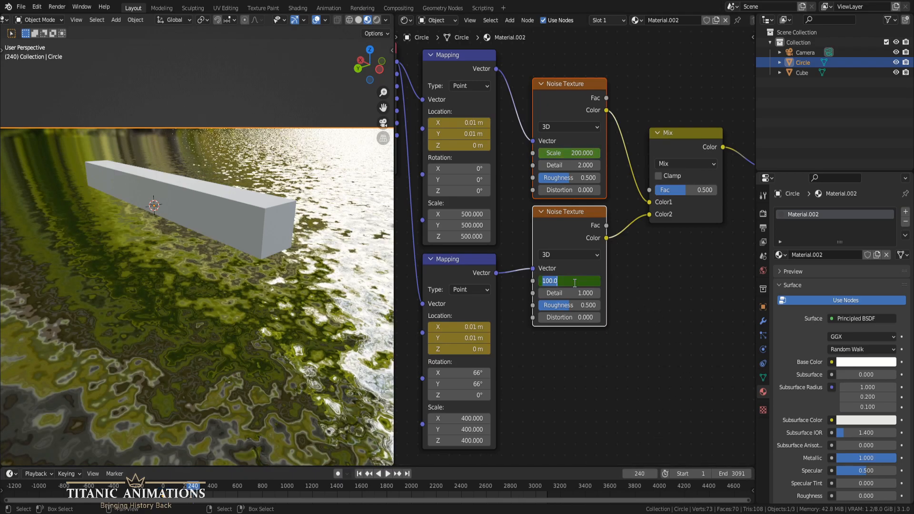
type("101")
key("Return")
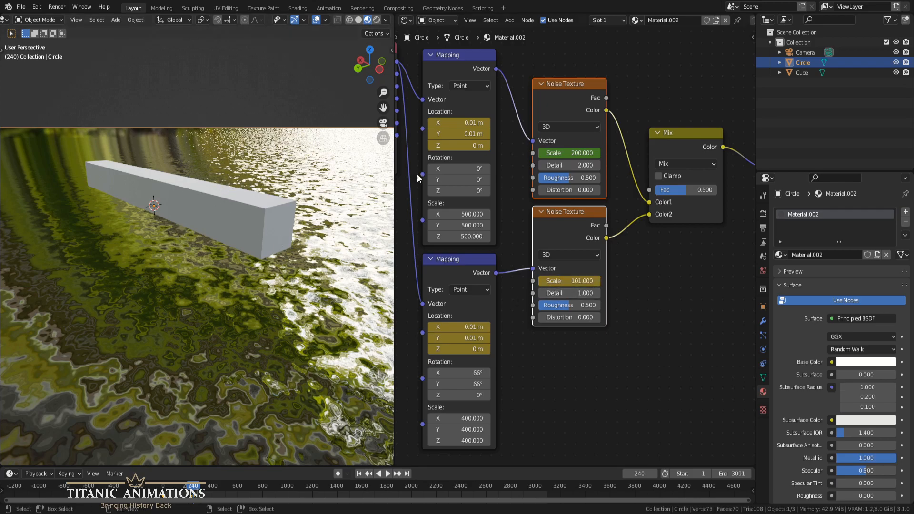
left_click(571, 153)
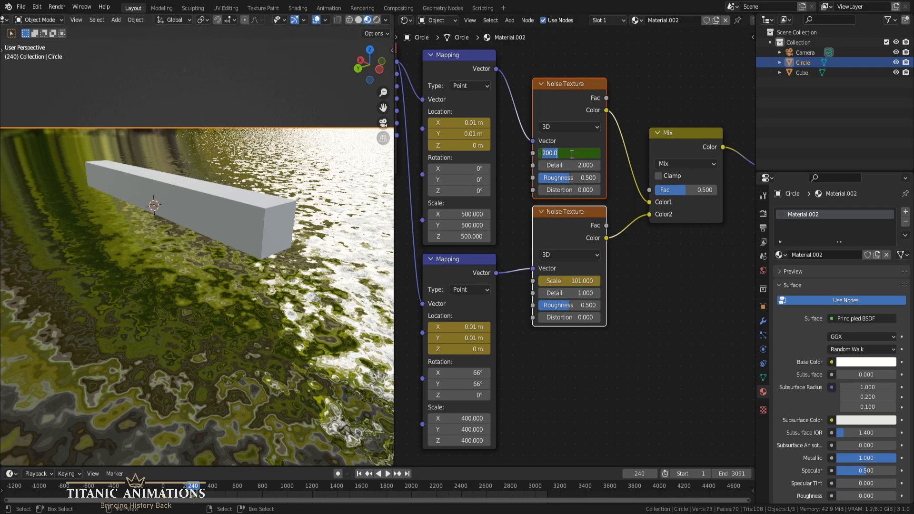
type("100")
key("Return")
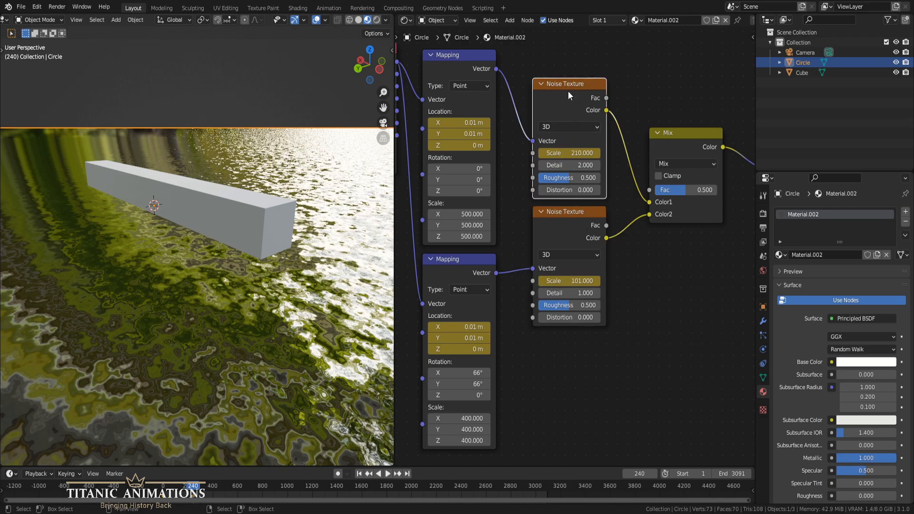
Step: Switch the Shader Editor area to the Graph Editor and frame both Noise Texture Scale curves
left_click(406, 20)
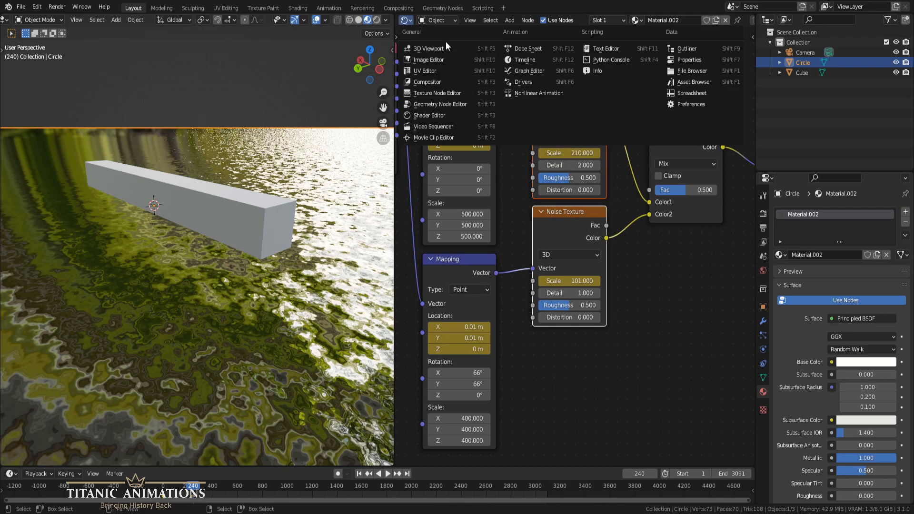
left_click(515, 71)
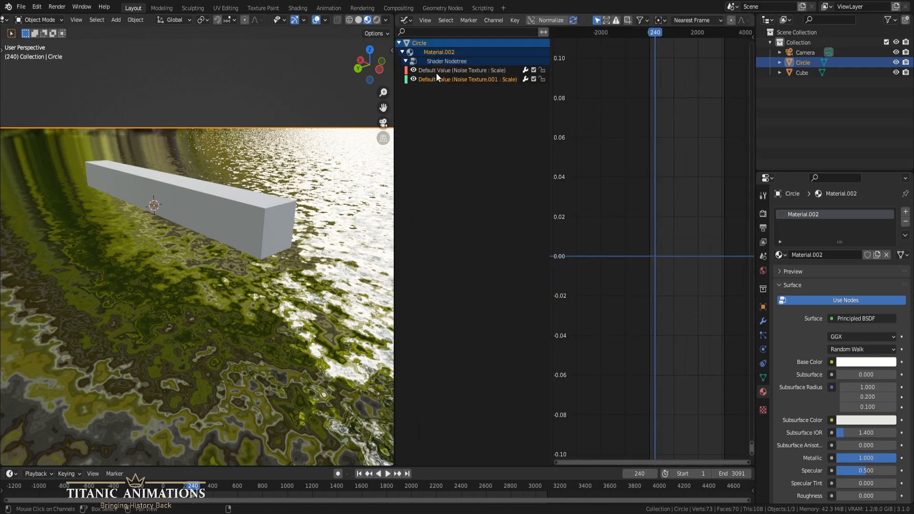
key("Home")
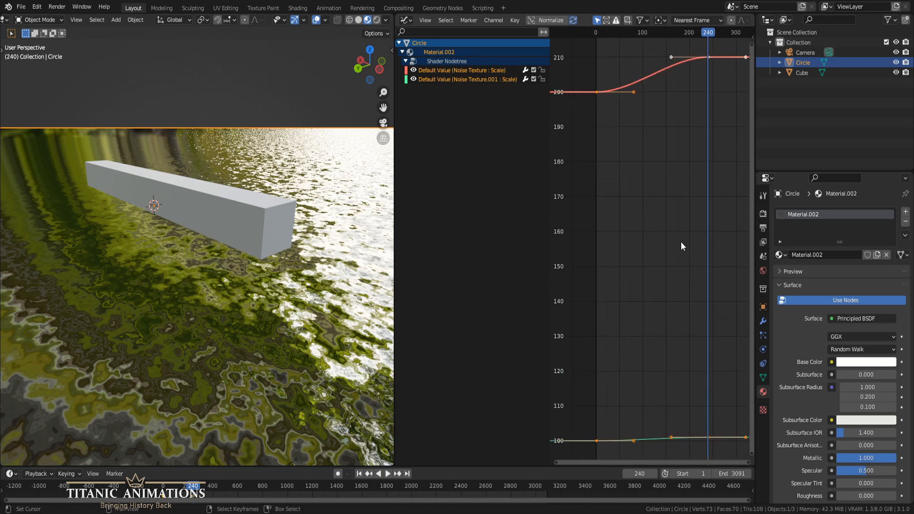
scroll(681, 237, "down", 4)
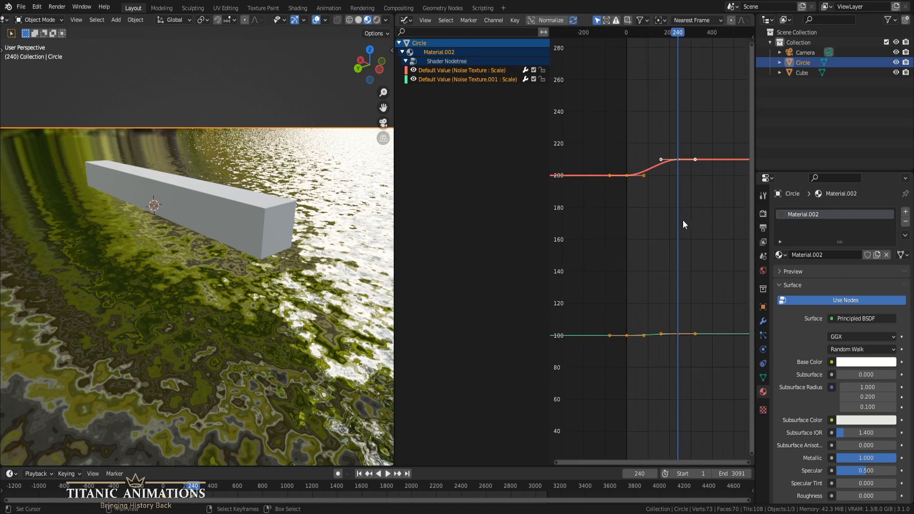
scroll(671, 217, "down", 3)
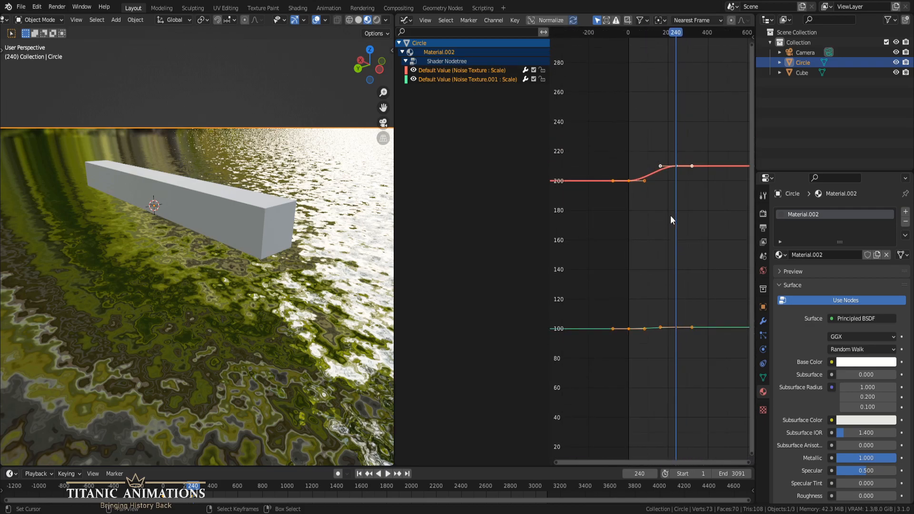
Step: Try linear extrapolation on both Noise Texture Scale curves
left_click(494, 20)
mouse_move(559, 116)
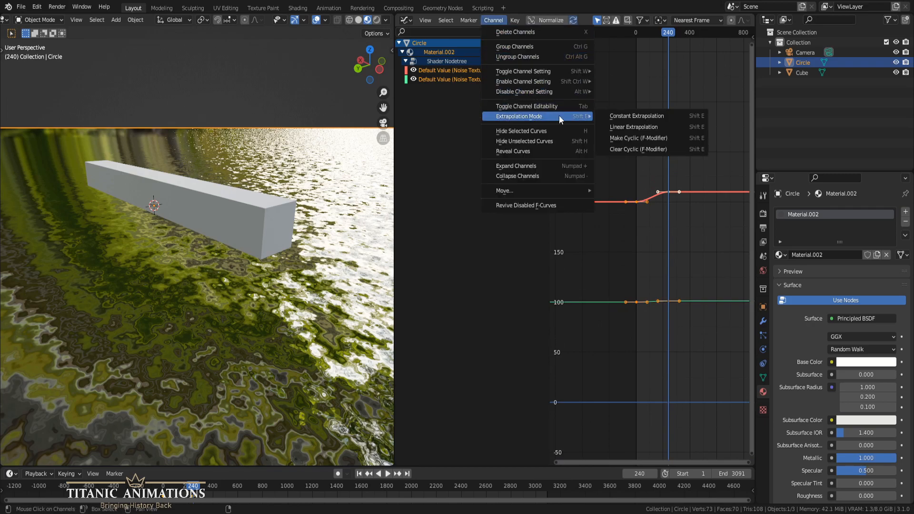
left_click(623, 125)
scroll(636, 212, "down", 3)
middle_click_drag(691, 259, 608, 254)
scroll(611, 260, "down", 6)
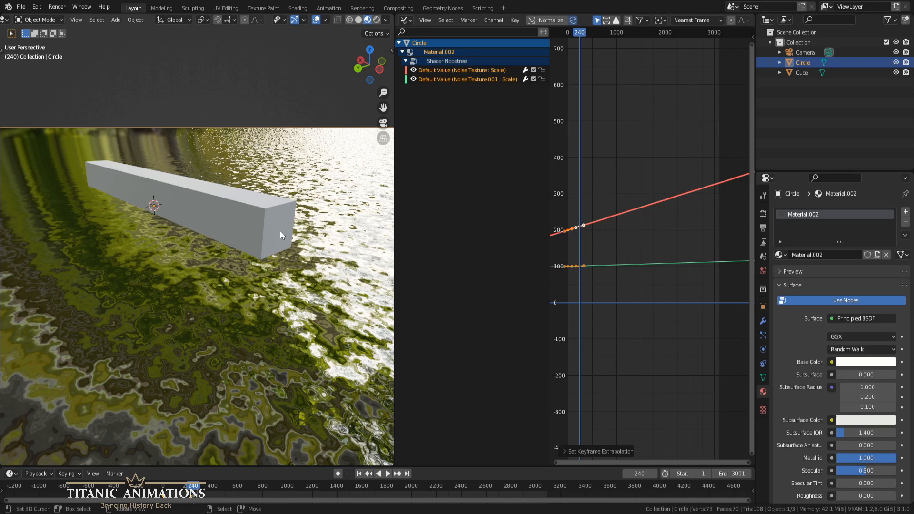
Step: Scrub and play the animation well past its end frame to examine how the water's noise pattern changes
middle_click_drag(279, 230, 279, 229)
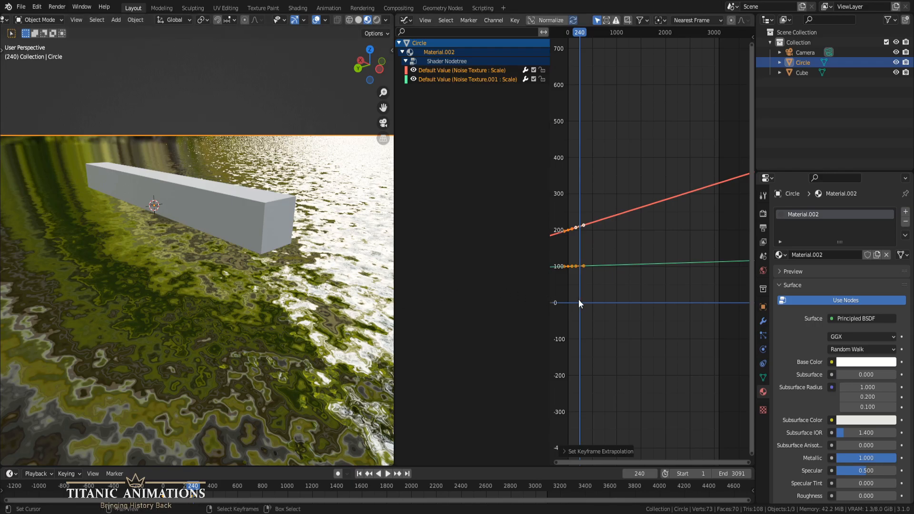
left_click_drag(581, 302, 741, 309)
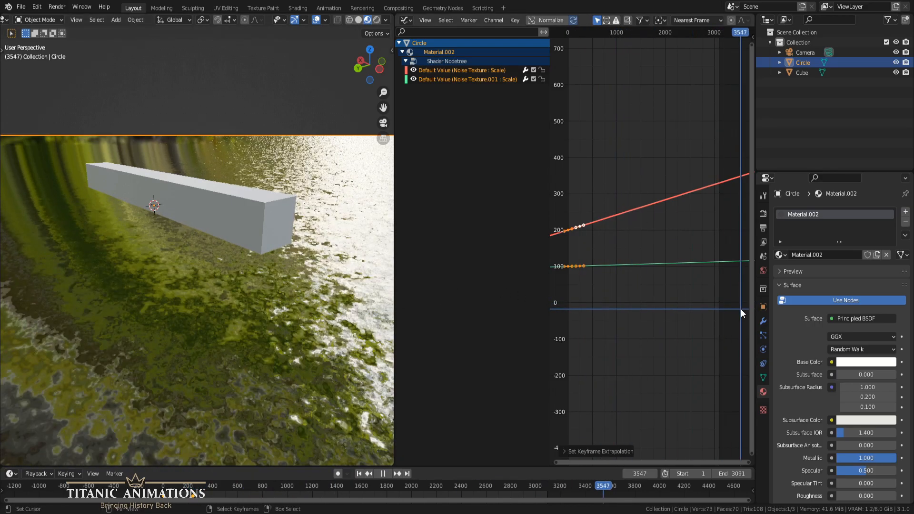
key("space")
left_click_drag(658, 308, 627, 127)
key("space")
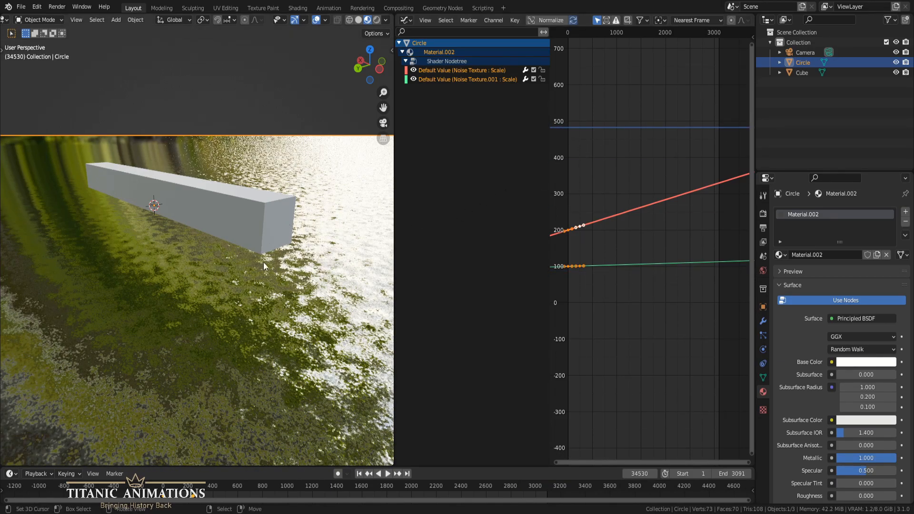
scroll(263, 273, "up", 8)
scroll(264, 274, "down", 3)
scroll(215, 288, "down", 3)
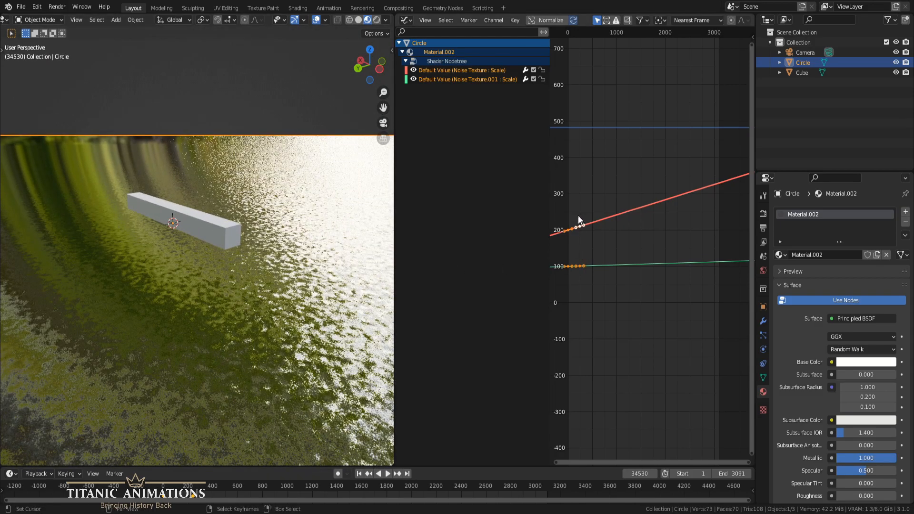
Step: Undo the frame change and the linear extrapolation of the Scale curves
key("ctrl+z")
key("ctrl+z")
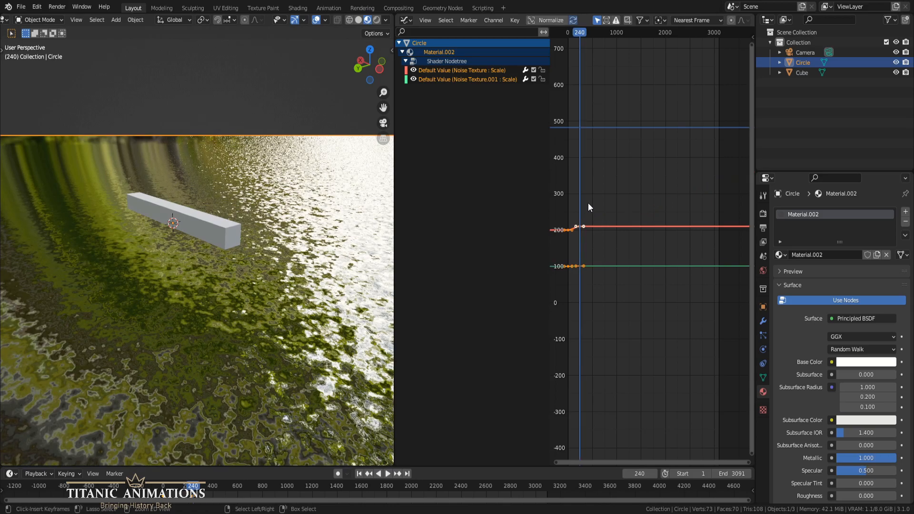
scroll(591, 227, "up", 3)
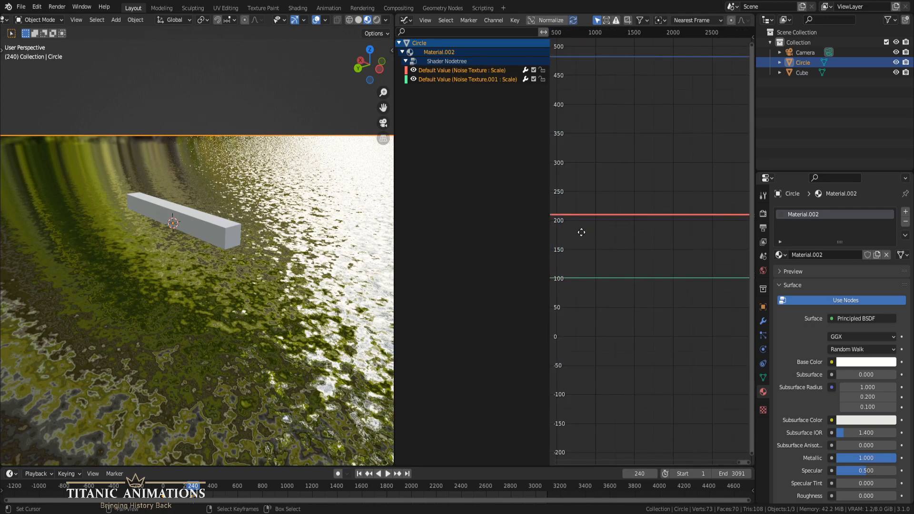
scroll(661, 222, "up", 5)
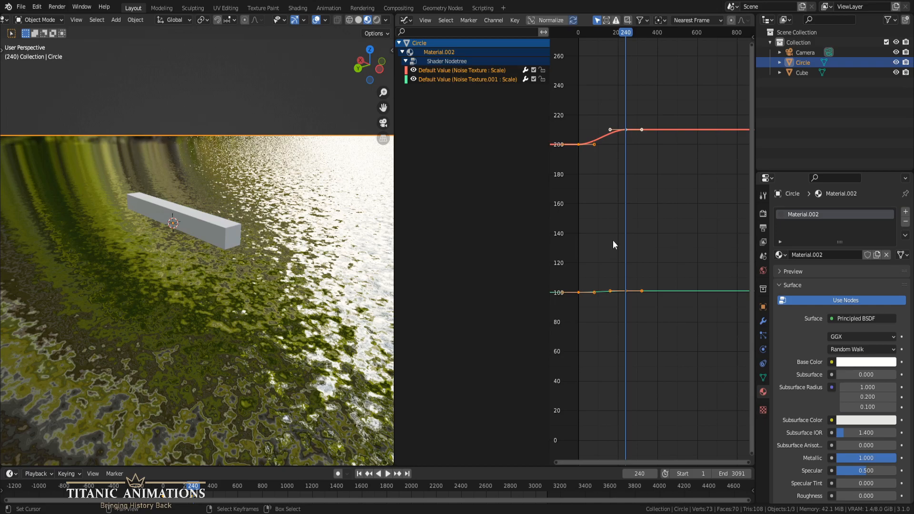
Step: Select the frame 240 keyframes of both Scale curves and move them 500 frames later
key("alt+a")
key("b")
left_click_drag(613, 103, 649, 313)
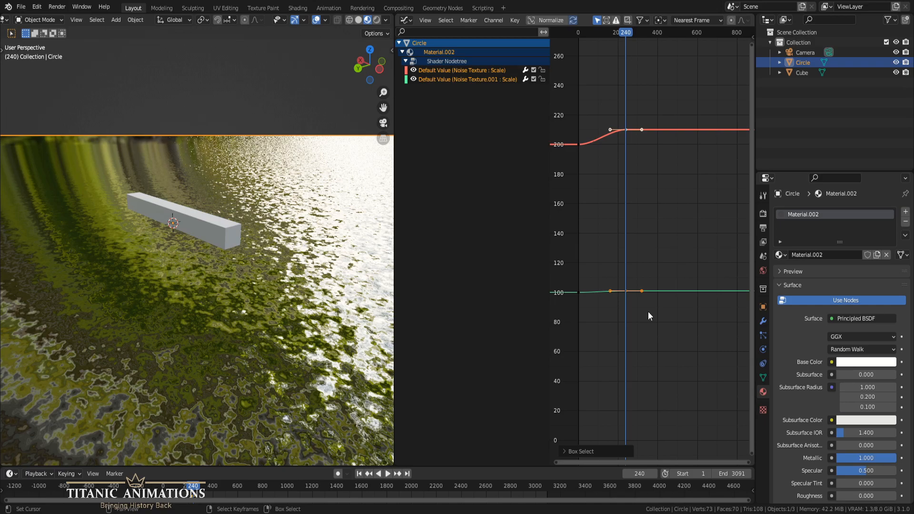
type("g")
type("500")
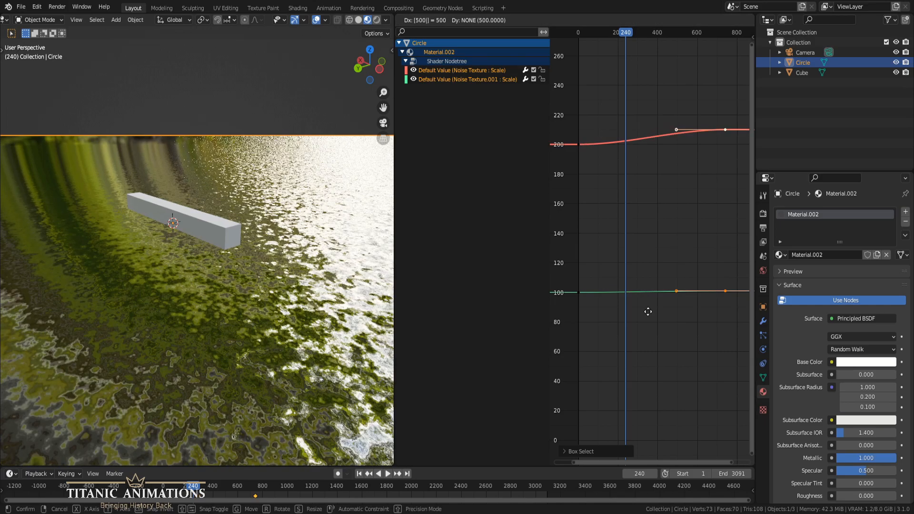
key("Return")
Step: Duplicate the first keyframes of both Scale curves to about frame 1540, keeping their values
middle_click_drag(647, 310, 628, 306, "ctrl")
key("b")
left_click_drag(561, 175, 592, 280)
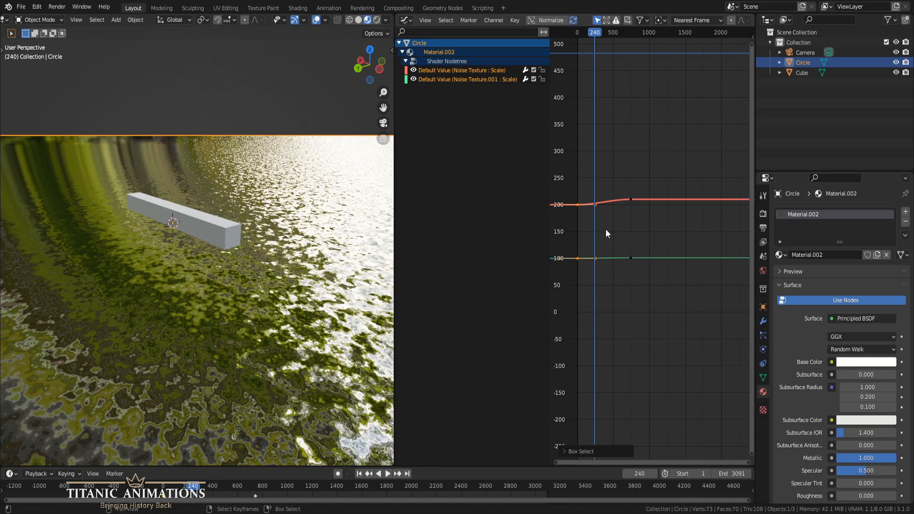
key("alt+a")
key("b")
left_click_drag(598, 168, 556, 286)
key("g")
key("x")
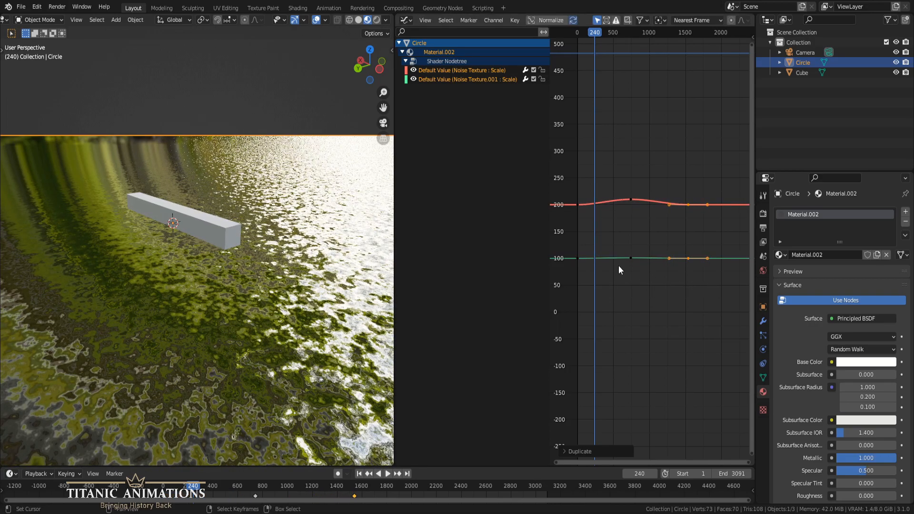
Step: Scrub the animation to frame 1543 to check the water over the new keyframe range
key("space")
left_click_drag(586, 264, 689, 267)
key("space")
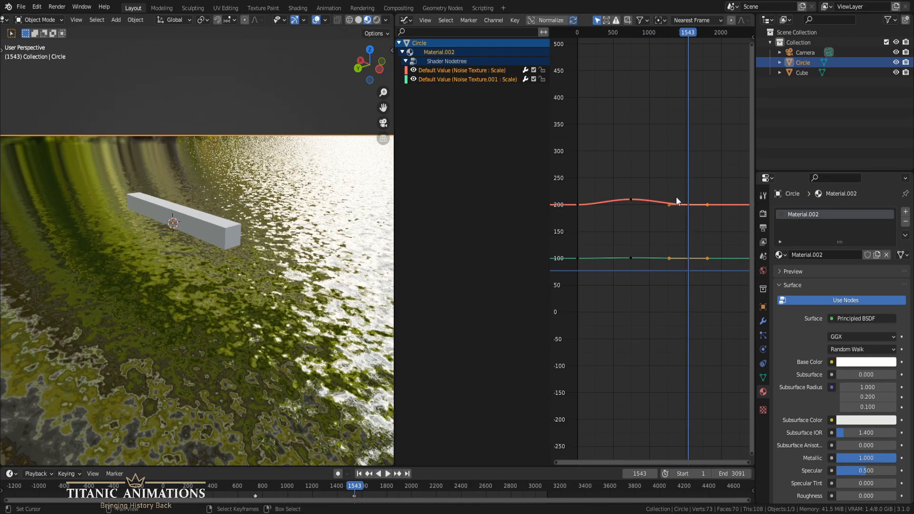
Step: Select all keyframes of both Scale curves and make the curves repeat with Make Cyclic (F-Modifier)
scroll(690, 232, "down", 3)
left_click_drag(711, 187, 587, 284)
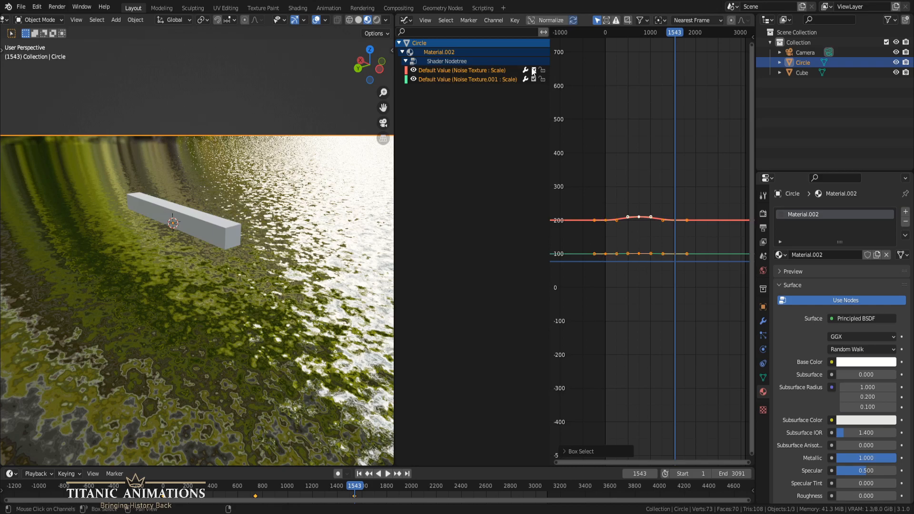
left_click(514, 20)
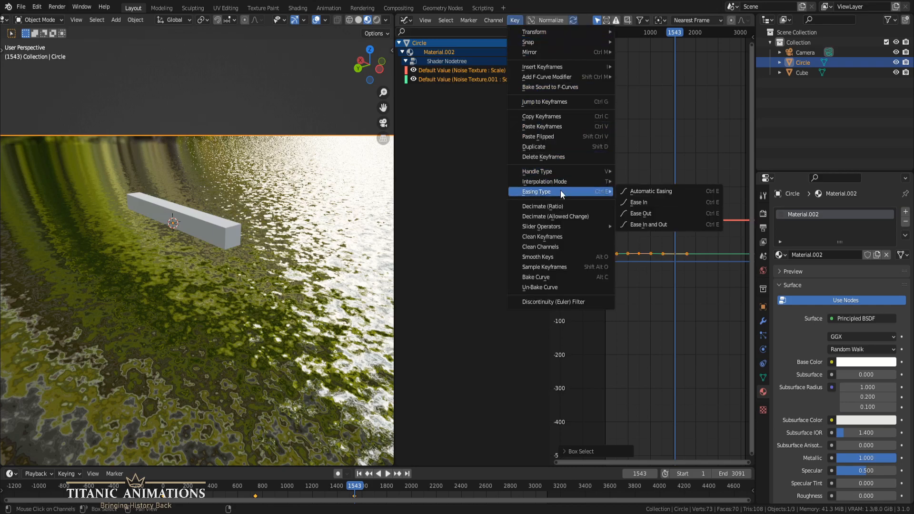
mouse_move(562, 184)
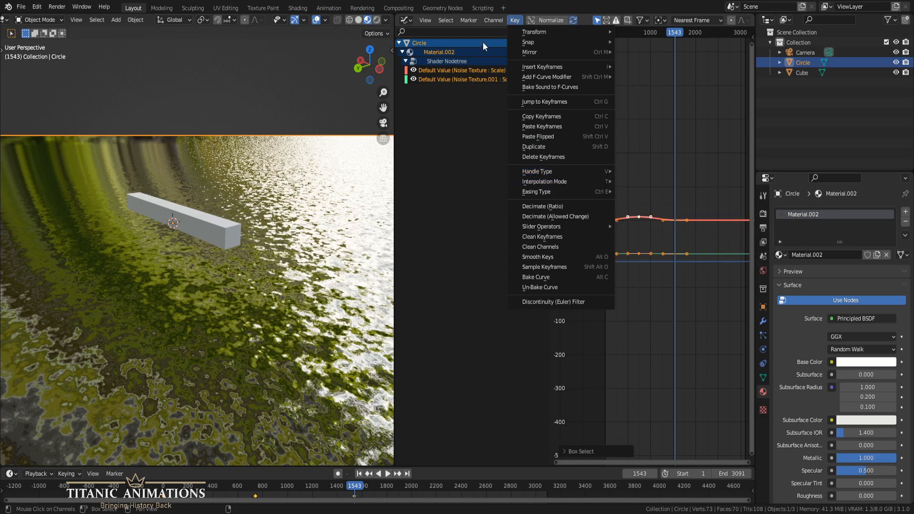
left_click(483, 22)
mouse_move(532, 120)
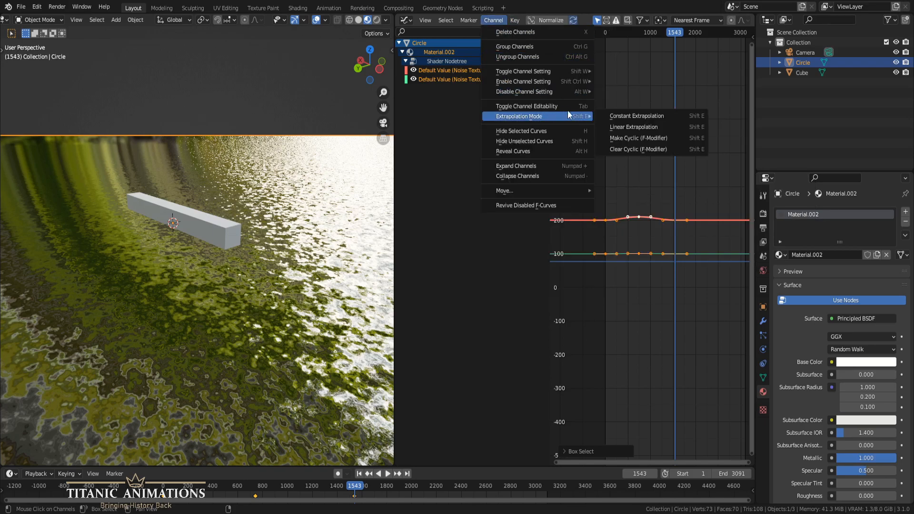
left_click(646, 138)
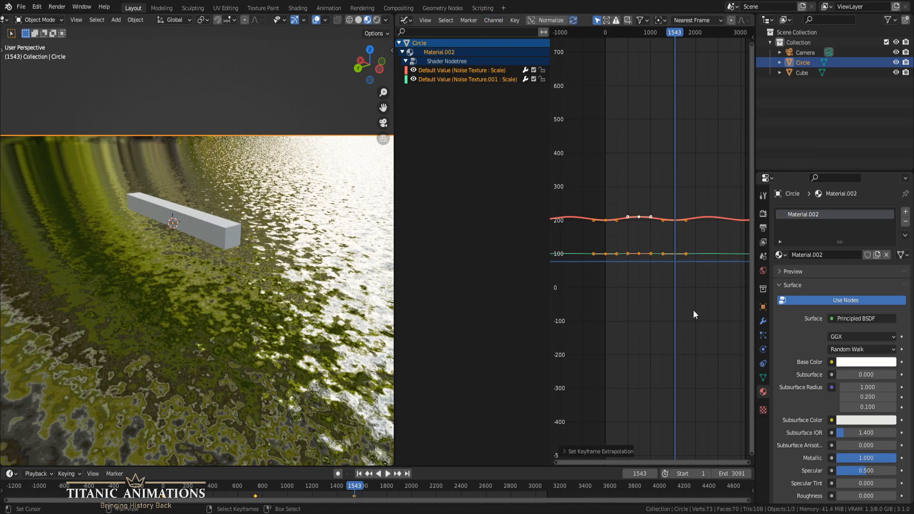
Step: Play the animation and examine the repeating Scale curves and the water's movement near the box
scroll(693, 305, "down", 2)
scroll(652, 318, "down", 1)
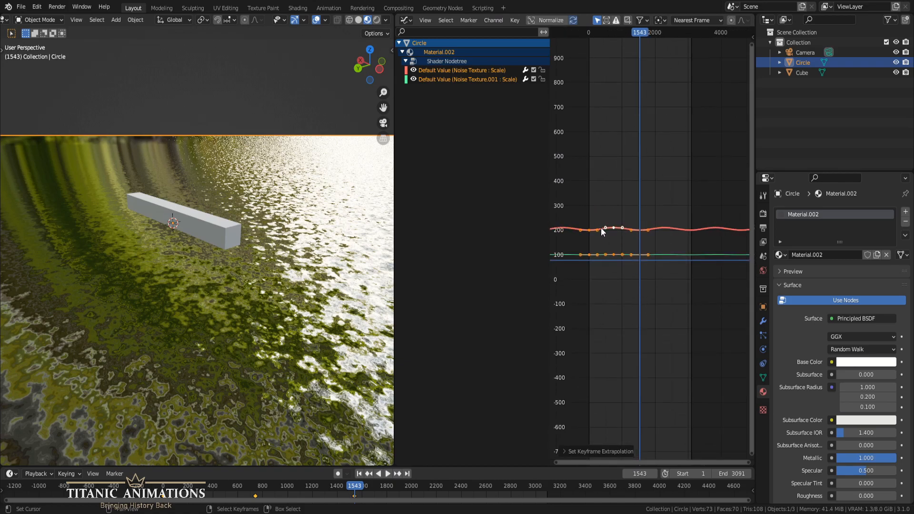
scroll(601, 228, "down", 5)
middle_click_drag(616, 281, 721, 280, "ctrl")
key("space")
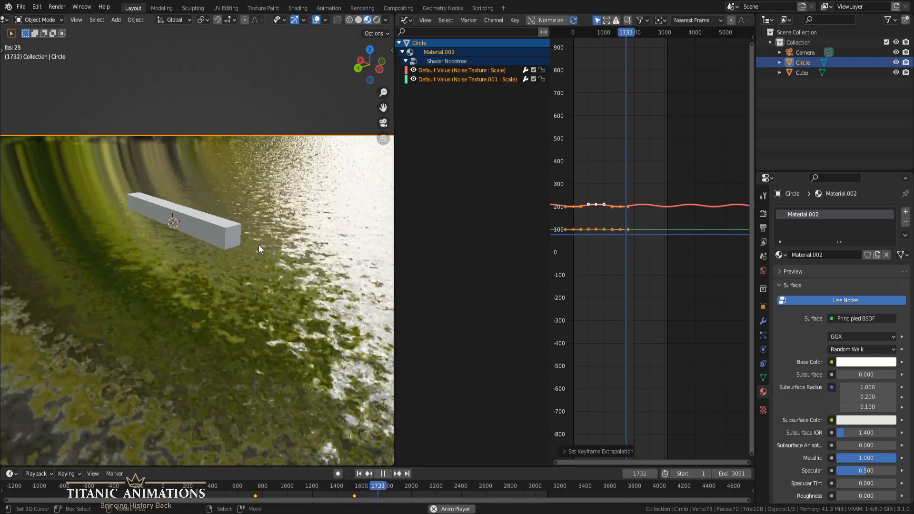
scroll(268, 264, "up", 3)
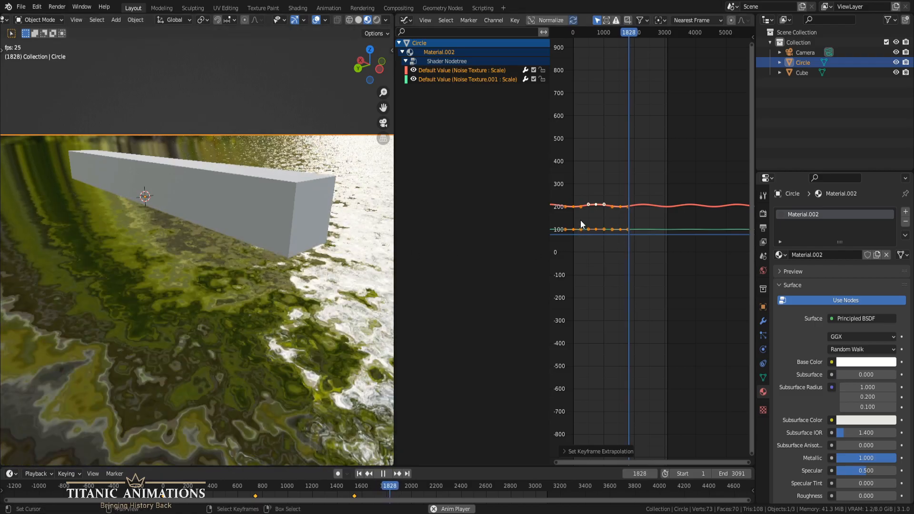
Step: Select all keyframes of both Scale curves and stretch them along the time axis by a factor of 5 twice
middle_click_drag(221, 288, 269, 318)
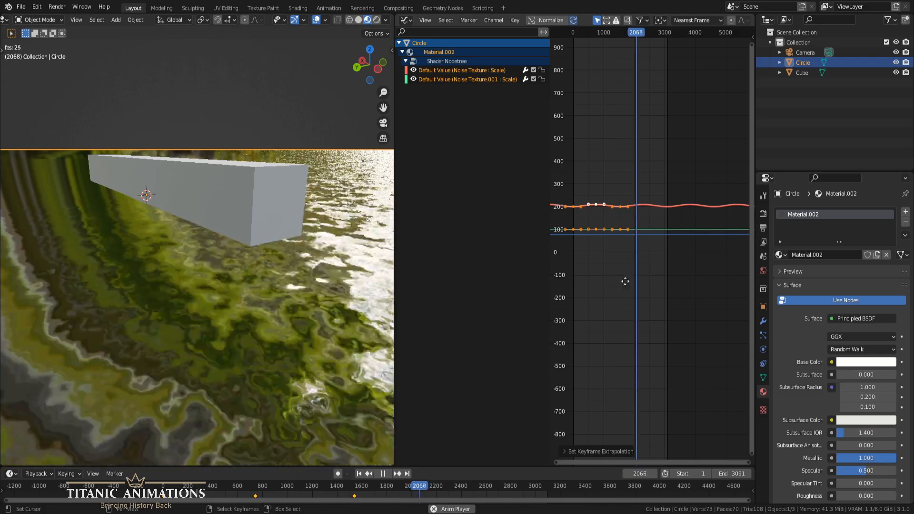
middle_click_drag(626, 282, 673, 274)
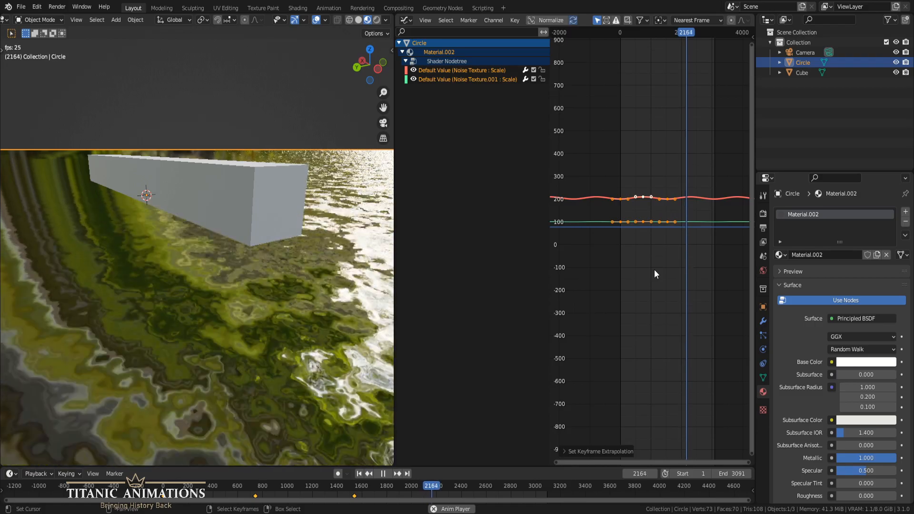
left_click_drag(696, 167, 593, 264)
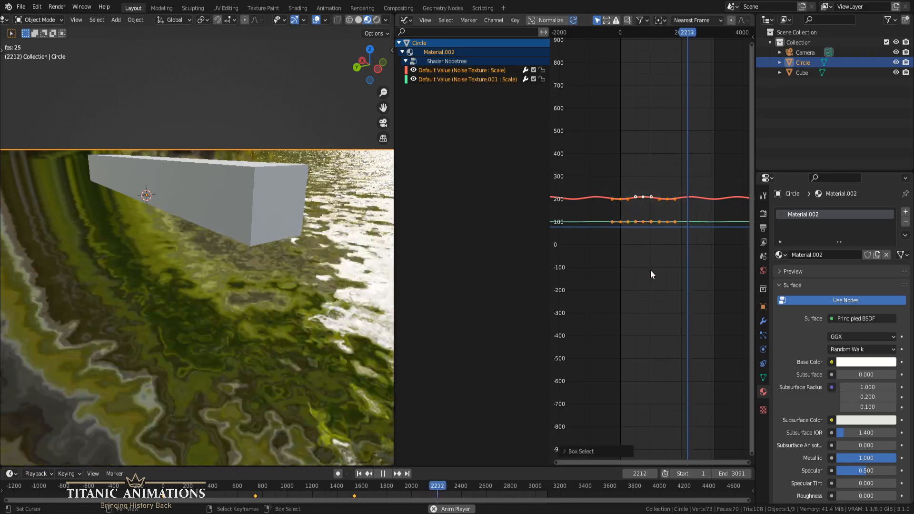
key("s")
key("x")
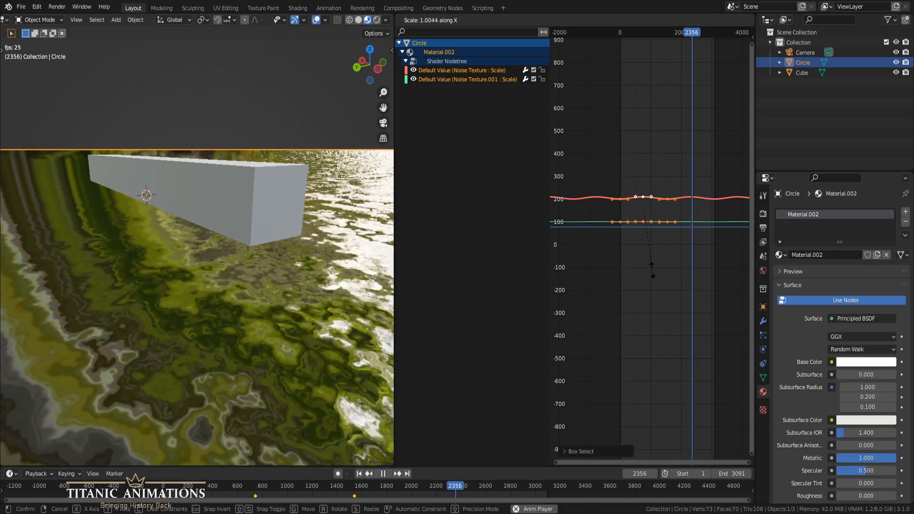
type("5")
key("Return")
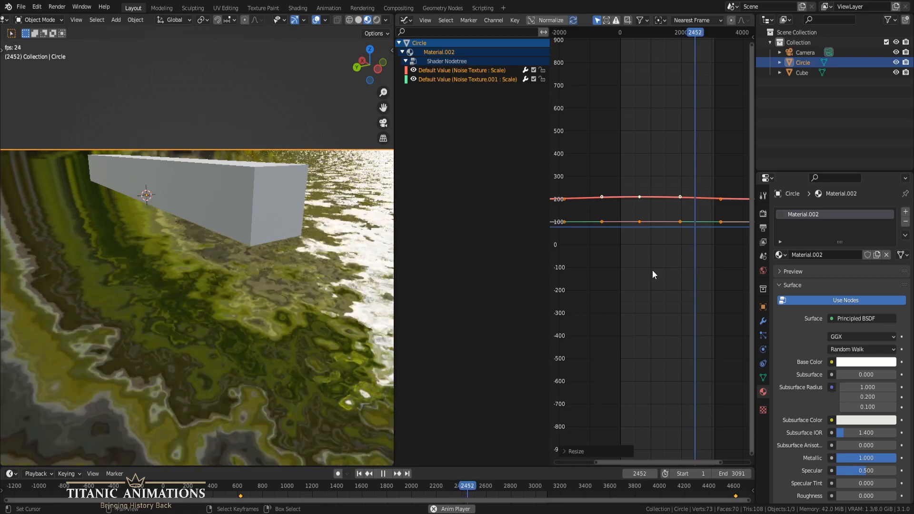
type("sx5")
key("Return")
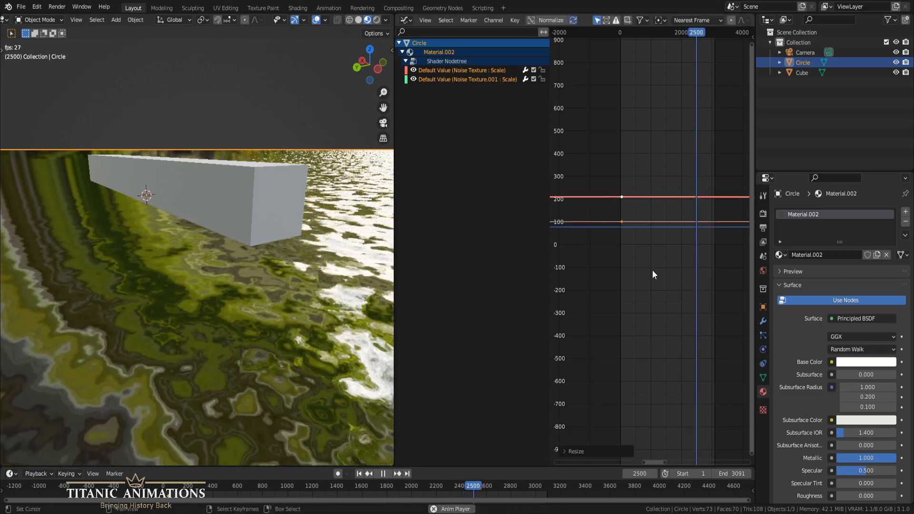
Step: Check the slower water around the box, and show the material's nodes in the Shader Editor in place of the Graph Editor
middle_click_drag(345, 283, 309, 285)
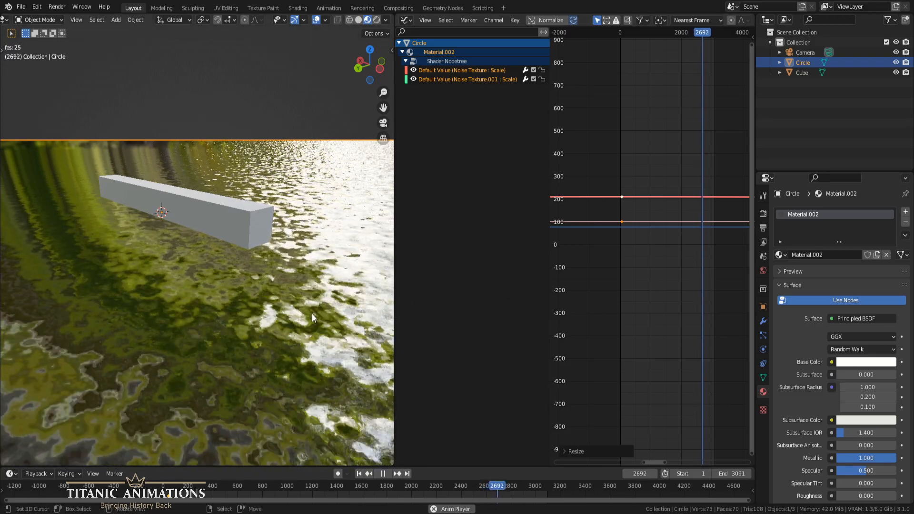
scroll(312, 313, "down", 6)
scroll(311, 308, "up", 5)
middle_click_drag(311, 307, 344, 291)
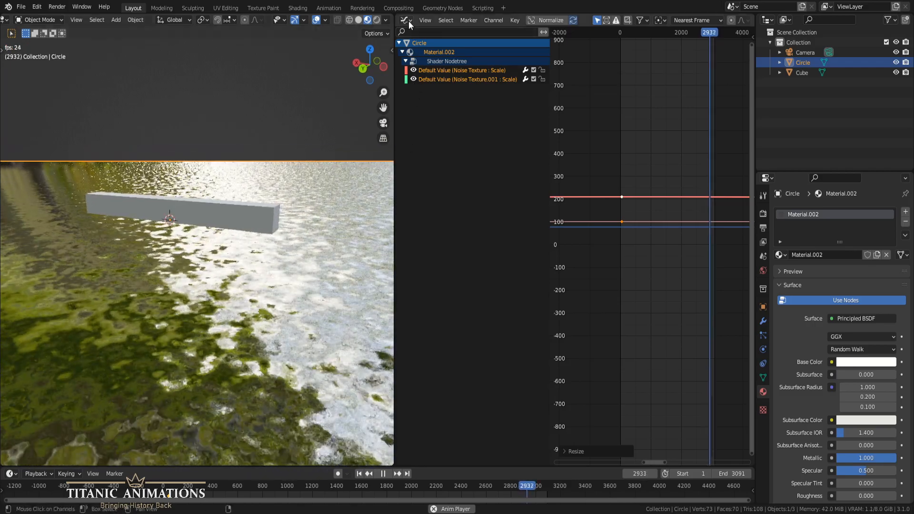
left_click(406, 20)
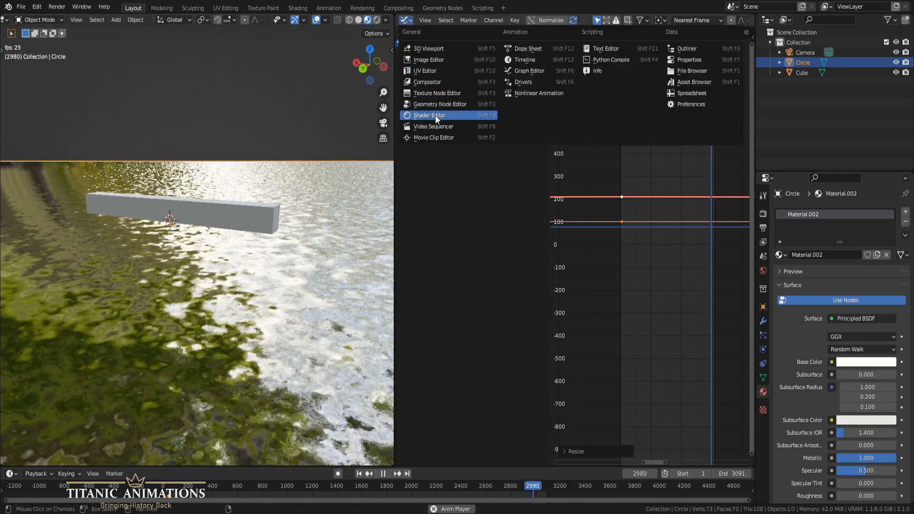
left_click(435, 115)
scroll(608, 262, "down", 3)
middle_click_drag(597, 336, 574, 367)
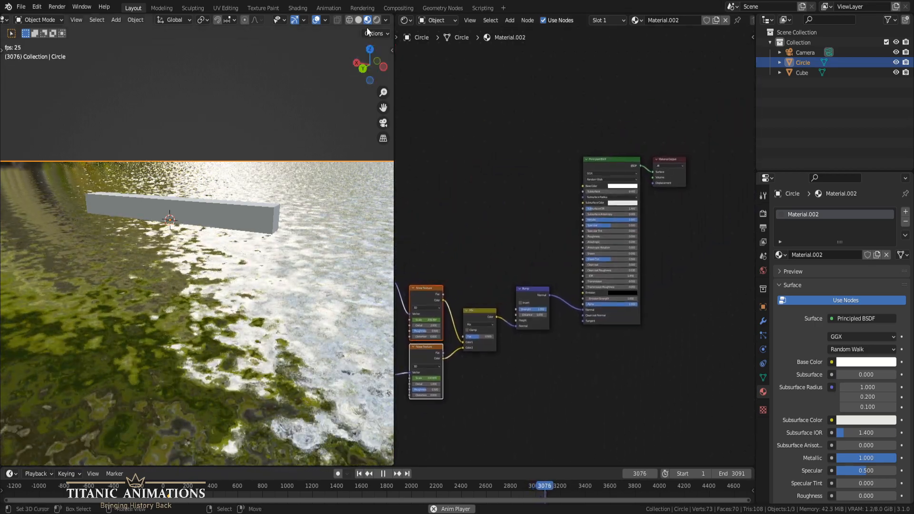
Step: Set the Metallic value of the Principled BSDF to 0
left_click(382, 19)
scroll(619, 314, "up", 3)
scroll(590, 238, "up", 3)
middle_click_drag(547, 245, 495, 265)
left_click_drag(548, 218, 448, 218)
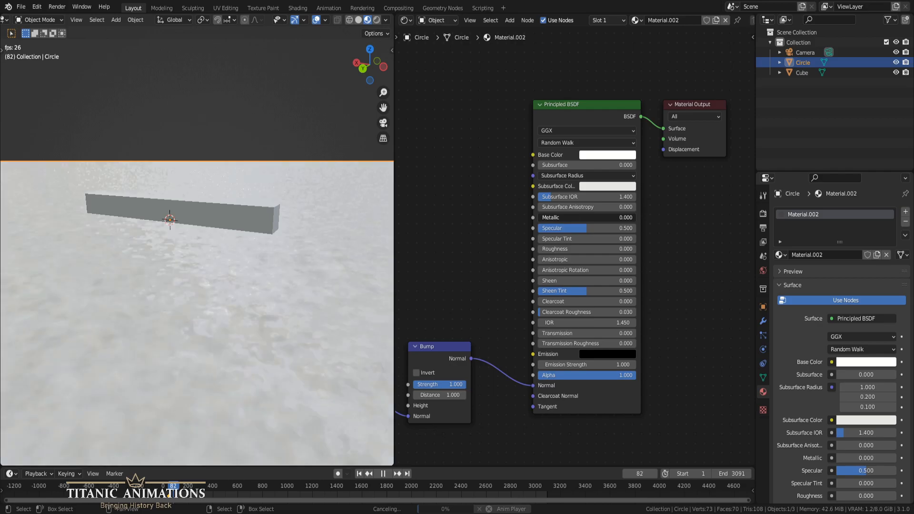
Step: Light the material preview with the Scene World
middle_click_drag(347, 281, 335, 284)
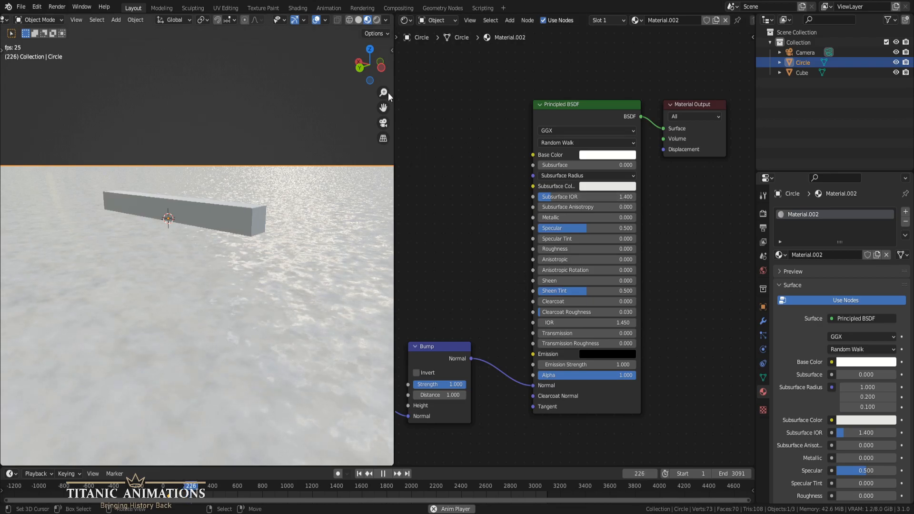
left_click(386, 19)
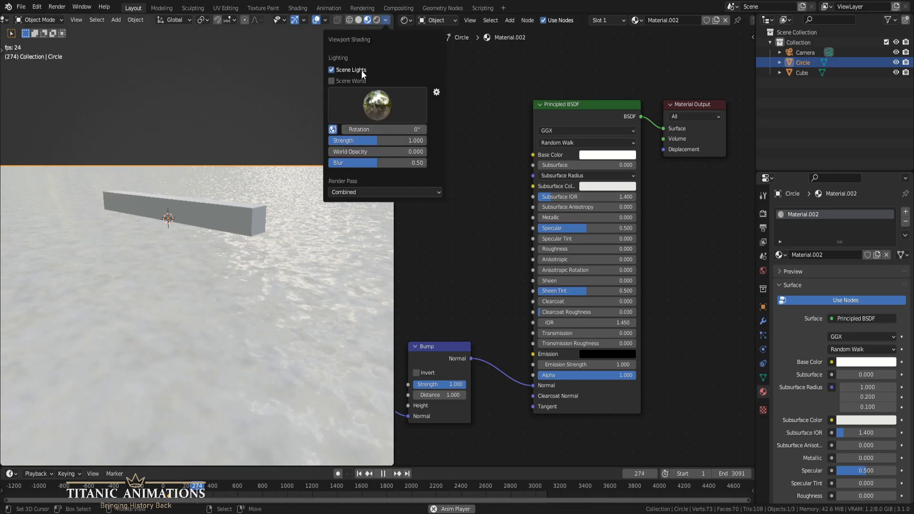
left_click(355, 80)
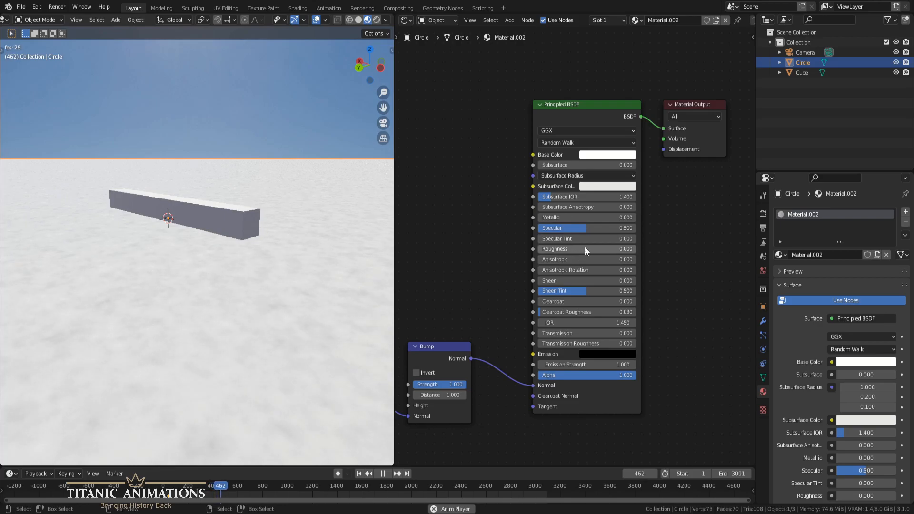
Step: Add a Glass BSDF node and connect its output to the Surface input of the Material Output
middle_click_drag(507, 204, 504, 266)
scroll(498, 242, "down", 5)
key("shift+a")
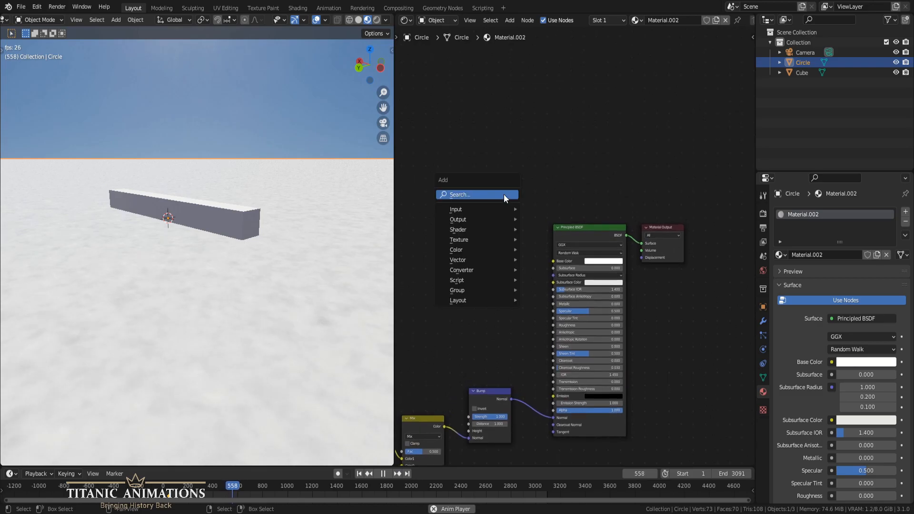
left_click(504, 194)
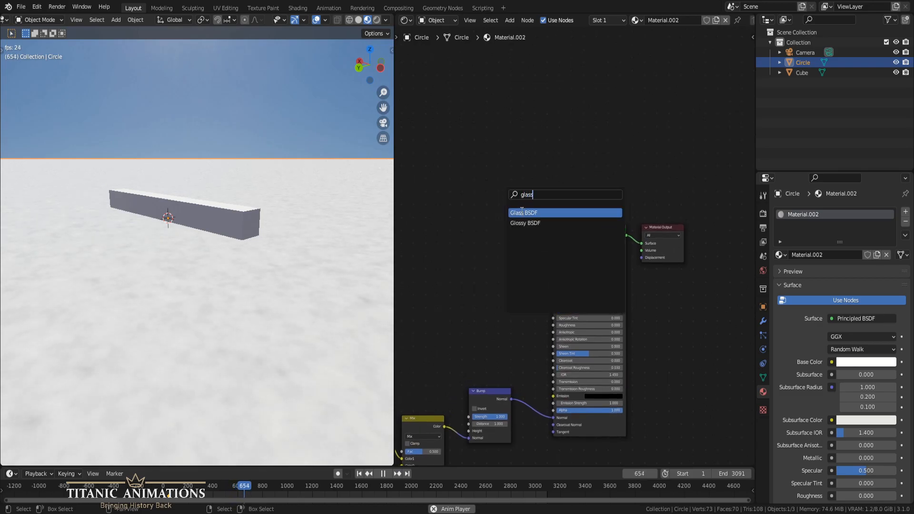
left_click(524, 213)
left_click_drag(528, 183, 641, 244)
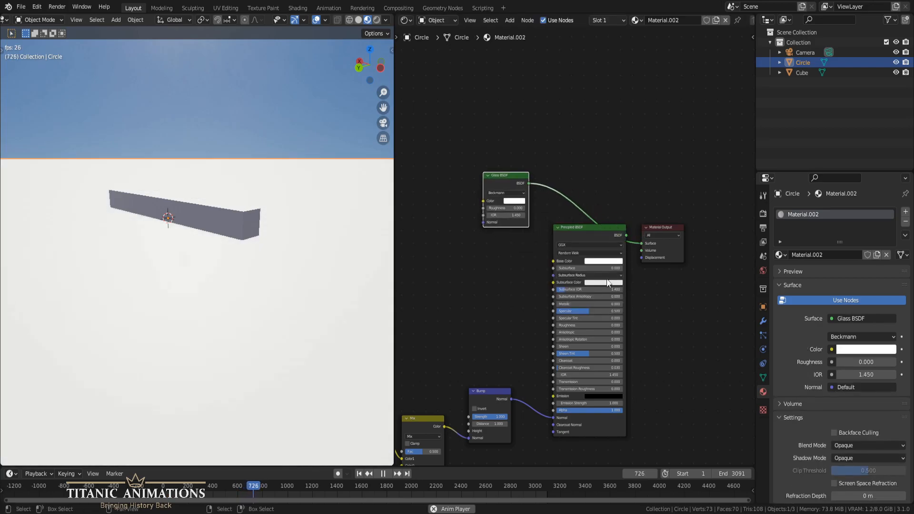
Step: Replace the Principled BSDF with the Glass BSDF beside the Material Output and feed its Normal input from the Bump node
left_click(602, 234)
key("x")
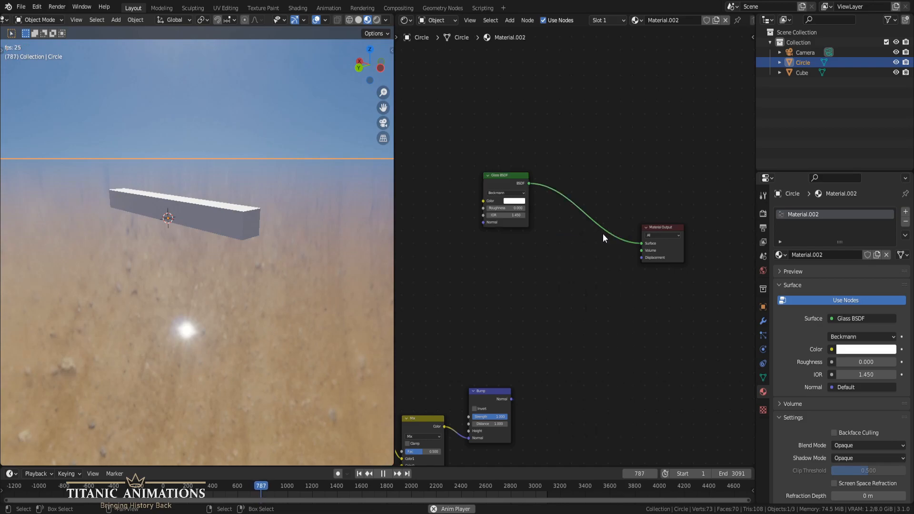
left_click_drag(519, 191, 605, 240)
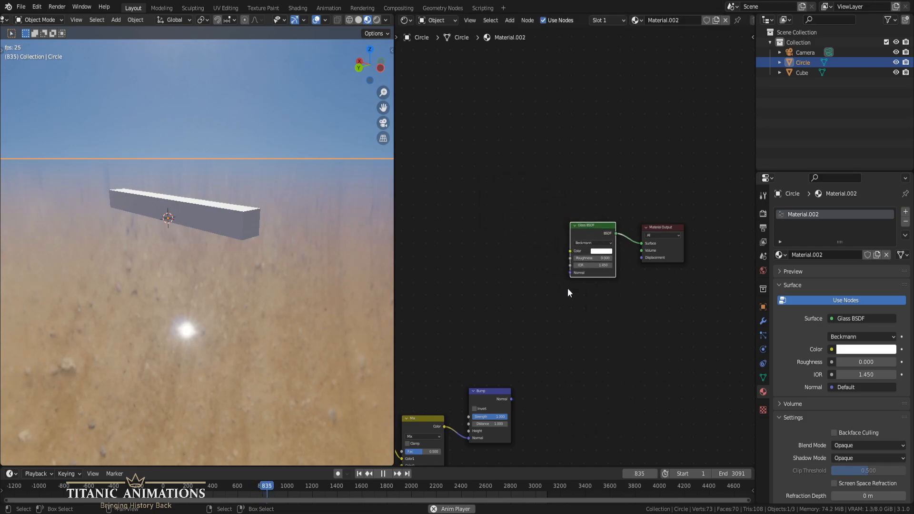
left_click_drag(511, 401, 540, 308)
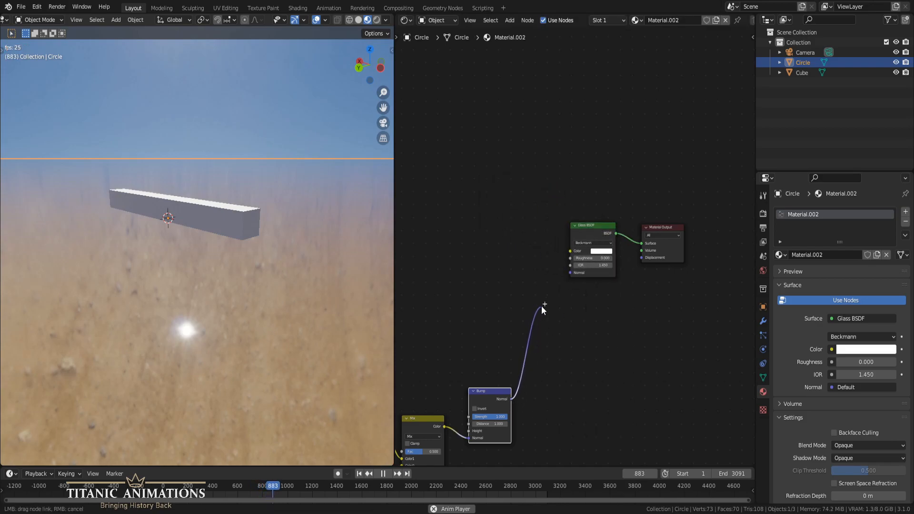
left_click_drag(568, 272, 569, 273)
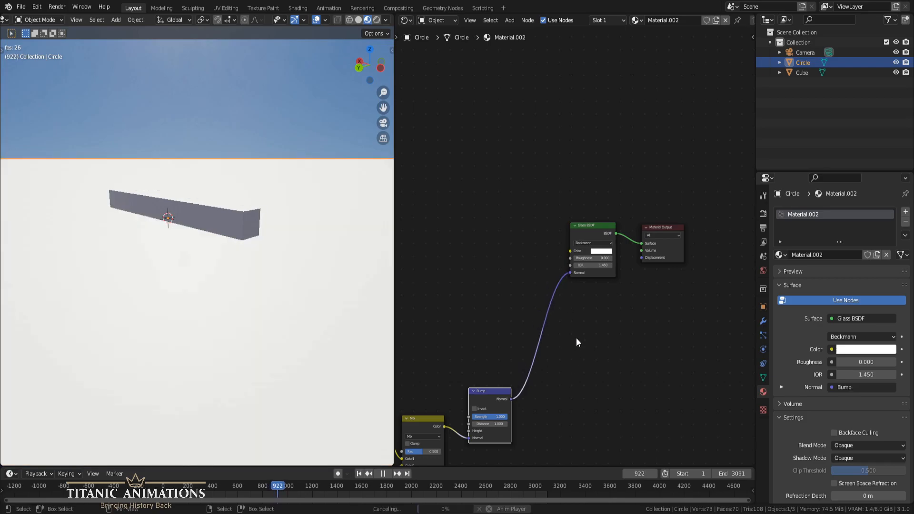
Step: Deselect all scene objects and set the IOR of the Glass BSDF to 1.33
scroll(577, 338, "up", 3)
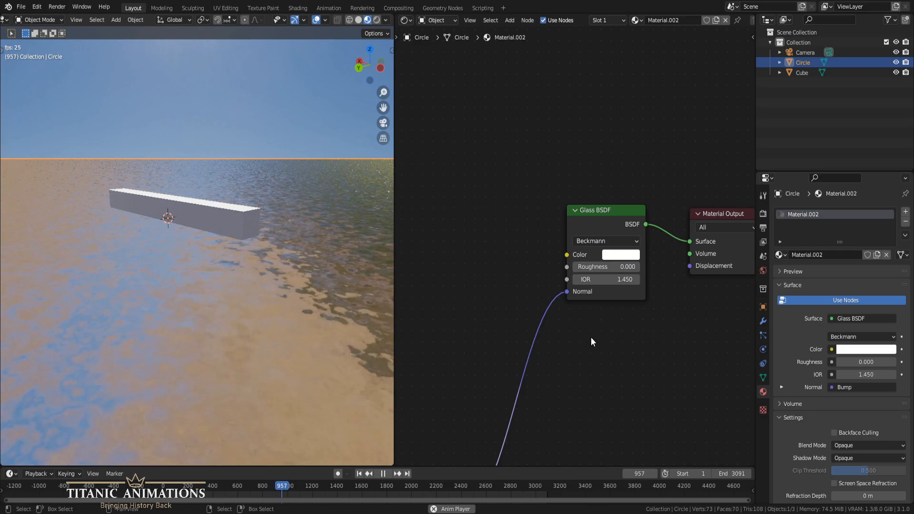
scroll(614, 352, "up", 2)
middle_click_drag(322, 369, 296, 379)
middle_click_drag(307, 322, 241, 299)
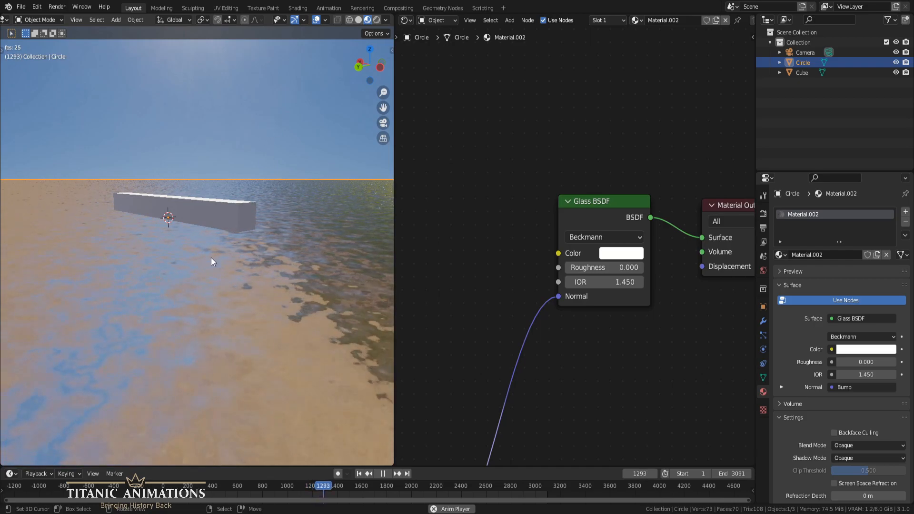
key("alt+a")
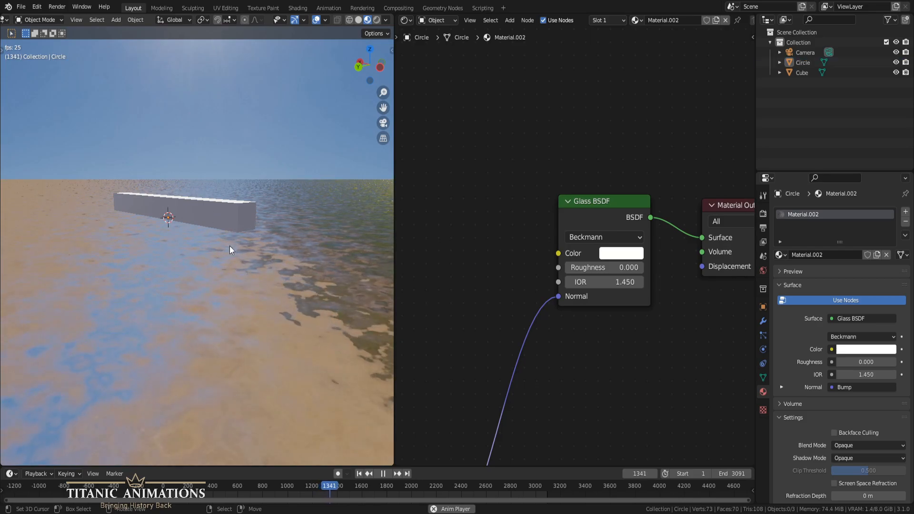
mouse_move(294, 253)
middle_mouse_down()
mouse_move(306, 267)
mouse_move(339, 266)
mouse_move(292, 268)
middle_mouse_up()
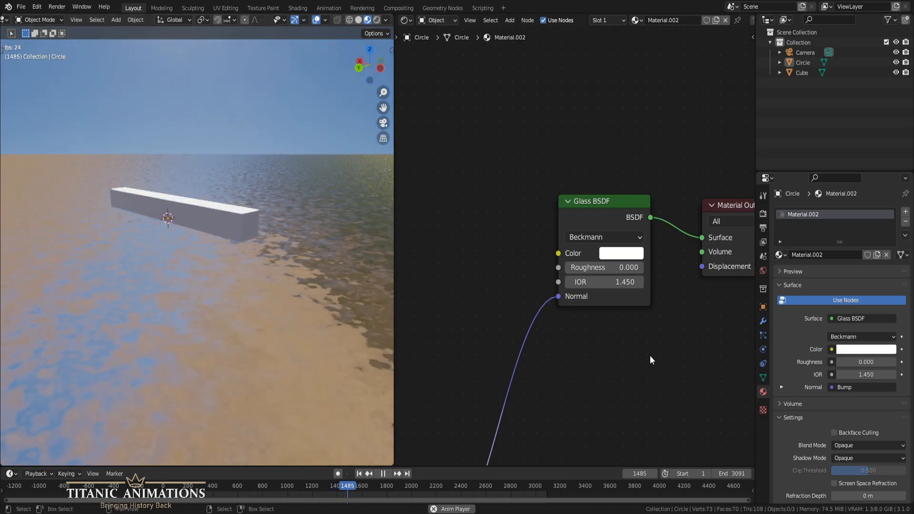
middle_click_drag(651, 356, 575, 290)
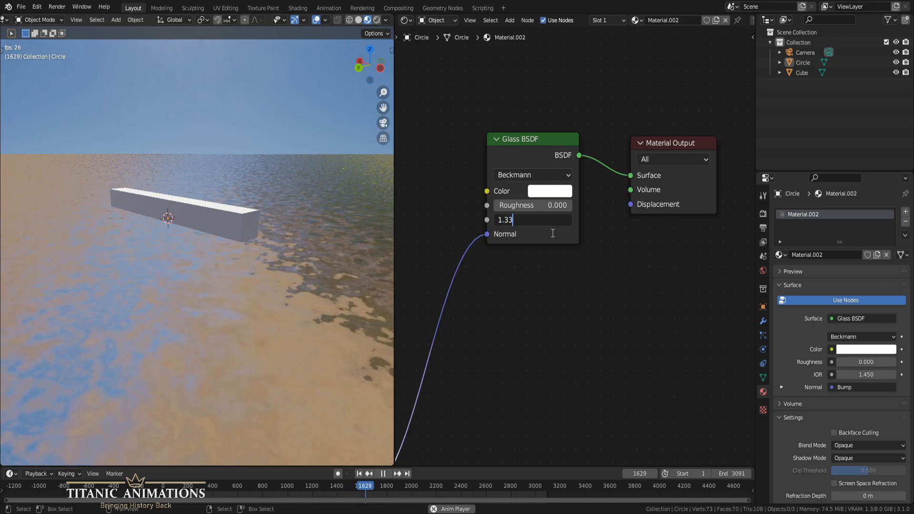
key("Return")
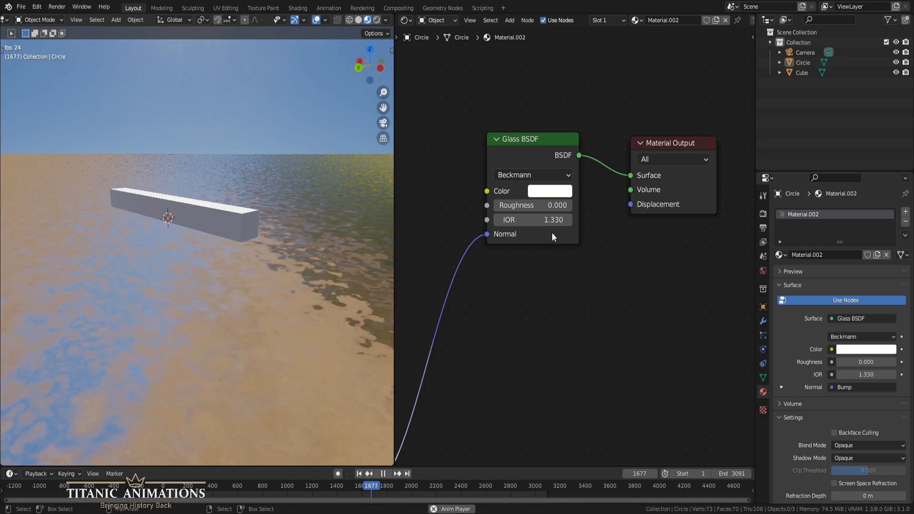
Step: Add a Glossy BSDF node and place it directly below the Glass BSDF
middle_click_drag(565, 278, 550, 242)
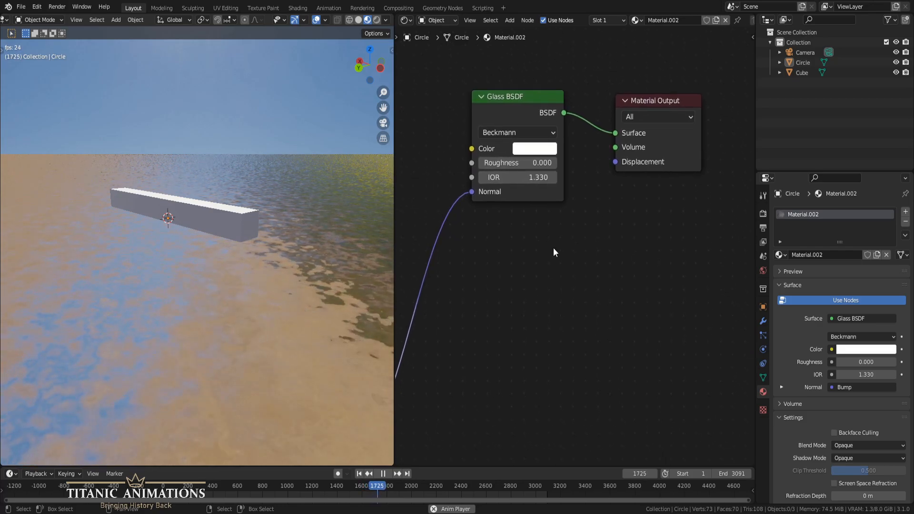
scroll(553, 248, "down", 3)
key("shift+a")
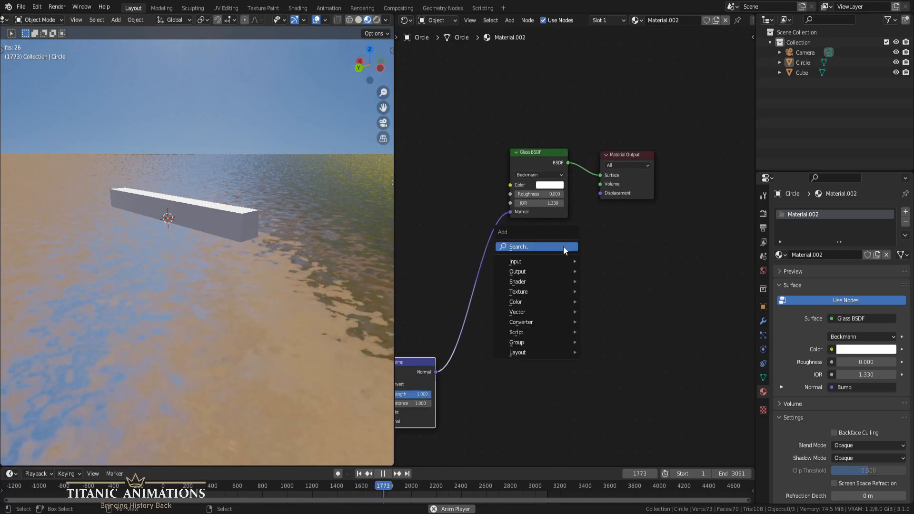
left_click(564, 246)
type("g")
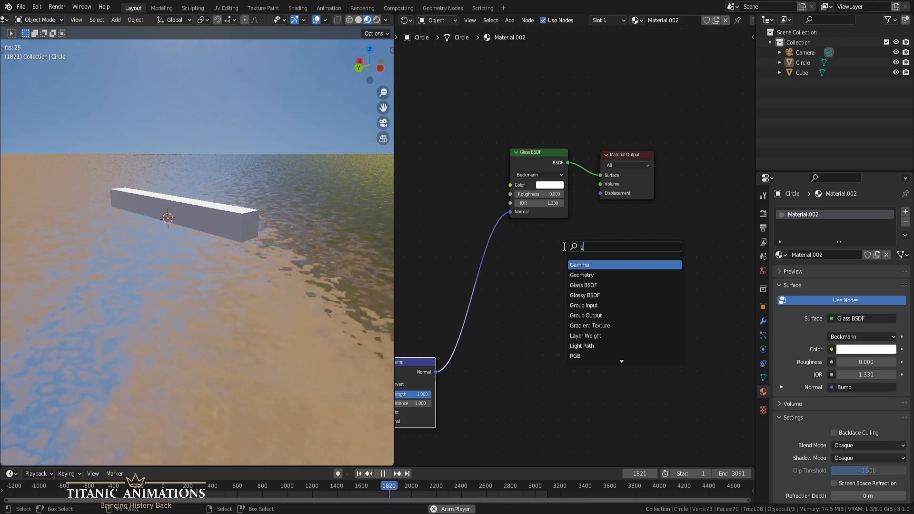
type("l")
left_click(583, 275)
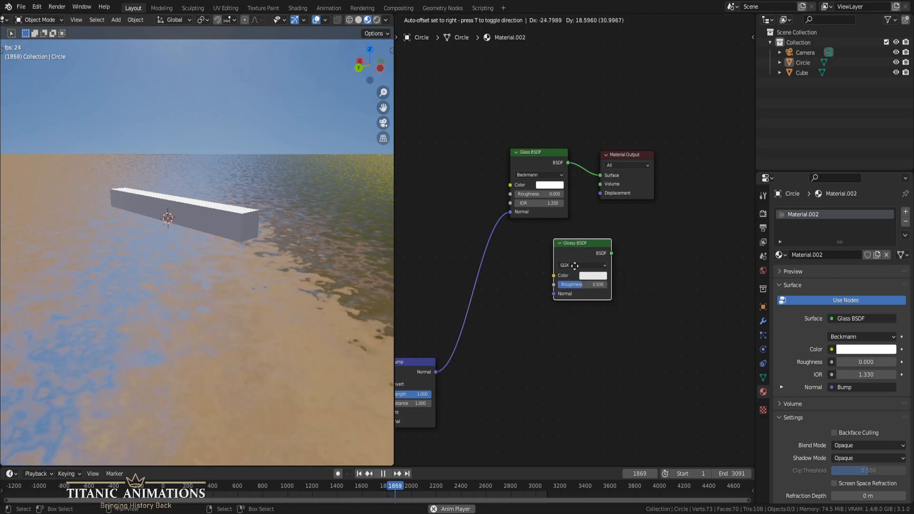
left_click(532, 250)
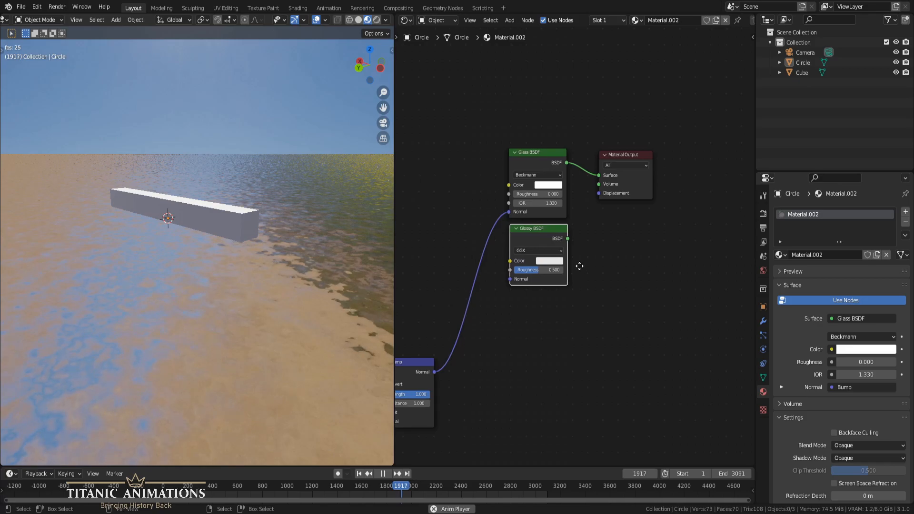
Step: Insert a Mix Shader between the Glass BSDF and Material Output, and connect the Glossy BSDF to its second Shader input
middle_click_drag(579, 263, 554, 279)
middle_click_drag(606, 242, 568, 268)
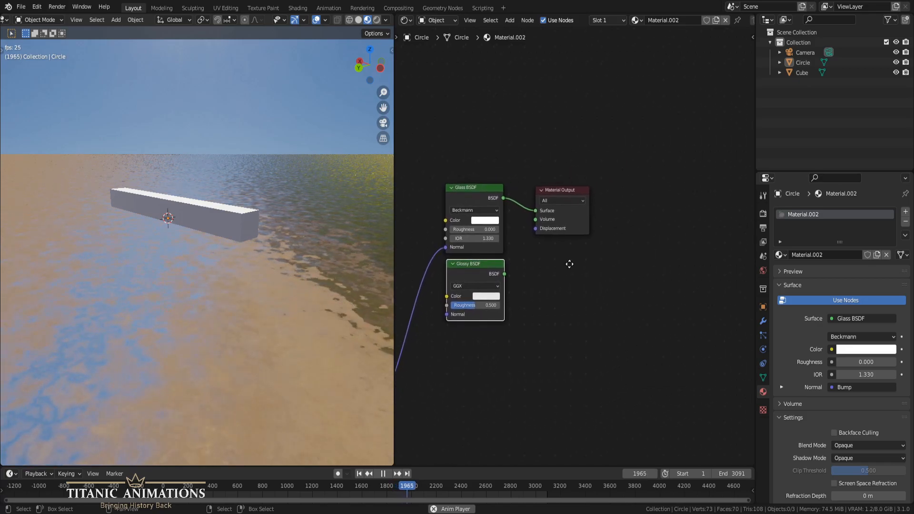
key("shift+a")
left_click(577, 248)
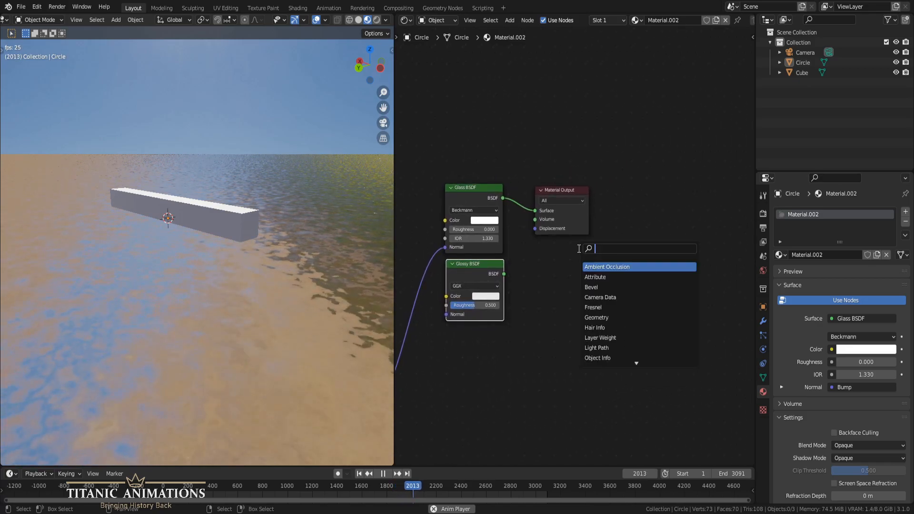
left_click(597, 277)
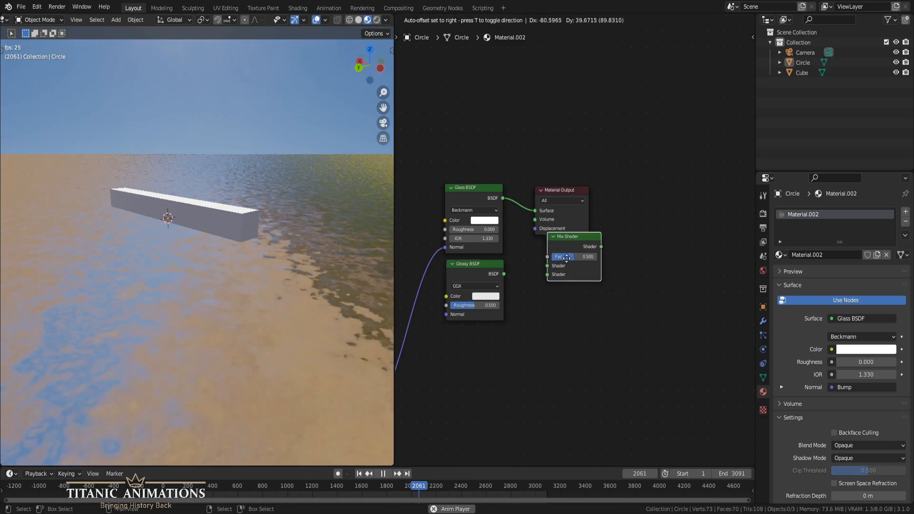
left_click(535, 257)
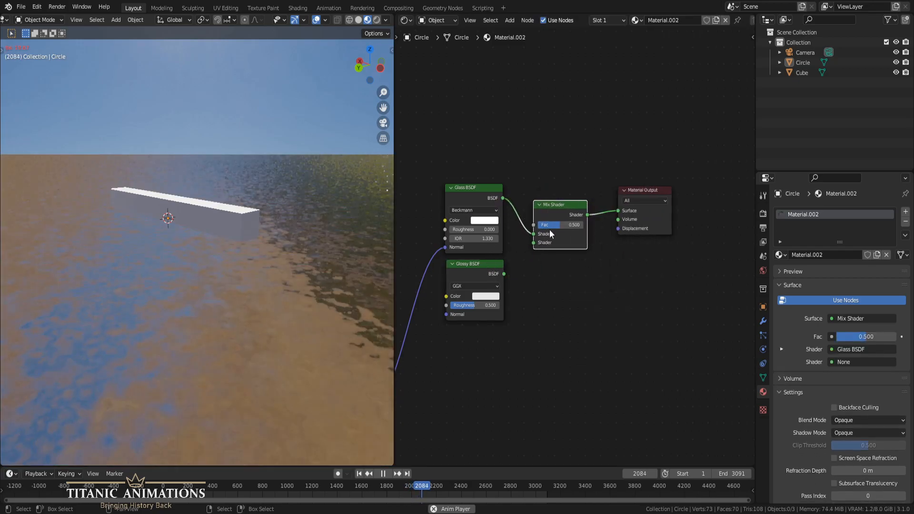
left_click_drag(503, 274, 531, 245)
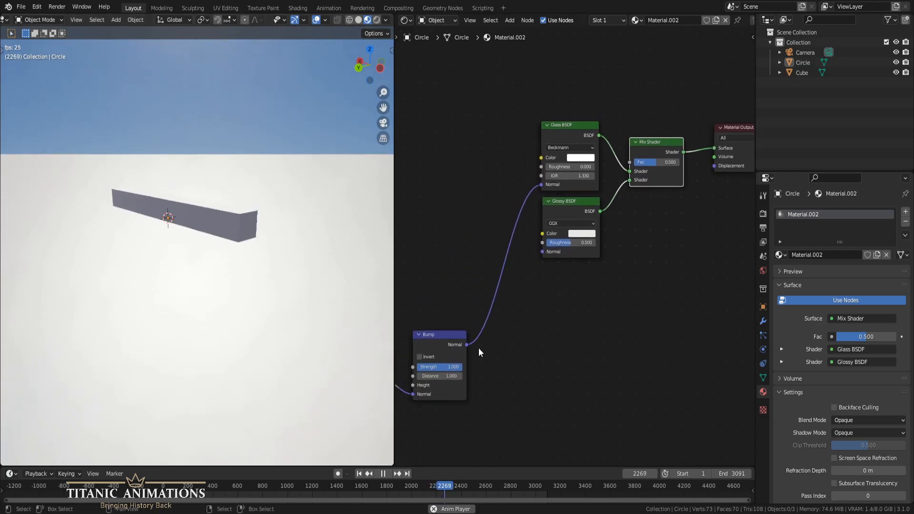
Step: Set the Glossy BSDF roughness to 0.023 and darken its color to near black, with RGB values of 0.005
scroll(555, 281, "up", 3)
left_click_drag(571, 241, 523, 240)
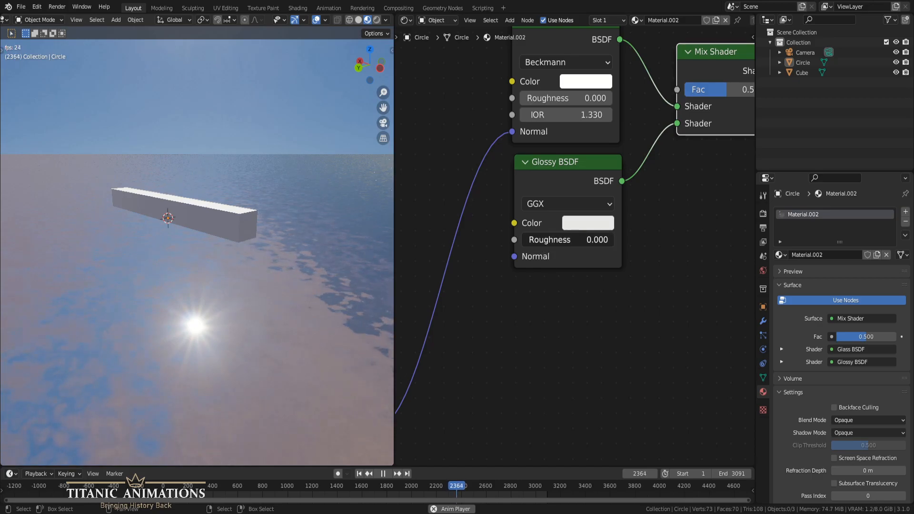
left_click_drag(564, 240, 525, 244)
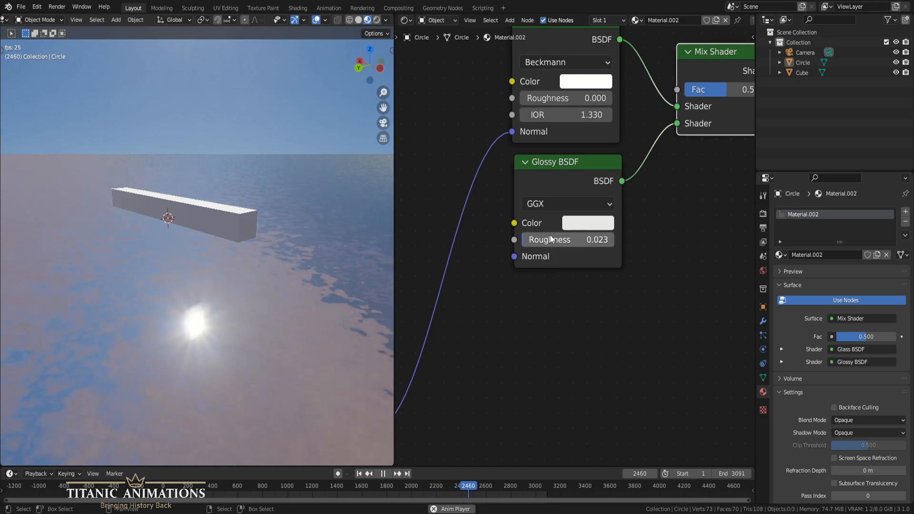
left_click(596, 222)
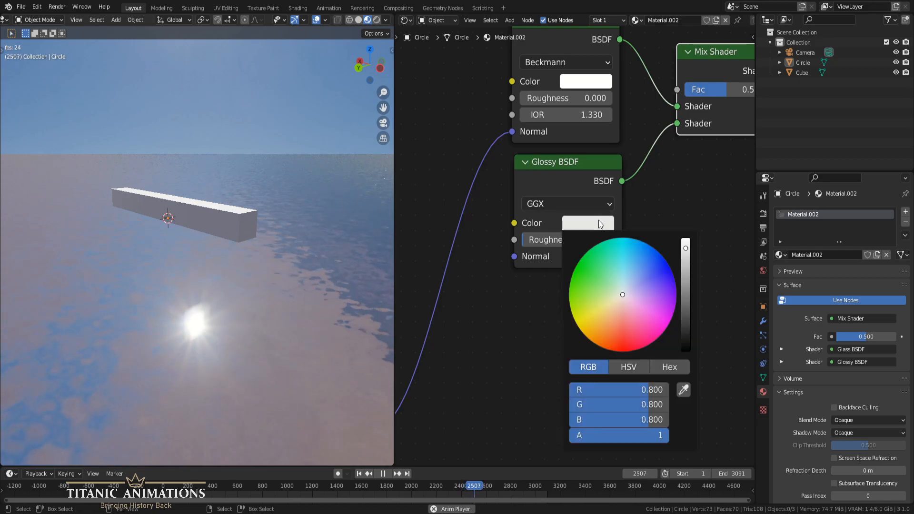
left_click(599, 222)
left_click_drag(685, 247, 685, 345)
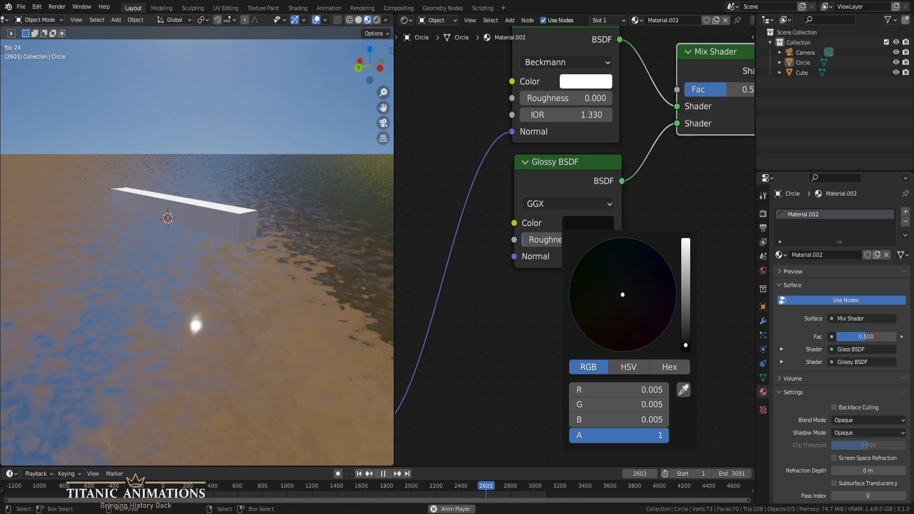
Step: Change the Glass BSDF color to a darker, muted grayish blue
left_click(583, 84)
left_click_drag(683, 100, 684, 156)
mouse_move(621, 148)
left_mouse_down()
mouse_move(590, 152)
mouse_move(594, 109)
mouse_move(627, 135)
mouse_move(625, 148)
mouse_move(627, 137)
left_mouse_up()
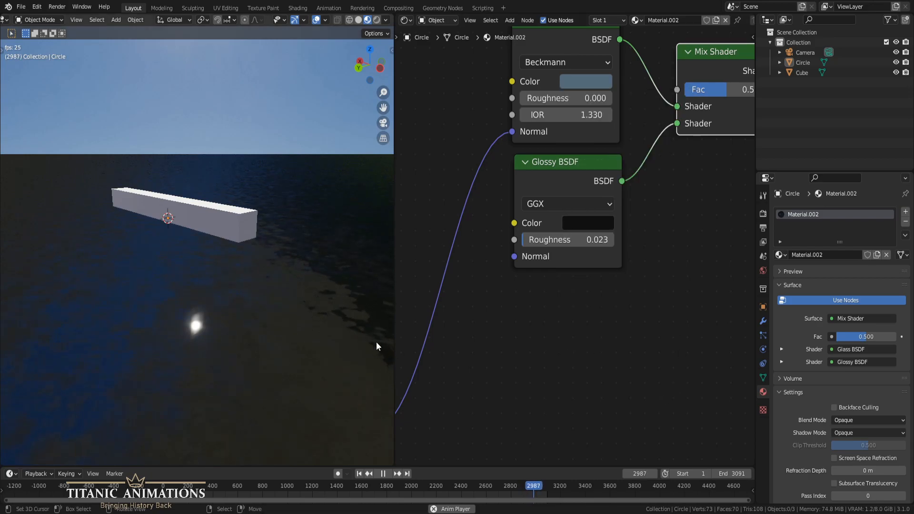
Step: Add a plane mesh to the scene and move it slightly down along Z beneath the water surface
middle_click_drag(276, 334, 252, 282)
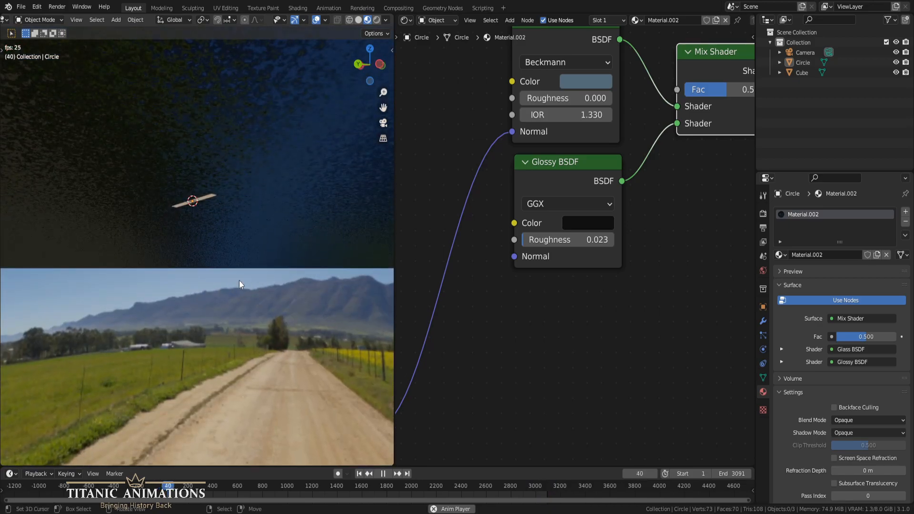
key("shift+a")
left_click(275, 298)
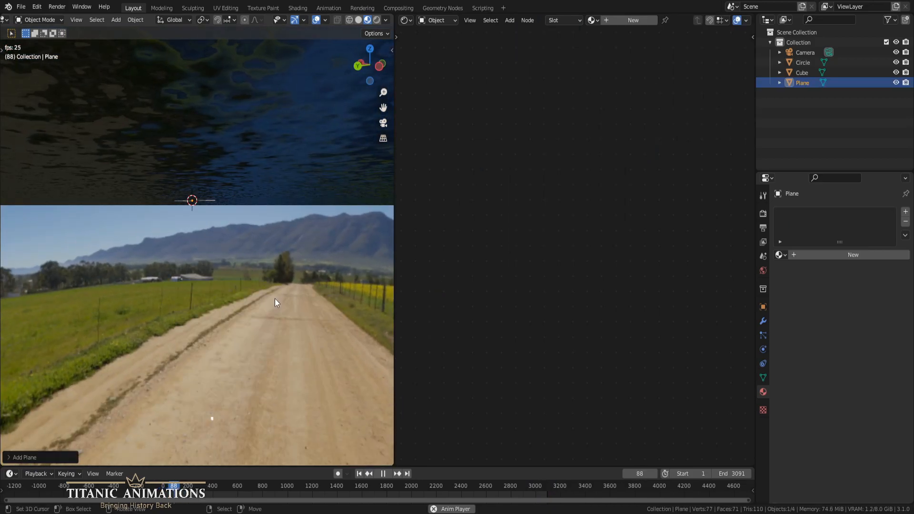
key("g")
key("z")
left_click(247, 244)
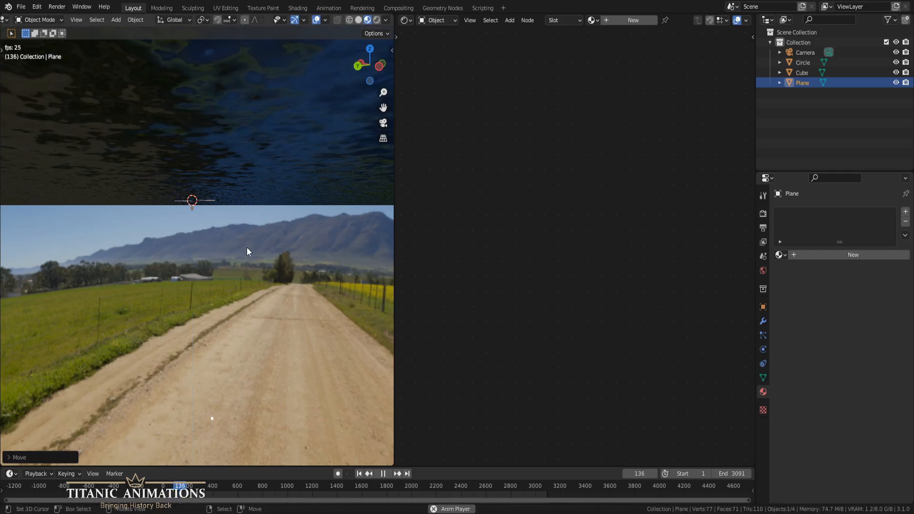
Step: Scale up the plane repeatedly until its edge reaches the horizon beneath the water
middle_click_drag(247, 247, 245, 264)
key("s")
left_click(311, 330)
key("s")
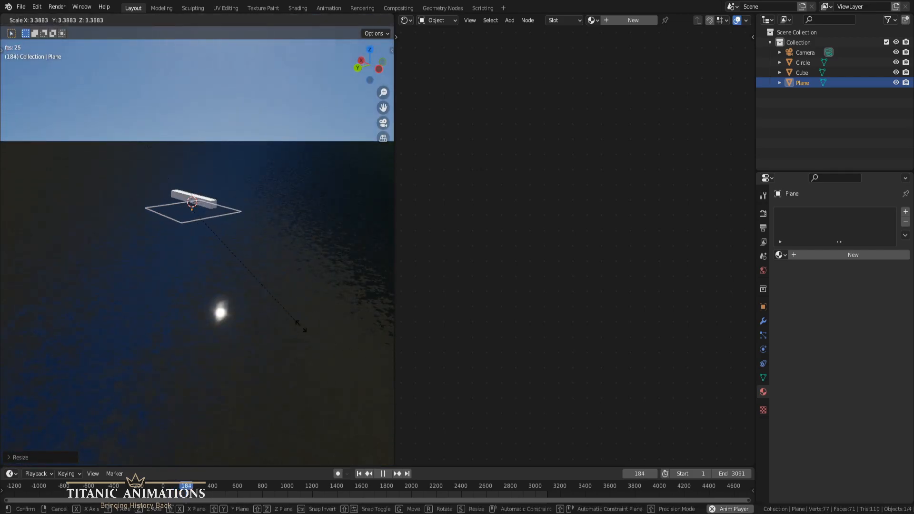
left_click(283, 320)
key("s")
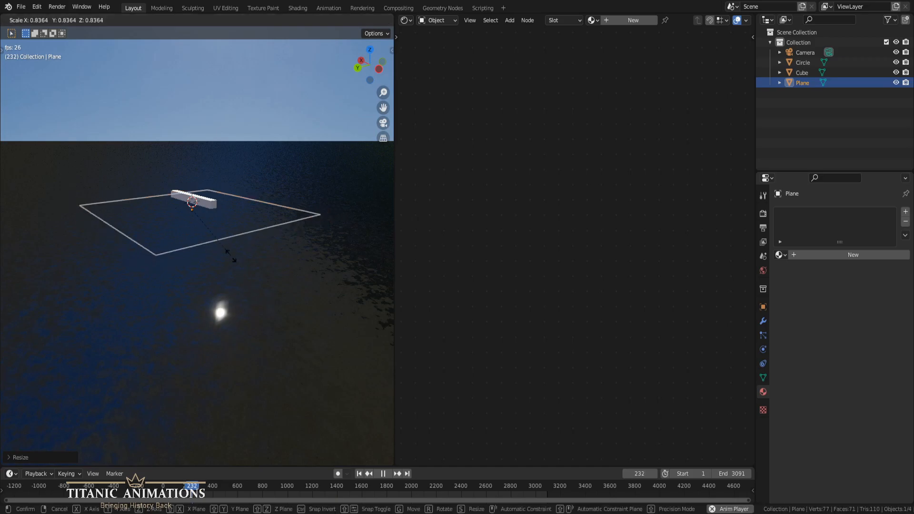
left_click(317, 367)
key("s")
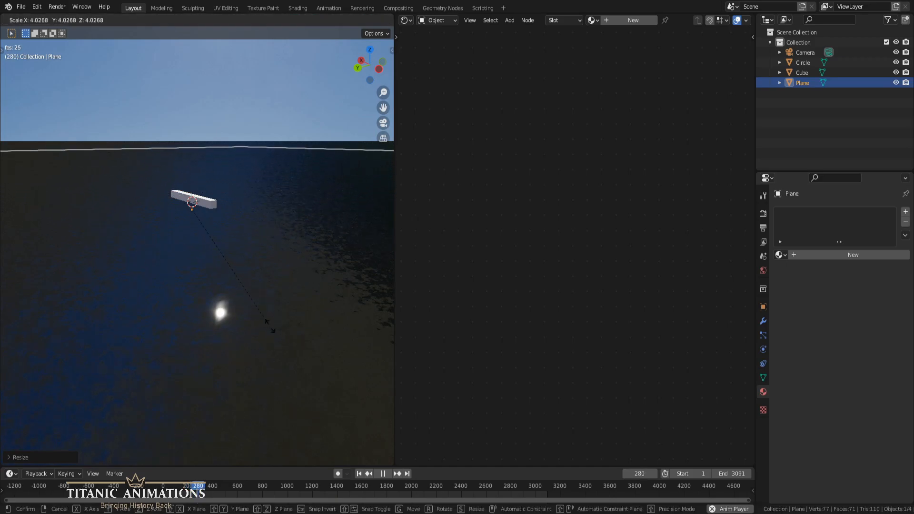
left_click(217, 255)
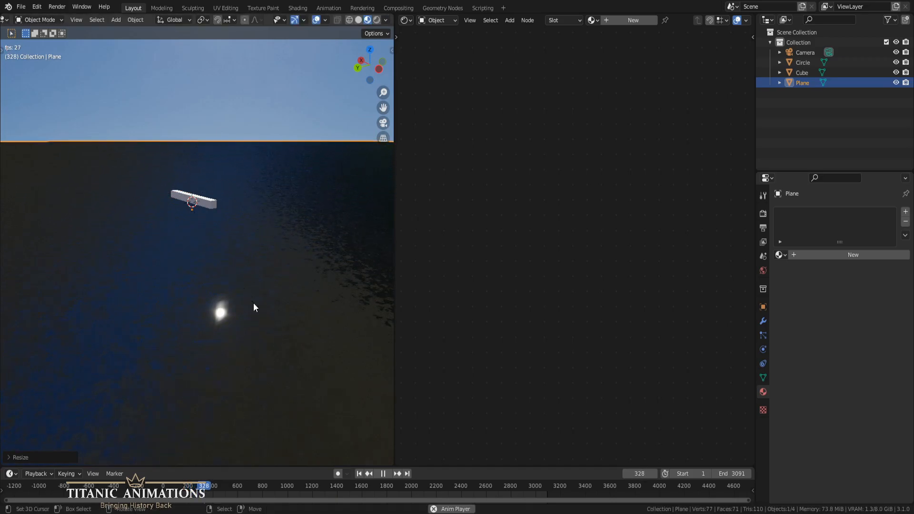
Step: Enlarge the plane in top view until it extends past the circular water surface on all sides
key("KP_7")
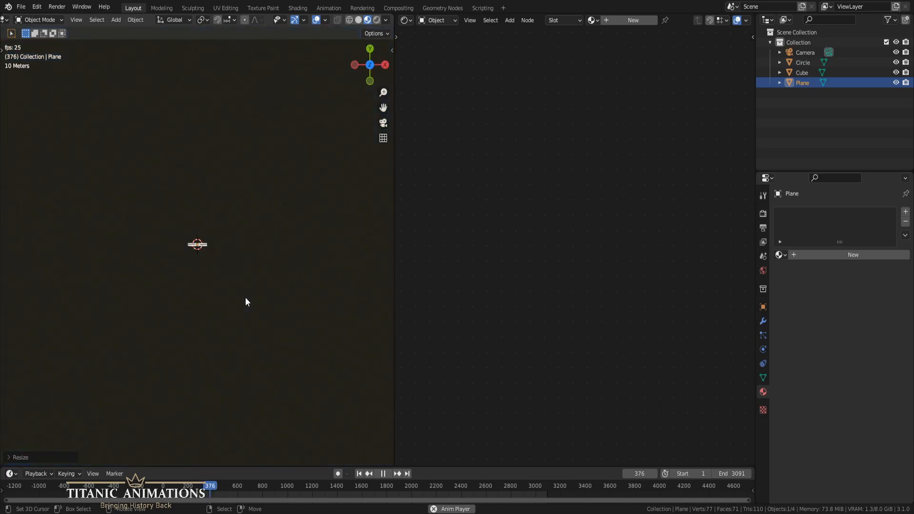
scroll(238, 265, "down", 5)
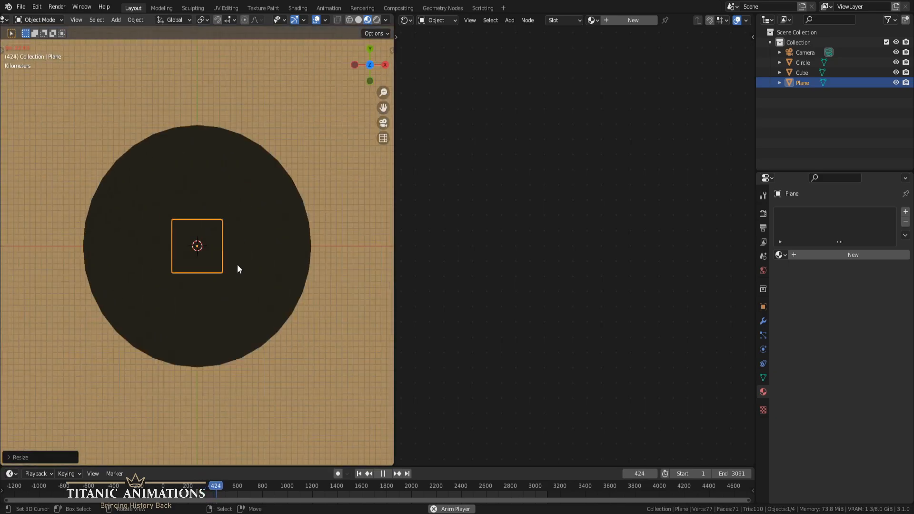
key("s")
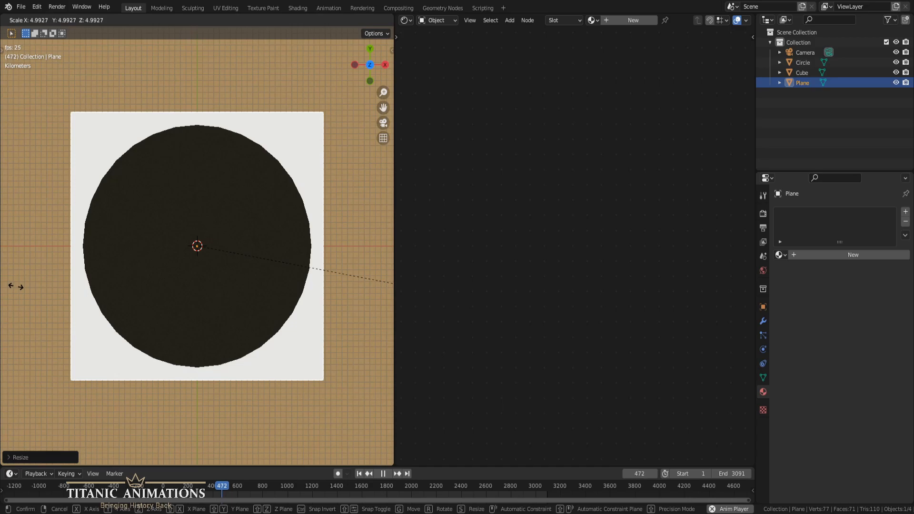
left_click(10, 280)
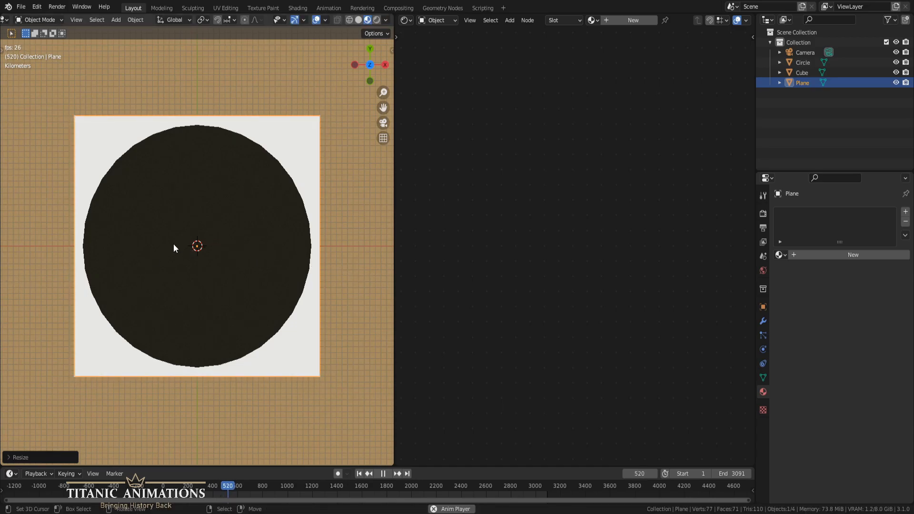
Step: Examine the water and the box through the camera, up close and from beneath the plane
key("KP_0")
scroll(166, 238, "up", 4)
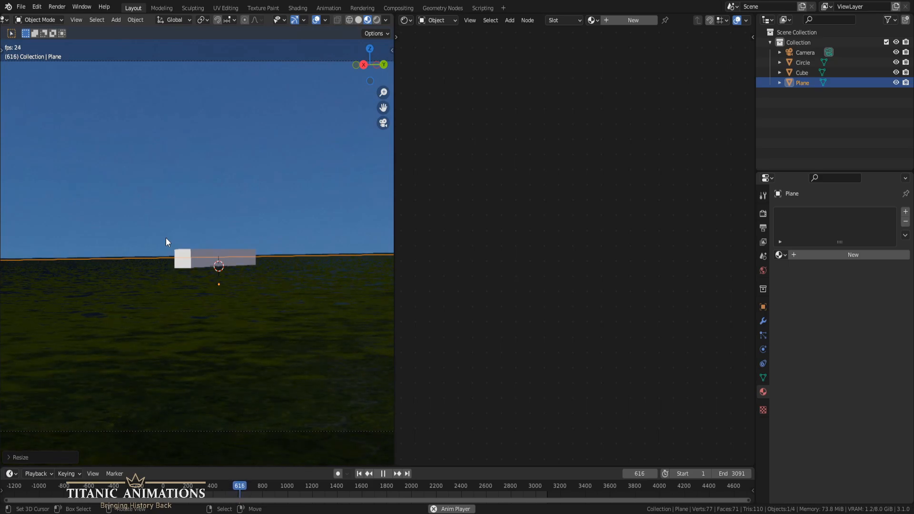
middle_click_drag(314, 266, 253, 281)
scroll(232, 271, "up", 6)
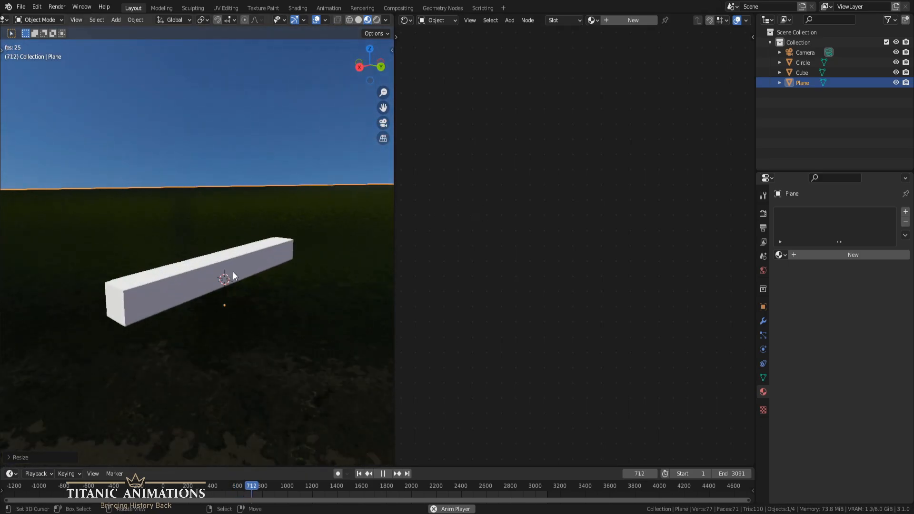
middle_click_drag(228, 275, 253, 281)
scroll(244, 275, "down", 10)
key("KP_0")
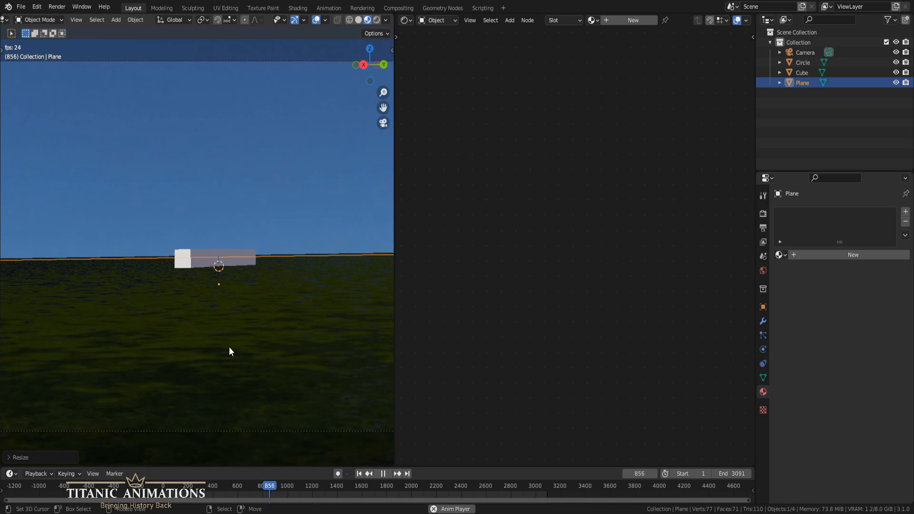
key("KP_0")
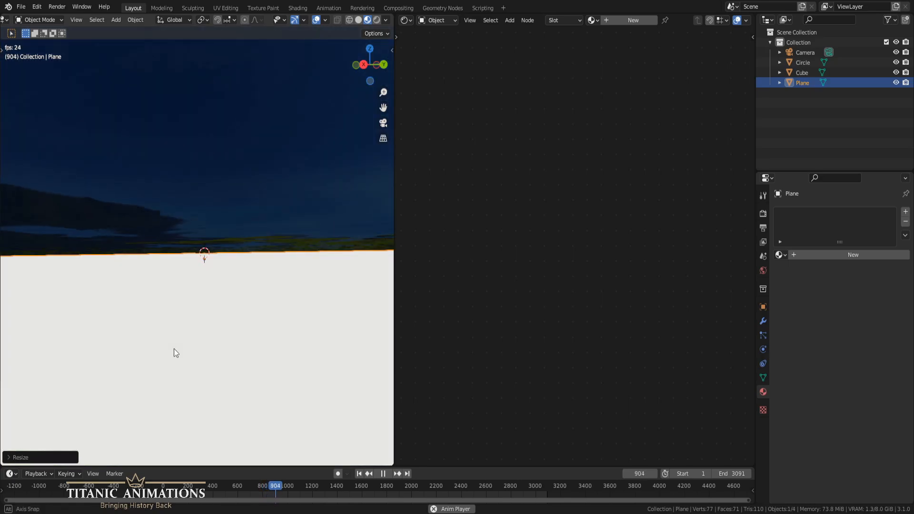
middle_click_drag(199, 367, 226, 243, "shift")
key("KP_0")
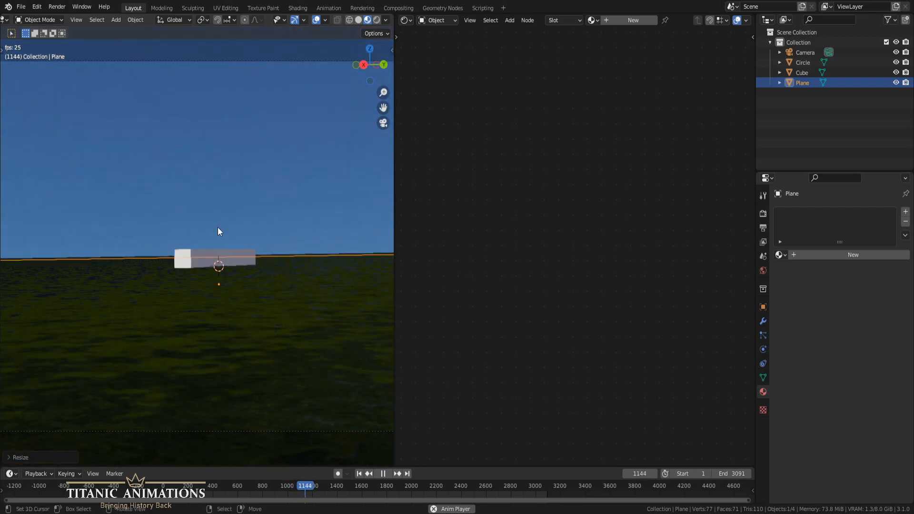
Step: Stop the animation and show the rendered viewport using the Cycles engine with GPU Compute as the device
key("space")
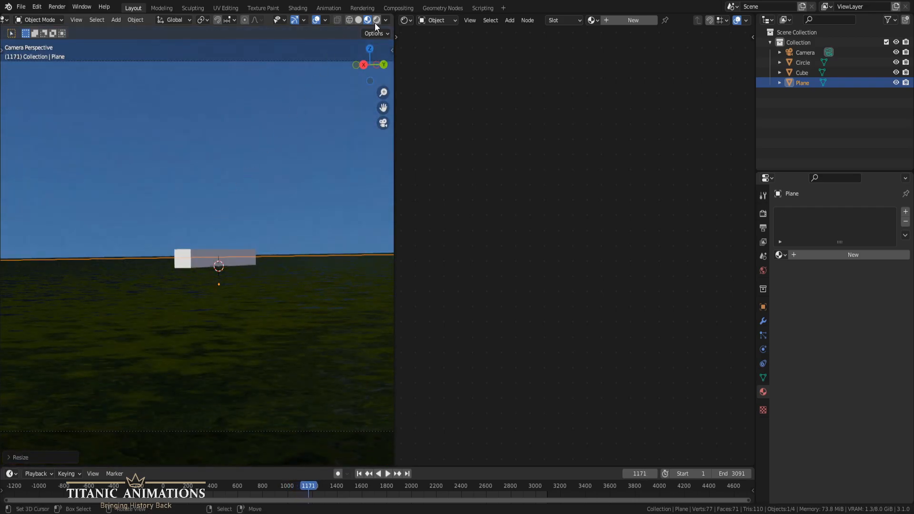
left_click(763, 213)
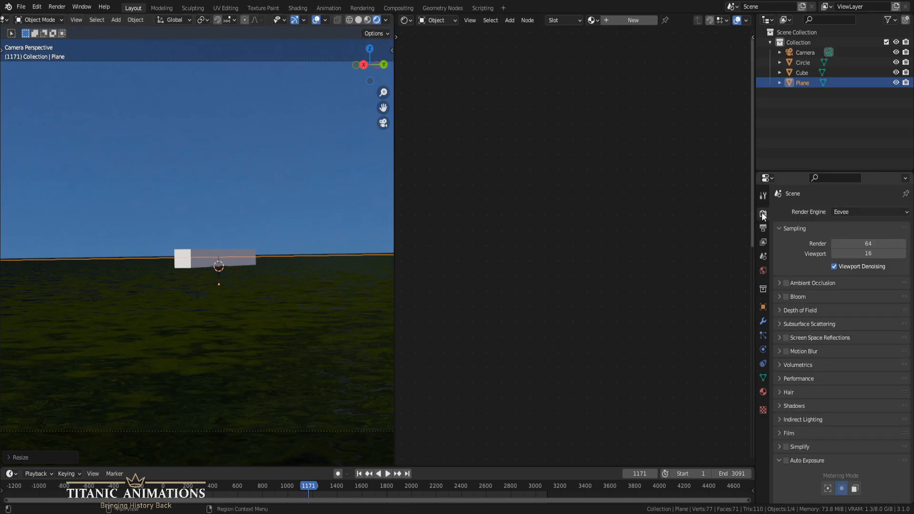
left_click(844, 212)
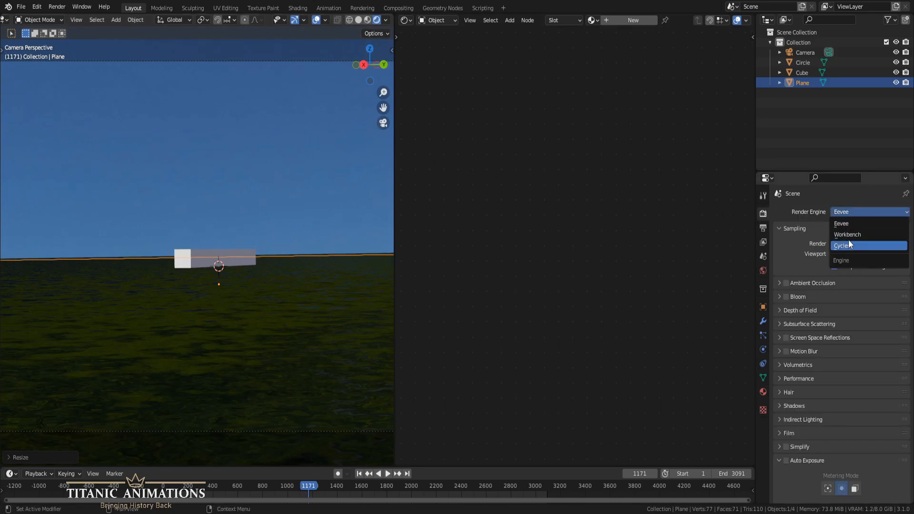
left_click(849, 245)
left_click(841, 237)
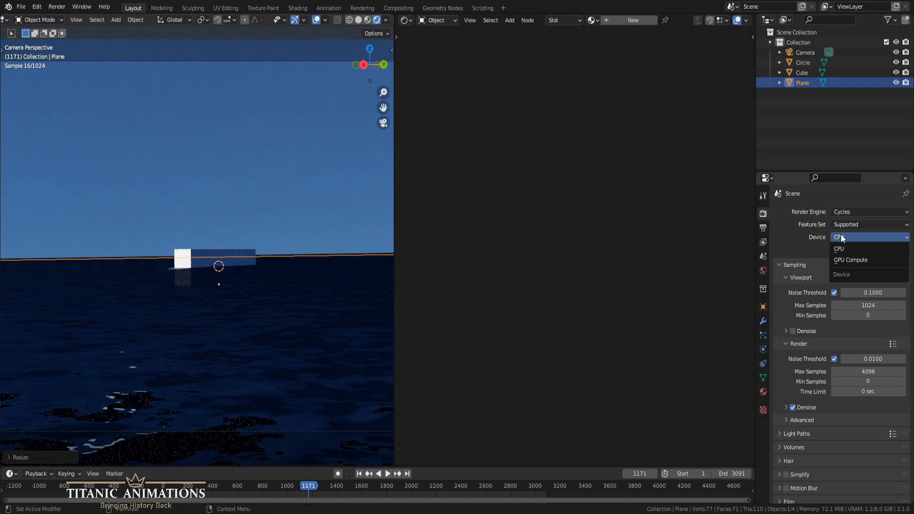
left_click(841, 259)
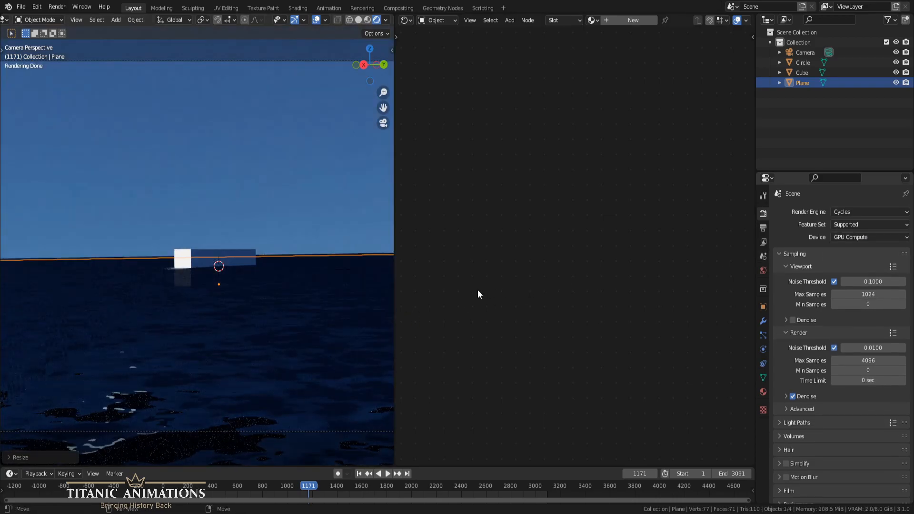
Step: Select the plane beneath the water and lower it about 1 m along the global Z axis
middle_click_drag(287, 313, 267, 294)
scroll(288, 322, "up", 3)
right_click(307, 329)
scroll(306, 330, "down", 1)
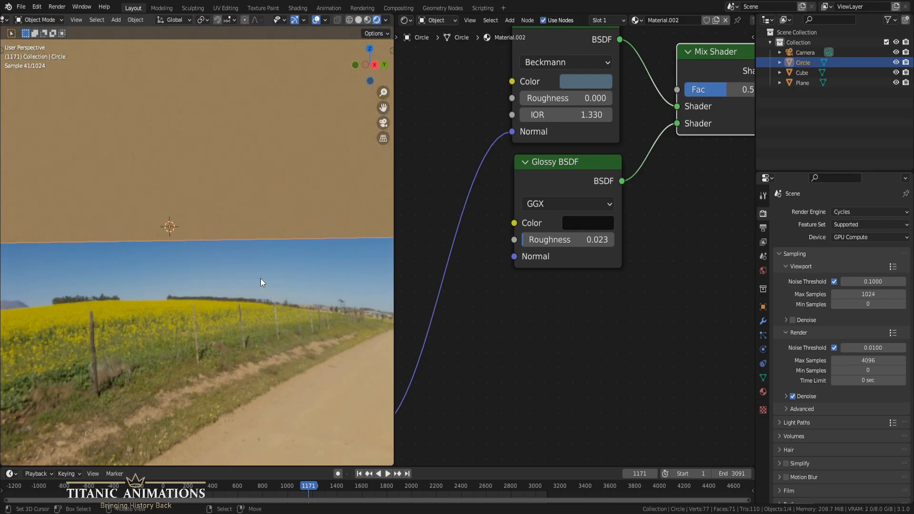
right_click(251, 232)
key("g")
key("z")
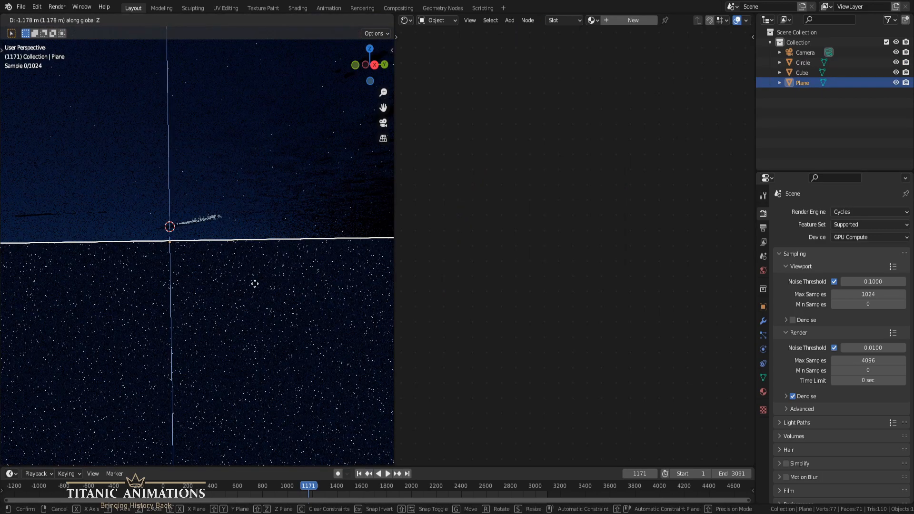
left_click(256, 276)
Step: Select the inner edge ring of the circular water mesh and scale it outward in several passes
middle_click_drag(255, 261, 90, 287)
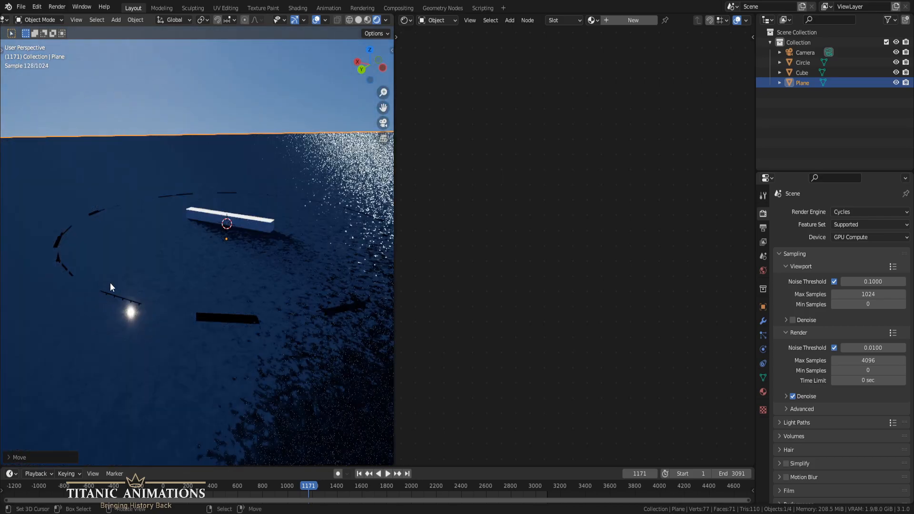
left_click(110, 282)
scroll(213, 334, "down", 5)
middle_click_drag(204, 333, 185, 349)
key("Tab")
scroll(197, 321, "up", 3)
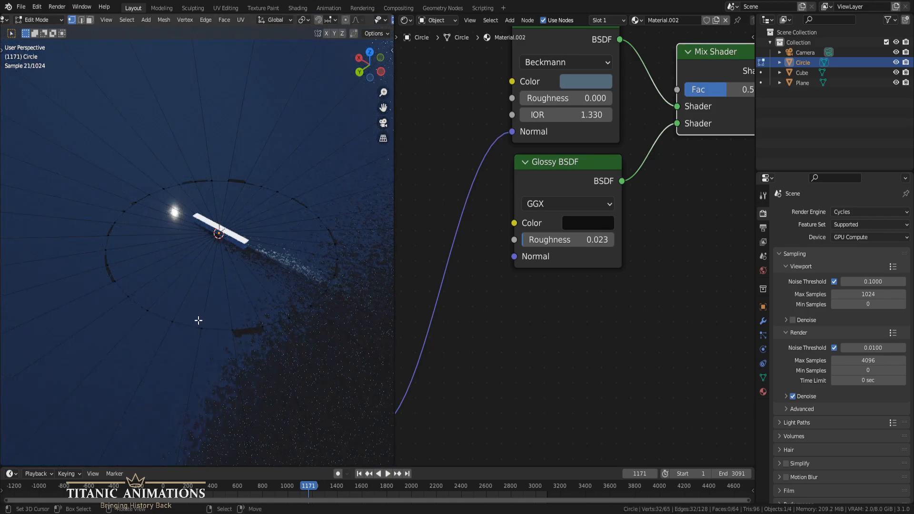
key("a")
key("alt+a")
left_click(211, 327, "alt")
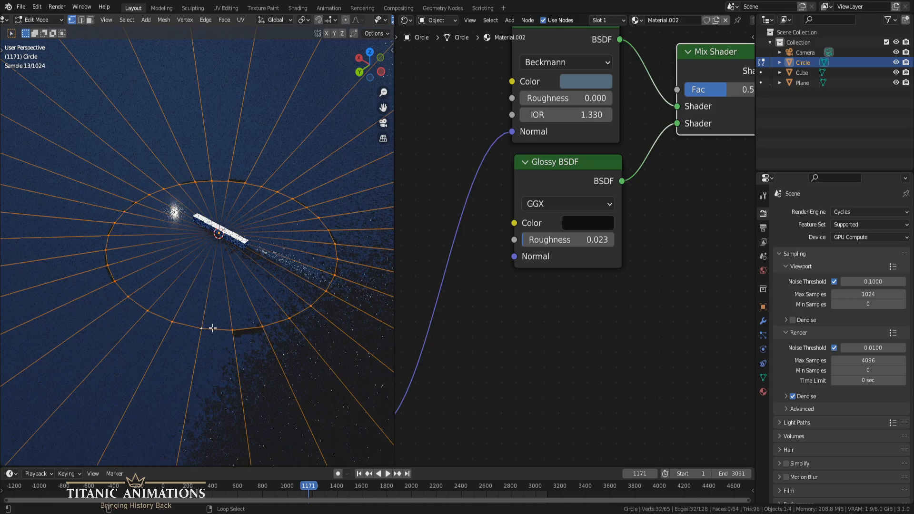
key("s")
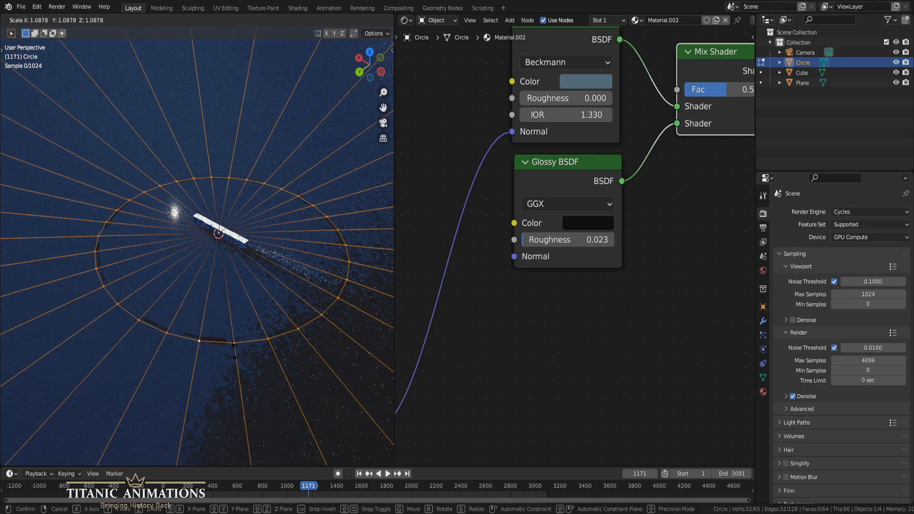
left_click(292, 406)
key("s")
left_click(251, 372)
scroll(238, 350, "down", 7)
key("s")
left_click(245, 349)
key("s")
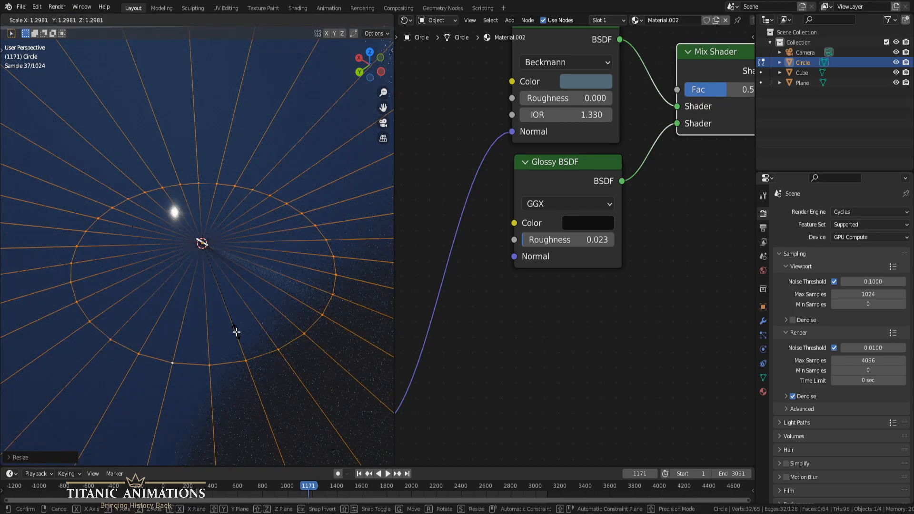
left_click(236, 332)
key("Tab")
Step: Examine the enlarged water surface from the side and through the camera, and deselect everything
middle_click_drag(192, 319, 249, 295)
scroll(248, 301, "up", 5)
middle_click_drag(188, 310, 224, 303)
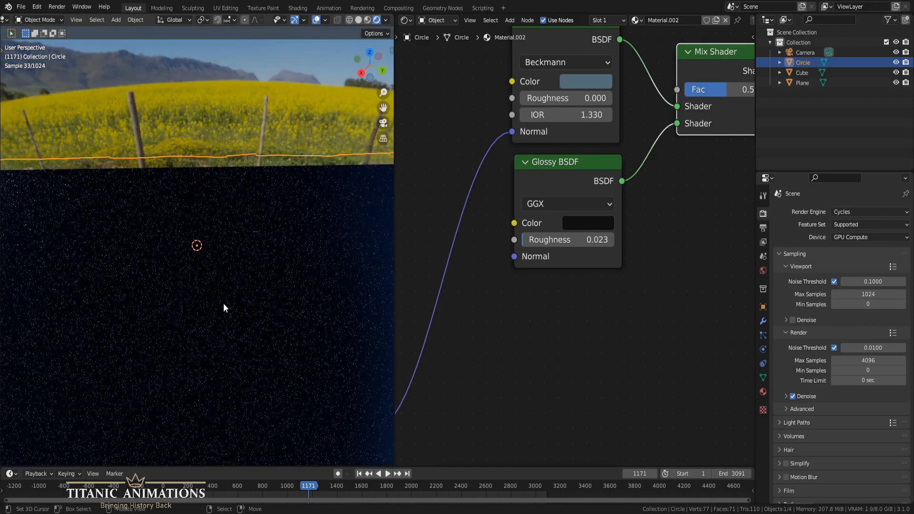
key("KP_0")
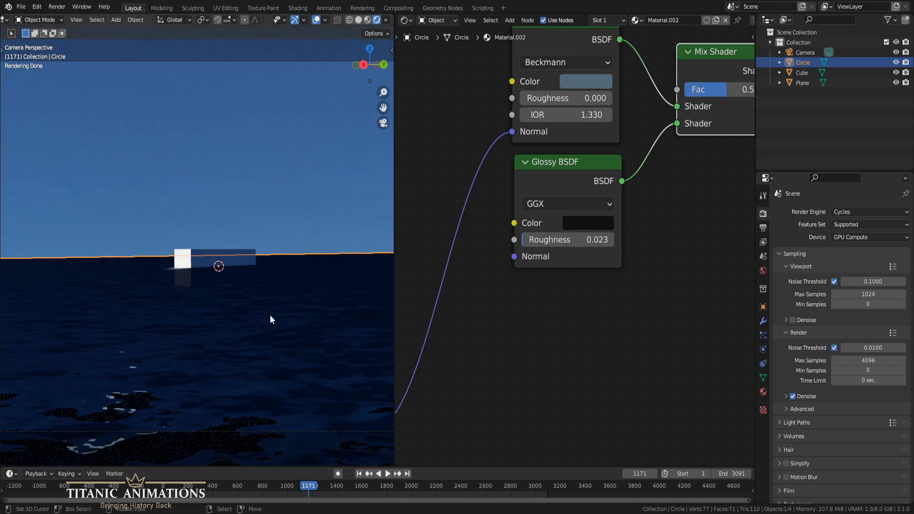
key("alt+a")
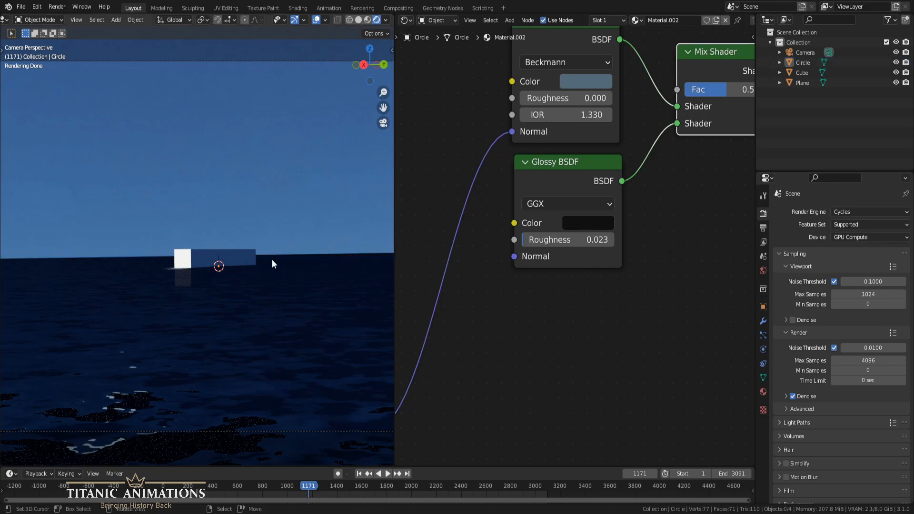
Step: Switch the viewport to Material Preview and play the water animation
left_click(367, 20)
key("space")
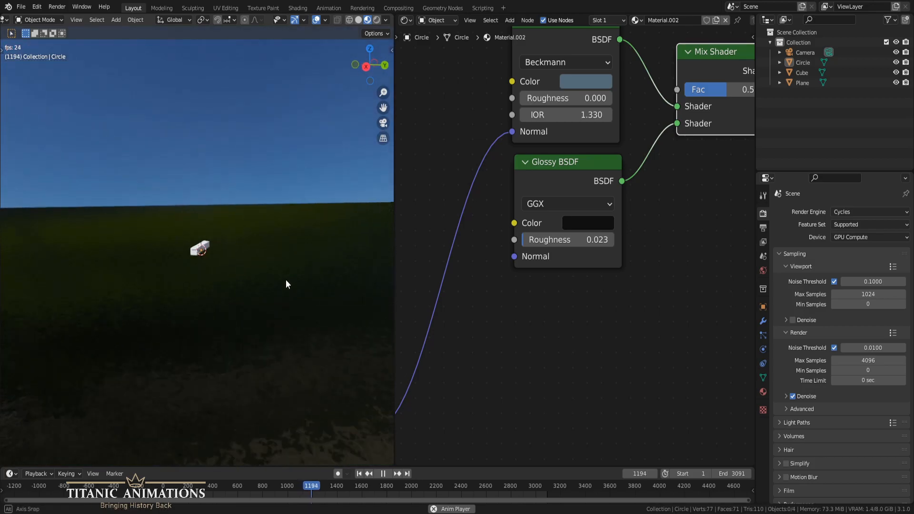
scroll(530, 333, "down", 3)
Step: Move the texture coordinate, mapping, noise, mix and bump nodes together up beside the Glass and Glossy shader nodes
middle_click_drag(609, 322, 685, 220)
scroll(633, 265, "down", 8)
scroll(530, 332, "down", 2)
middle_click_drag(530, 333, 565, 308)
key("b")
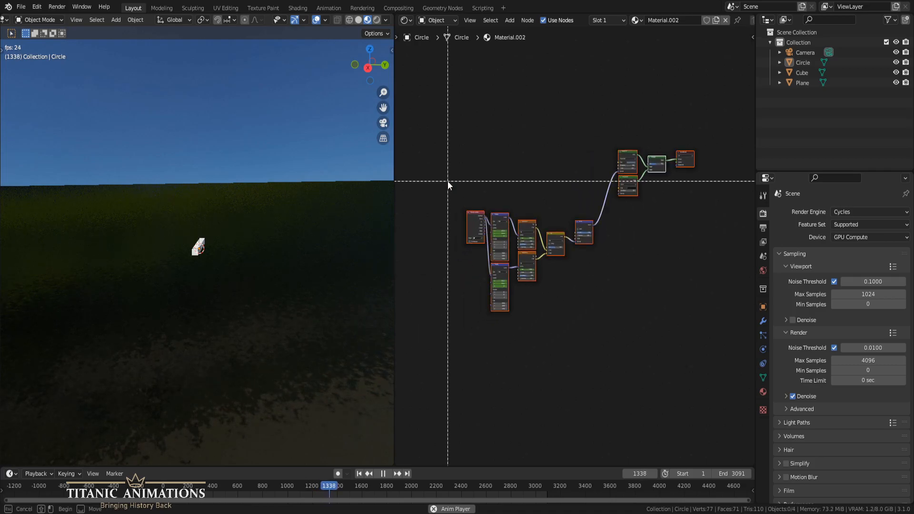
left_click_drag(451, 182, 590, 336)
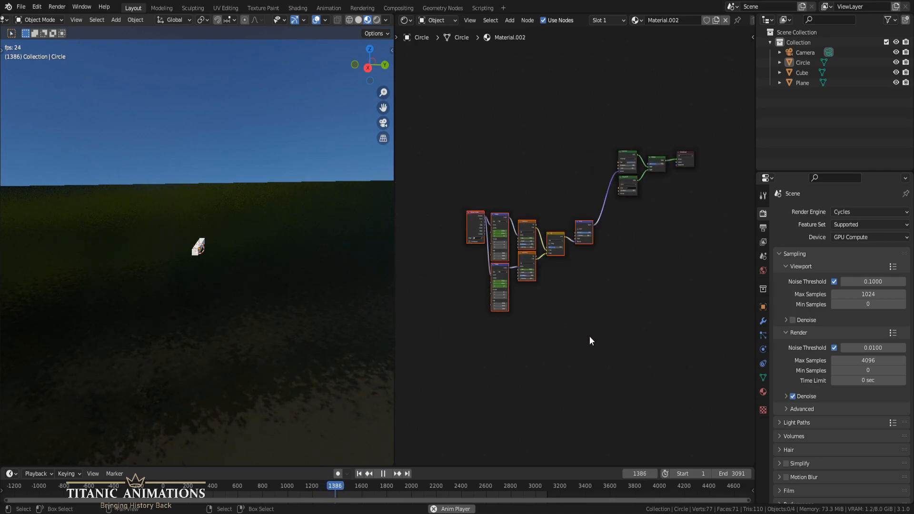
key("g")
left_click(601, 281)
scroll(602, 281, "up", 4)
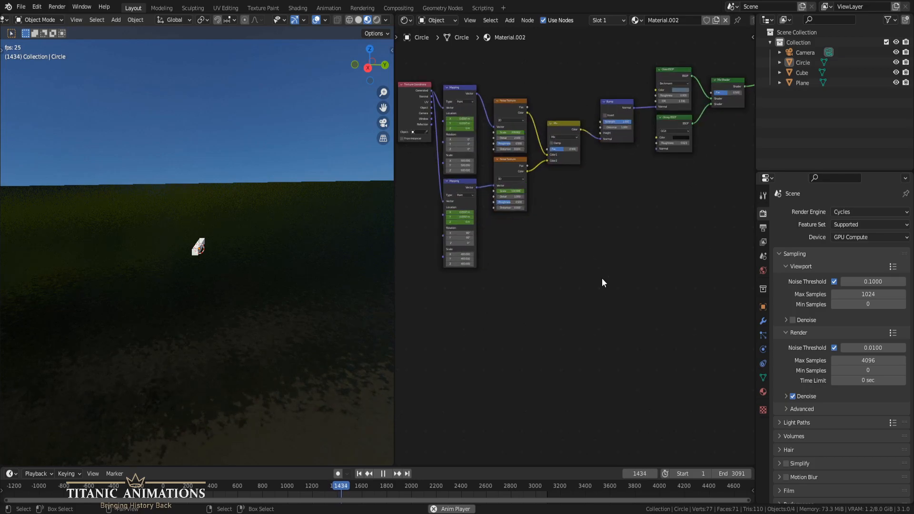
scroll(574, 295, "down", 4)
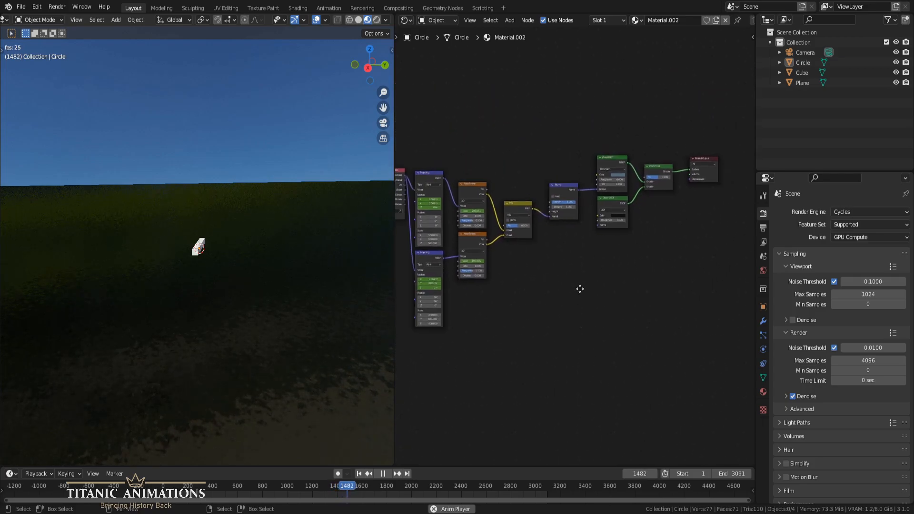
Step: Stop the animation and join the node editor area into the 3D viewport
key("space")
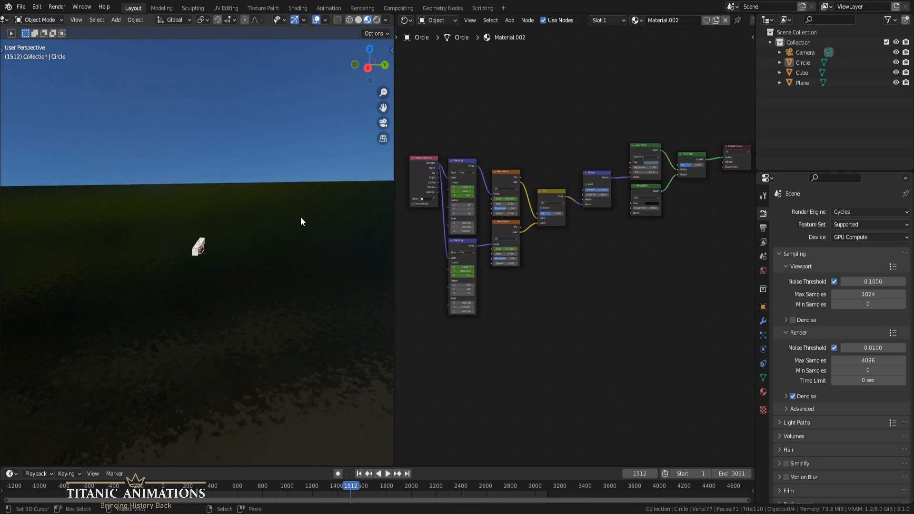
right_click(391, 215)
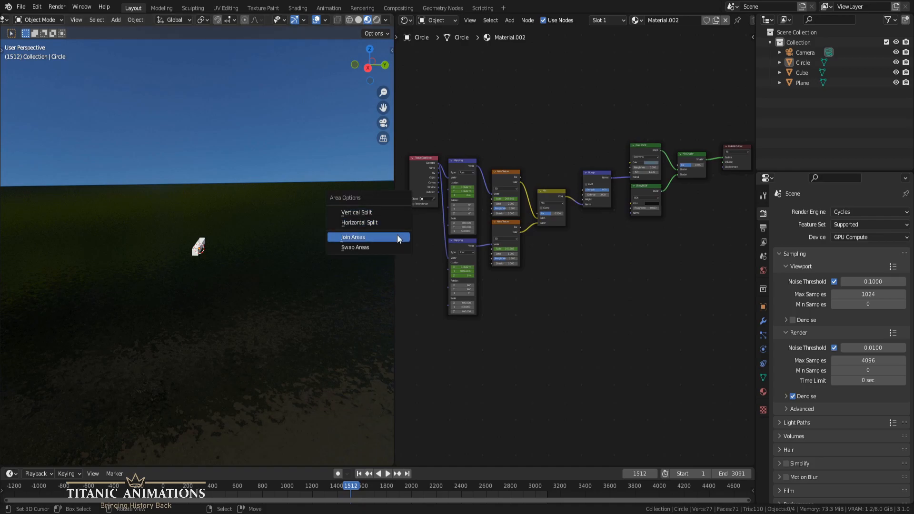
left_click(397, 235)
left_click(409, 238)
Step: View the scene through the camera with its full frame in sight
scroll(499, 259, "down", 8)
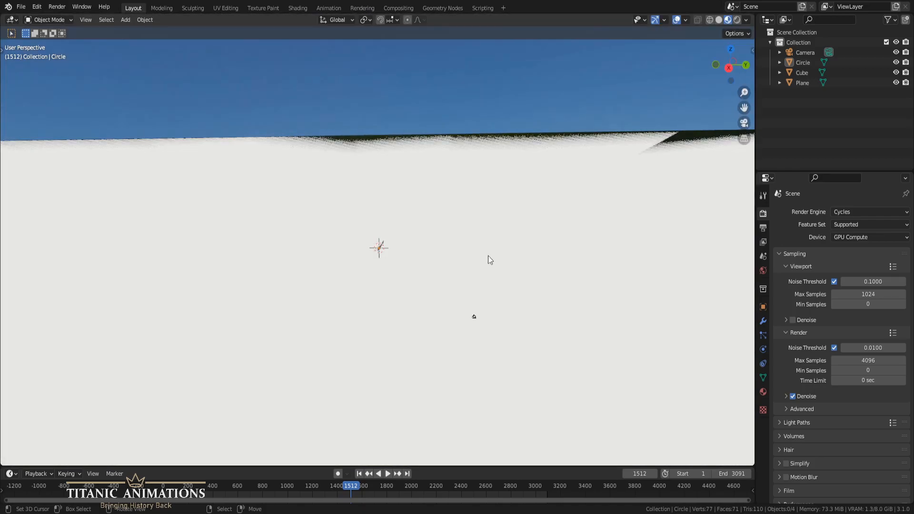
scroll(483, 254, "up", 7)
scroll(472, 248, "down", 1)
key("KP_0")
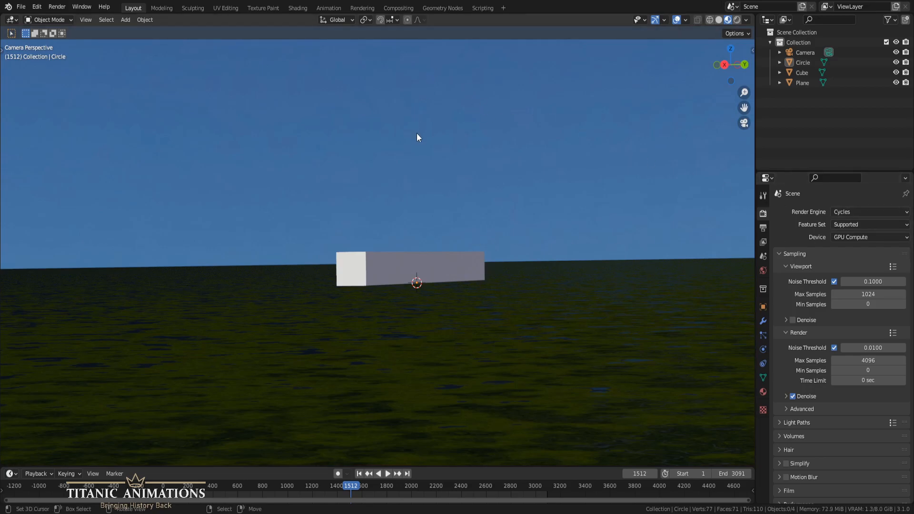
scroll(416, 133, "down", 4)
scroll(416, 134, "up", 1)
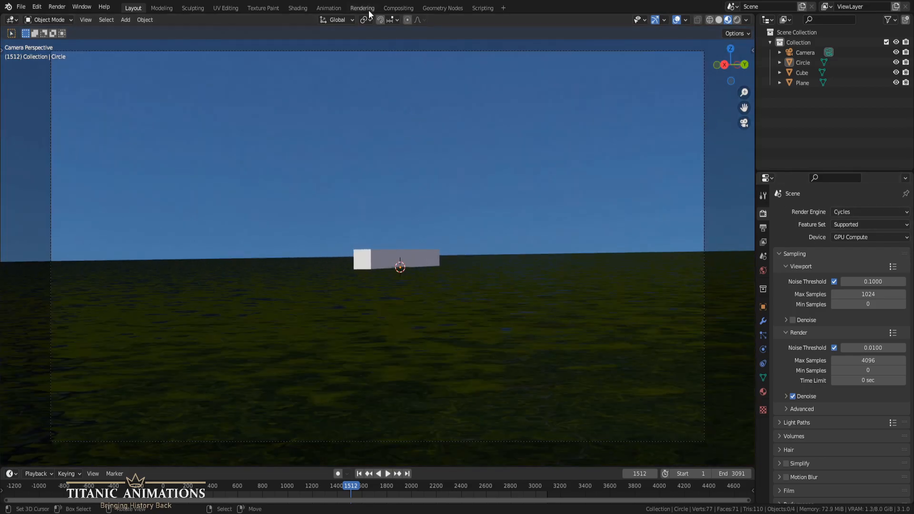
Step: Open the Rendering workspace and apply the 4K UHDTV 2160p resolution preset to the output
left_click(363, 8)
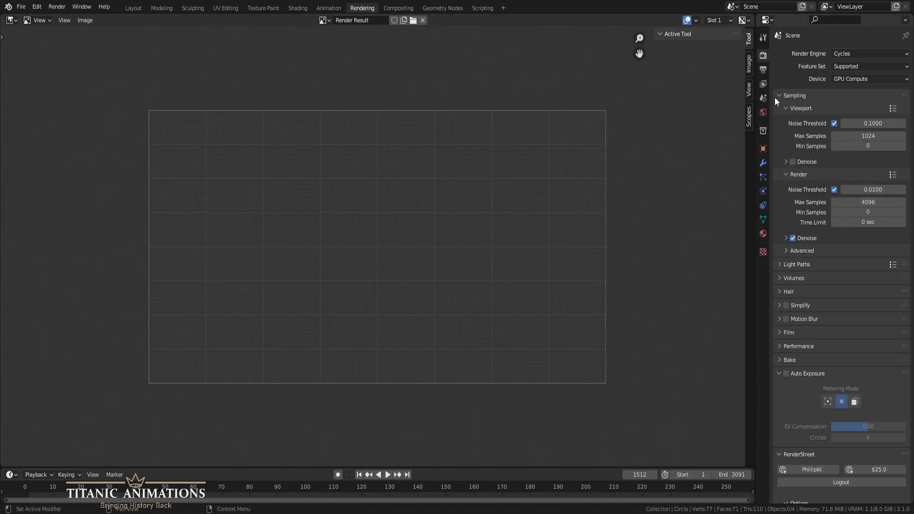
left_click(763, 71)
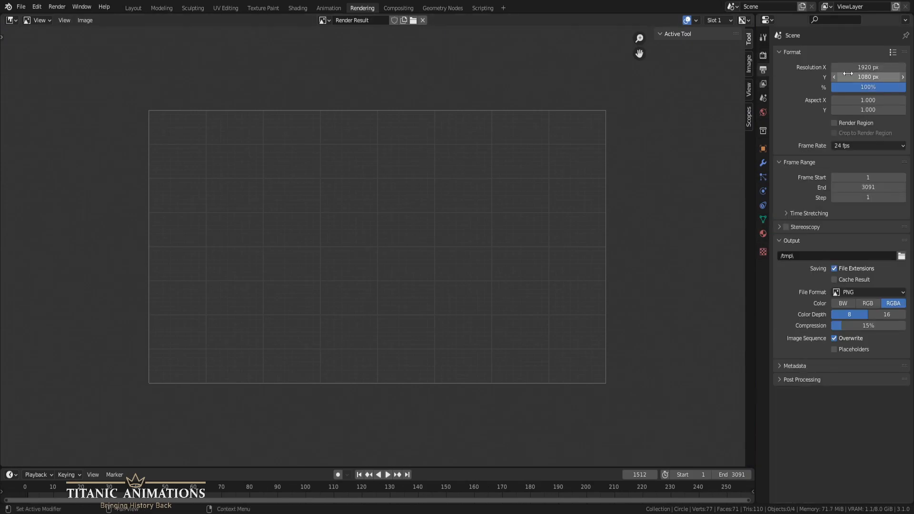
left_click(893, 53)
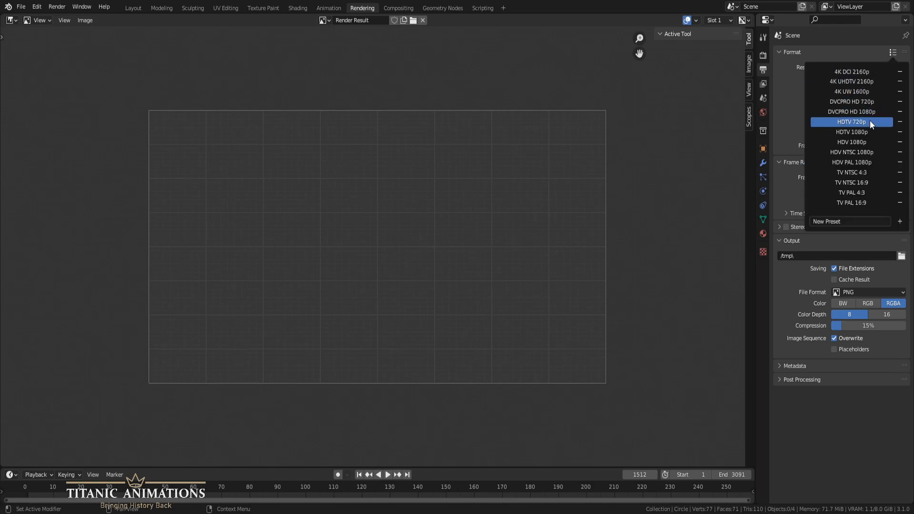
left_click(872, 82)
scroll(316, 133, "down", 7)
scroll(318, 135, "up", 5)
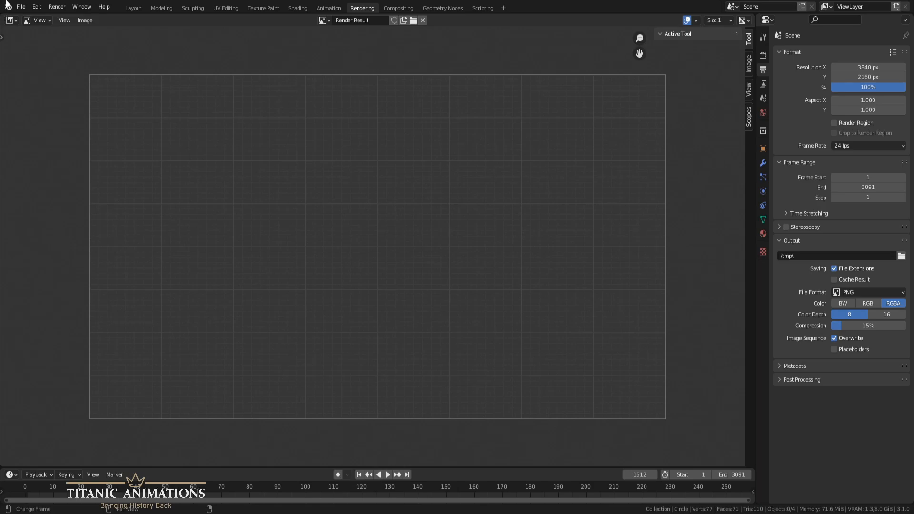
Step: Render the current frame as an image and switch the render result to Slot 2
left_click(56, 6)
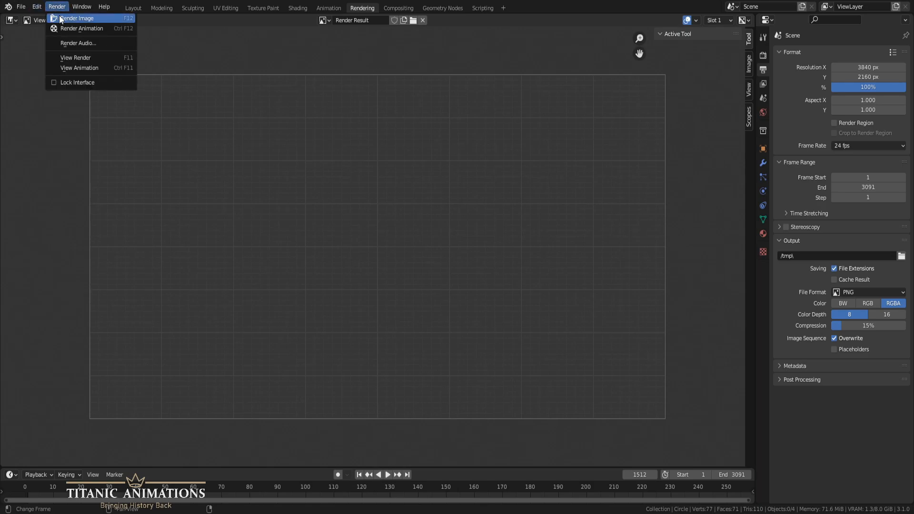
left_click(62, 17)
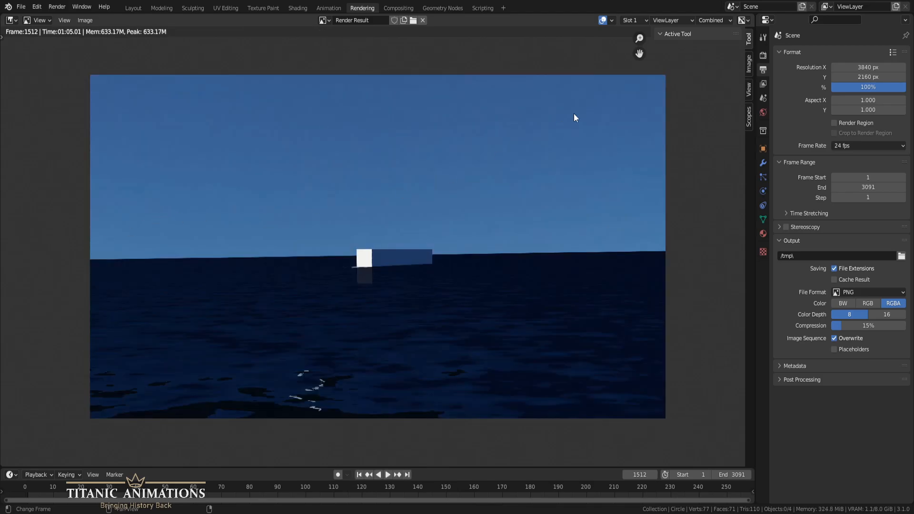
left_click(634, 19)
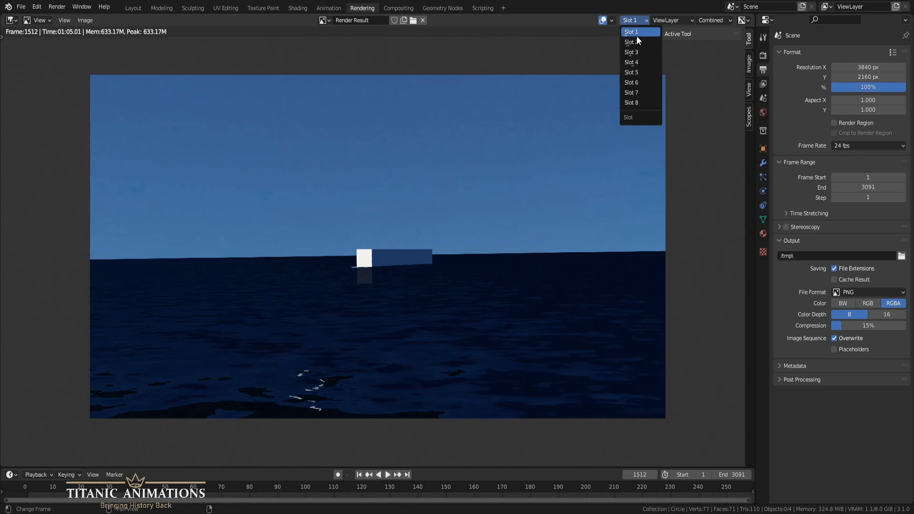
left_click(636, 39)
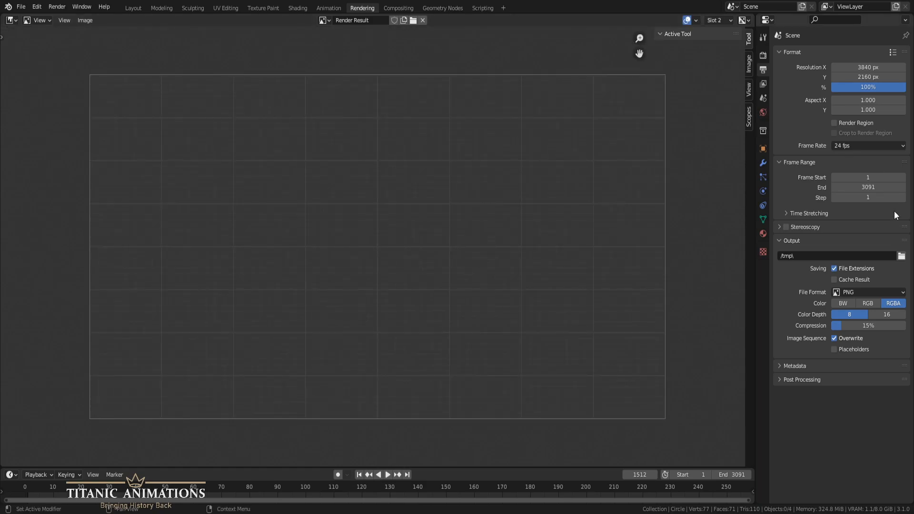
Step: Set the maximum samples for the final render to 500
left_click(763, 54)
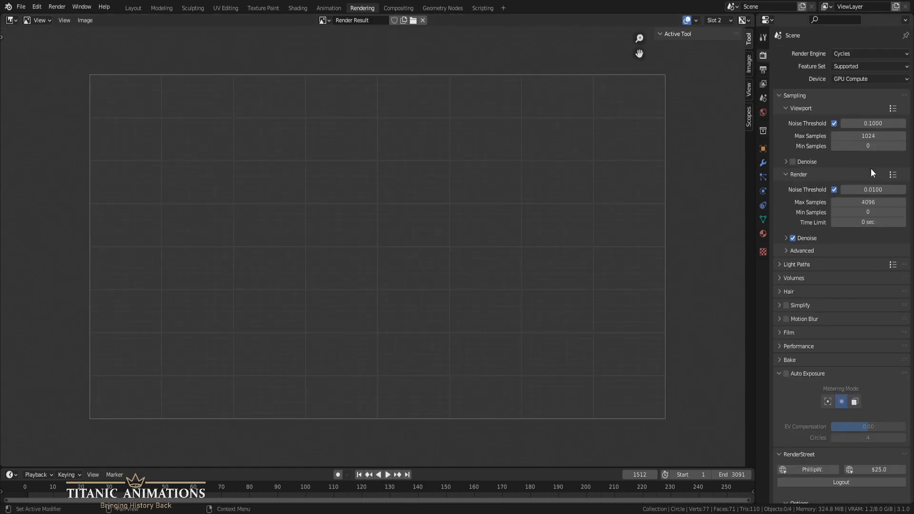
left_click(863, 202)
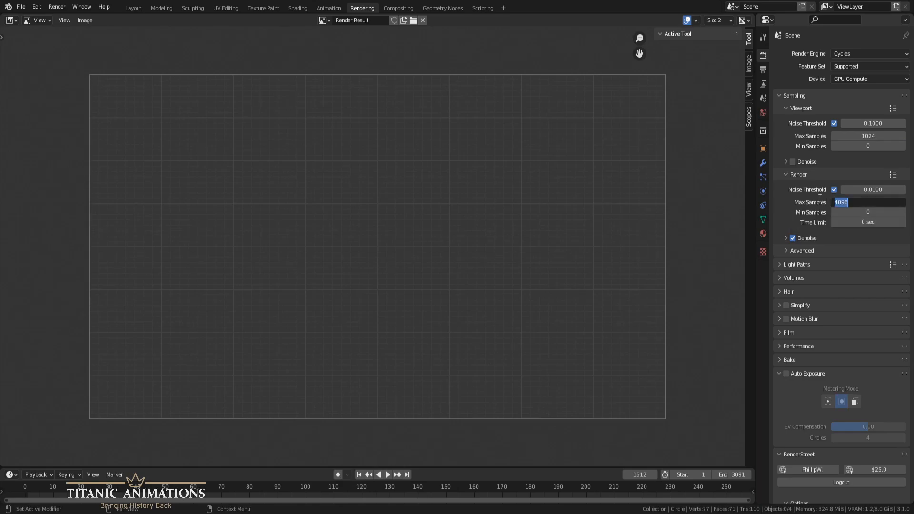
type("500")
key("Return")
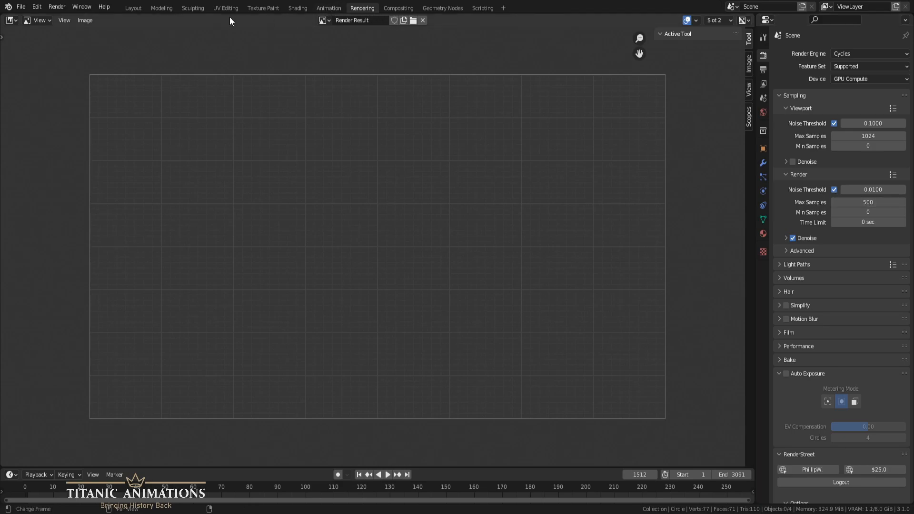
Step: Show the water's material settings and render the current frame again into Slot 2
left_click(762, 234)
left_click(57, 6)
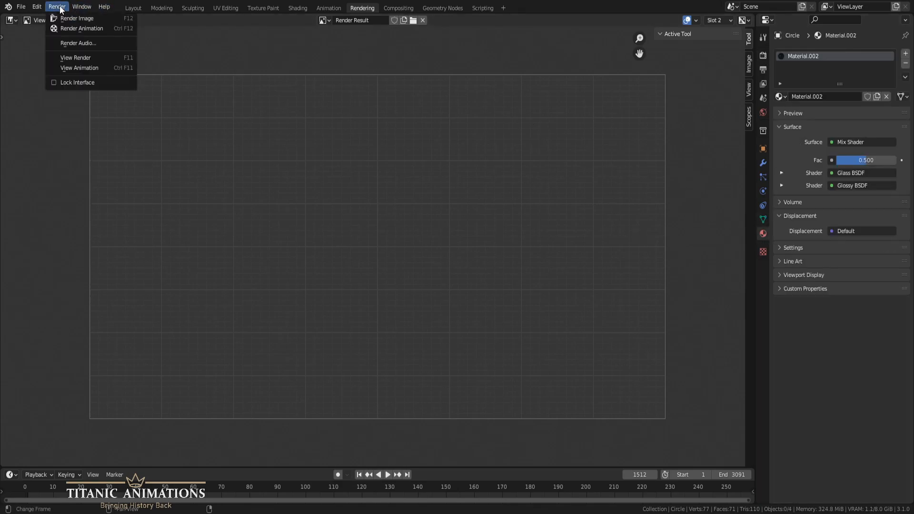
left_click(65, 19)
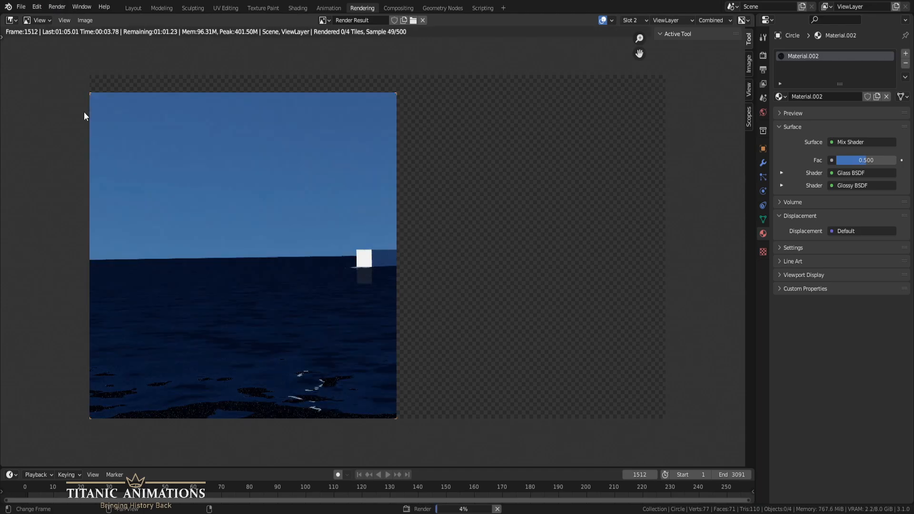